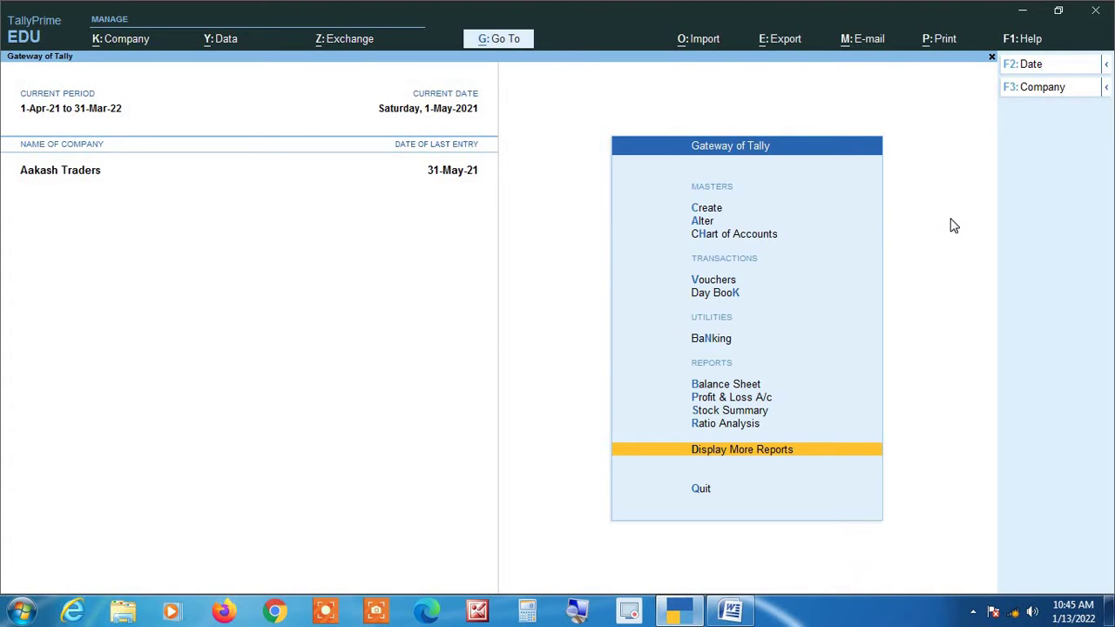
Display the Purchase Register from Account Books, showing April–May purchases totalling 24,27,176.00 Dr.
key("Return")
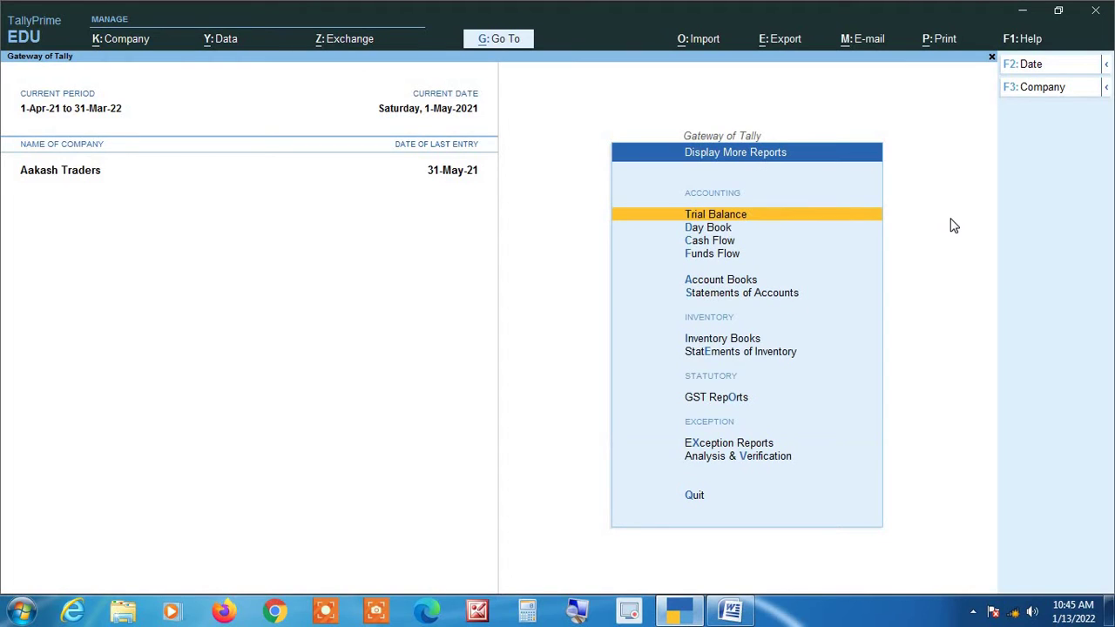
key("Down")
key("Down")
key("Down")
key("Down")
key("Return")
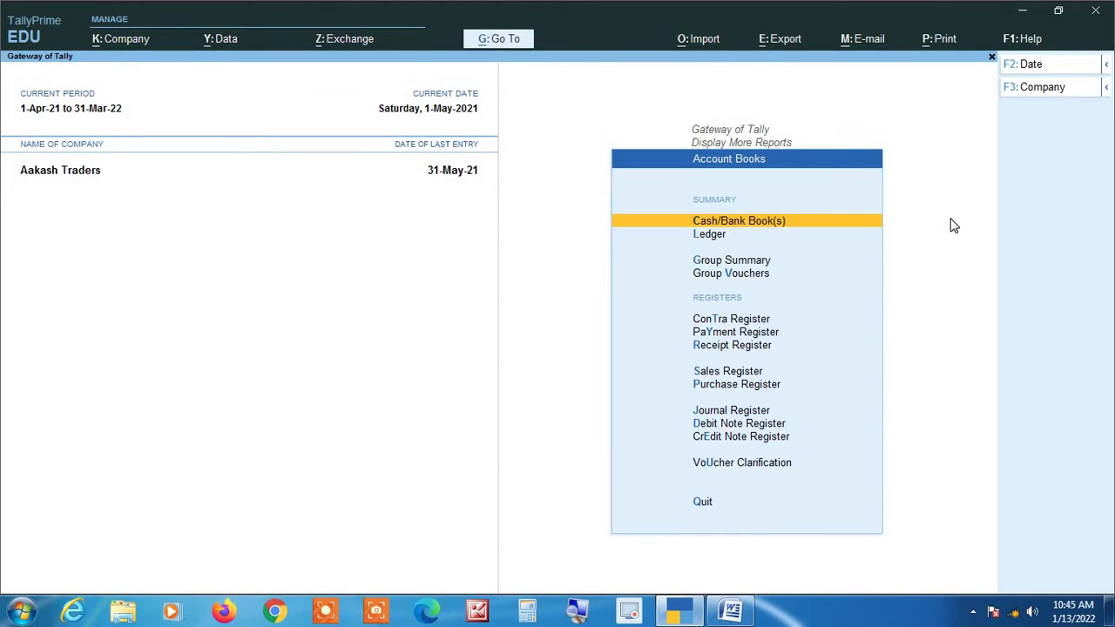
key("Down")
key("Down")
key("Down")
key("Down")
key("Down")
key("Down")
key("Down")
key("Down")
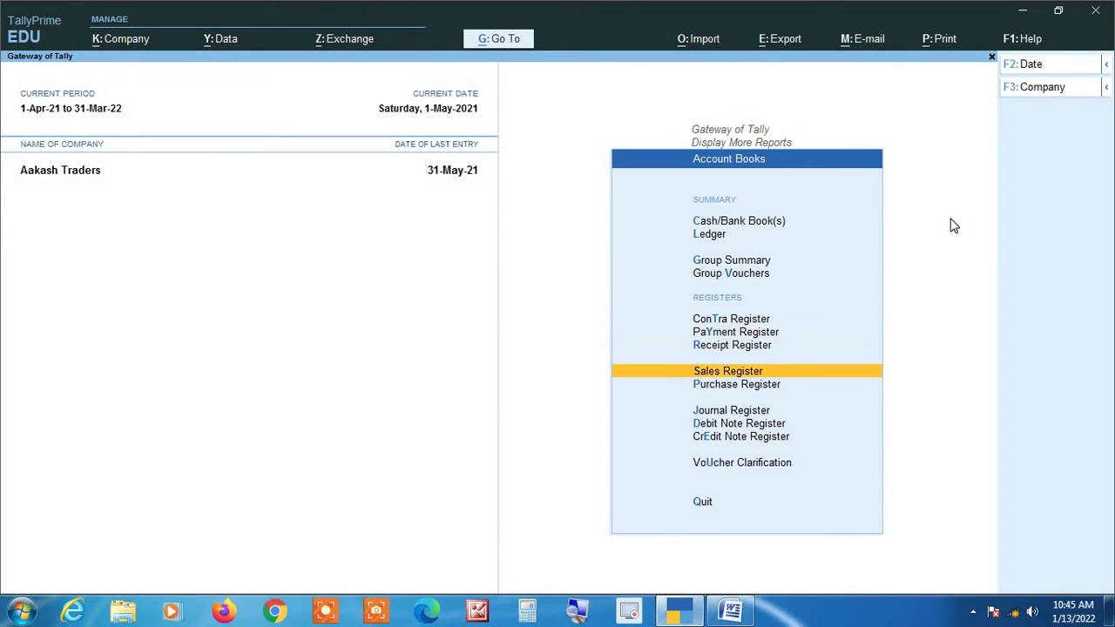
key("Return")
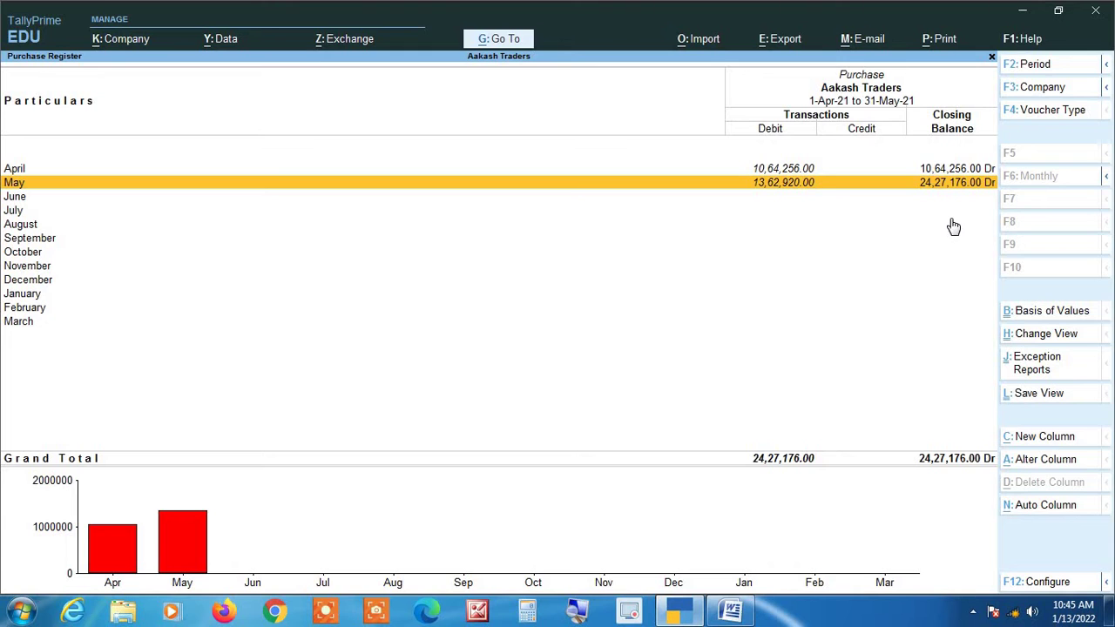
Drill into May's purchase vouchers (13,62,920.00) and bring up the F12 Configuration settings.
key("Return")
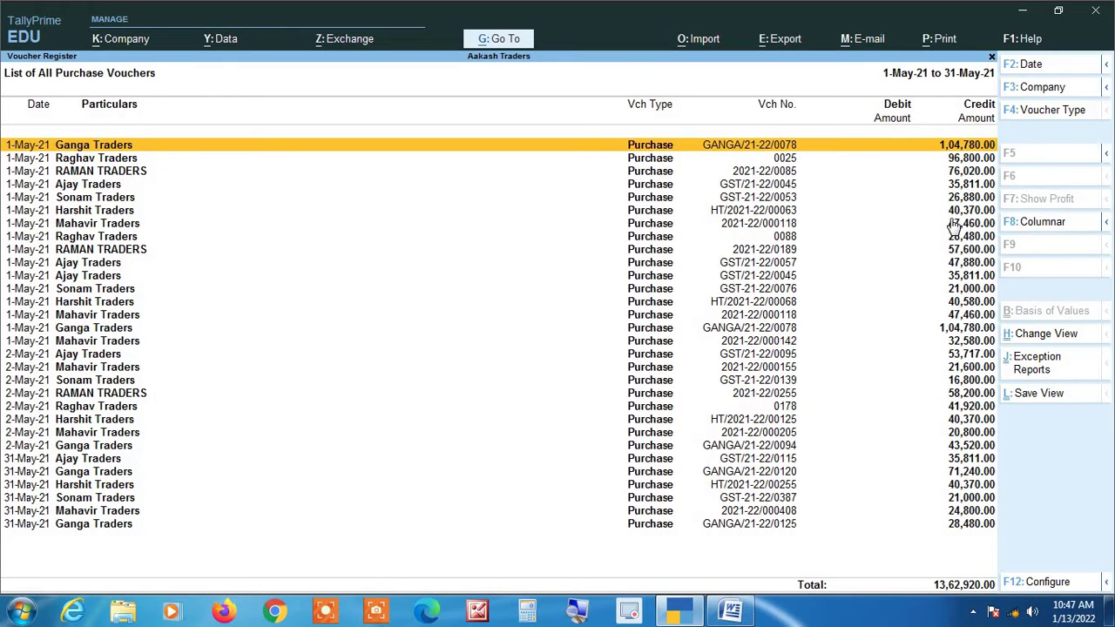
key("F12")
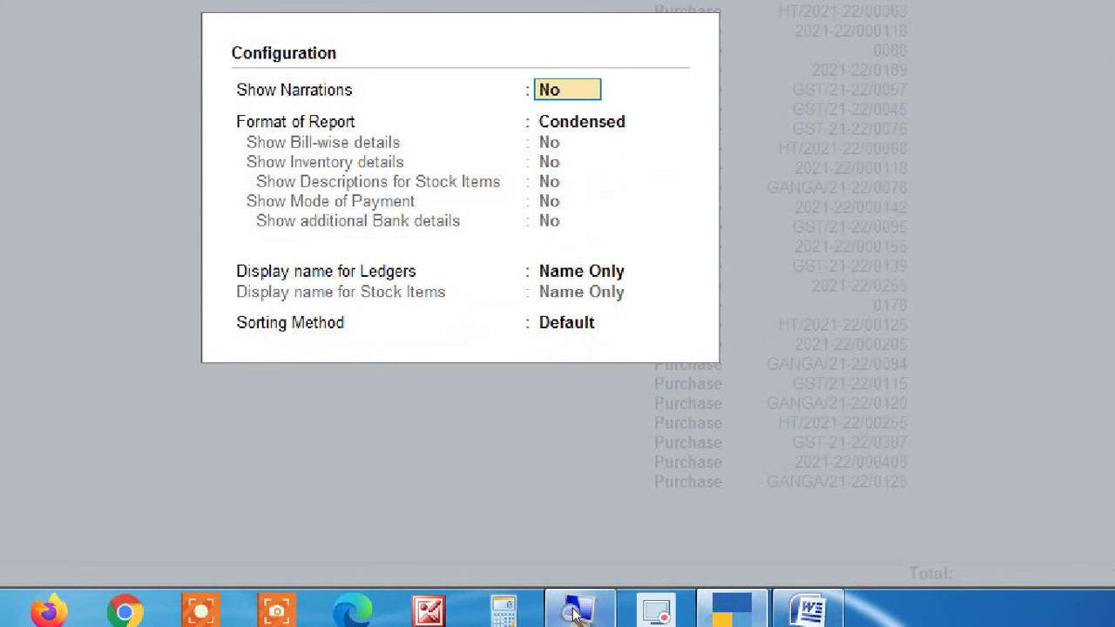
Set the Configuration sorting method to Alphabetical (A to Z) by party name.
key("Return")
key("Return")
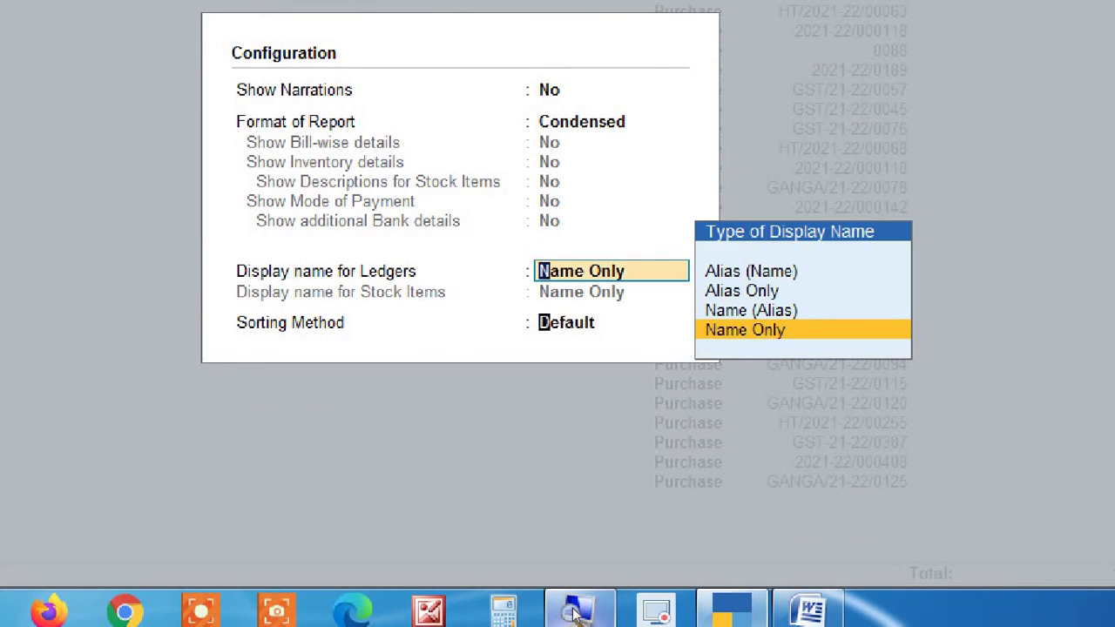
key("Return")
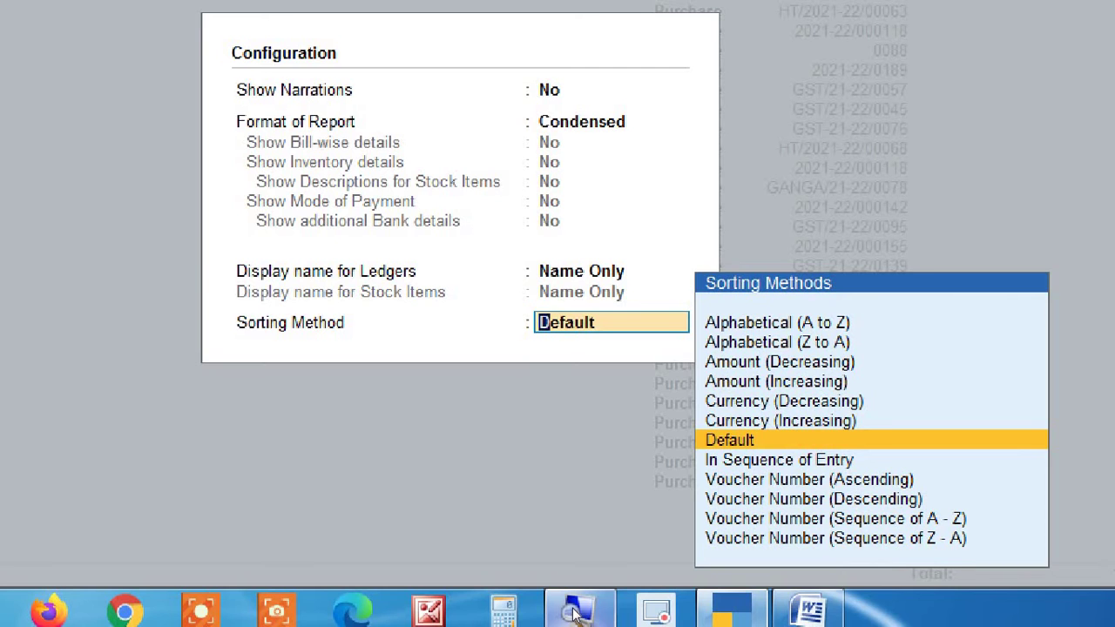
key("Up")
key("Up")
key("Up")
key("Up")
key("Up")
key("Up")
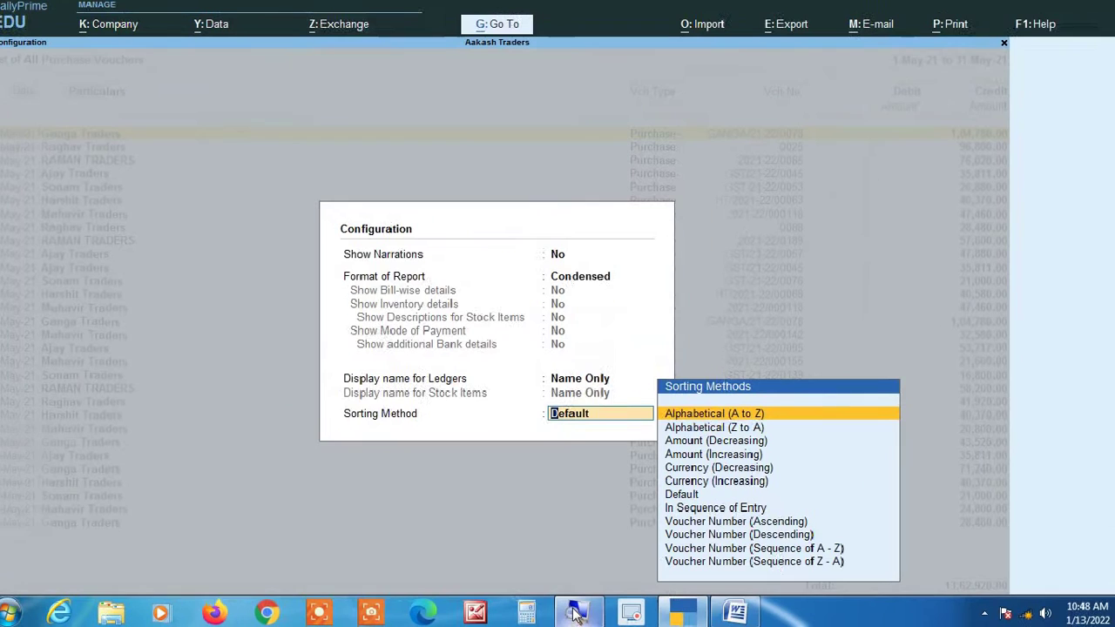
key("Return")
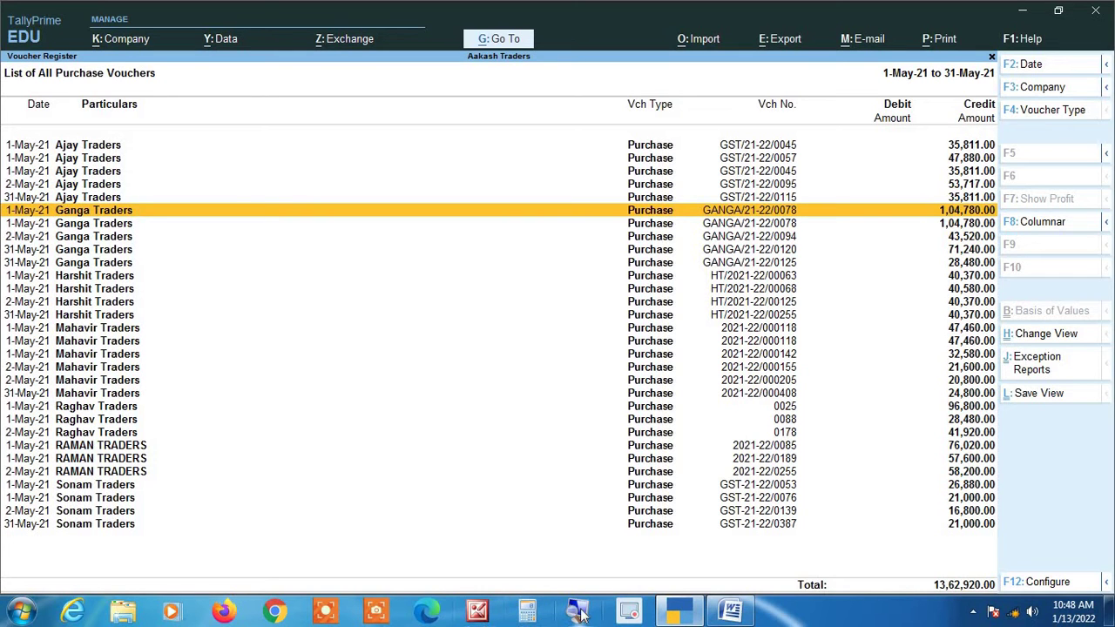
left_click(581, 613)
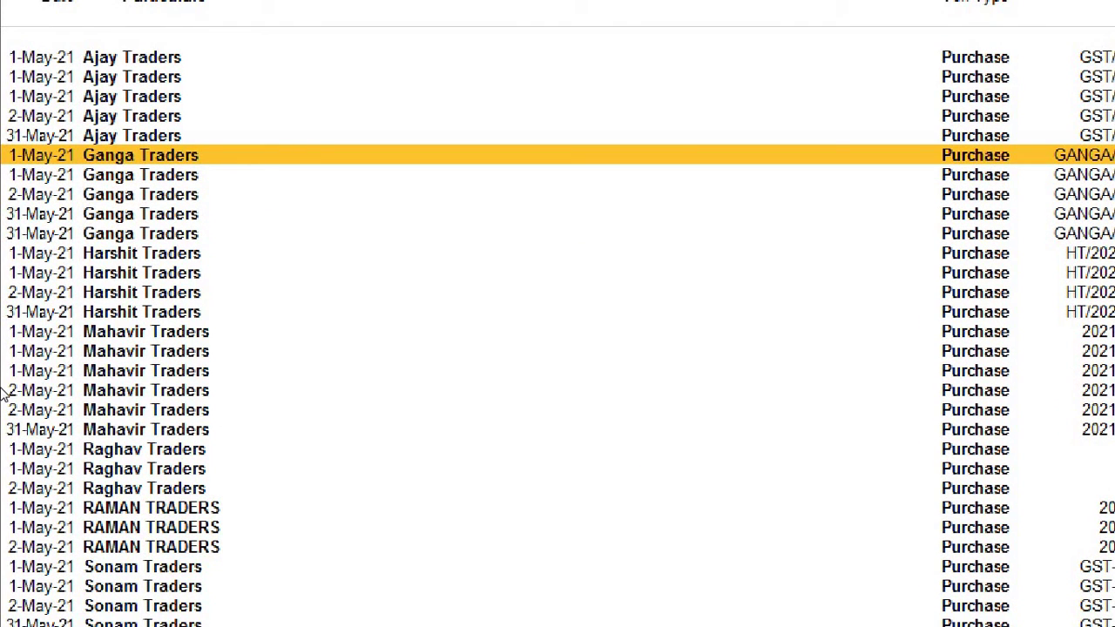
key("Down")
key("Down")
key("Down")
key("Down")
key("Down")
key("Down")
key("Down")
key("Down")
key("Down")
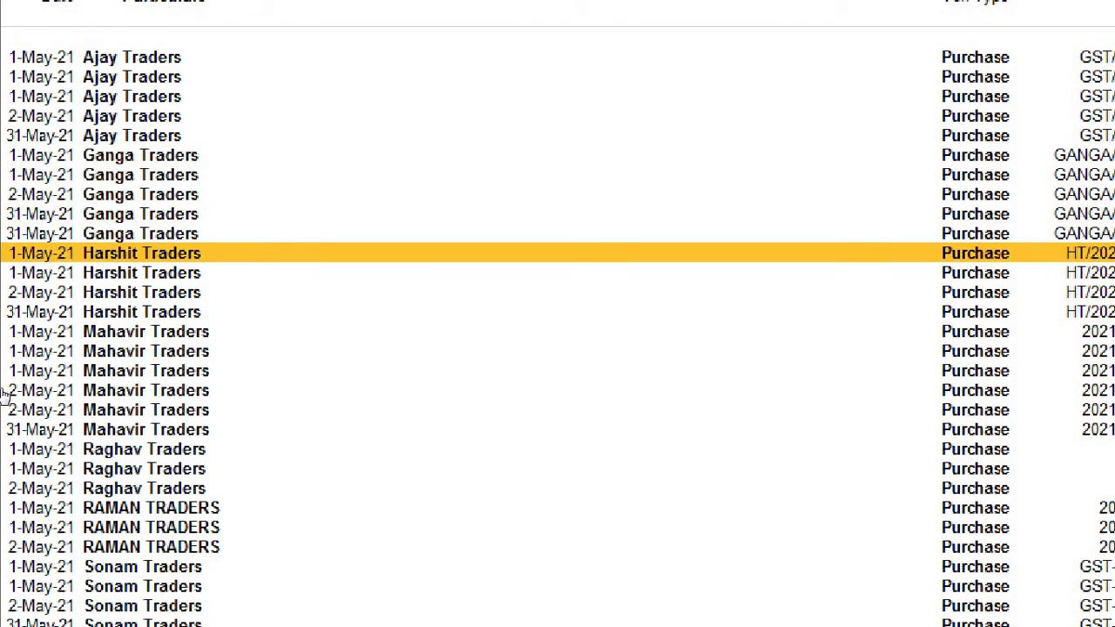
key("Down")
key("Down")
key("Down")
key("Down")
key("Down")
key("Down")
key("Down")
key("Down")
key("Down")
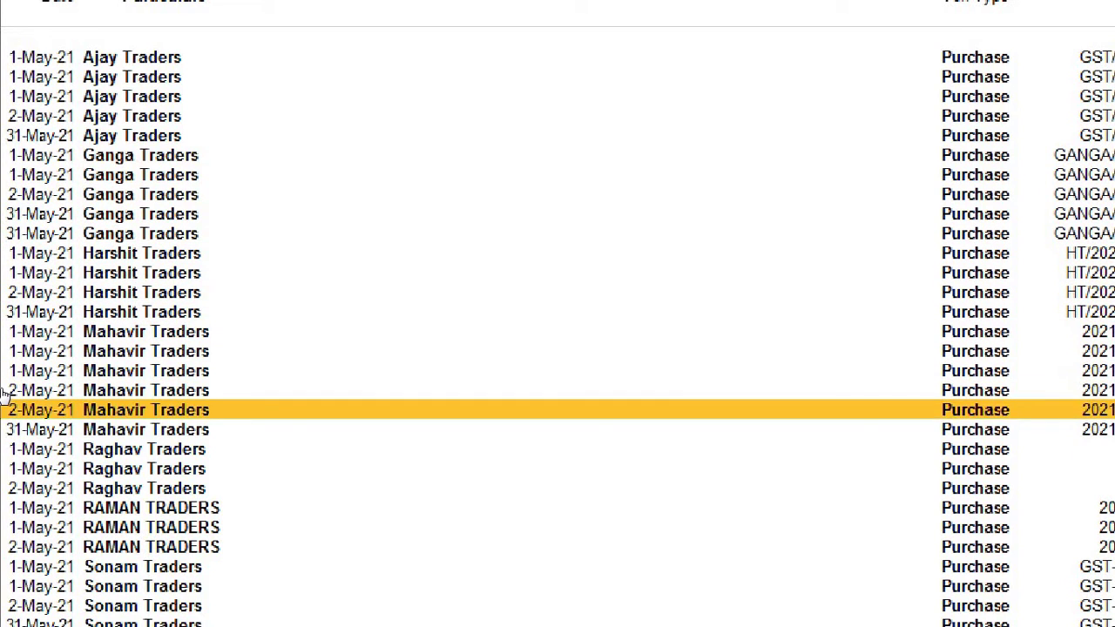
key("Down")
key("Down")
key("Down")
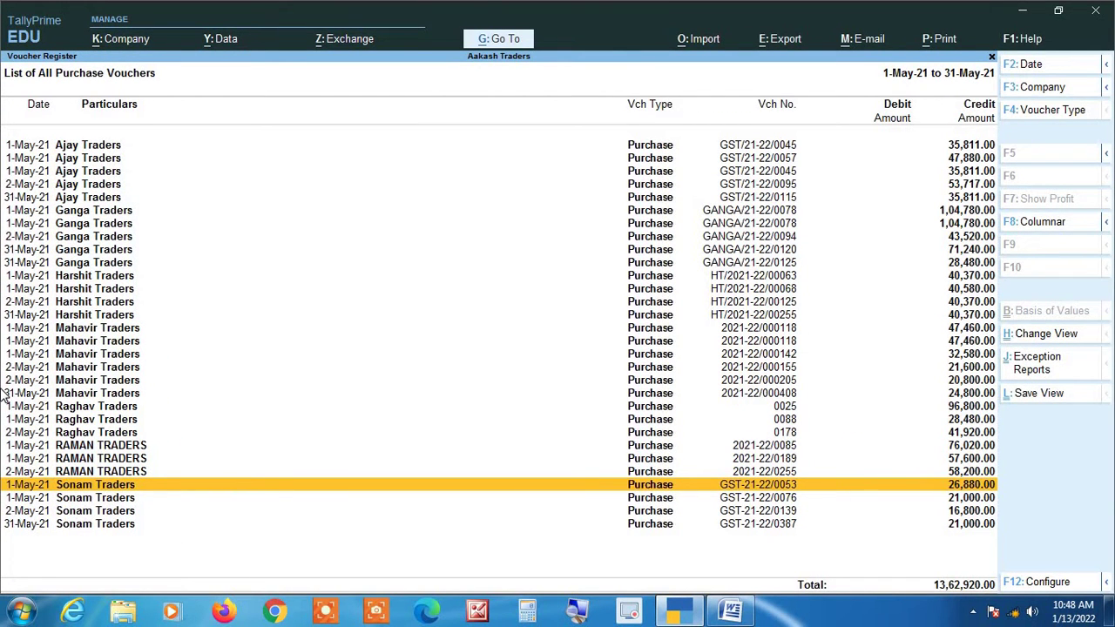
key("Up")
key("Up")
key("Up")
key("Up")
key("Up")
key("Up")
key("Up")
key("Up")
key("Up")
key("Up")
key("Up")
key("Up")
key("Up")
key("Up")
key("Up")
key("Up")
key("Up")
key("Up")
key("Up")
key("Up")
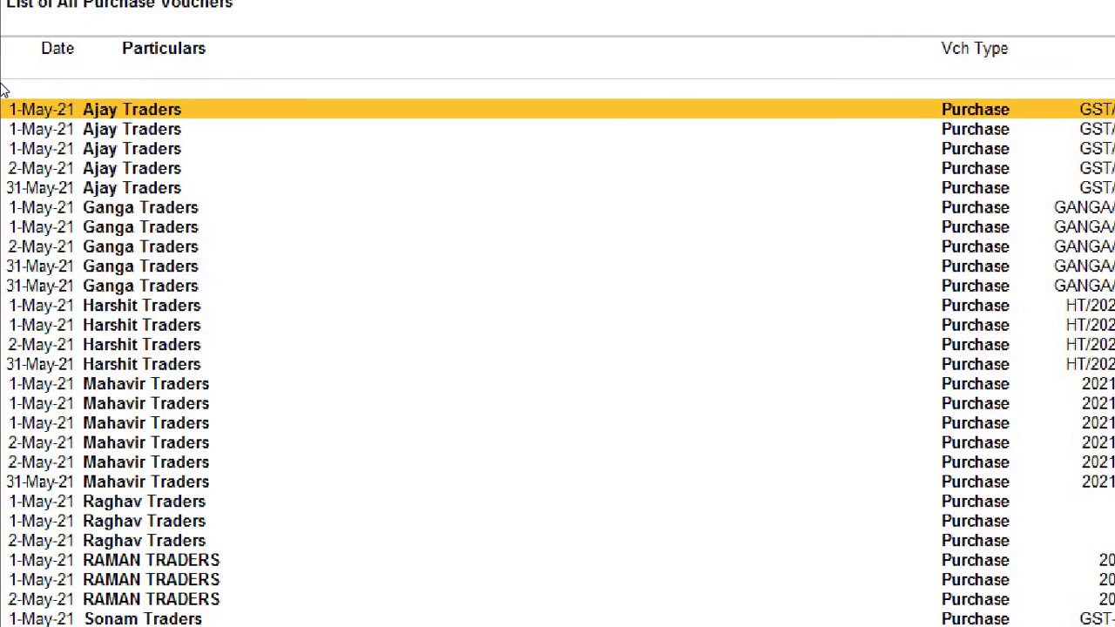
key("Down")
key("Down")
key("Up")
key("Up")
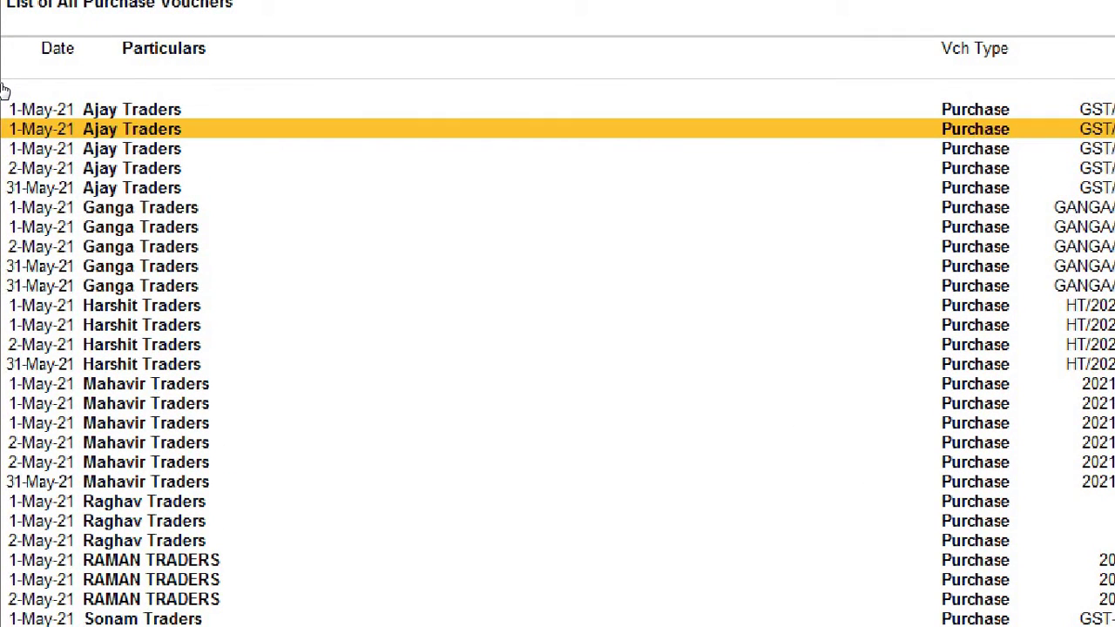
key("Down")
key("Down")
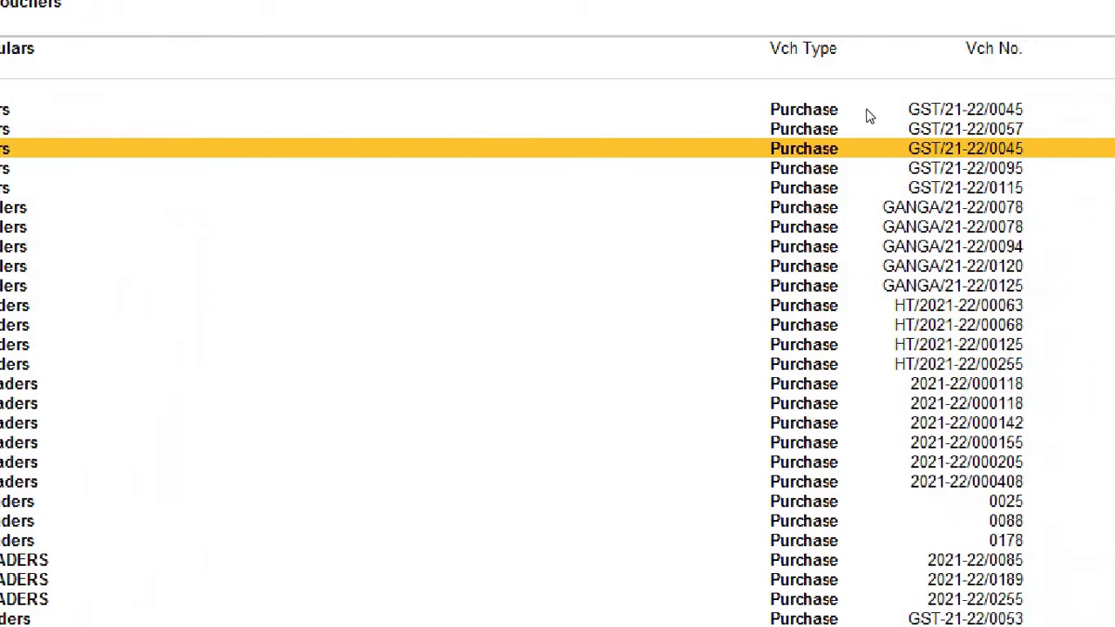
key("Up")
key("Up")
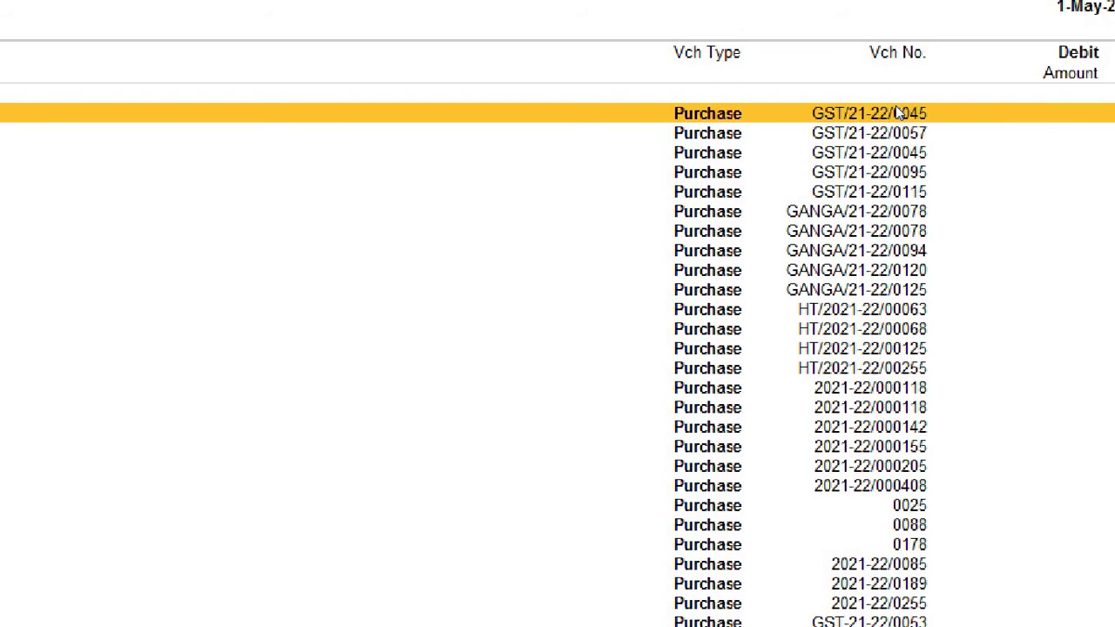
key("Down")
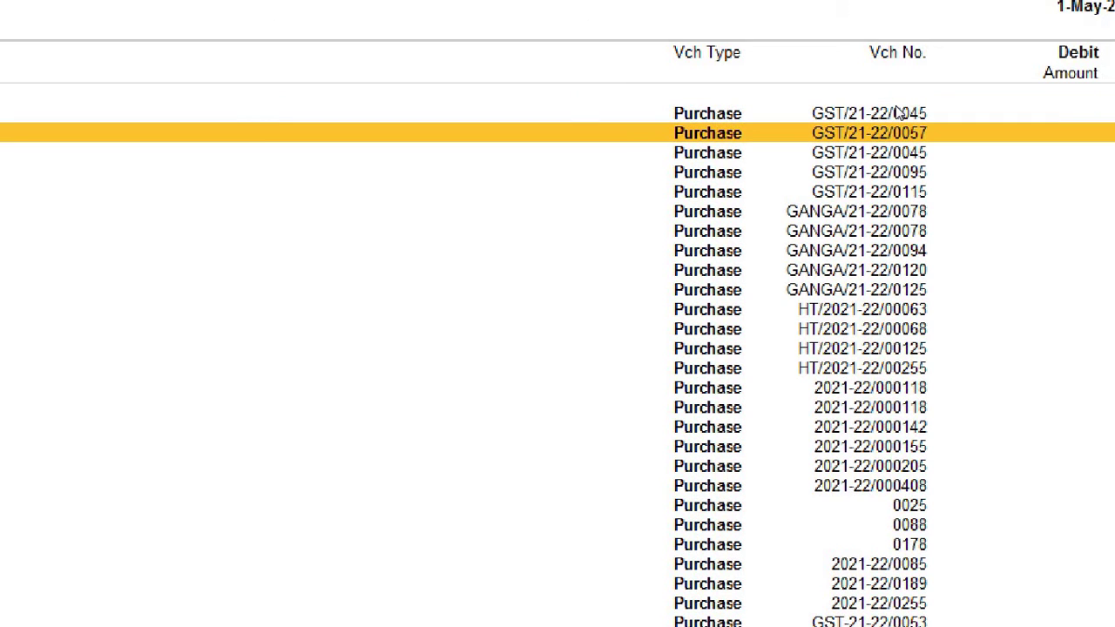
key("Down")
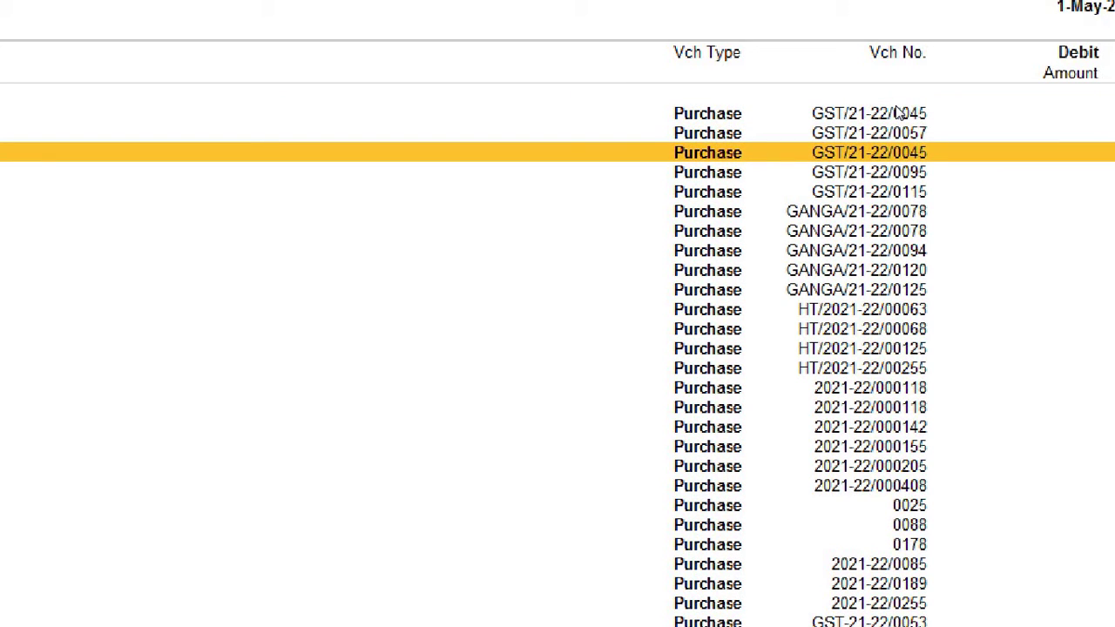
key("Up")
key("Up")
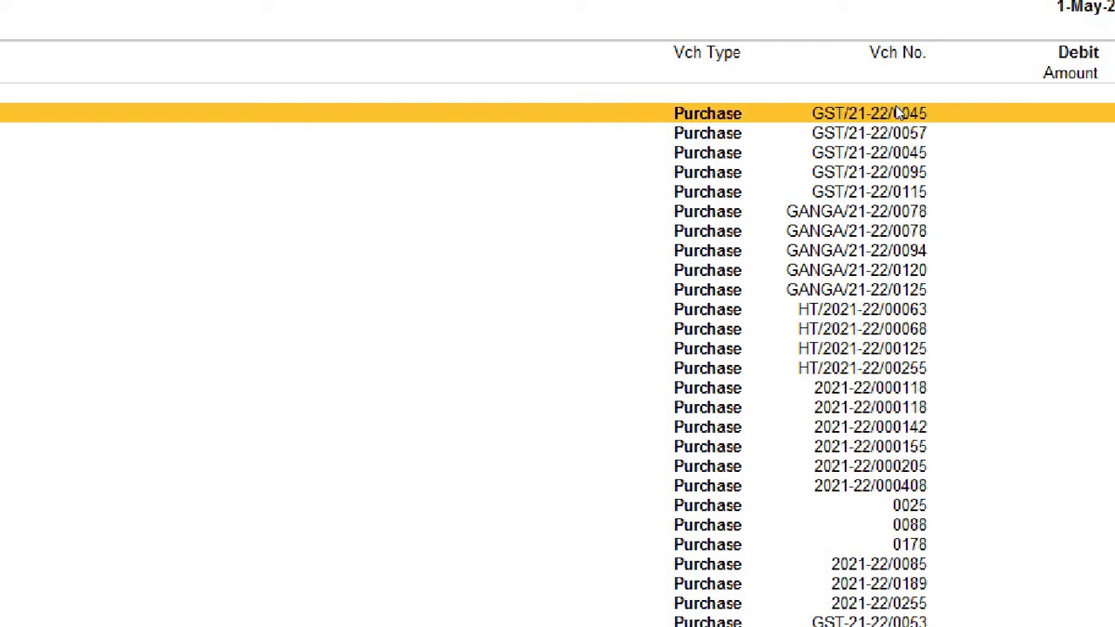
key("Down")
key("Down")
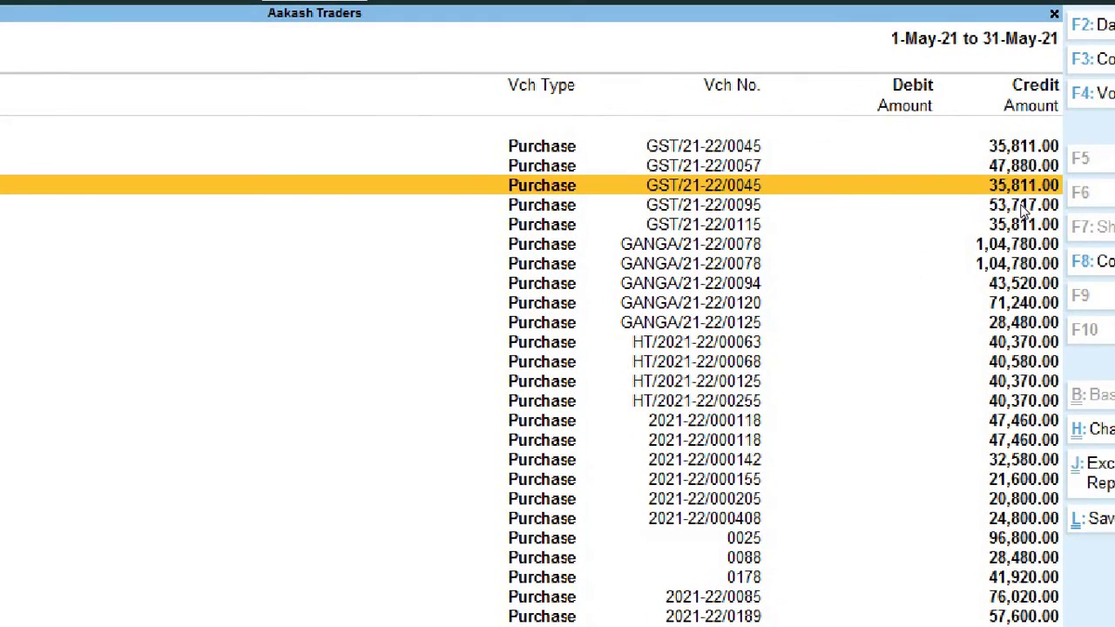
key("Up")
key("Up")
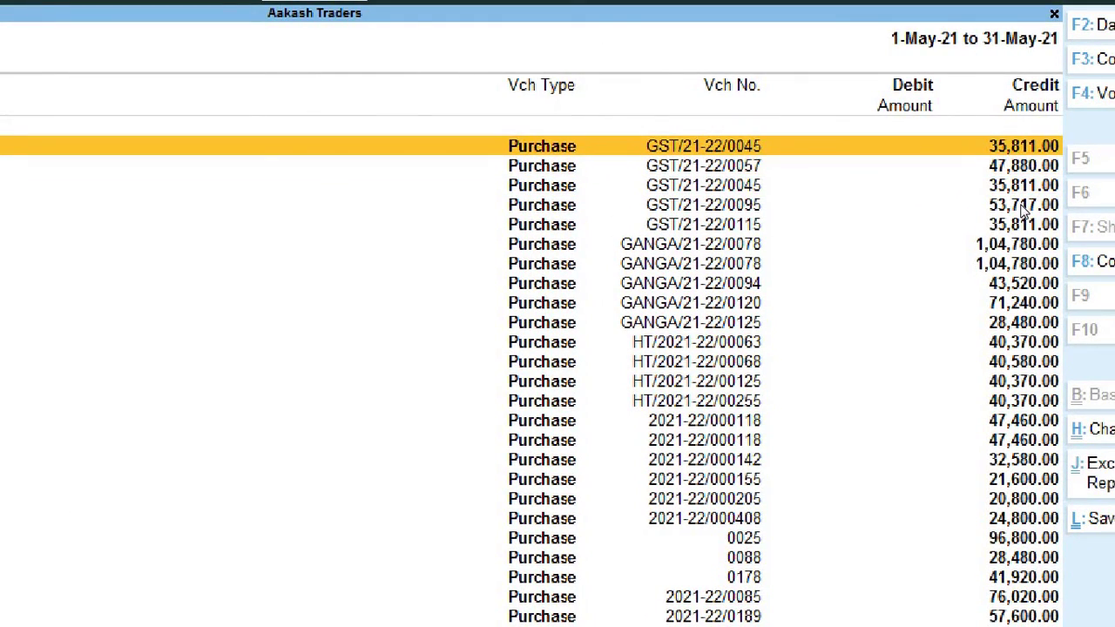
key("Down")
key("Down")
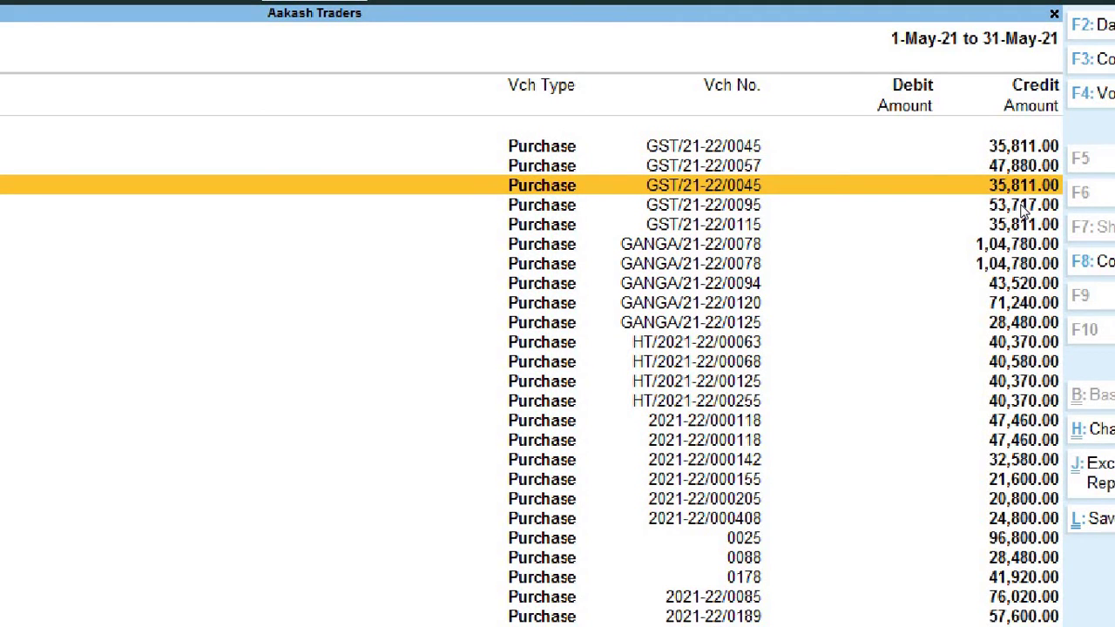
key("Up")
key("Up")
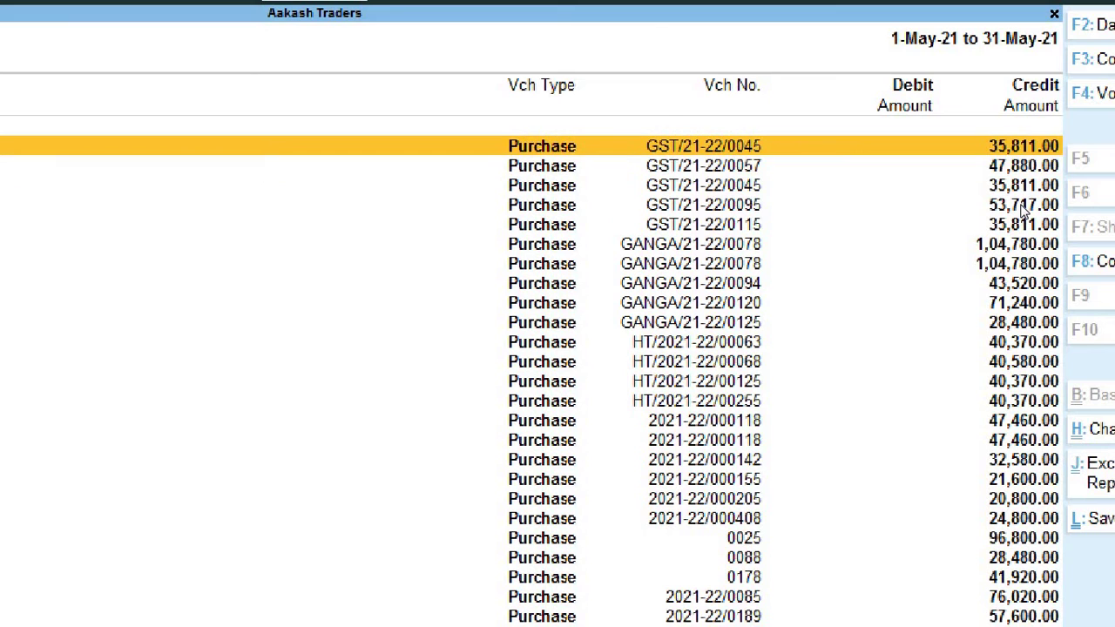
key("Down")
key("Down")
key("Up")
key("Up")
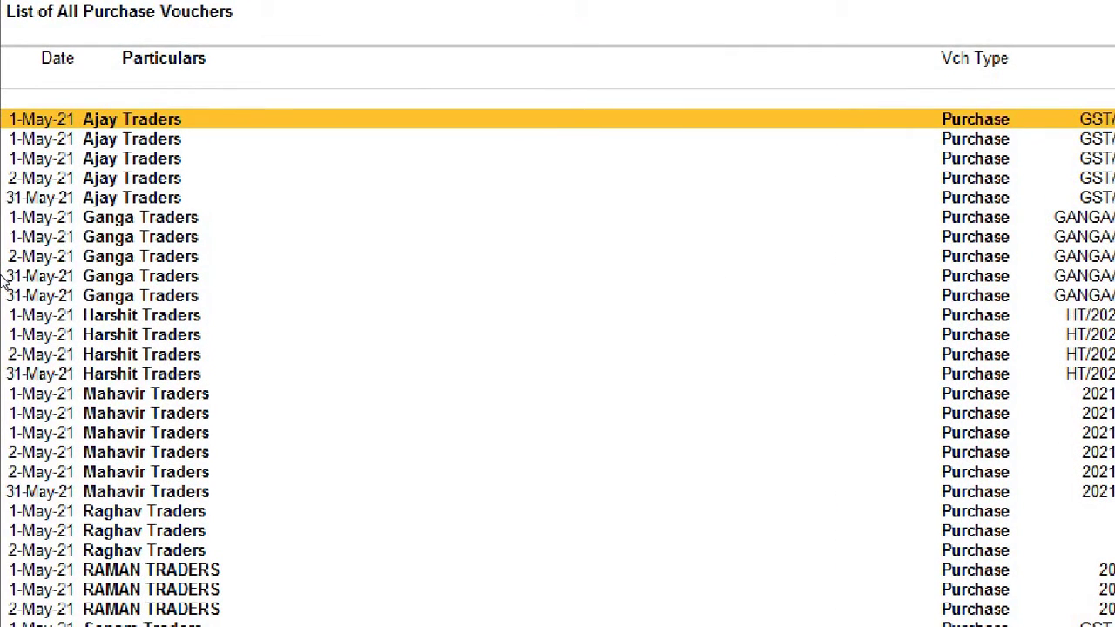
key("Down")
key("Down")
key("Down")
key("Down")
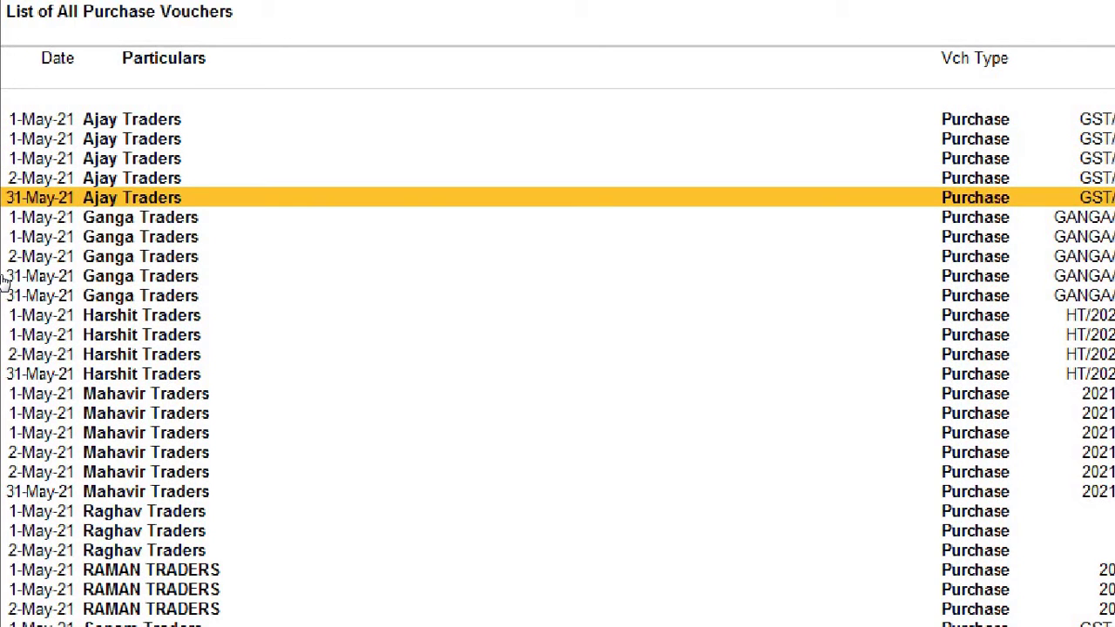
key("Up")
key("Down")
key("Down")
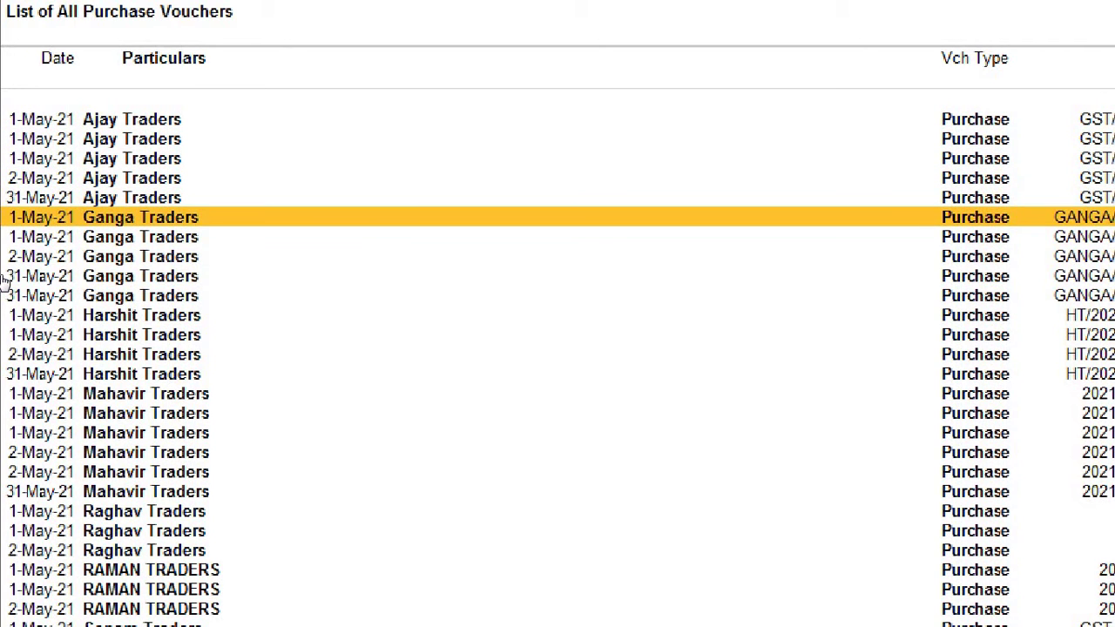
key("Down")
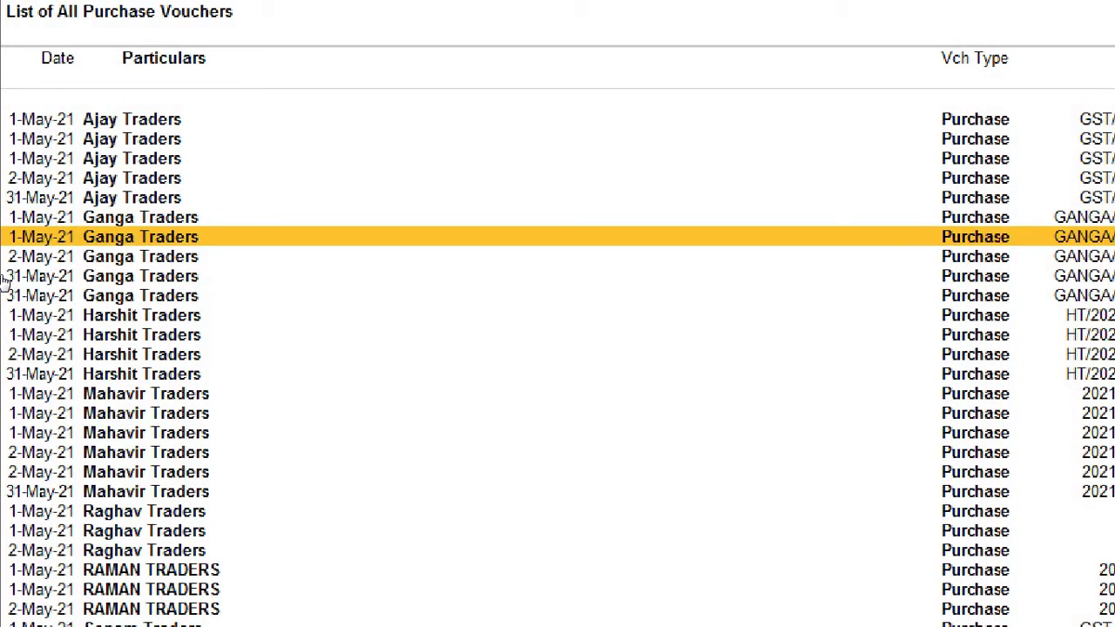
key("Up")
key("Down")
key("Up")
key("Down")
key("Up")
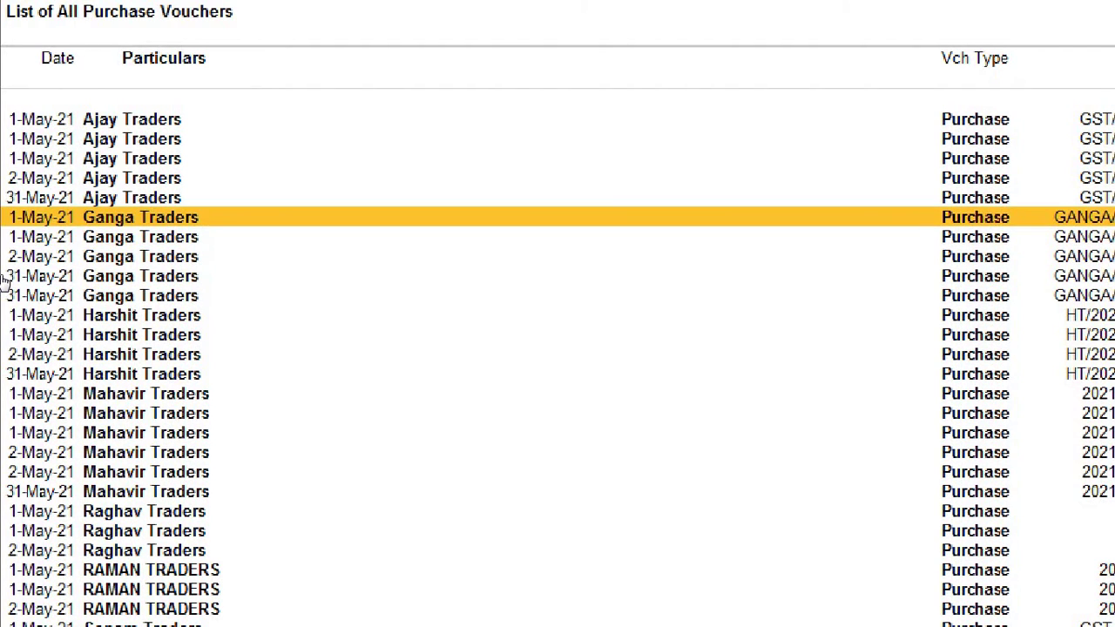
key("Down")
key("Up")
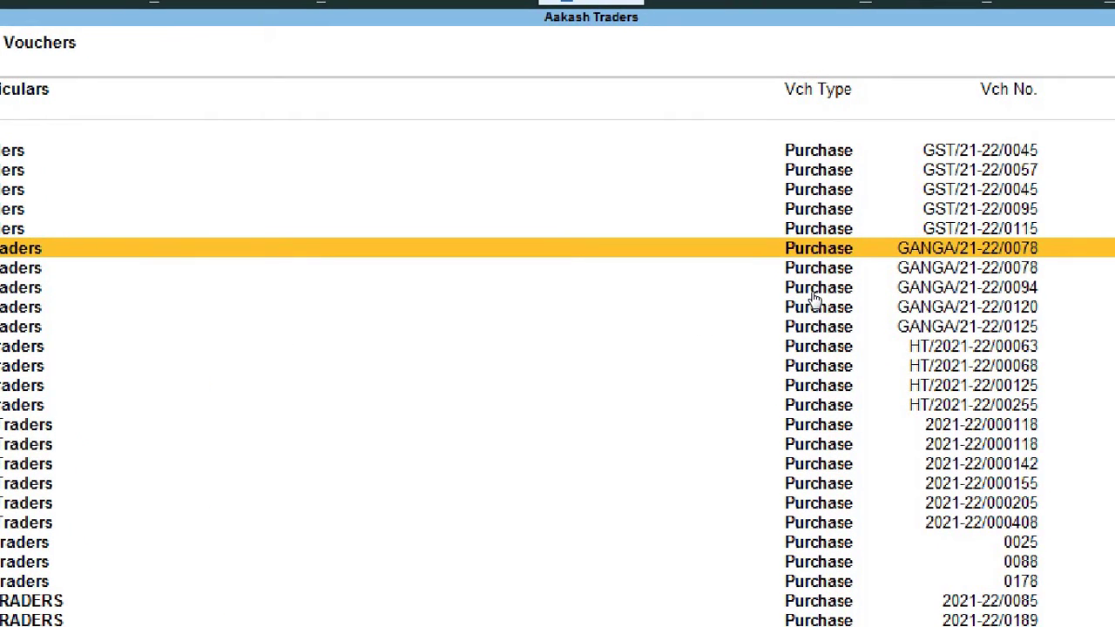
key("Down")
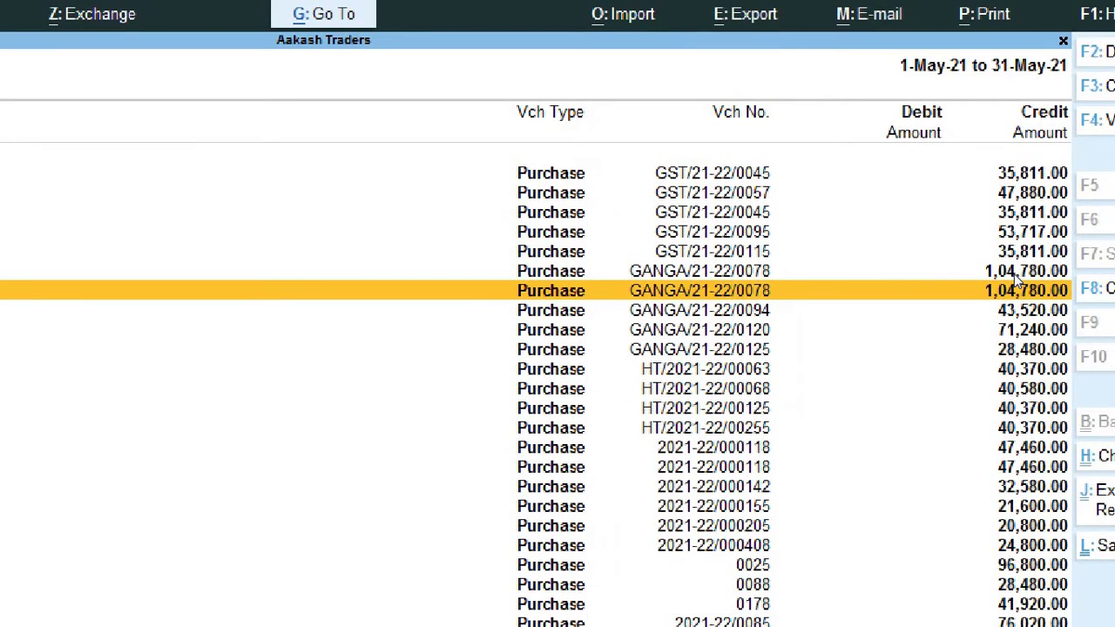
key("Up")
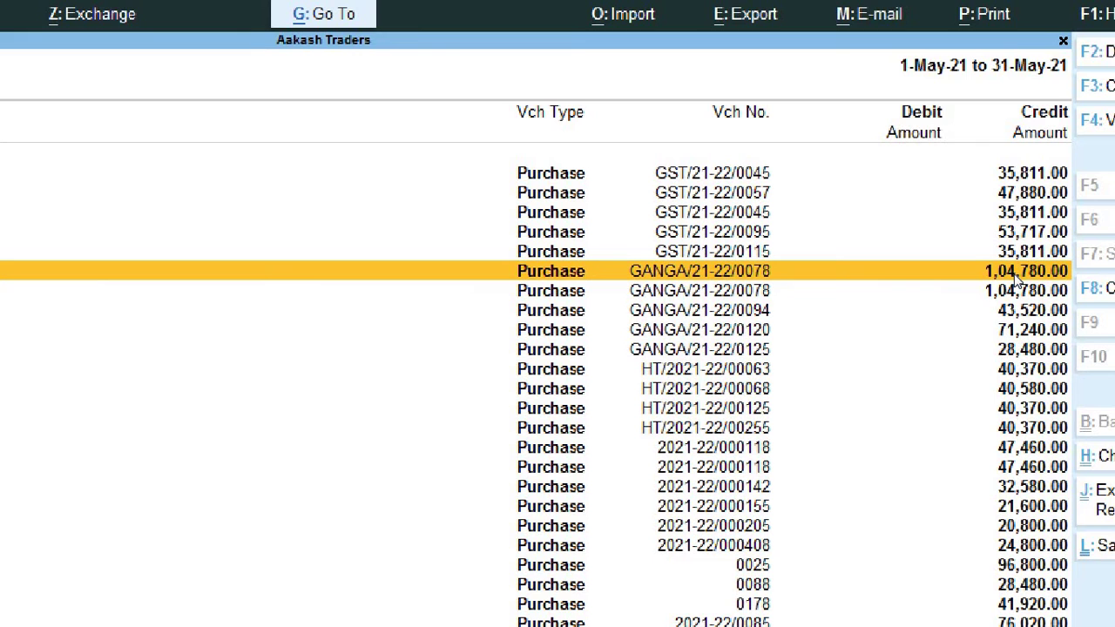
key("Down")
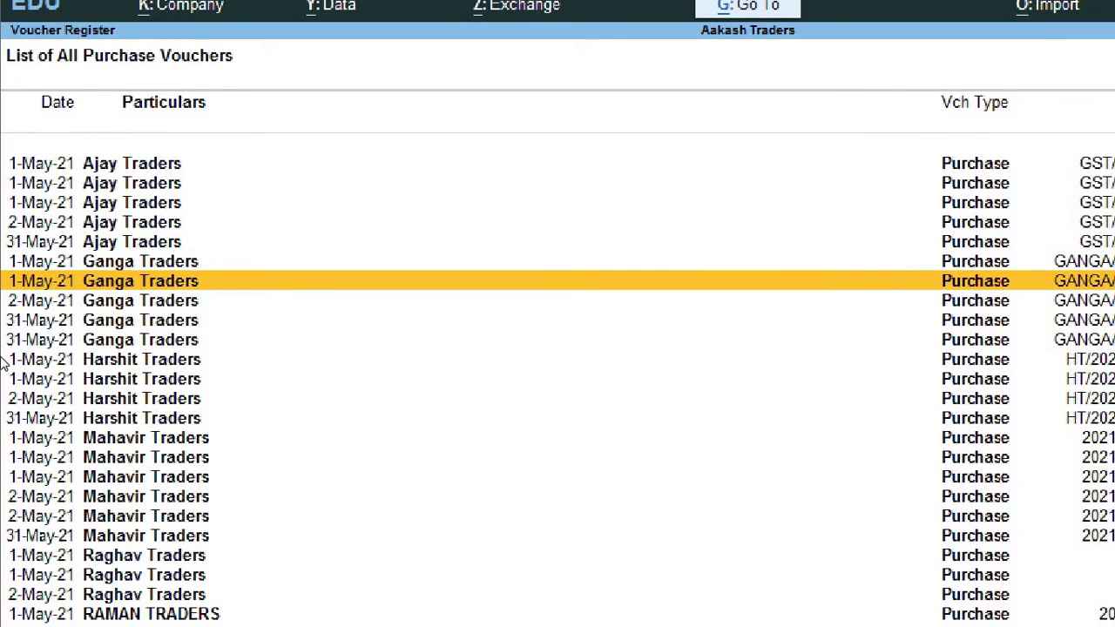
key("Down")
key("Down")
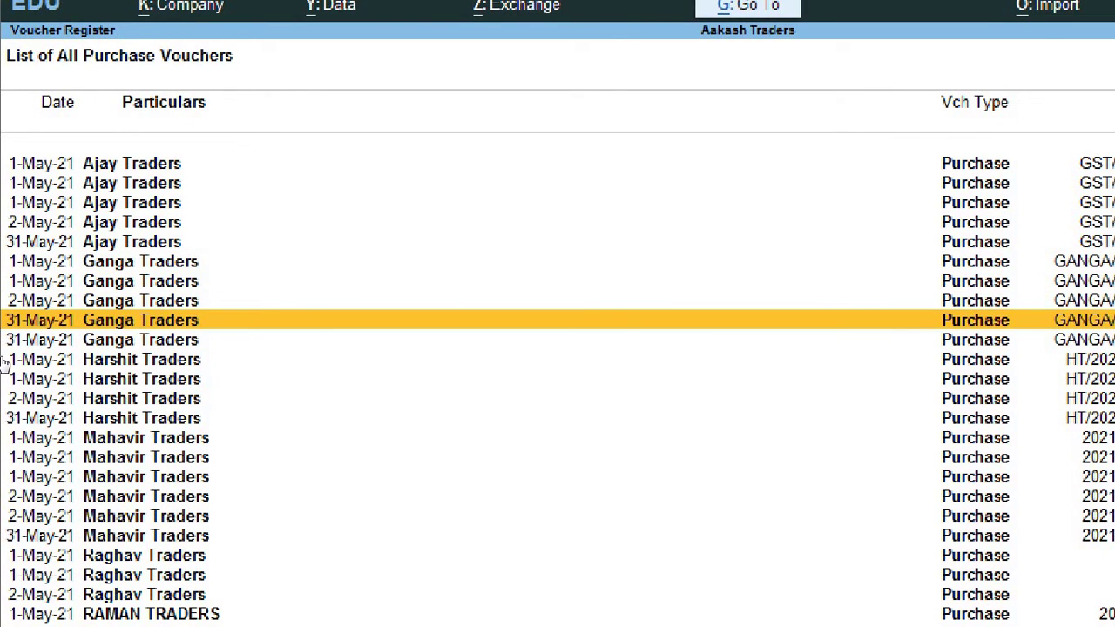
key("Down")
key("Up")
key("Down")
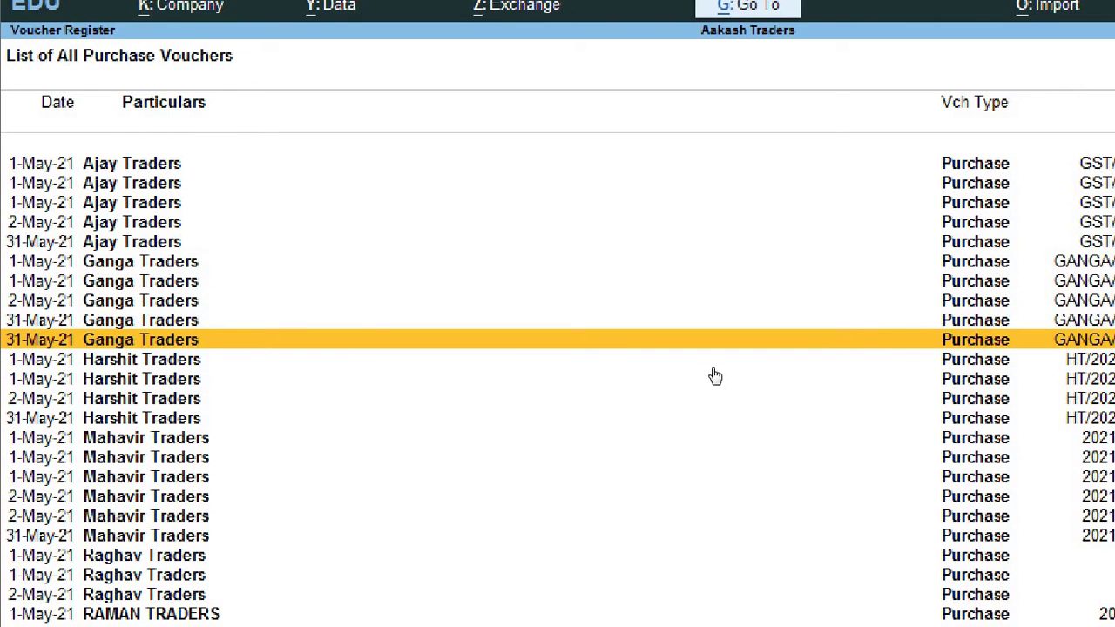
key("Up")
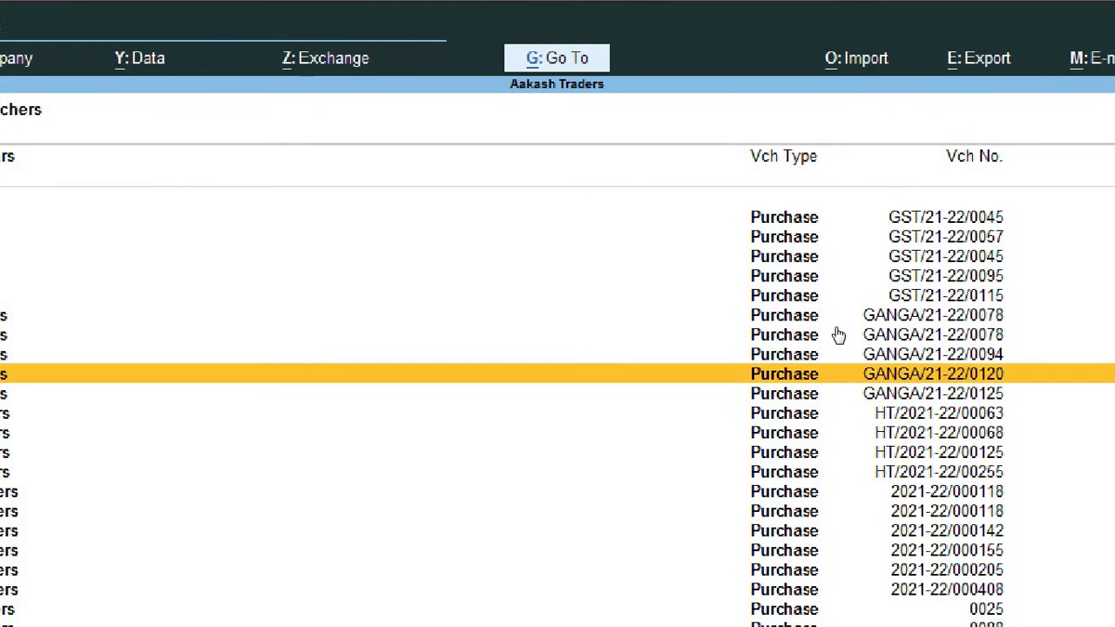
key("Down")
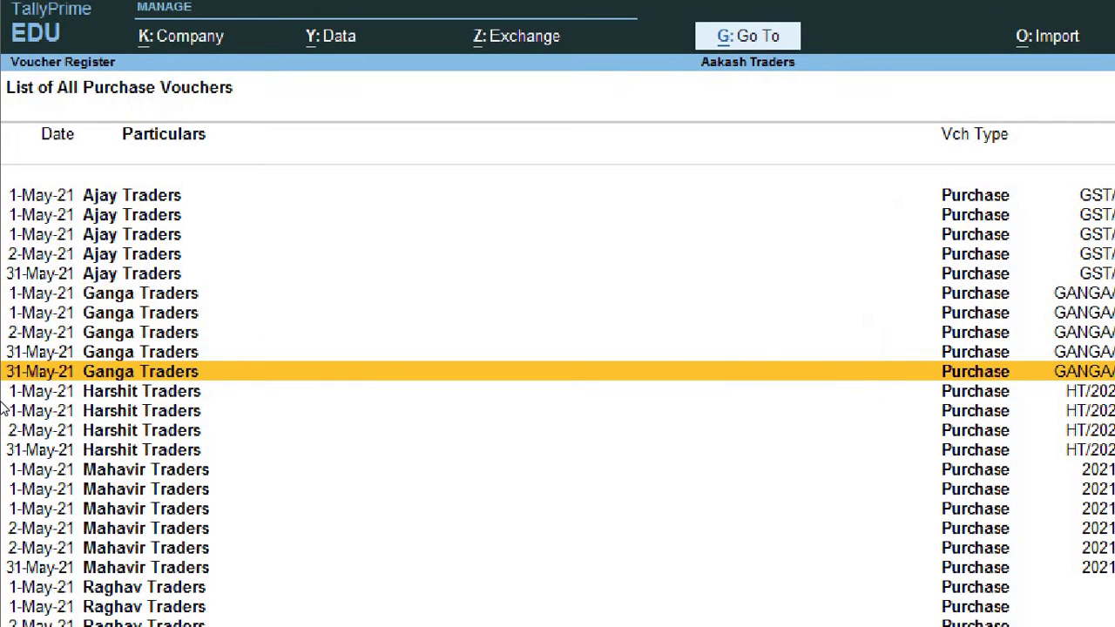
key("Down")
key("Down")
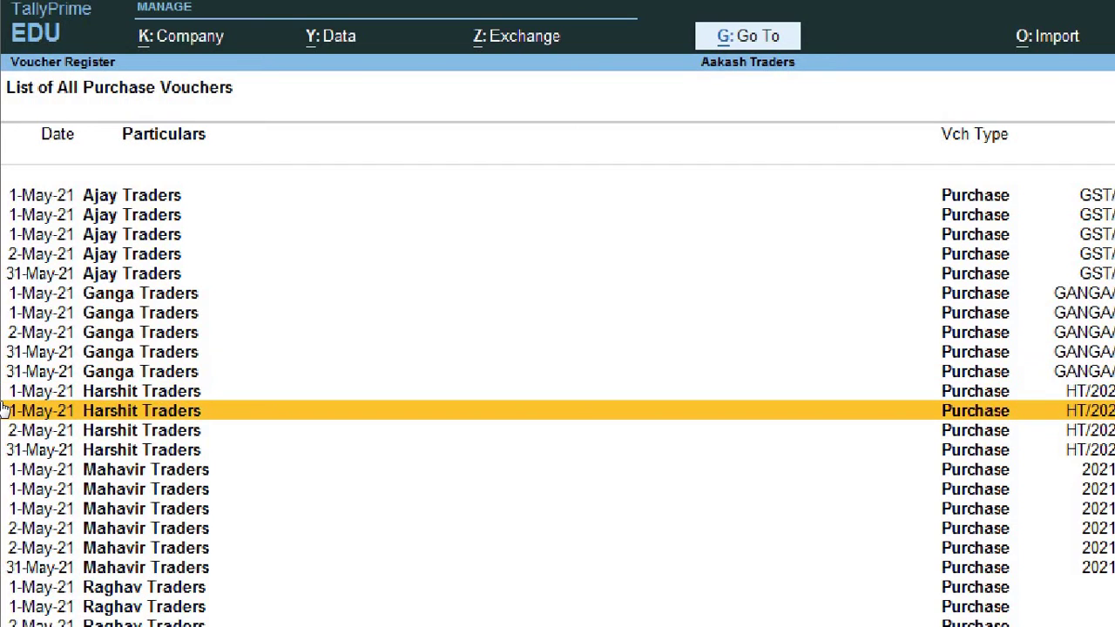
key("Up")
key("Down")
key("Up")
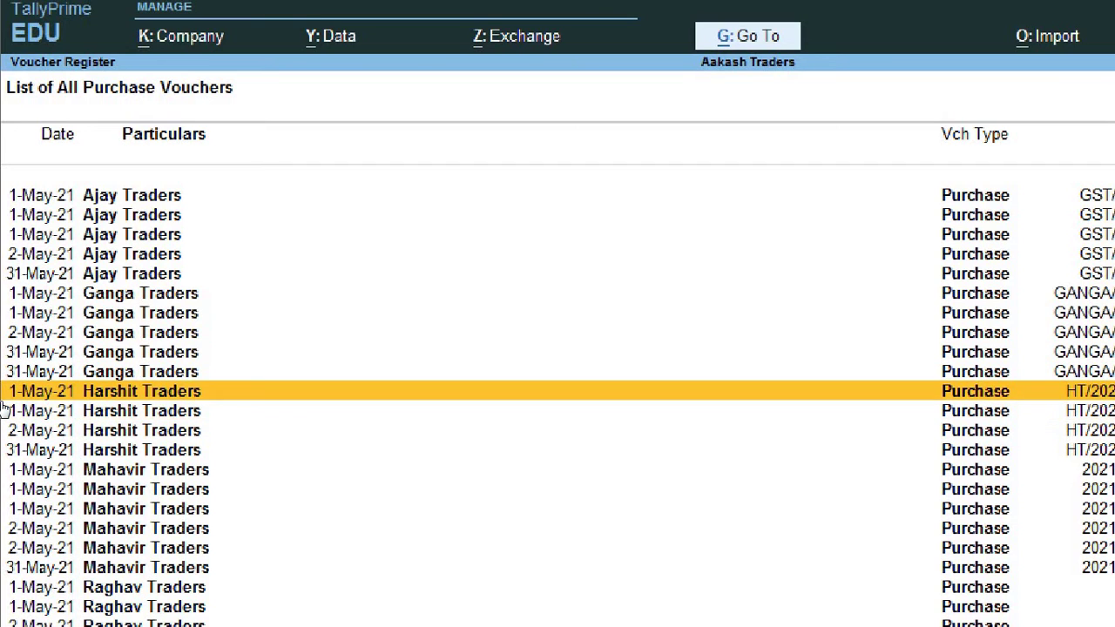
key("Down")
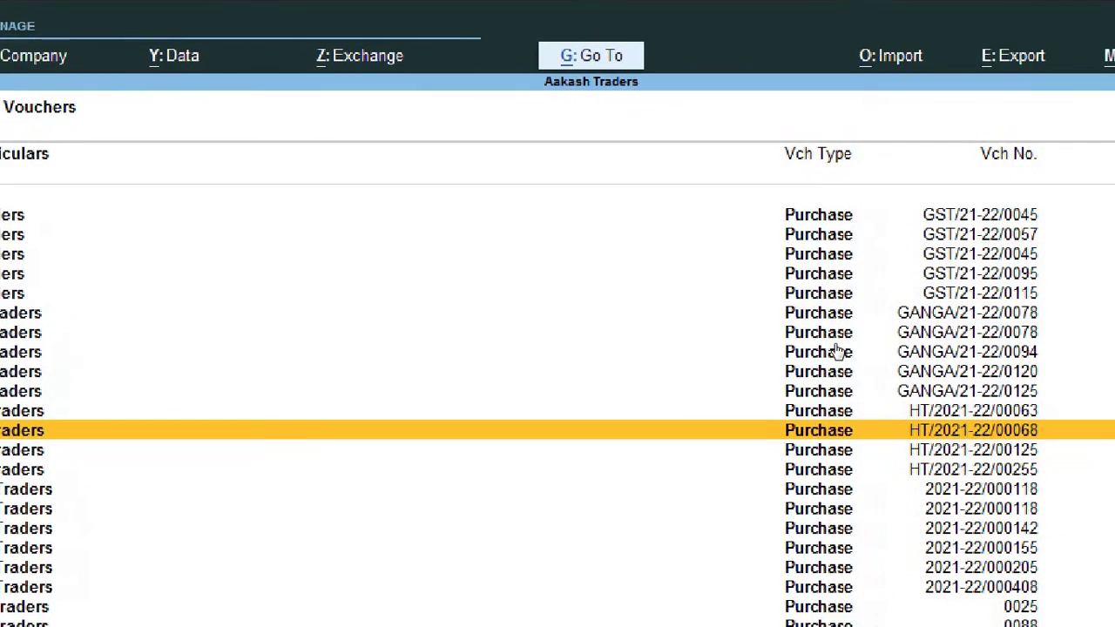
key("Up")
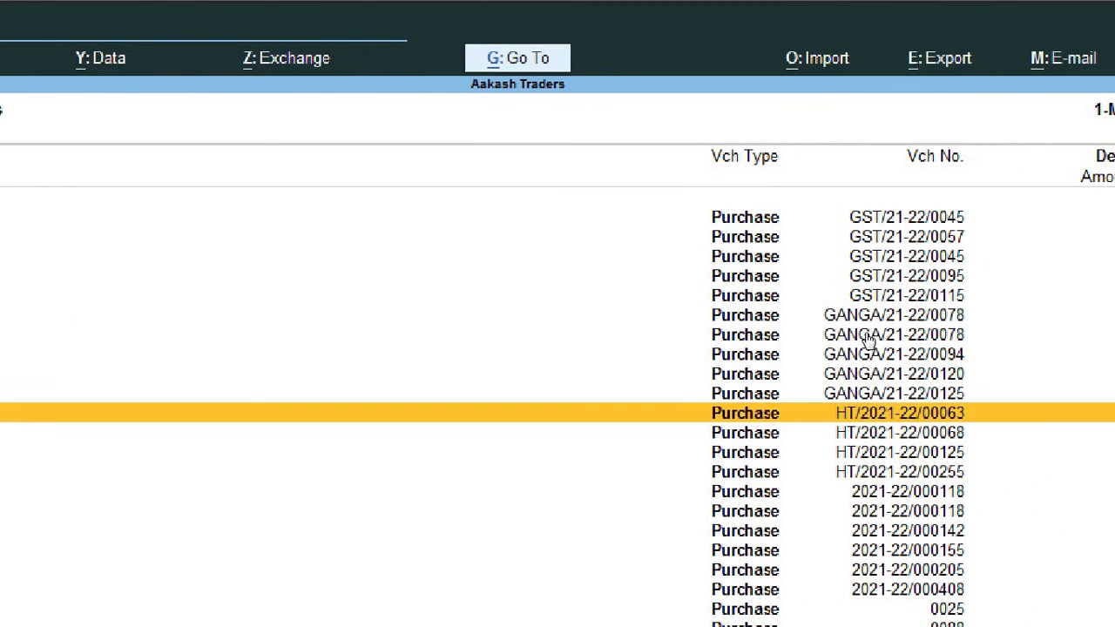
key("Down")
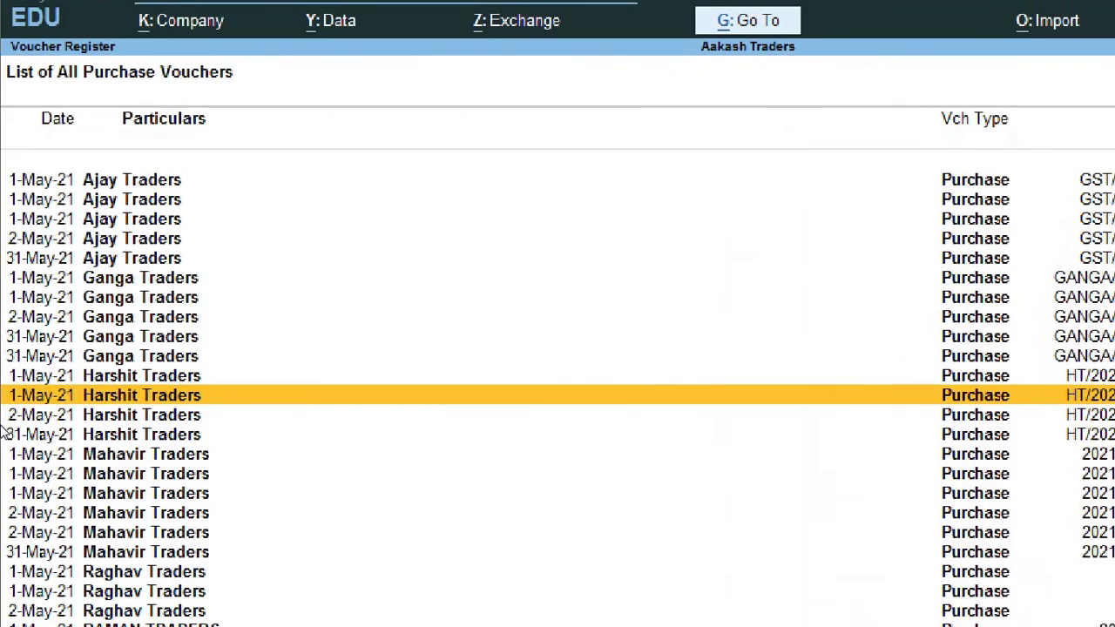
key("Down")
key("Down")
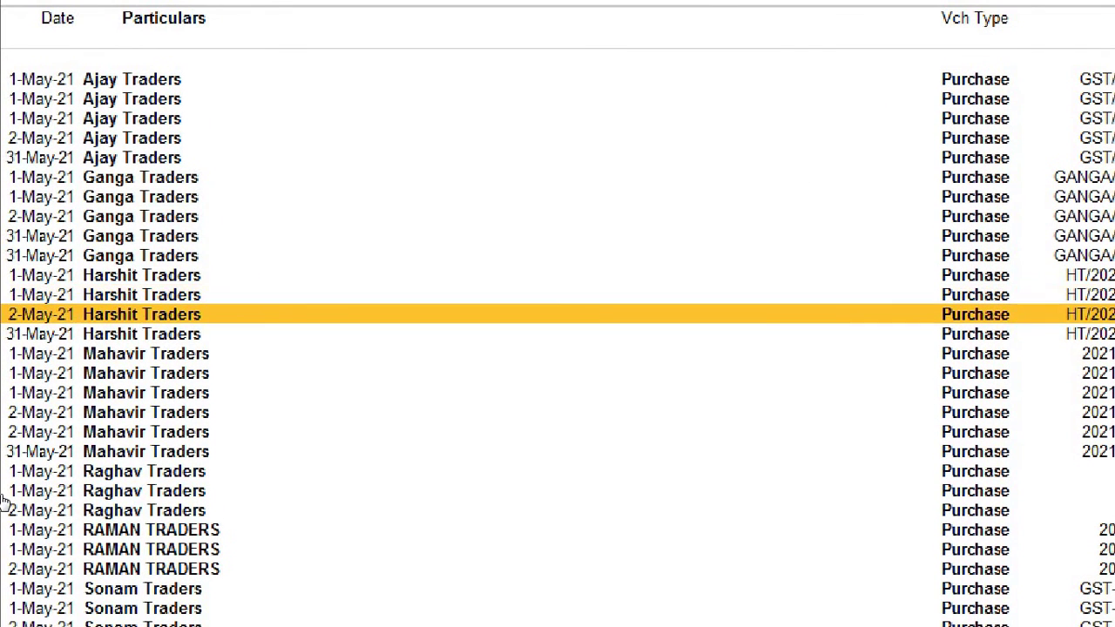
key("Down")
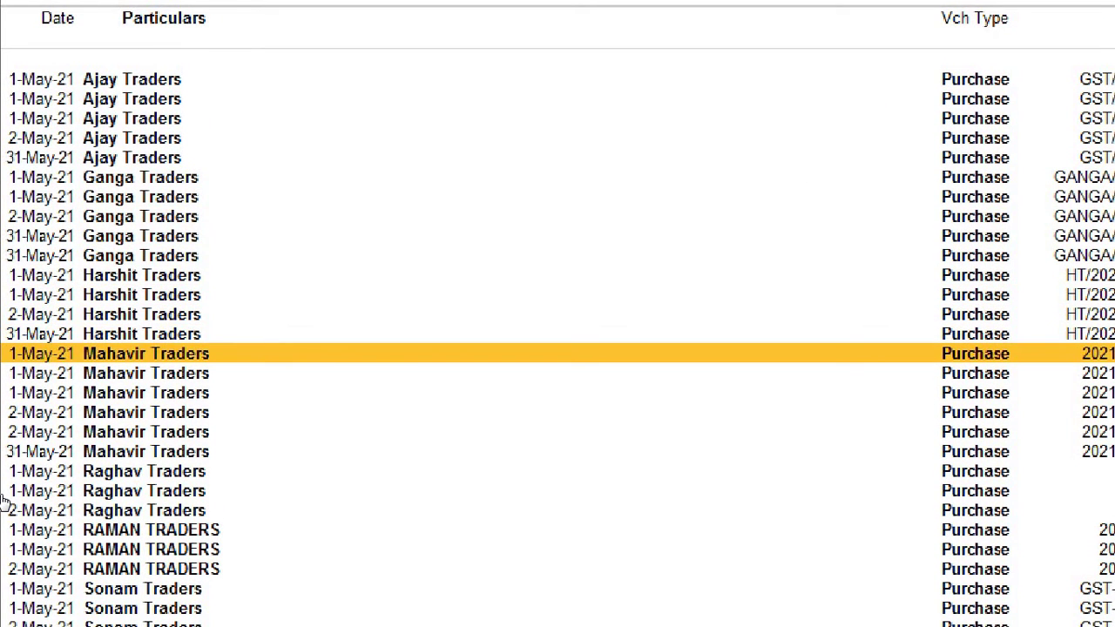
key("Down")
key("Down")
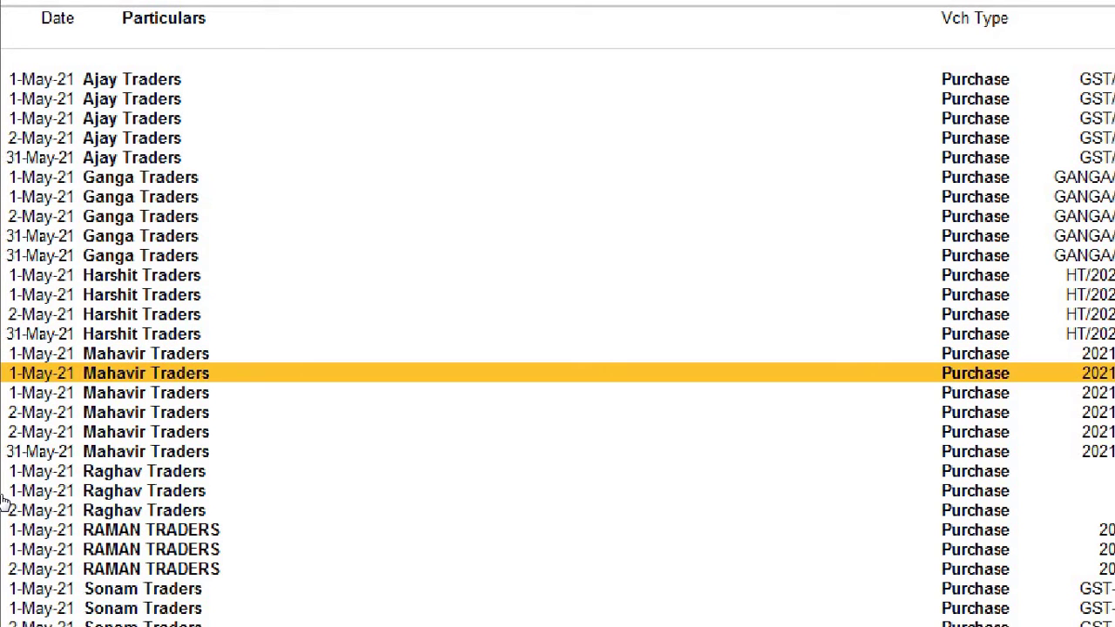
key("Up")
key("Up")
key("Down")
key("Down")
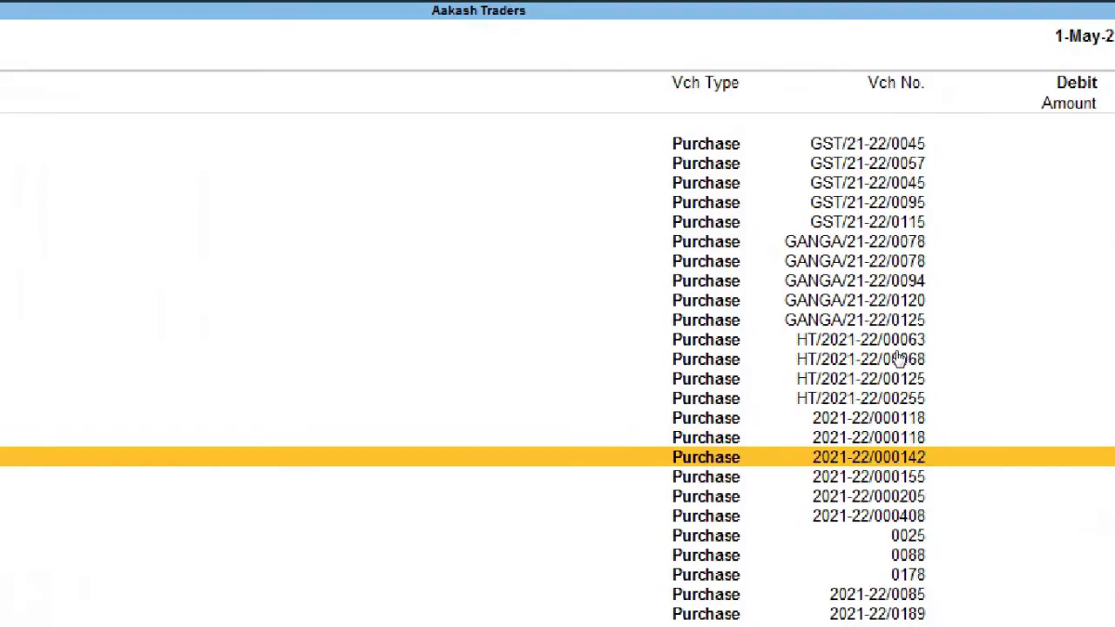
key("Up")
key("Up")
key("Down")
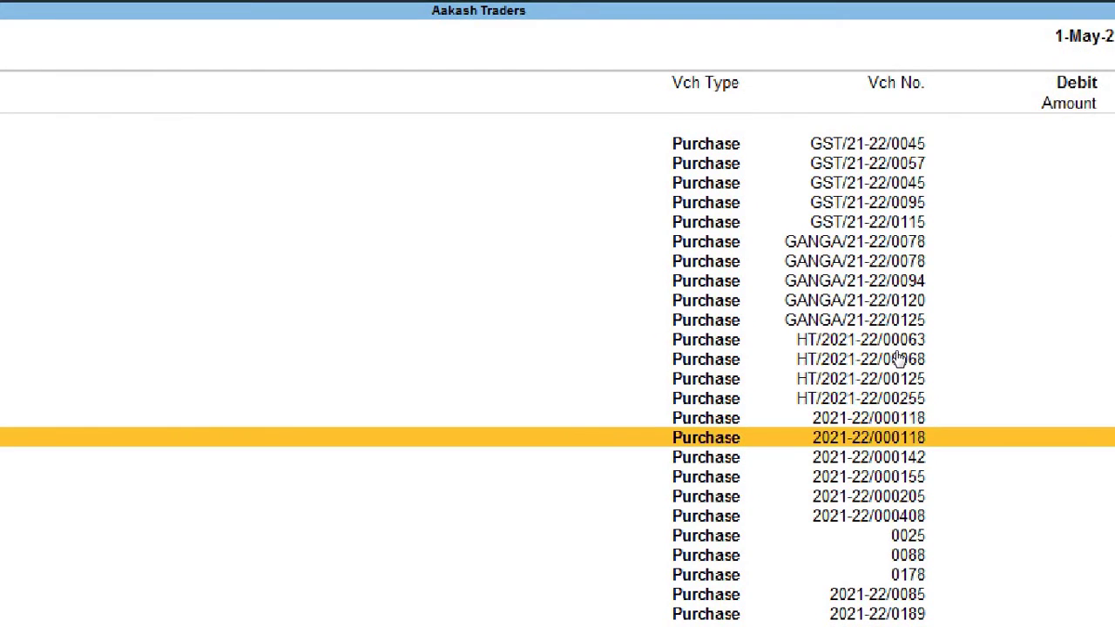
key("Up")
key("Down")
key("Up")
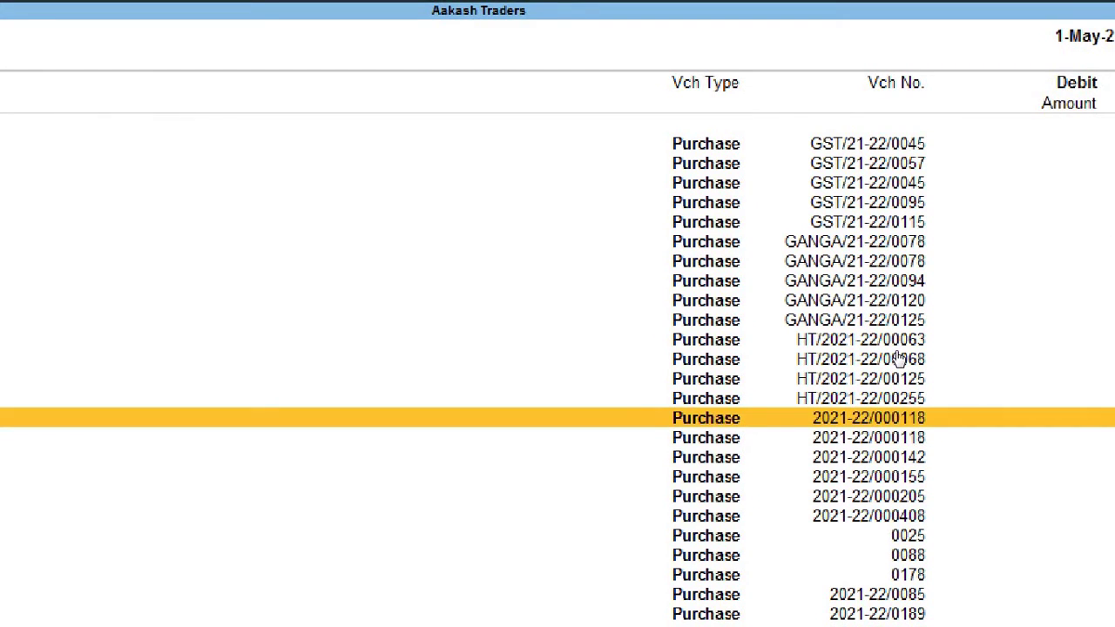
key("Down")
key("Down")
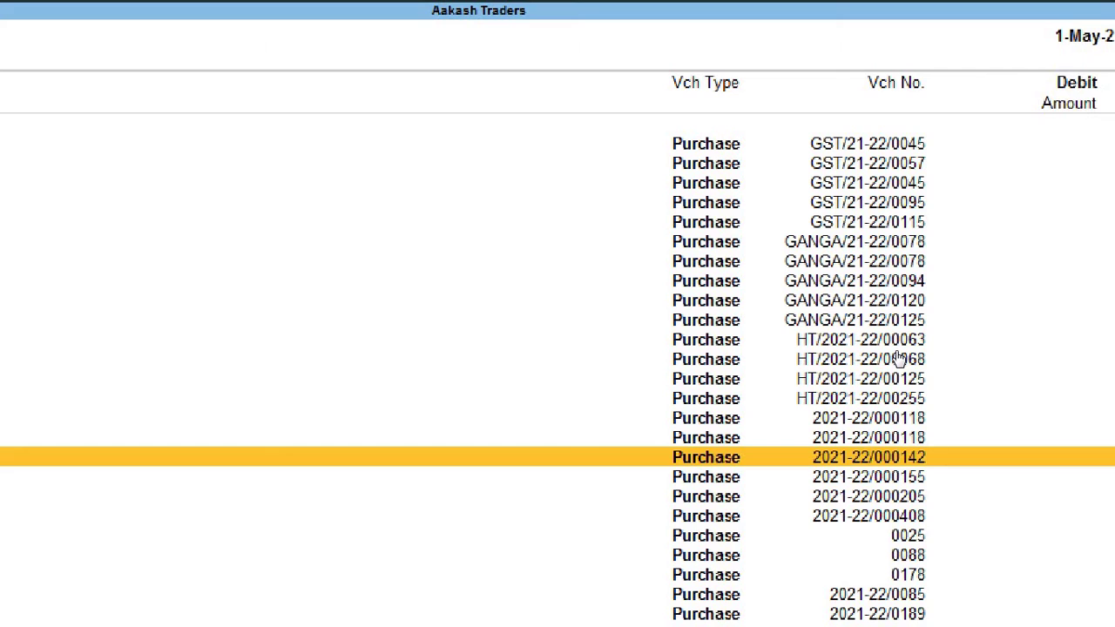
key("Up")
key("Up")
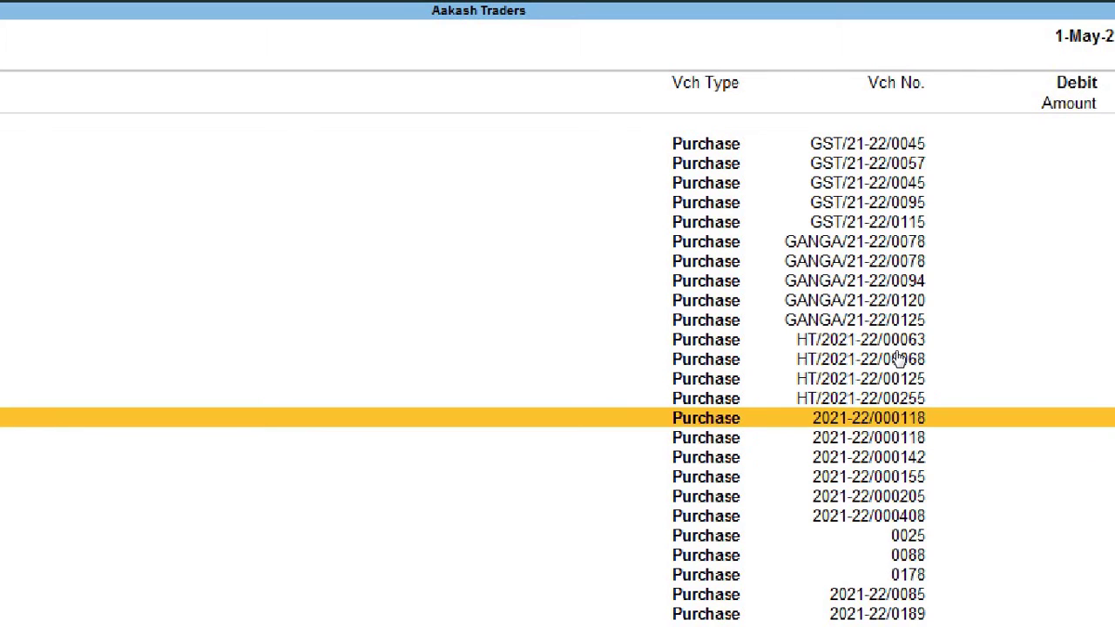
key("Down")
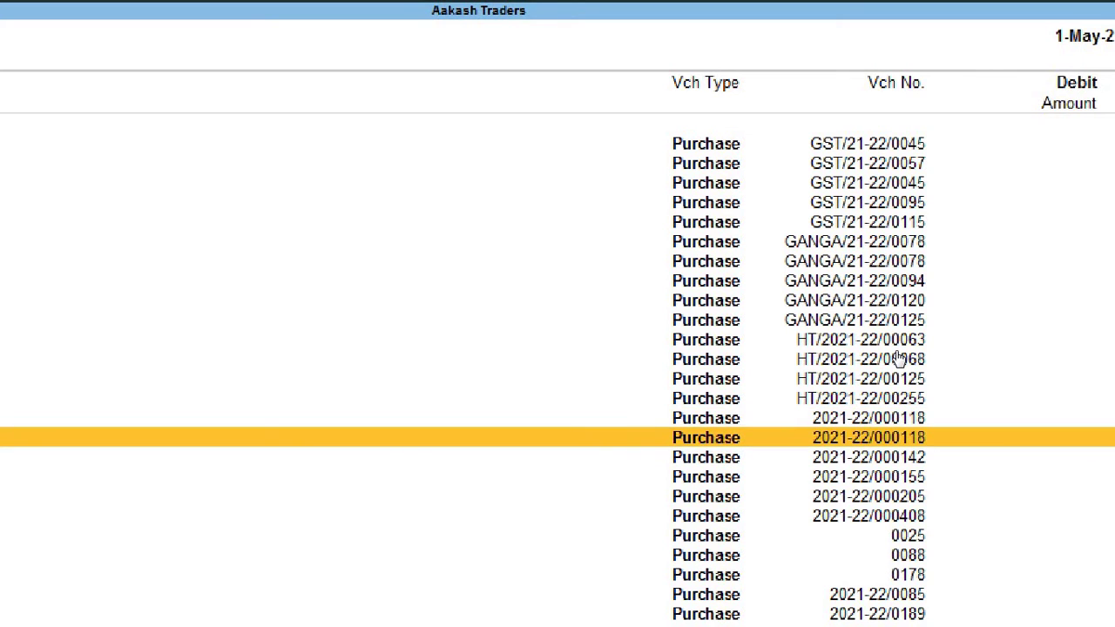
key("Up")
key("Down")
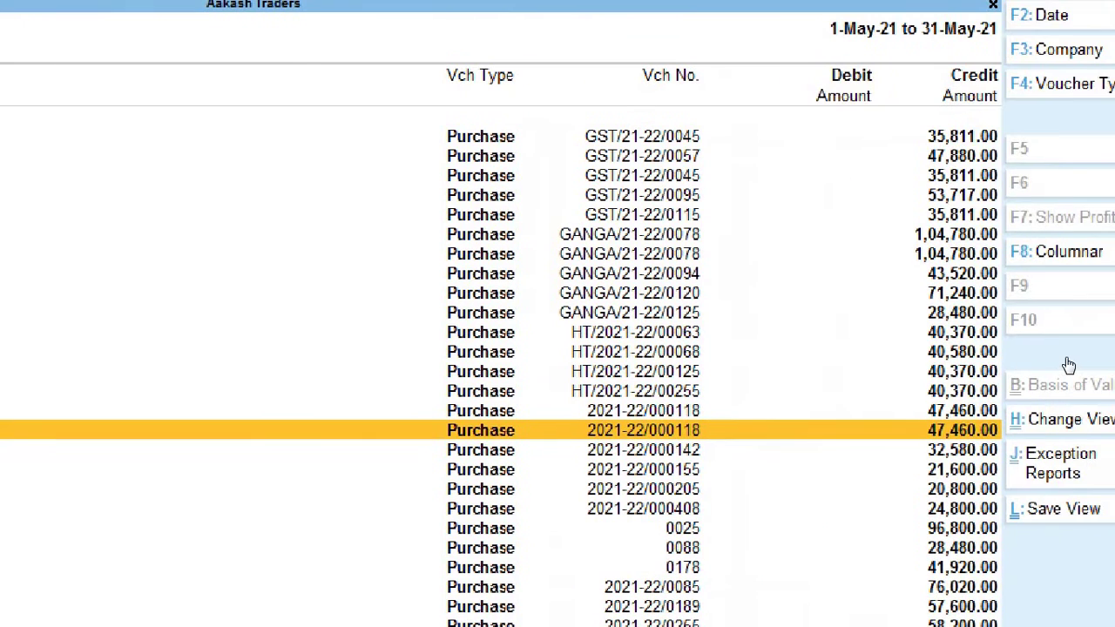
key("Up")
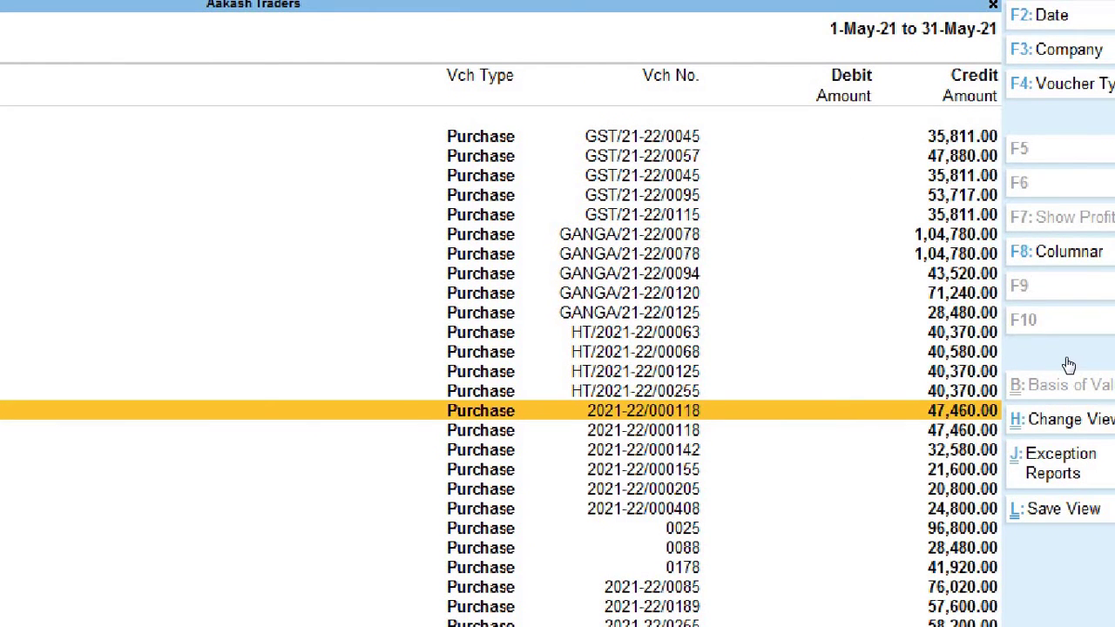
key("Down")
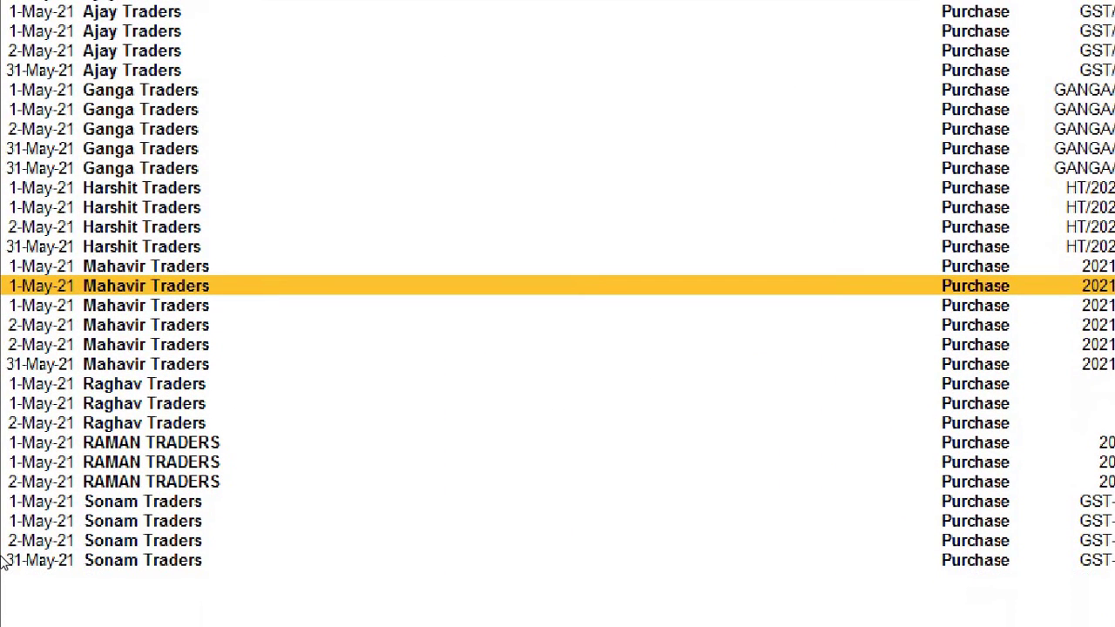
key("Down")
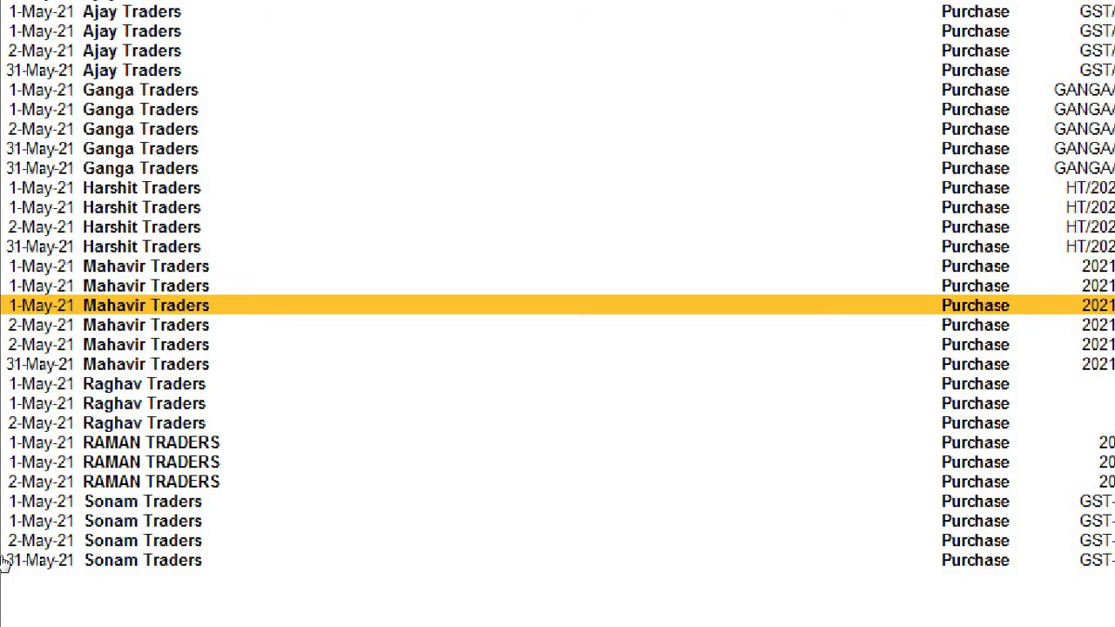
key("Down")
key("Down")
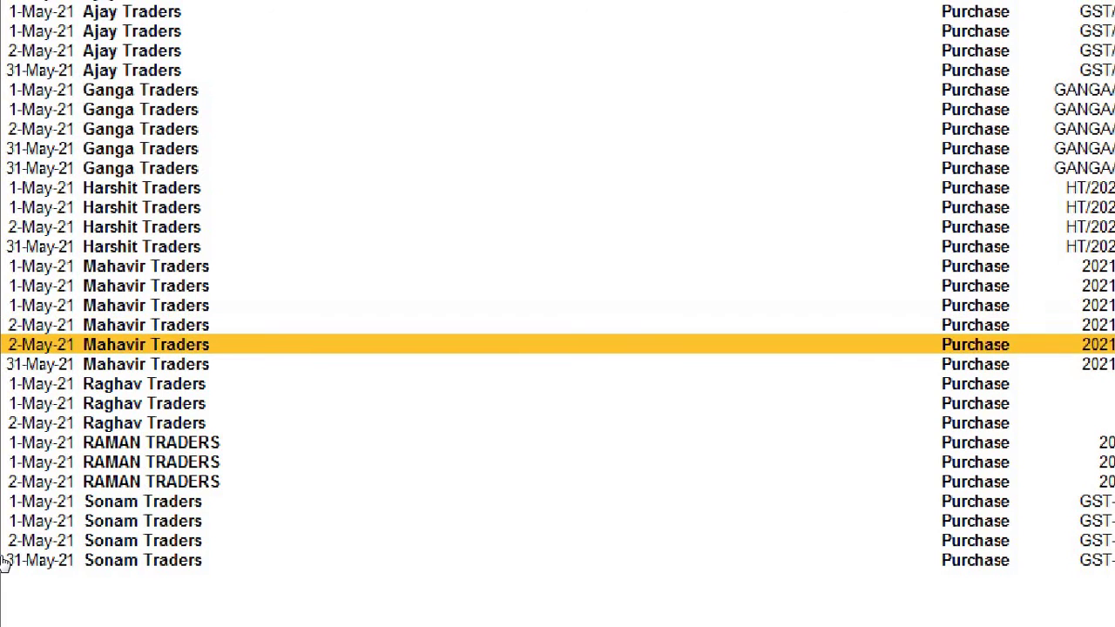
key("Up")
key("Down")
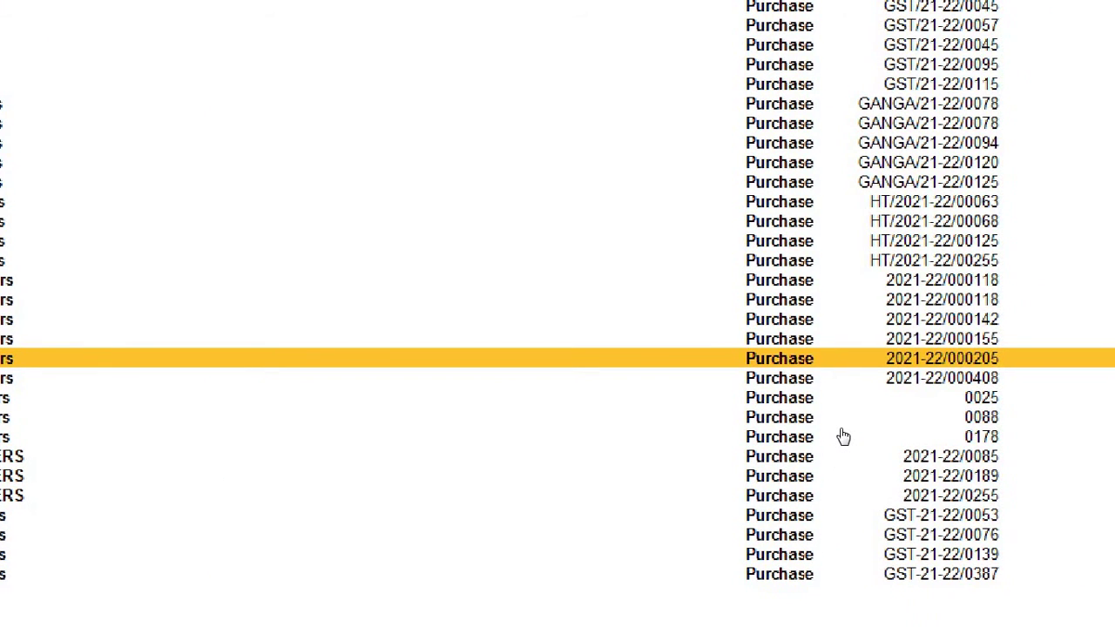
key("Up")
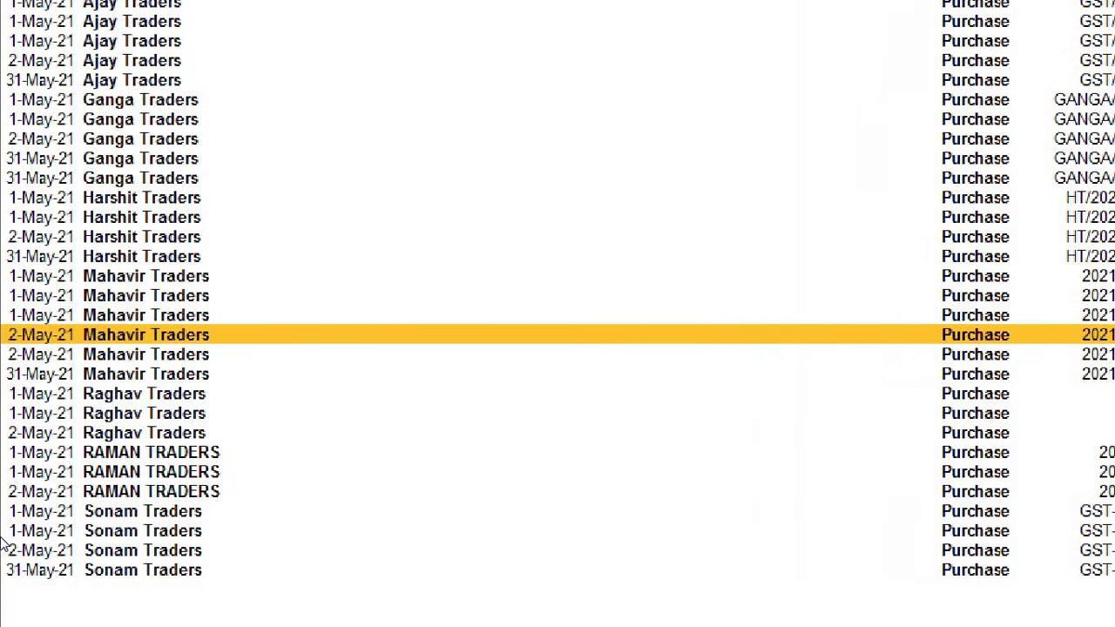
key("Down")
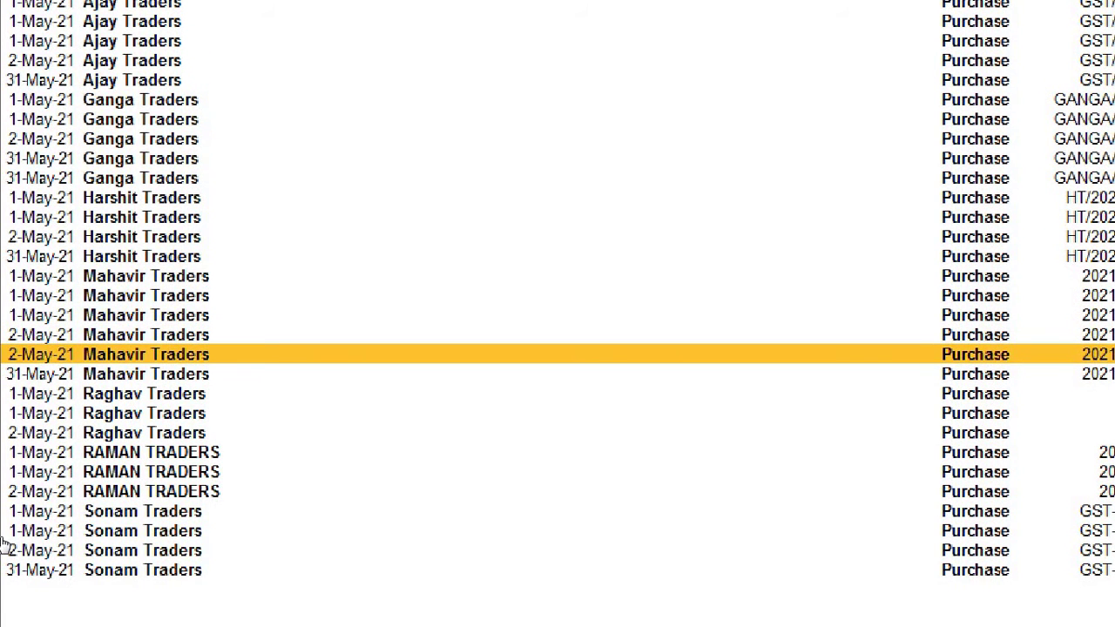
key("Down")
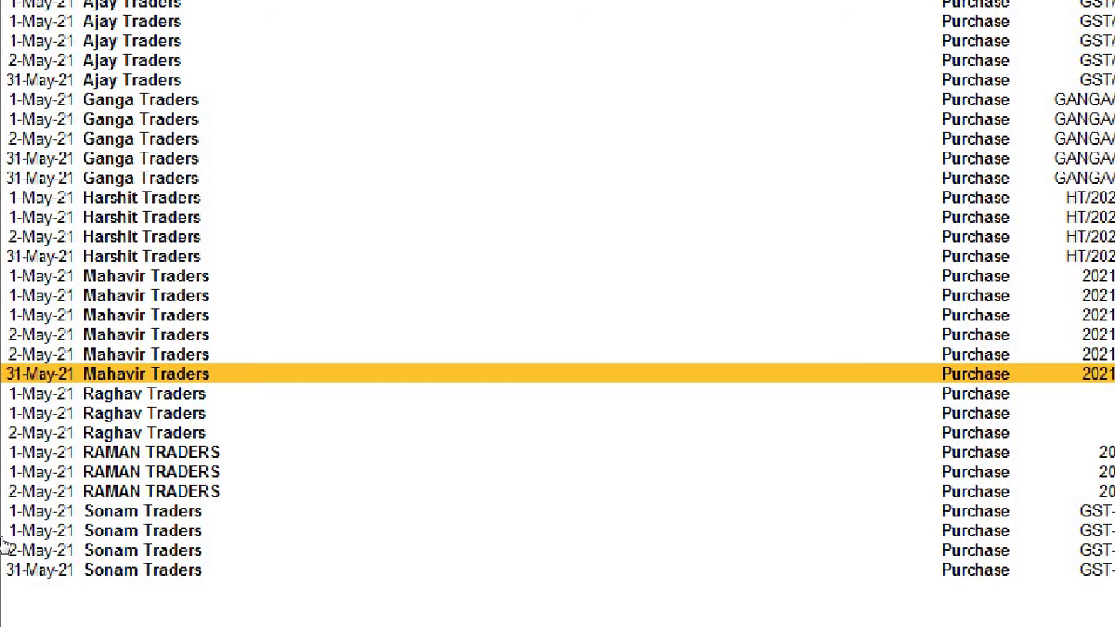
key("Down")
key("Down")
key("Up")
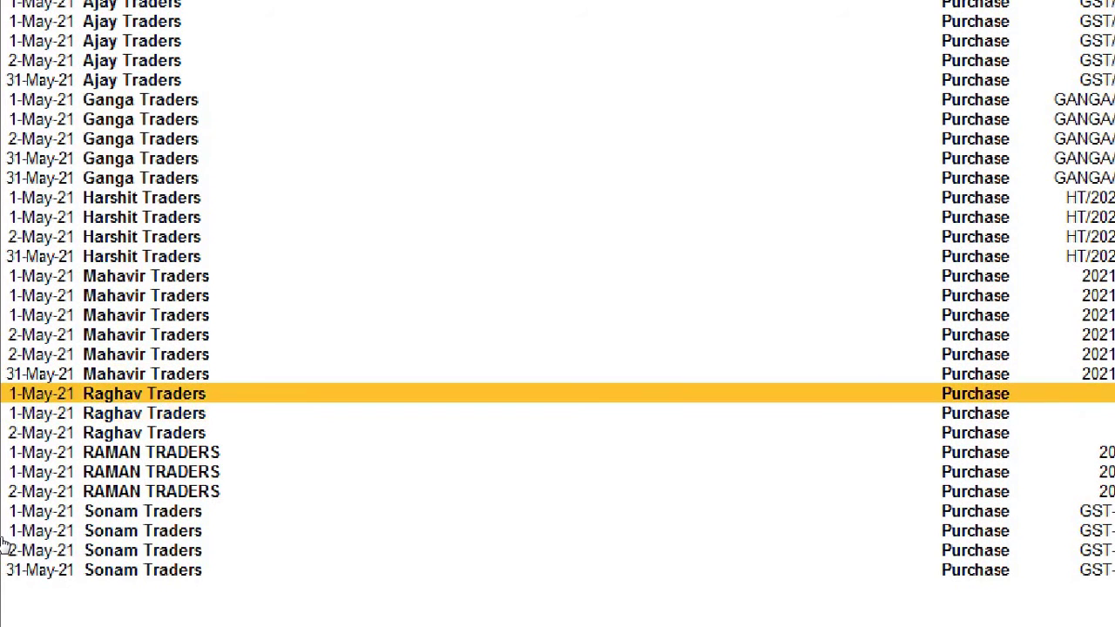
key("Down")
key("Up")
key("Down")
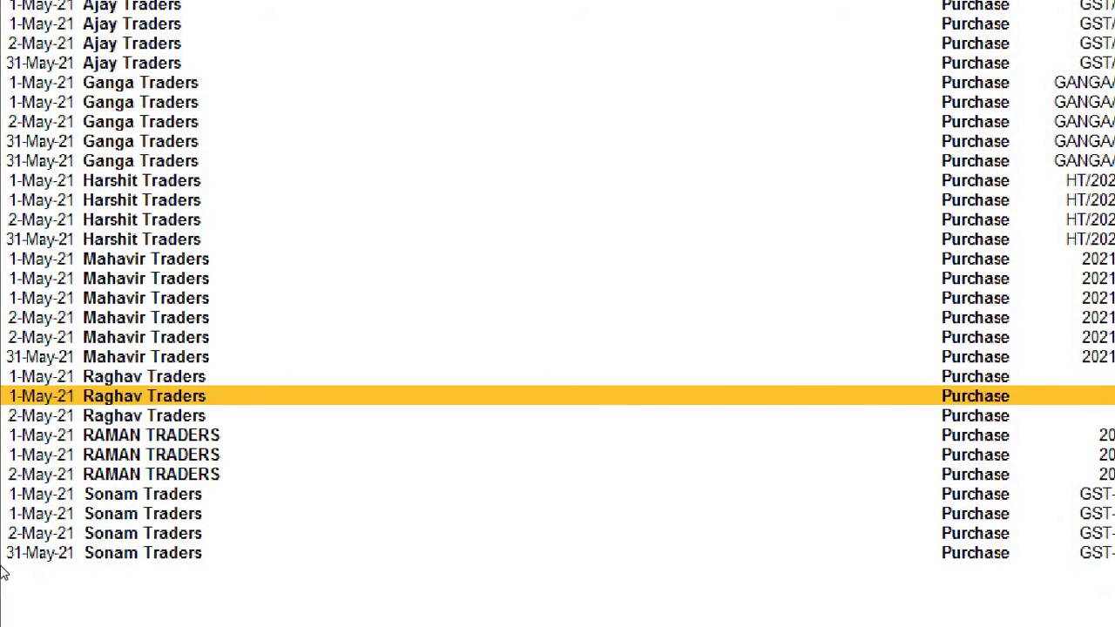
key("Down")
key("Down")
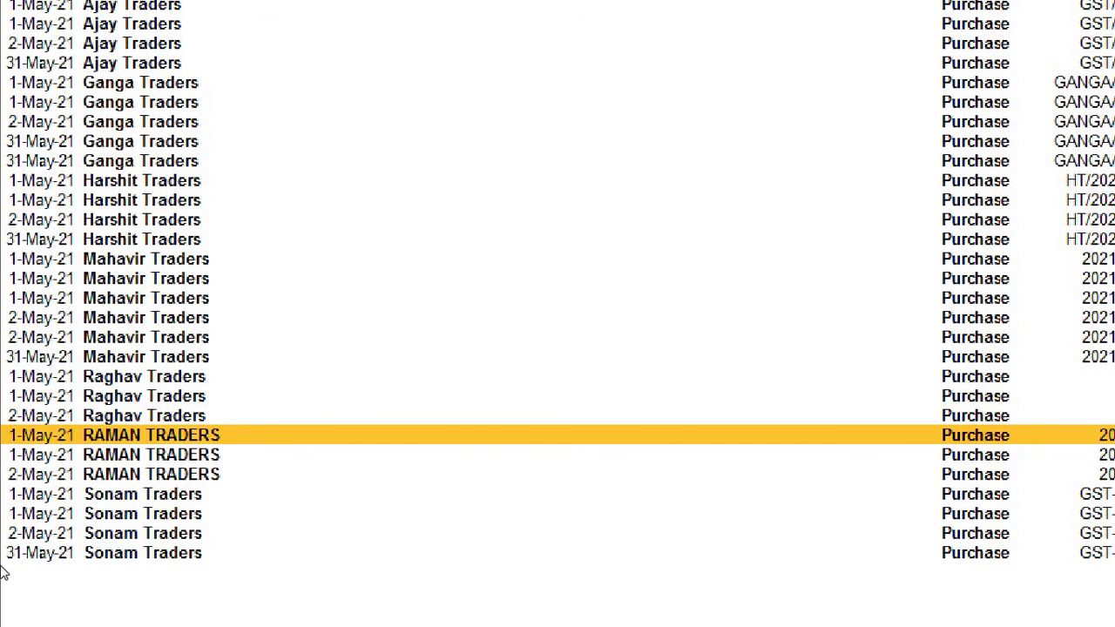
key("Down")
key("Up")
key("Down")
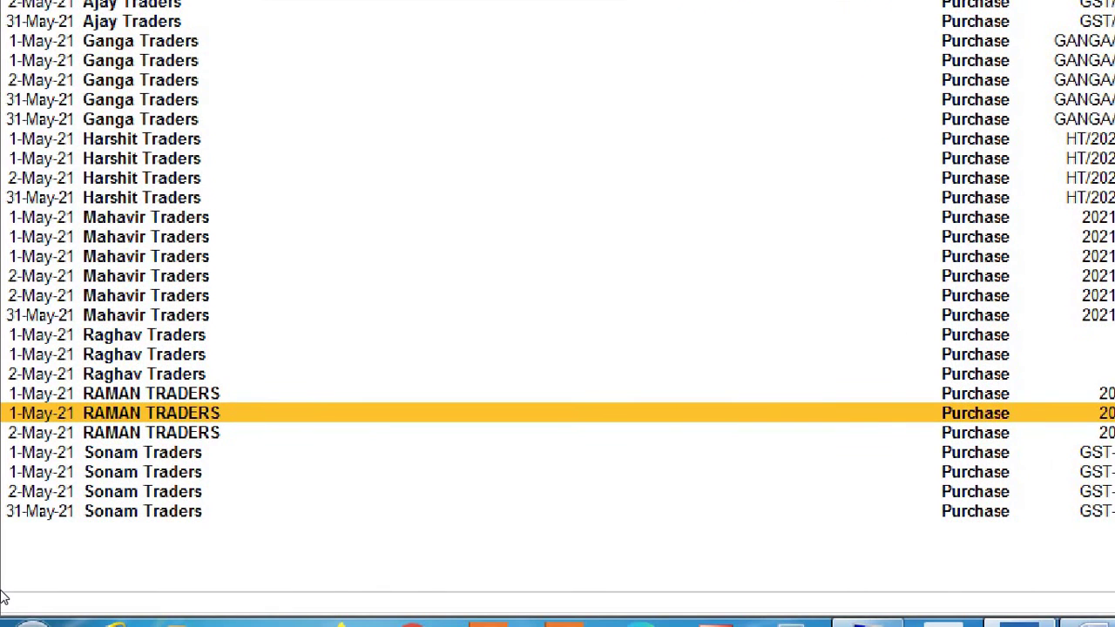
key("Down")
key("Down")
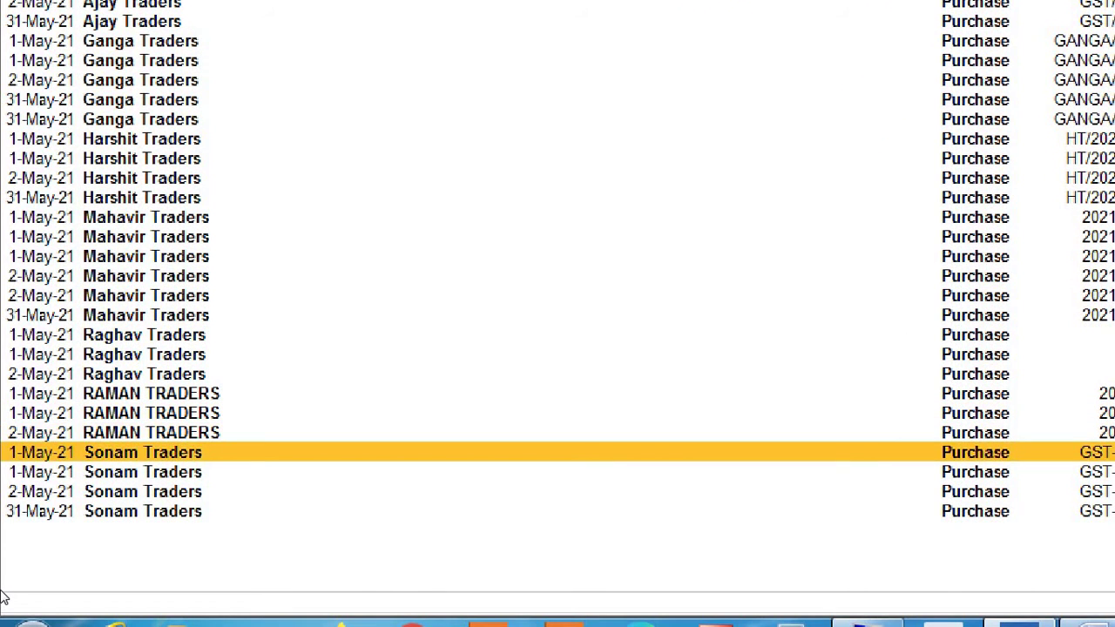
key("Down")
key("Up")
key("Down")
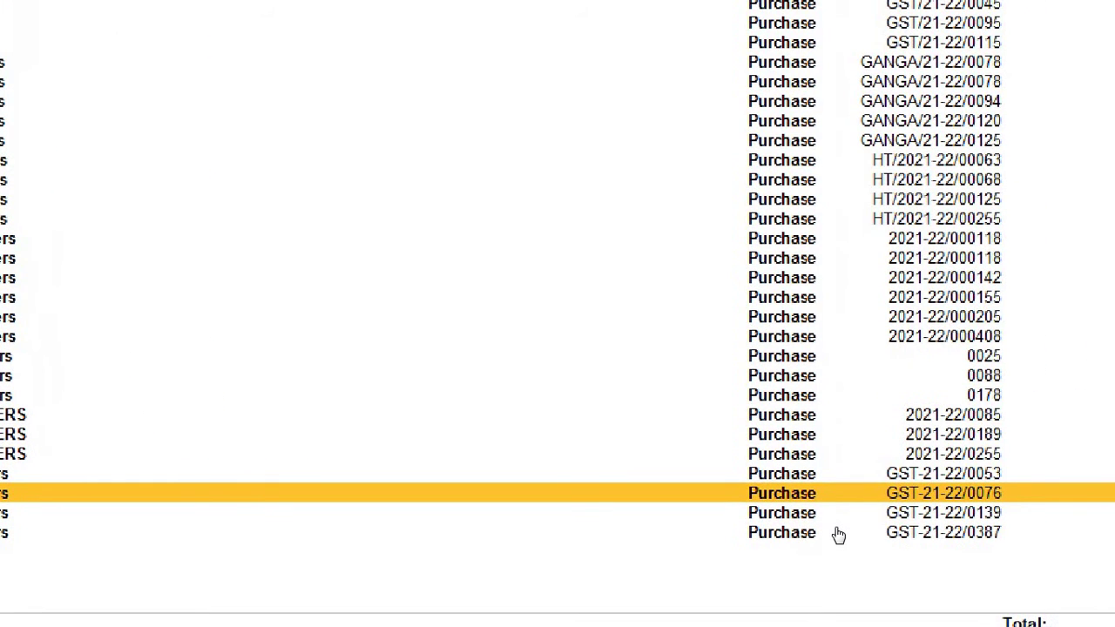
key("Up")
key("Down")
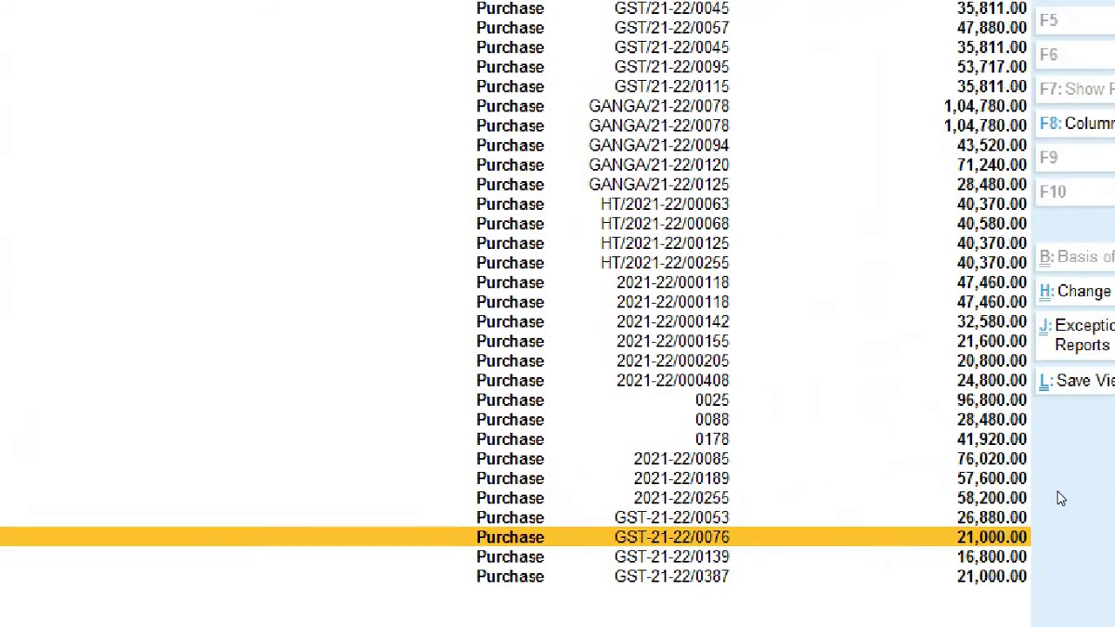
key("Up")
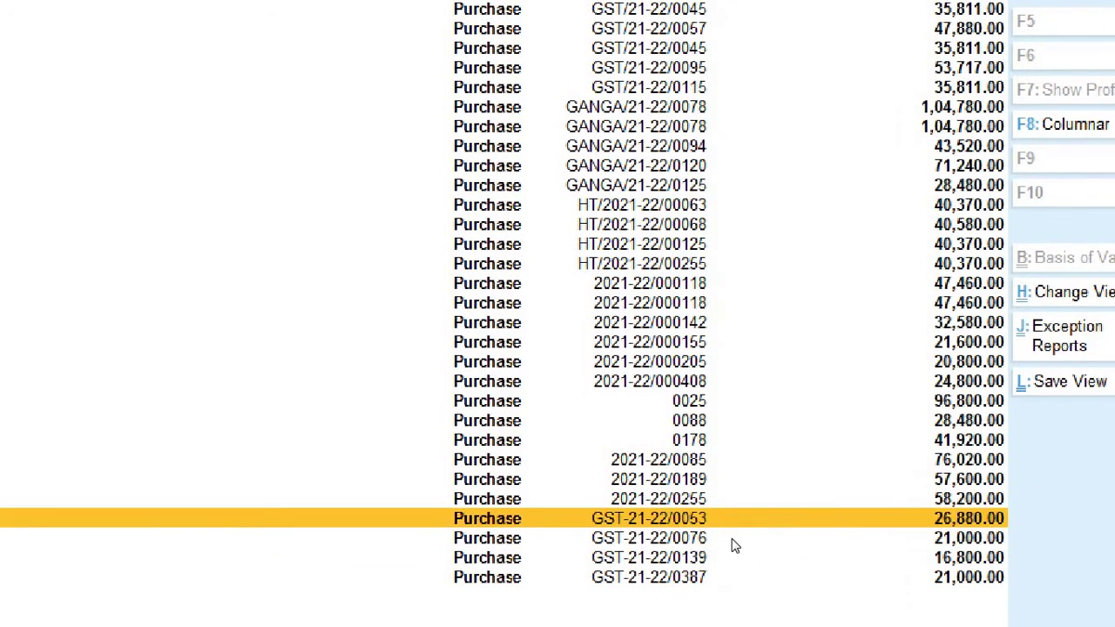
key("Down")
key("Down")
key("Down")
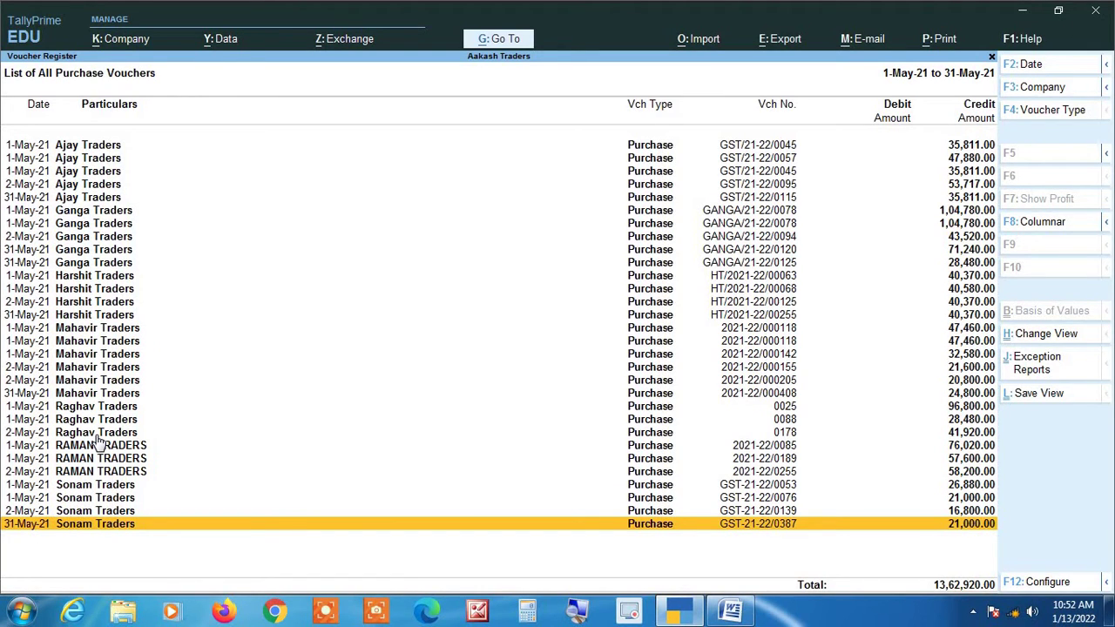
Browse the May supplier list and open Ajay Traders' voucher GST/21-22/0045 for alteration.
key("Up")
key("Up")
key("Up")
key("Up")
key("Up")
key("Up")
key("Up")
key("Up")
key("Up")
key("Up")
key("Up")
key("Up")
key("Up")
key("Up")
key("Up")
key("Up")
key("Up")
key("Up")
key("Up")
key("Up")
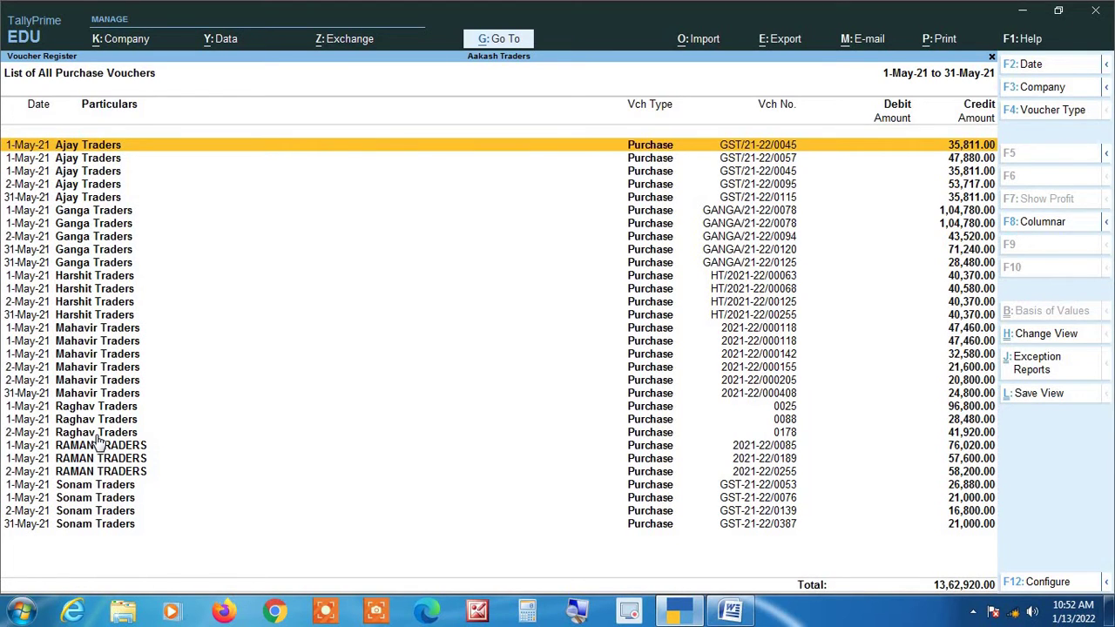
key("Down")
key("Down")
key("Down")
key("Down")
key("Down")
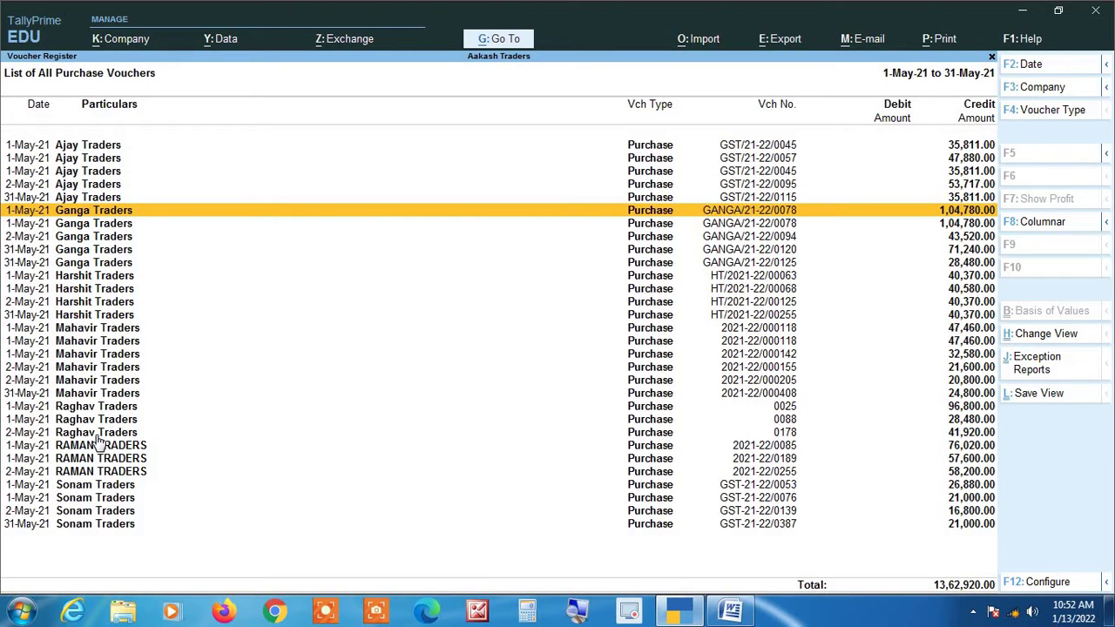
key("Down")
key("Down")
key("Down")
key("Down")
key("Down")
key("Down")
key("Down")
key("Down")
key("Down")
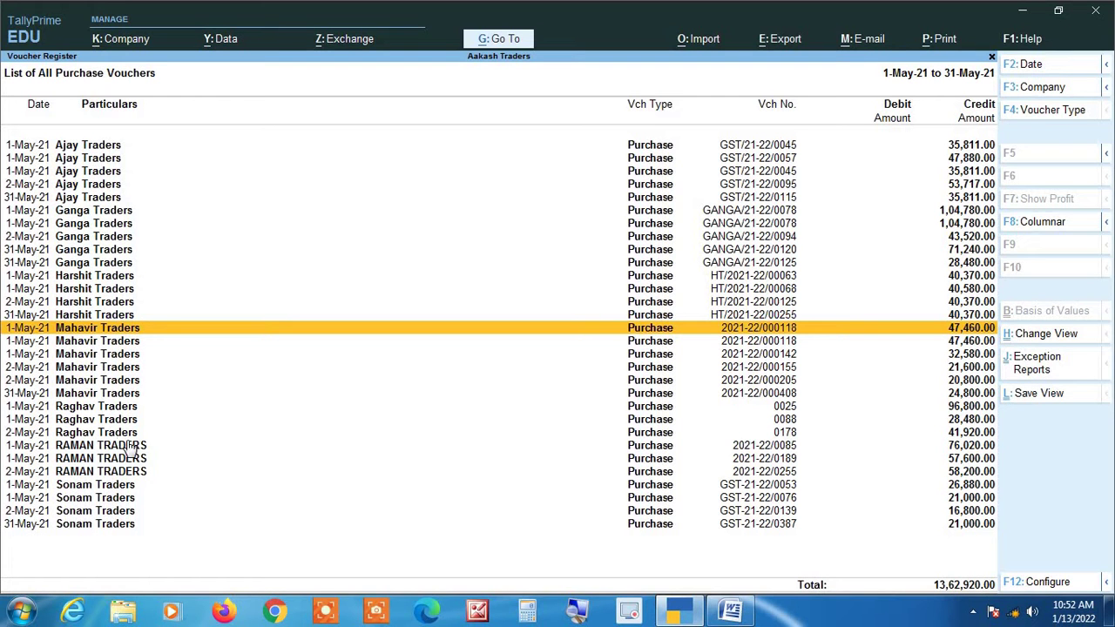
left_click(579, 612)
key("Up")
key("Up")
key("Up")
key("Up")
key("Up")
key("Up")
key("Up")
key("Up")
key("Up")
key("Up")
key("Up")
key("Up")
key("Up")
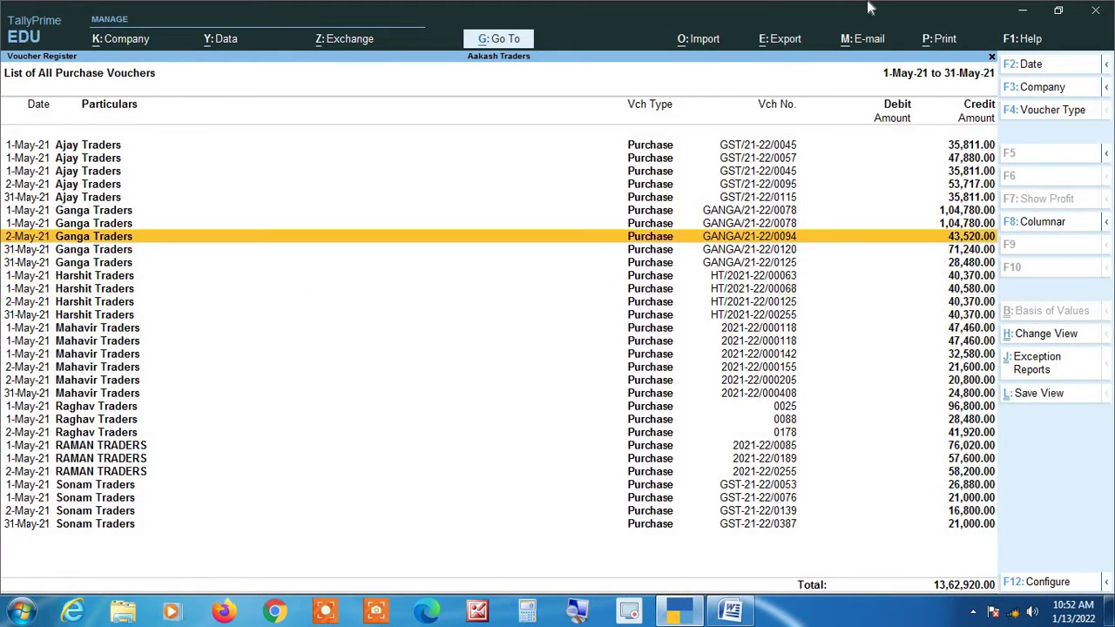
key("Up")
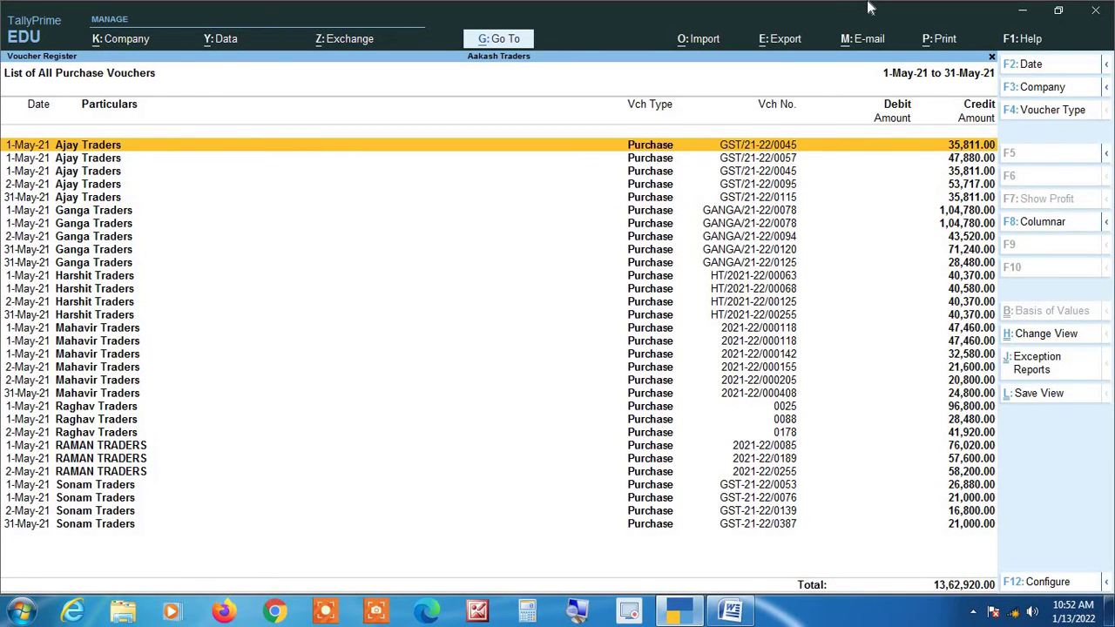
key("Return")
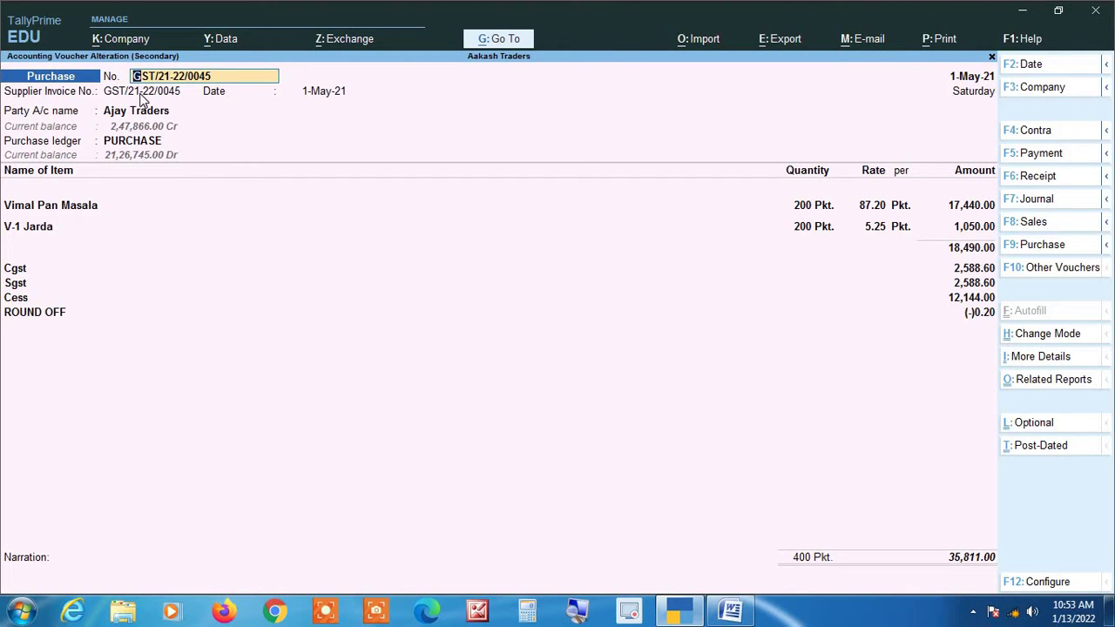
Quit voucher GST/21-22/0045 unchanged, confirming Yes to return to the voucher list.
key("Escape")
key("Return")
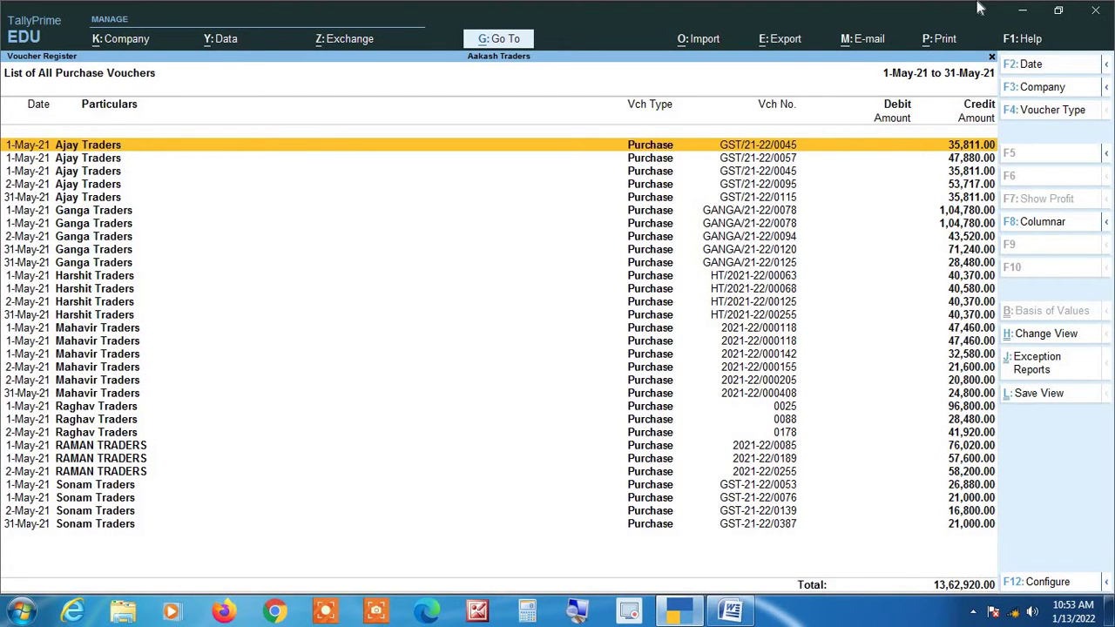
Set the columnar register to hide voucher type, supplier name and quantity details, with no extra columns.
key("F8")
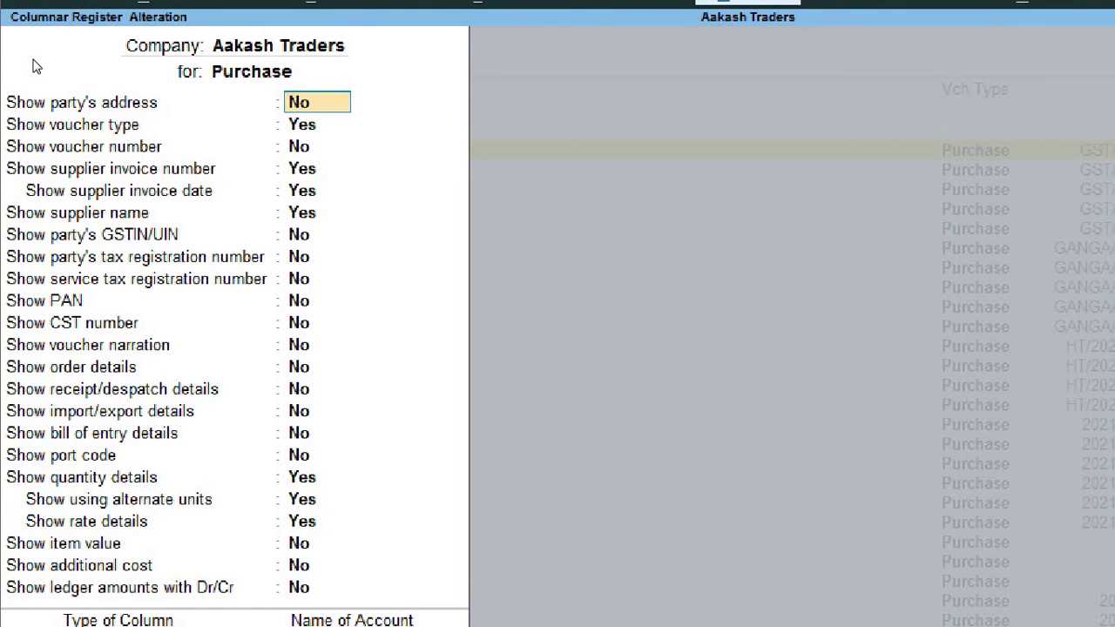
key("Return")
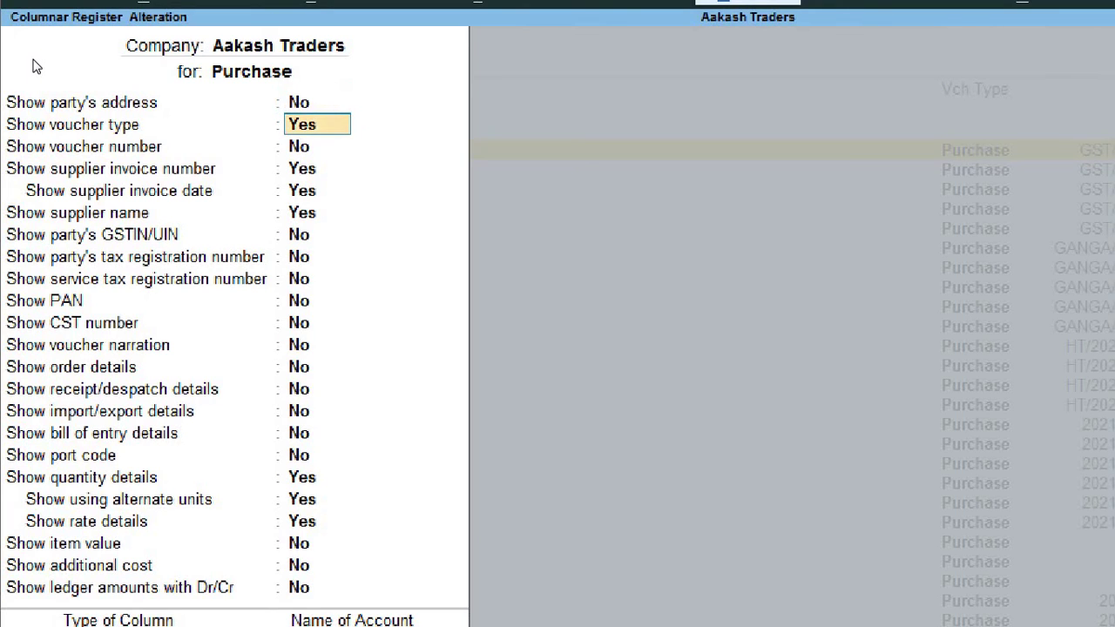
type("n")
key("Return")
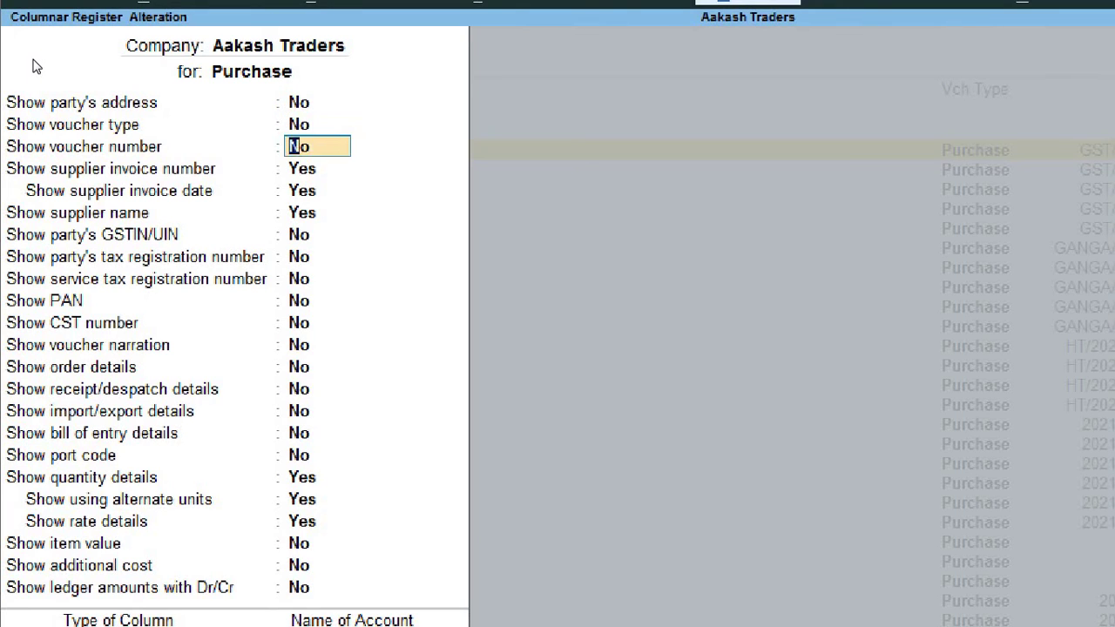
key("Return")
key("Return")
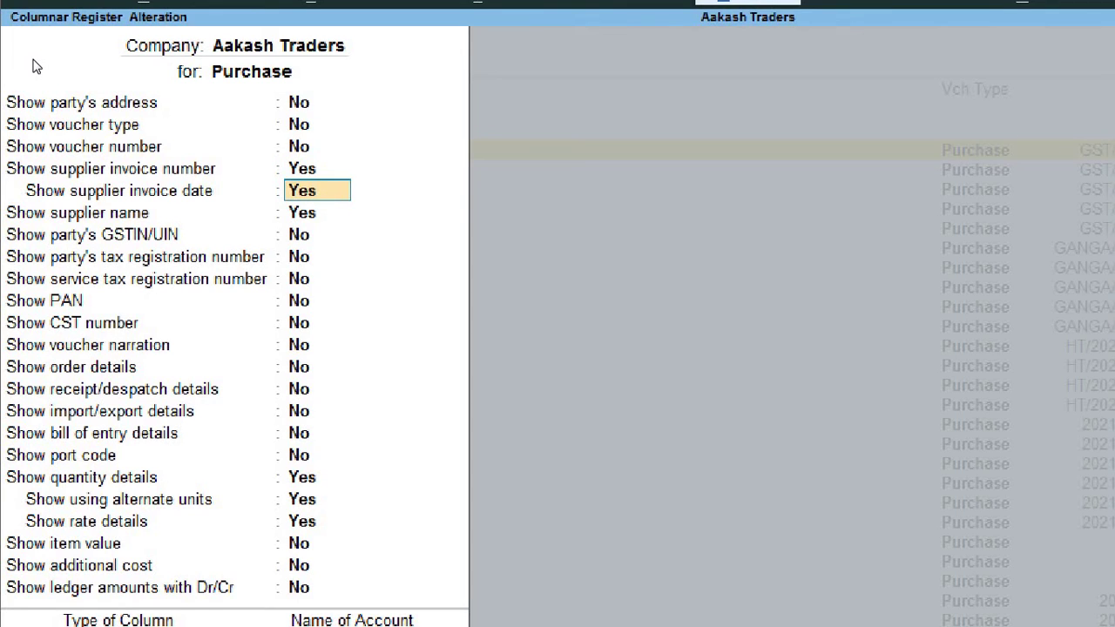
key("Return")
type("n")
key("Return")
key("Return")
key("Return")
key("Return")
key("Return")
key("Return")
key("Return")
key("Return")
key("Return")
key("Return")
key("Return")
key("Return")
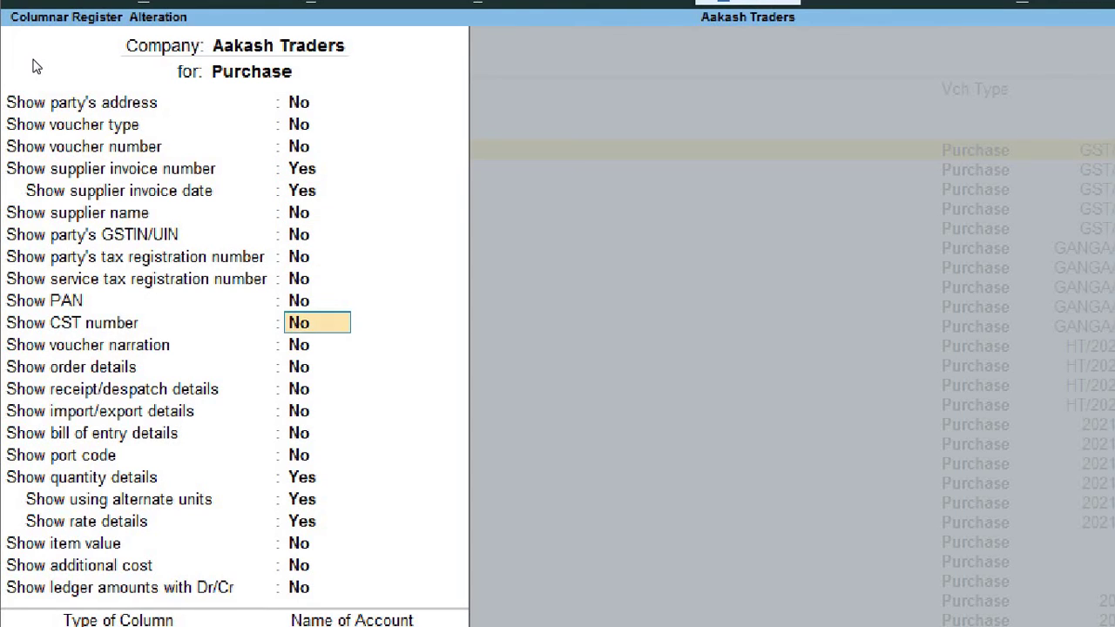
type("n")
key("Return")
type("n")
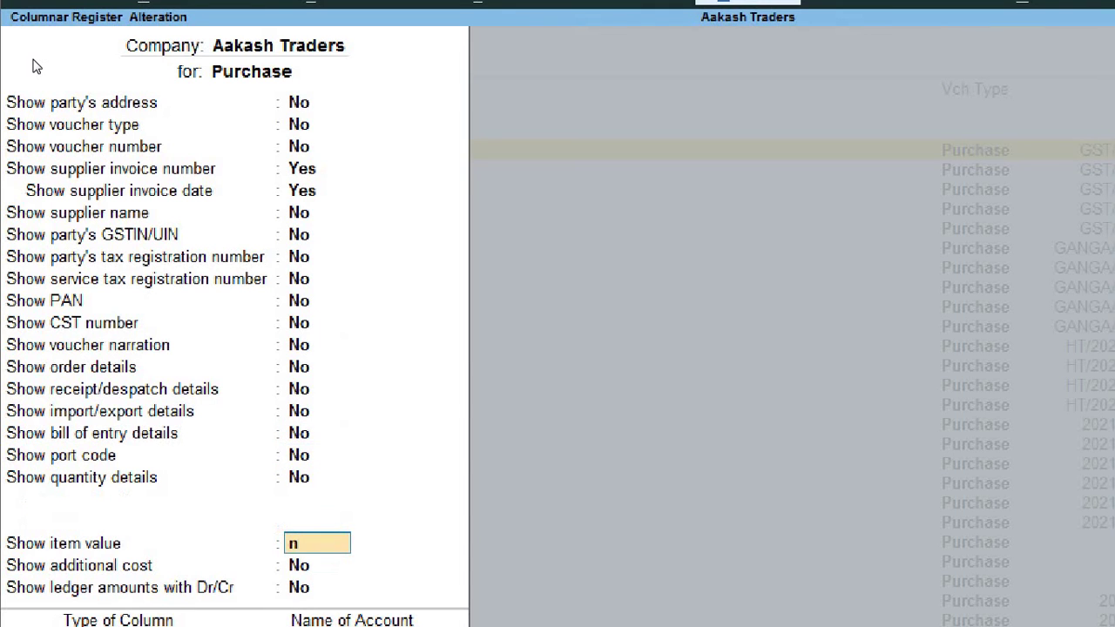
key("Return")
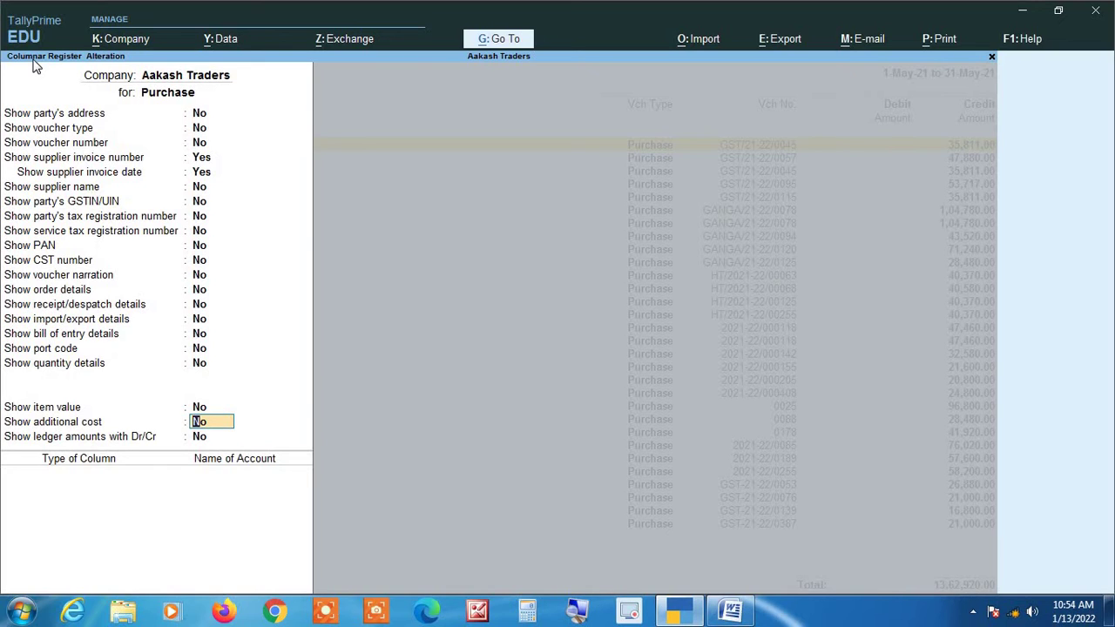
key("Return")
key("Return")
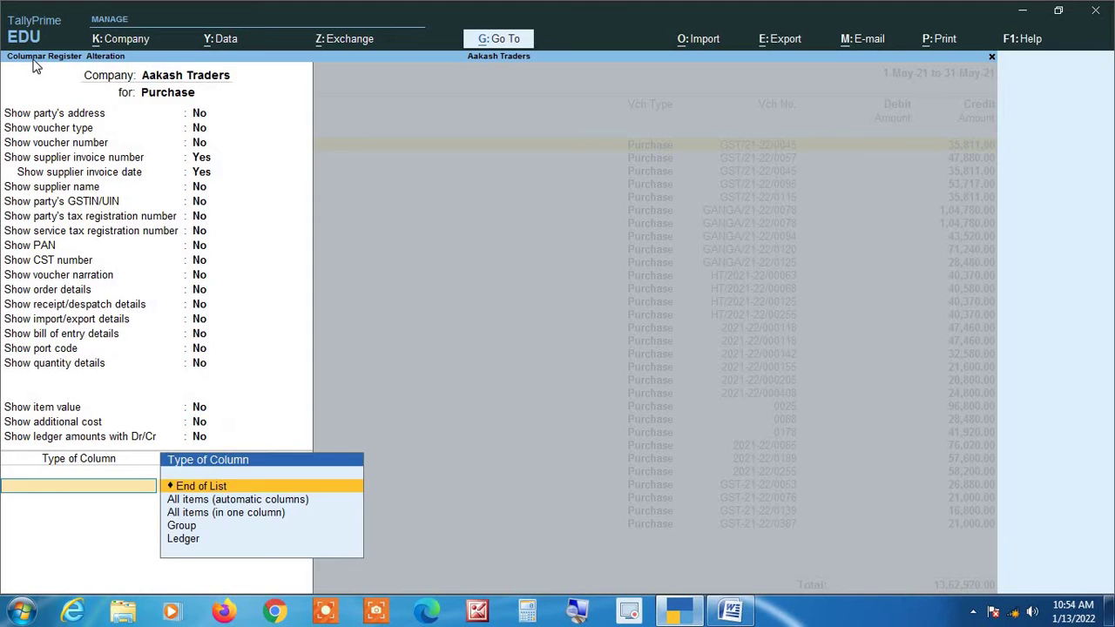
key("Return")
key("Return")
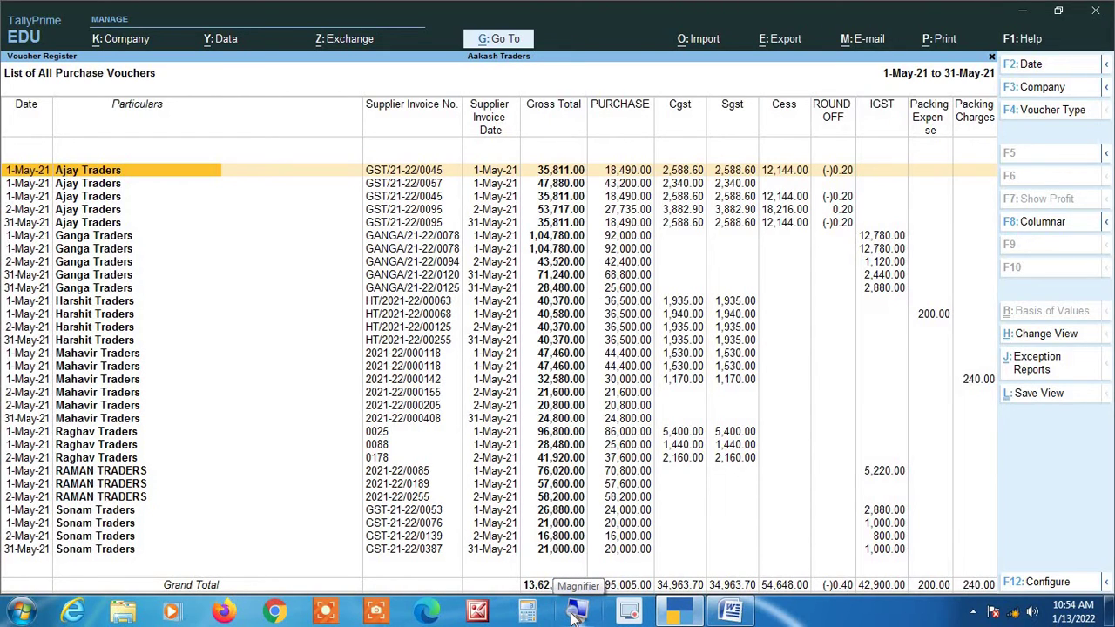
left_click(575, 613)
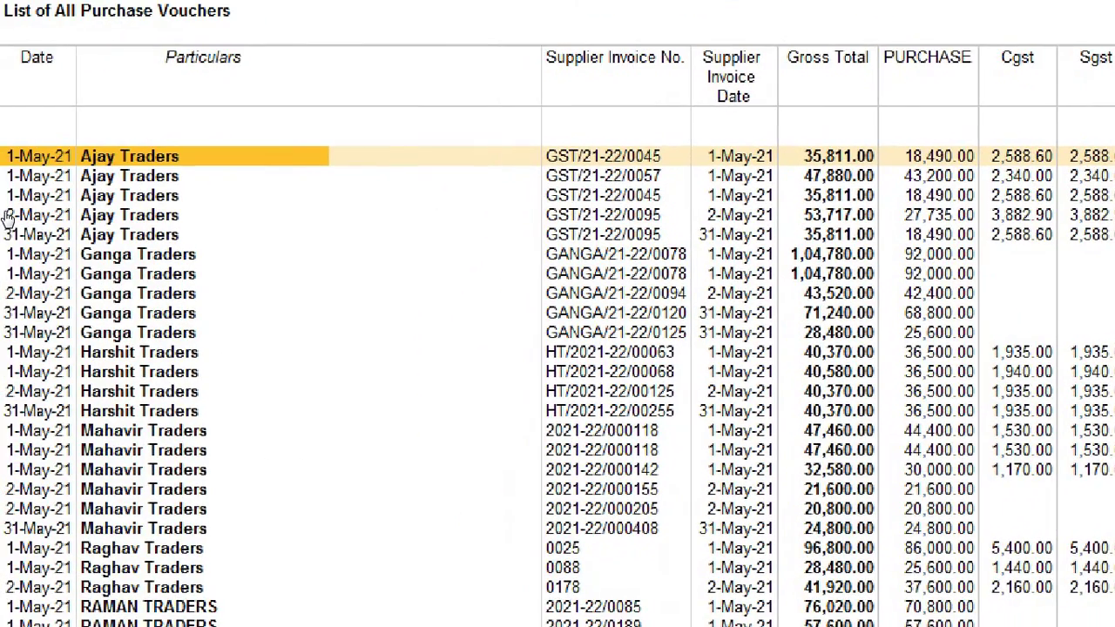
key("Down")
key("Down")
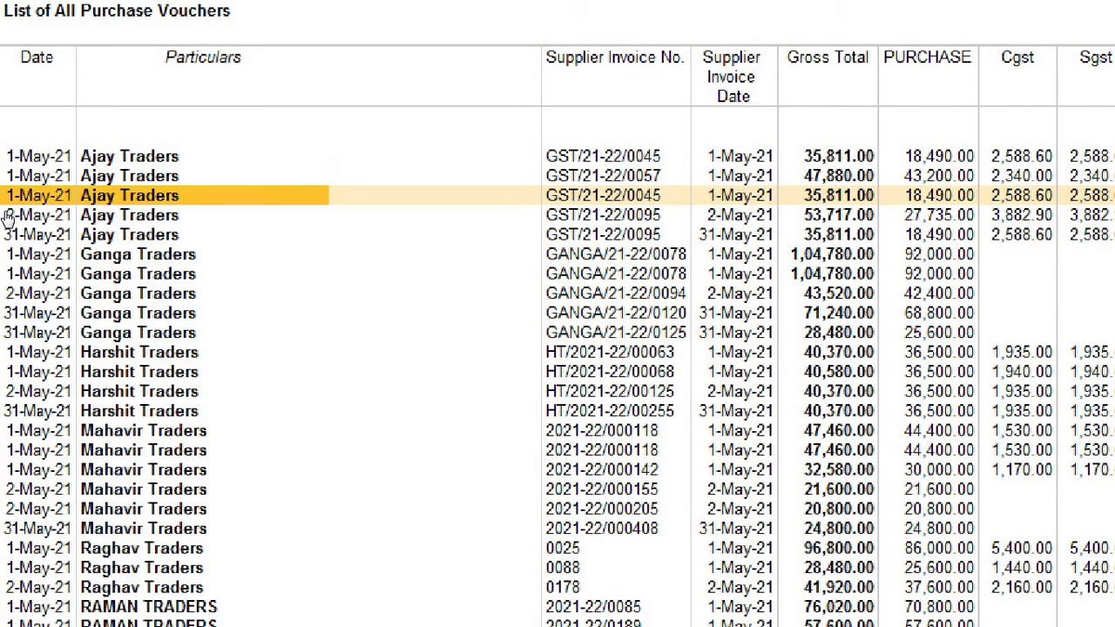
key("Up")
key("Up")
key("Down")
key("Down")
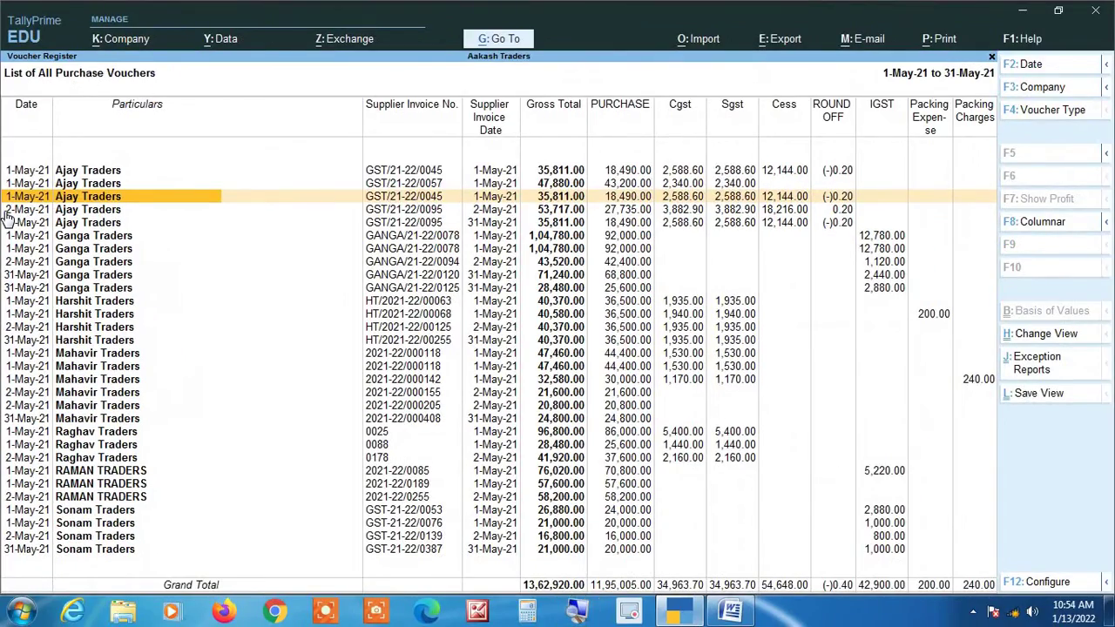
key("Up")
key("Up")
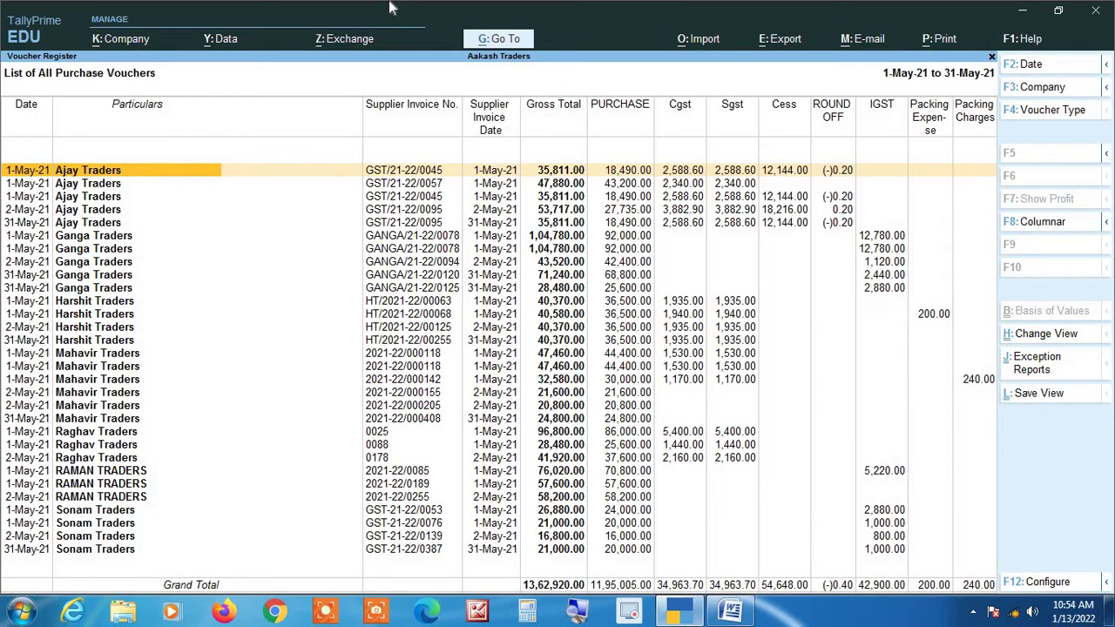
Delete the duplicate Ajay Traders GST/21-22/0045 and Ganga Traders purchase vouchers.
key("Right")
key("Right")
key("Right")
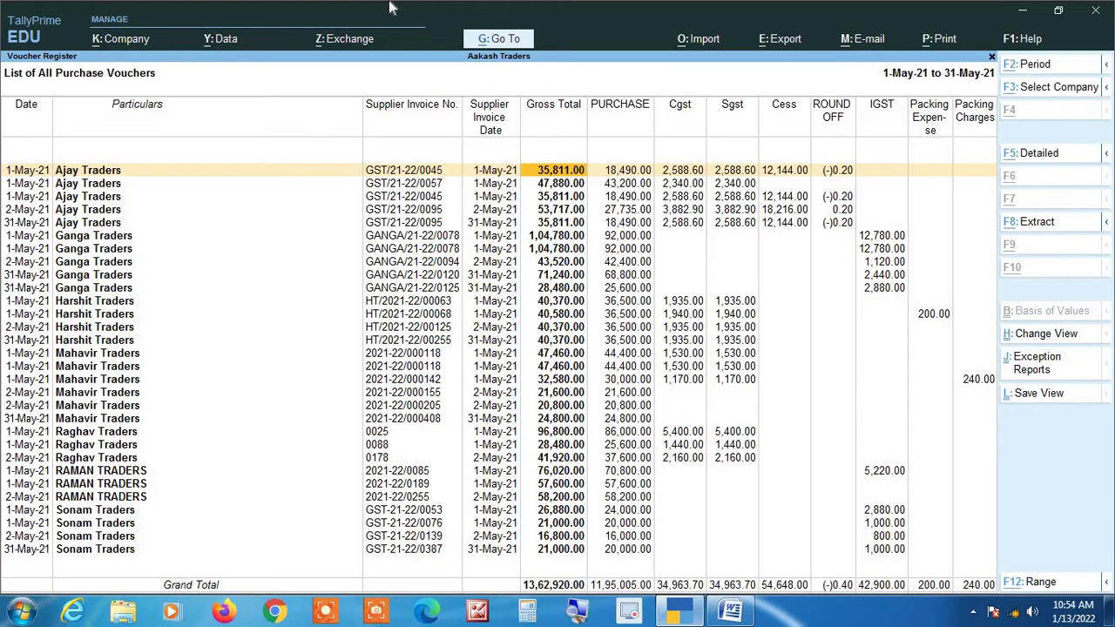
key("alt+d")
key("y")
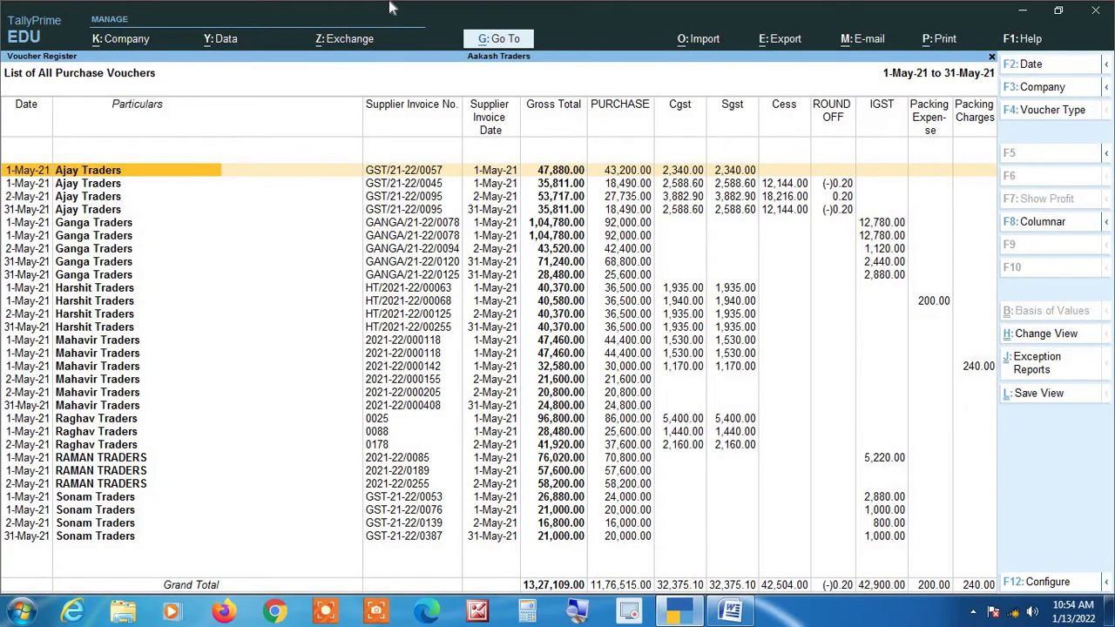
key("Down")
key("Down")
key("Down")
key("Down")
key("Down")
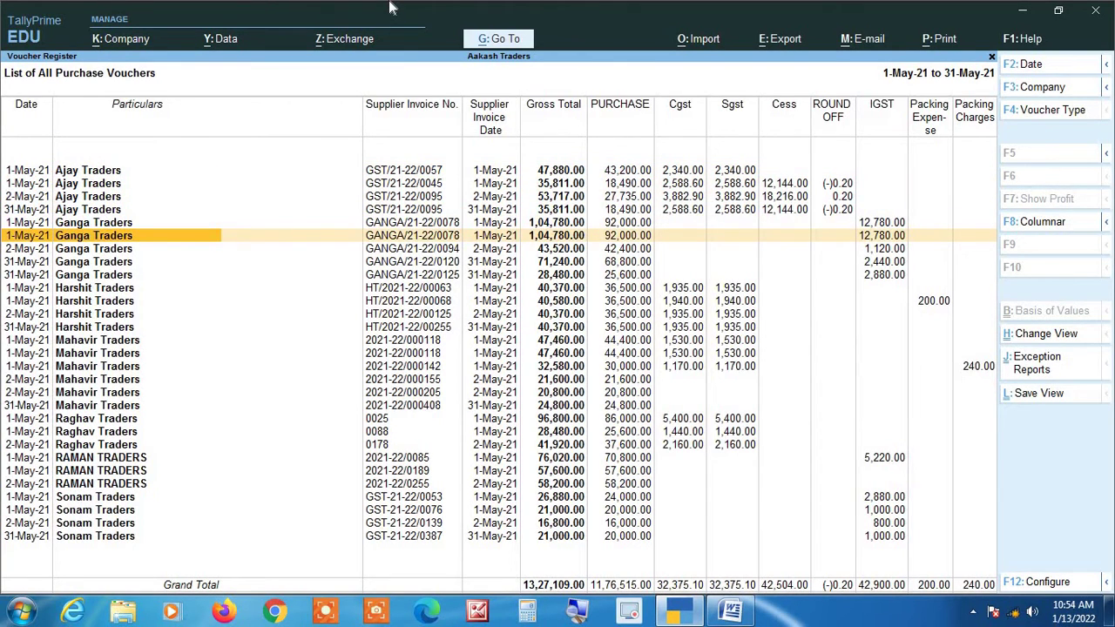
key("Right")
key("Right")
key("Right")
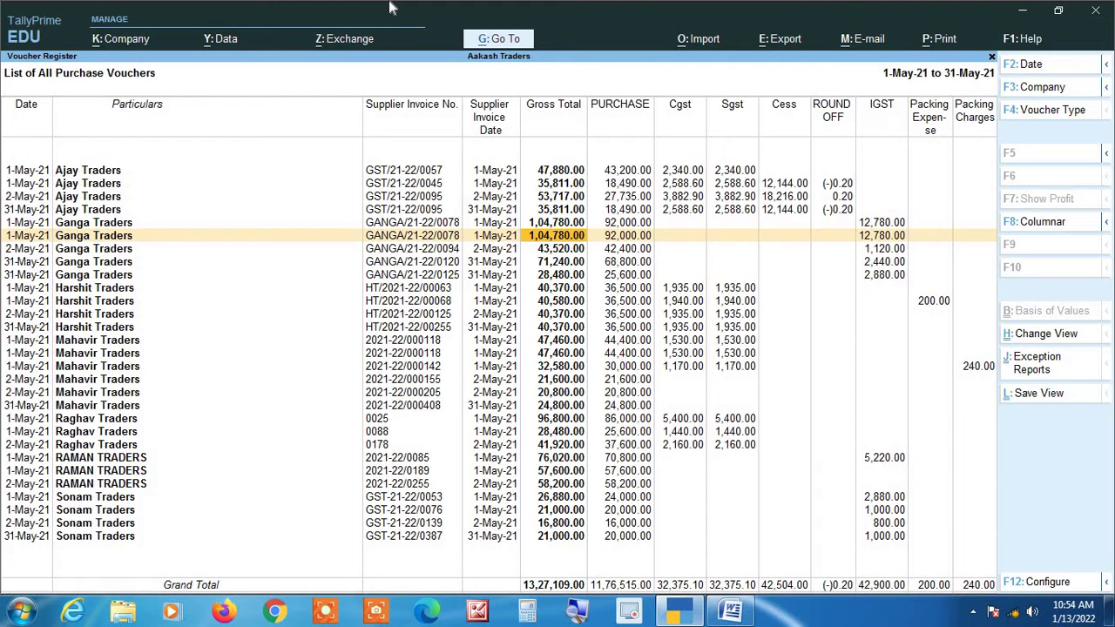
key("alt")
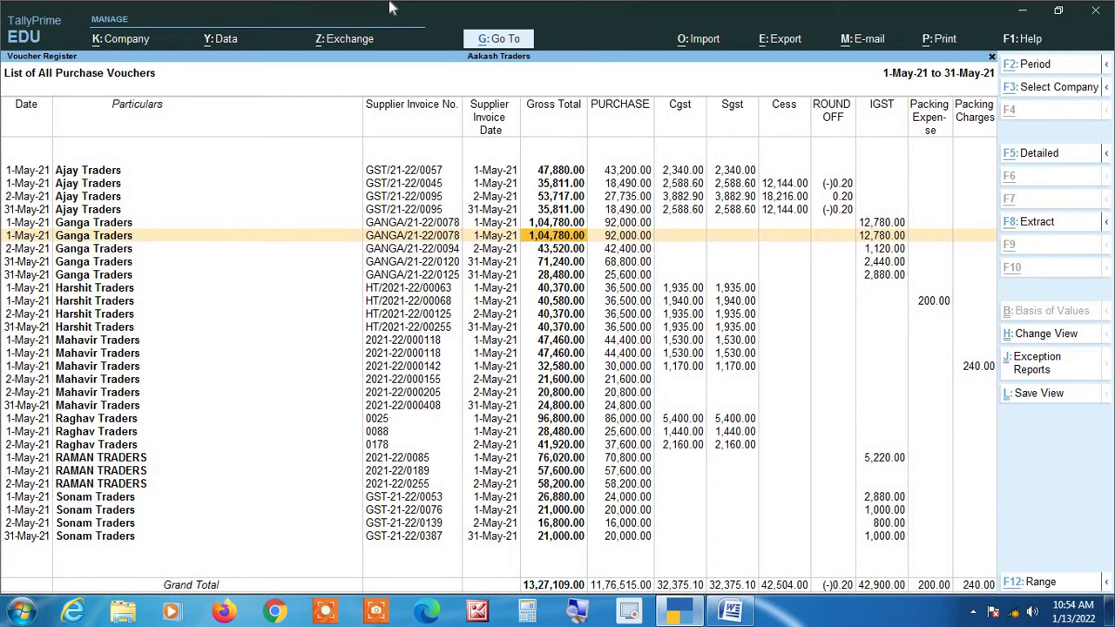
key("alt+d")
key("y")
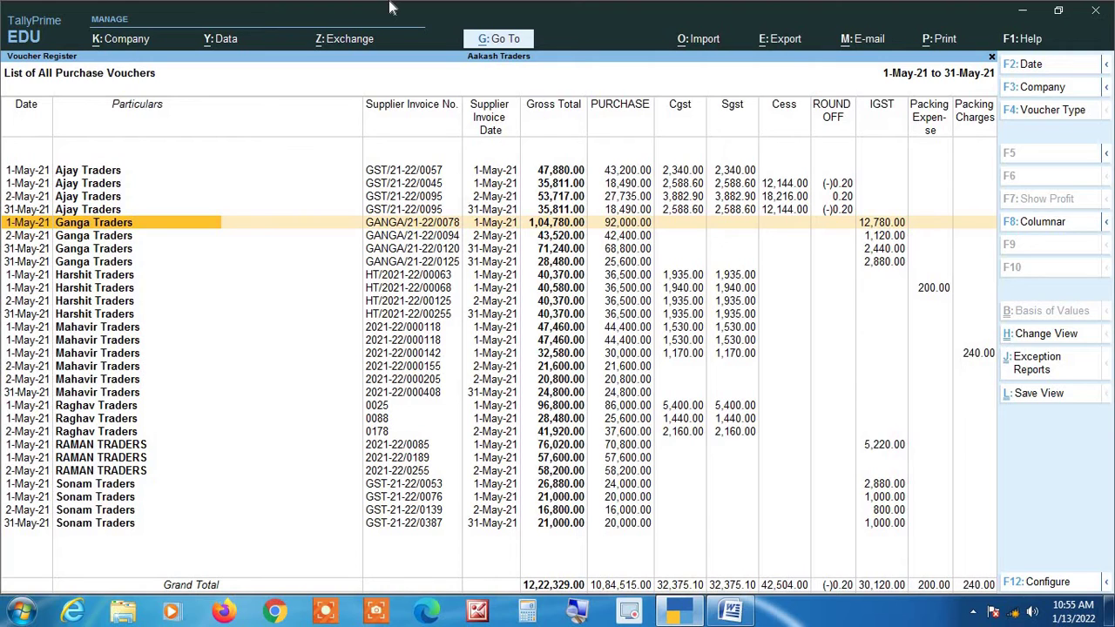
Delete the repeated Mahavir Traders 2021-22/000118 voucher, bringing the total to 11,74,869.00.
key("Down")
key("Down")
key("Down")
key("Down")
key("Down")
key("Down")
key("Down")
key("Down")
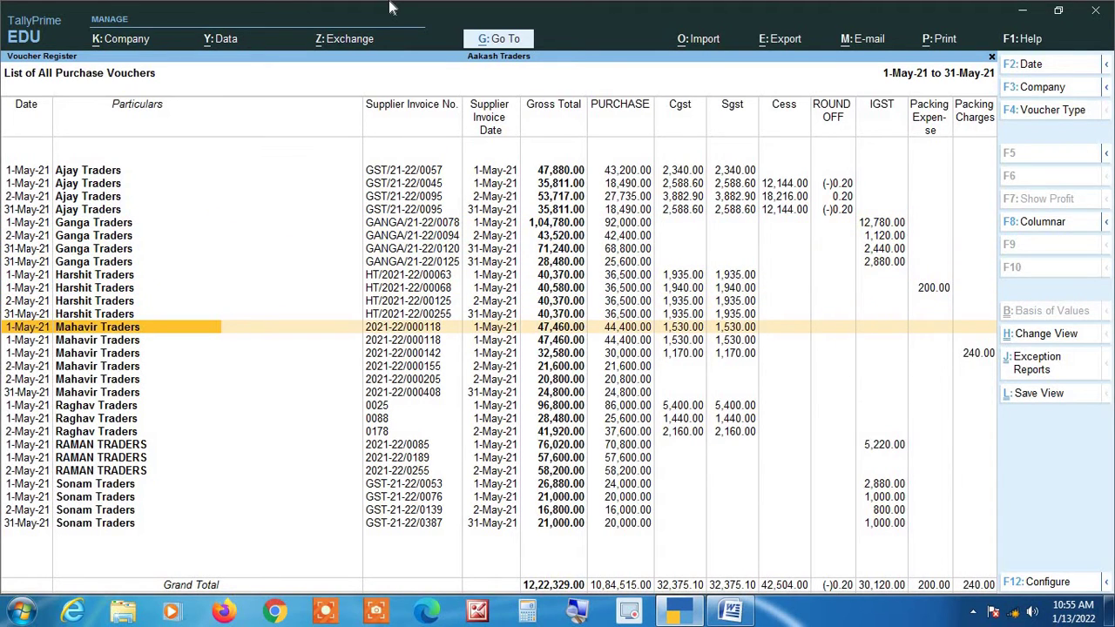
key("Right")
key("Down")
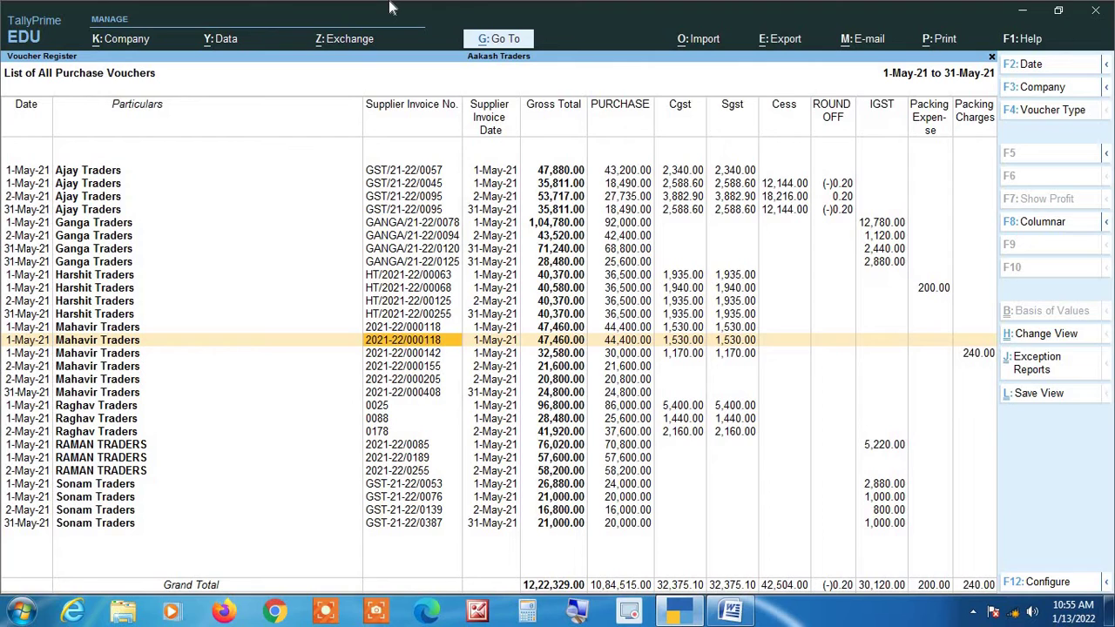
key("alt")
key("alt+d")
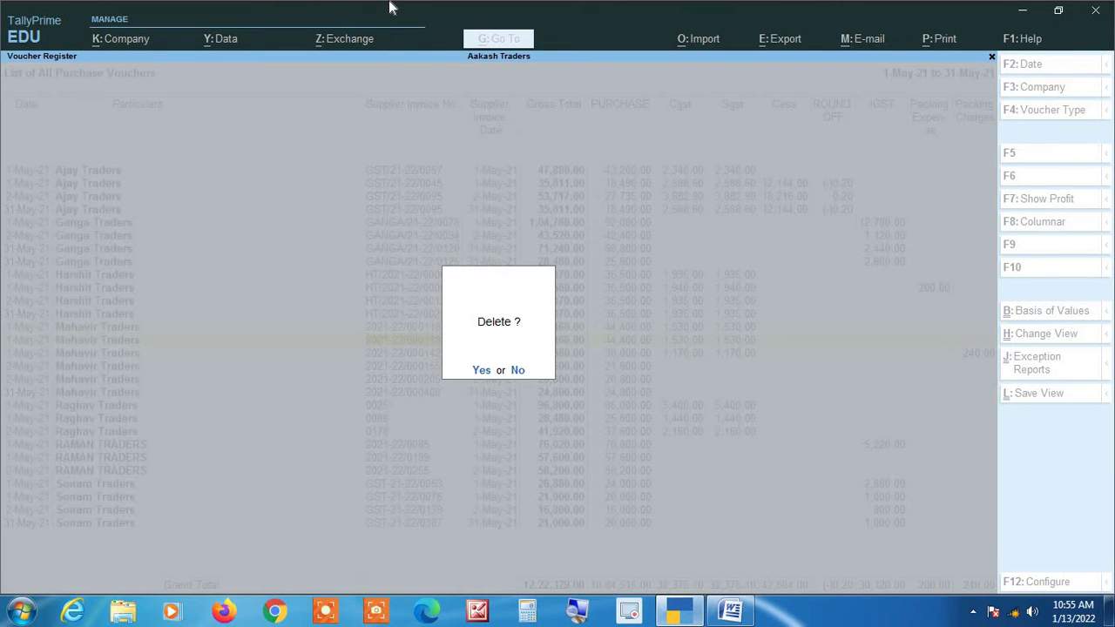
key("y")
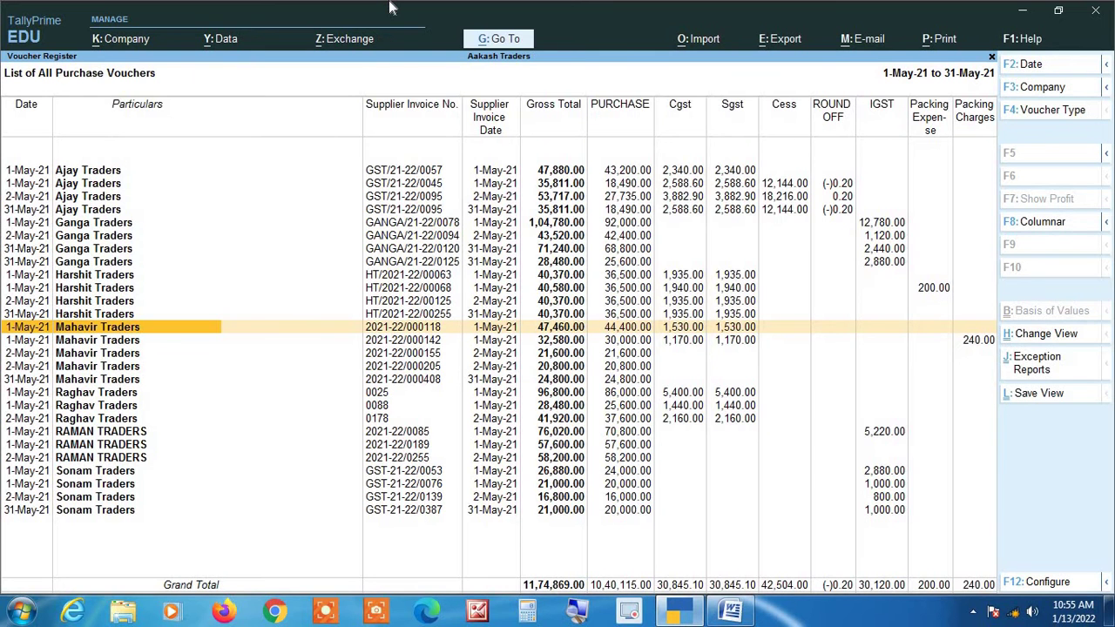
key("Up")
key("Up")
key("Up")
key("Up")
key("Up")
key("Up")
key("Up")
key("Up")
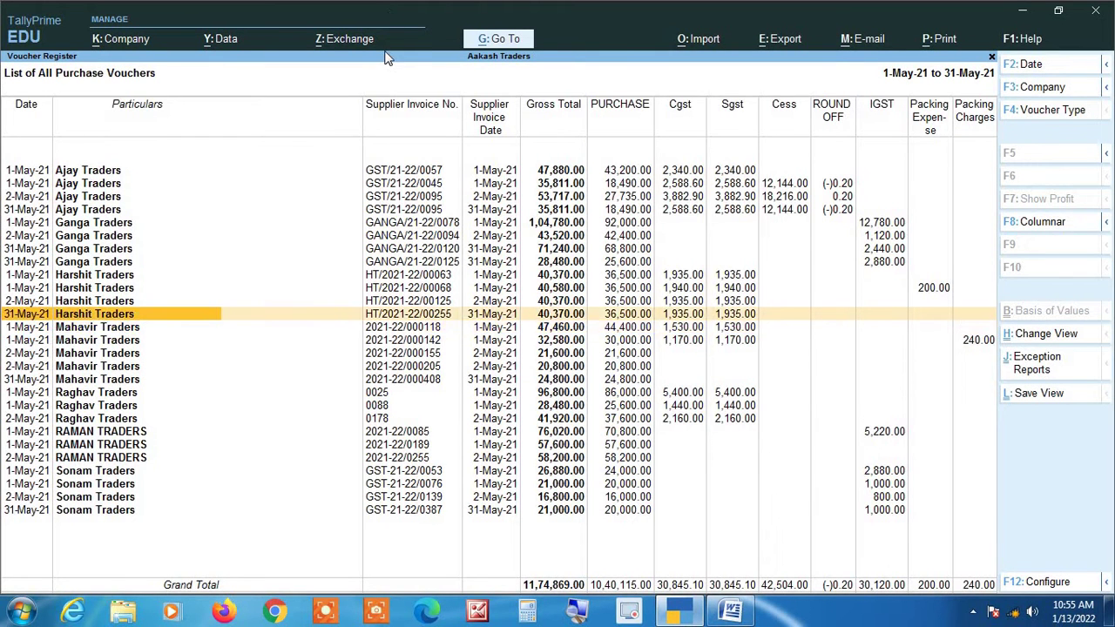
Compare the 2-May and 31-May GST/21-22/0095 Ajay Traders vouchers and open the 31-May one.
key("Up")
key("Up")
key("Up")
key("Up")
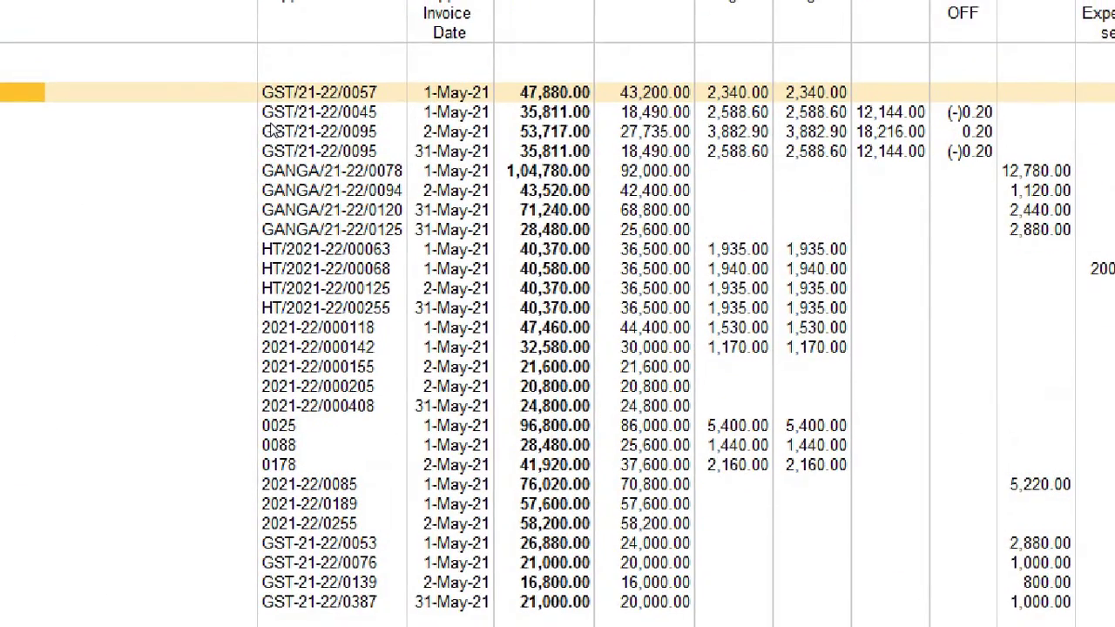
key("Right")
key("Down")
key("Down")
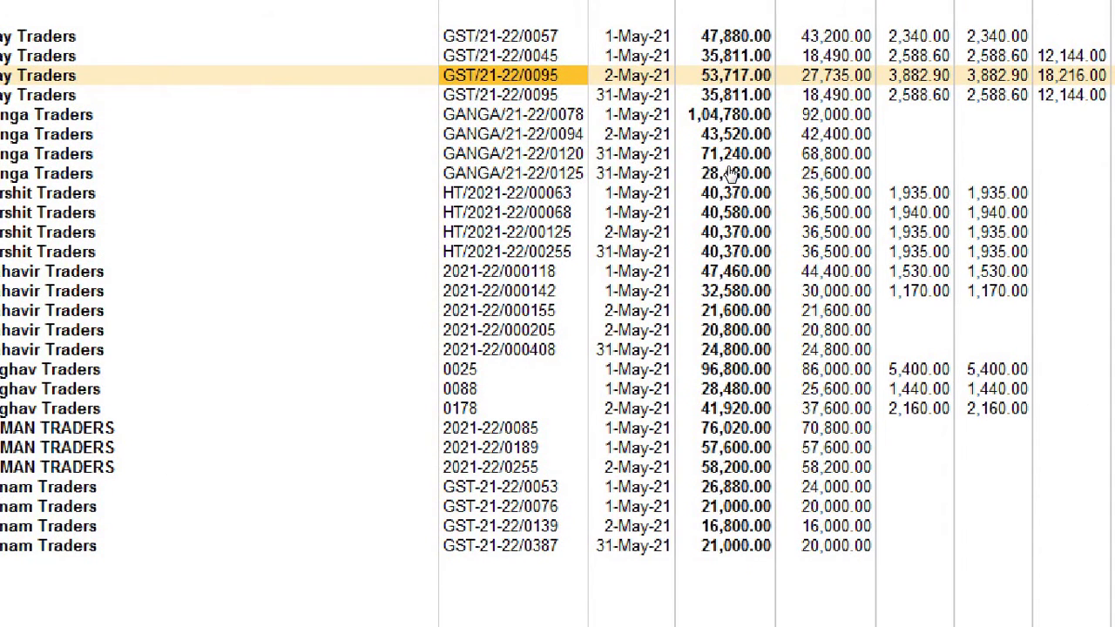
key("Down")
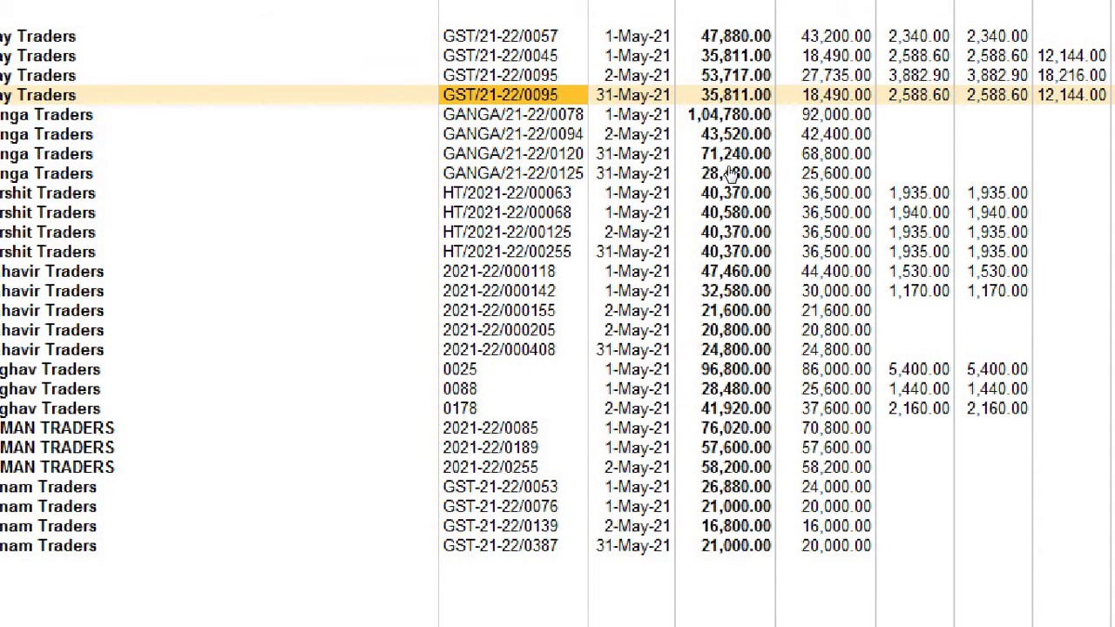
key("Up")
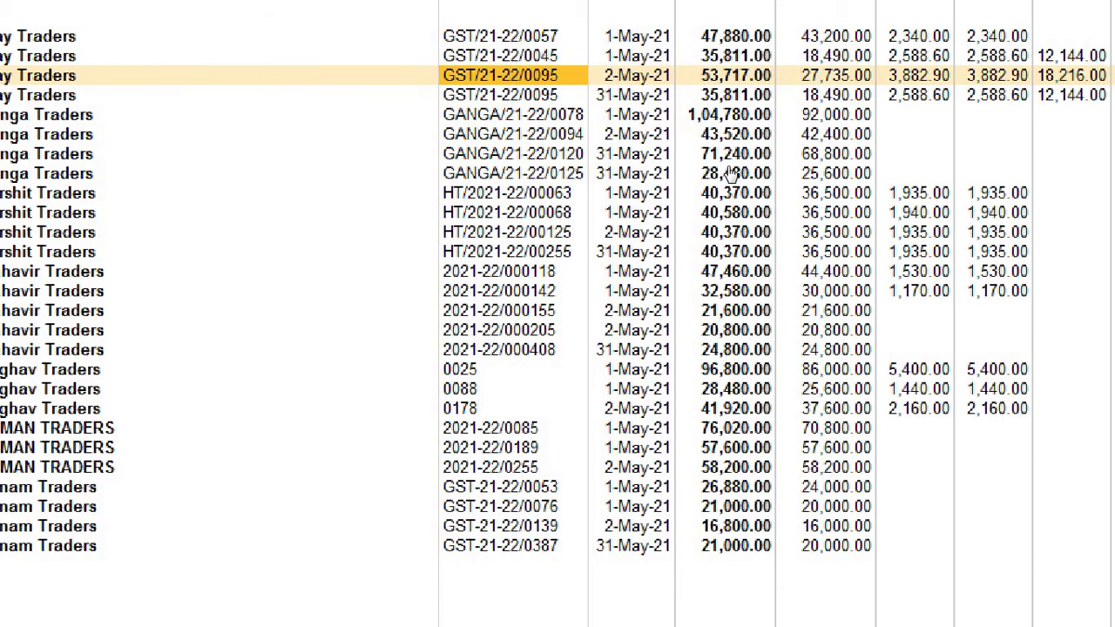
key("Down")
key("Return")
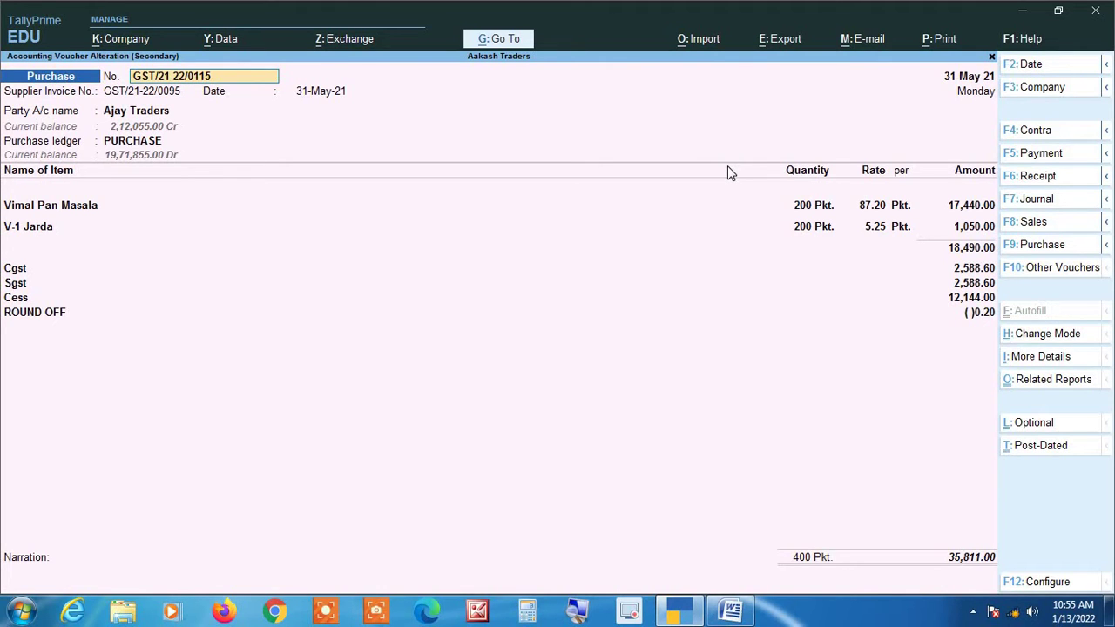
Change the supplier invoice number to GST/21-22/0115 and save the voucher.
key("Return")
key("Return")
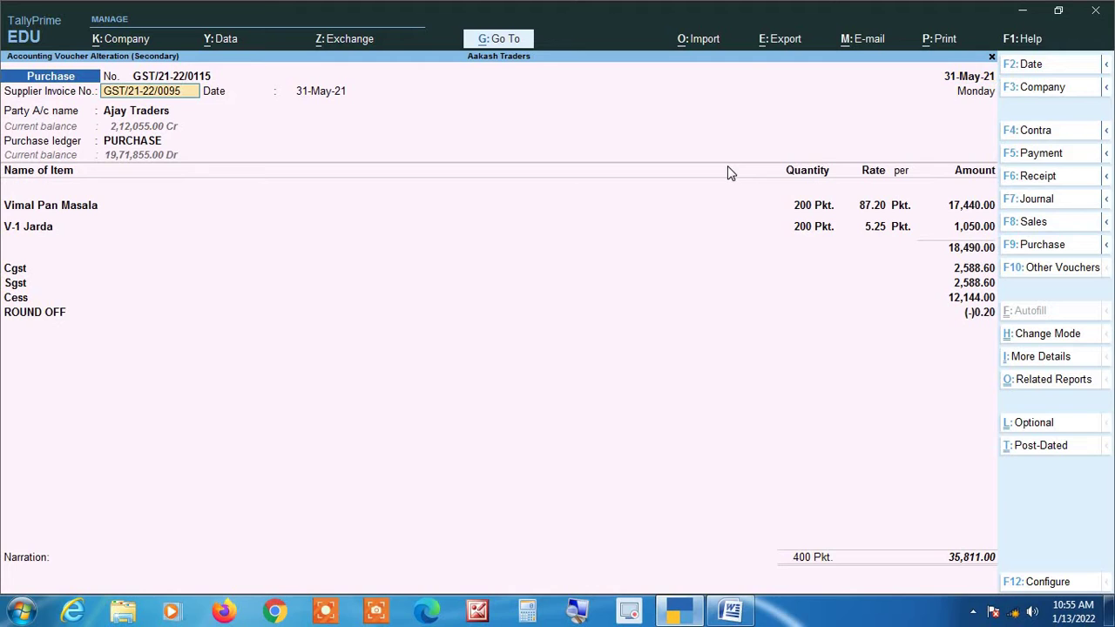
key("BackSpace")
key("BackSpace")
key("BackSpace")
type("115")
key("Return")
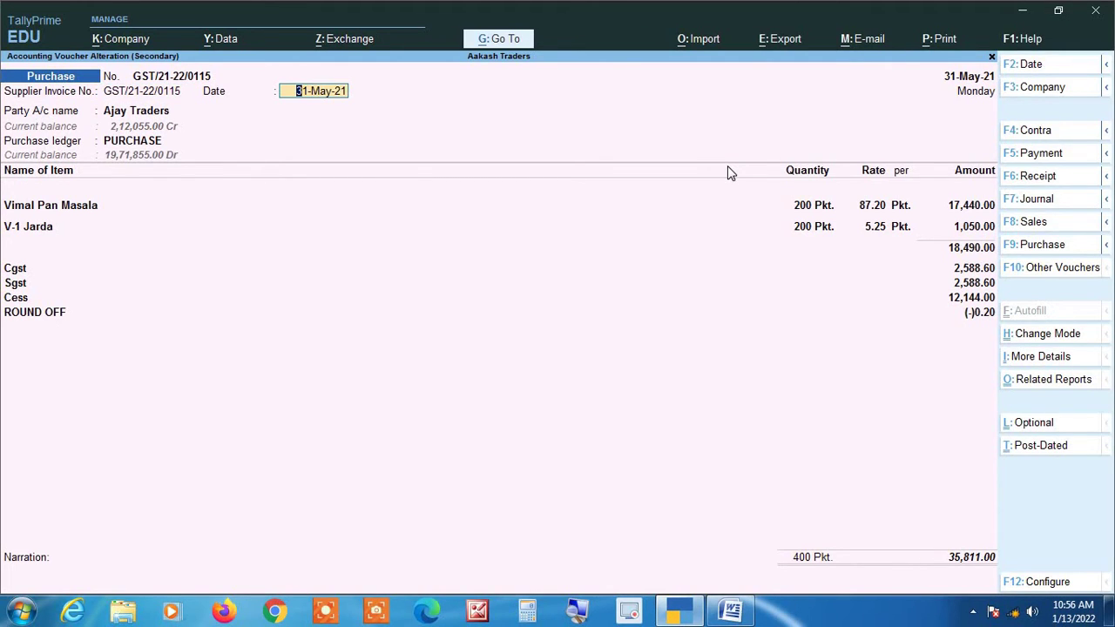
key("ctrl")
key("ctrl+a")
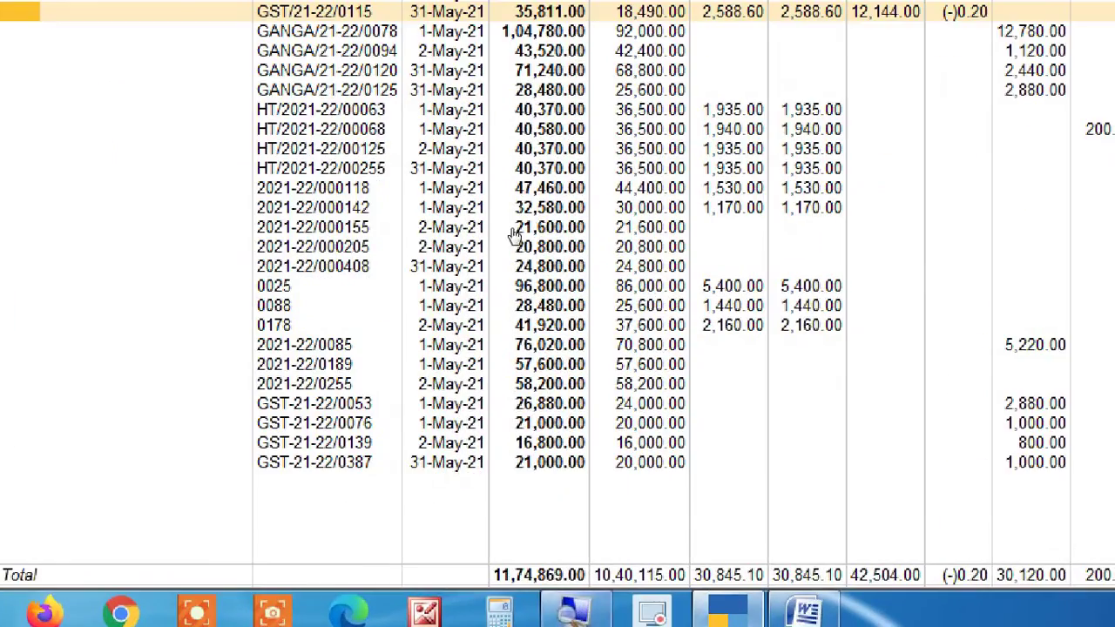
Check the corrected GST/21-22/0115 voucher in the purchase list.
key("Up")
key("Up")
key("Up")
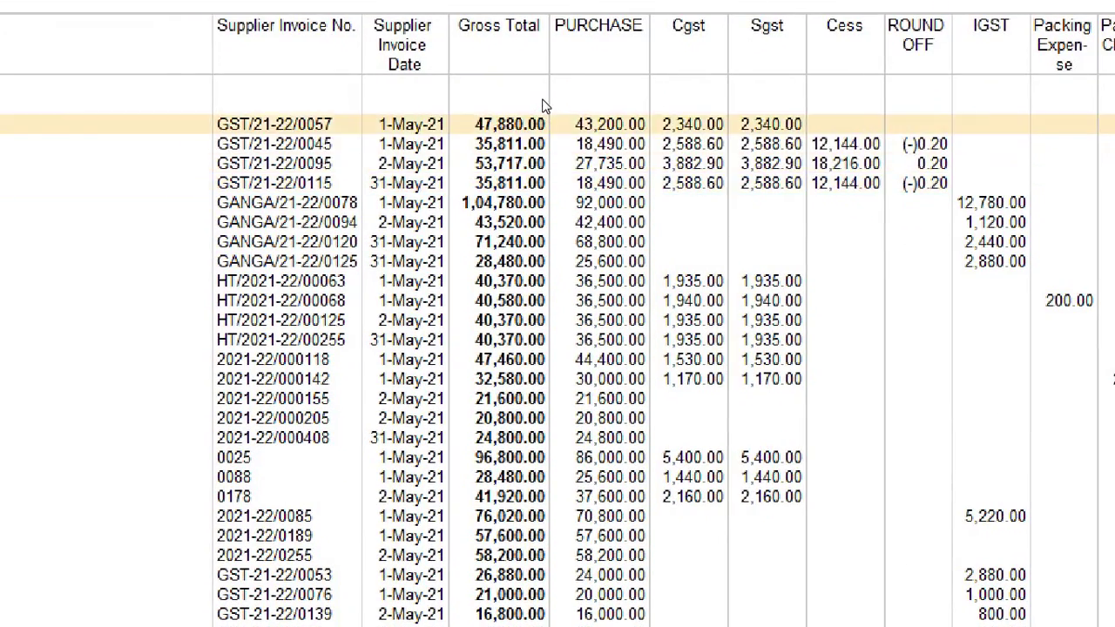
key("Down")
key("Down")
key("Down")
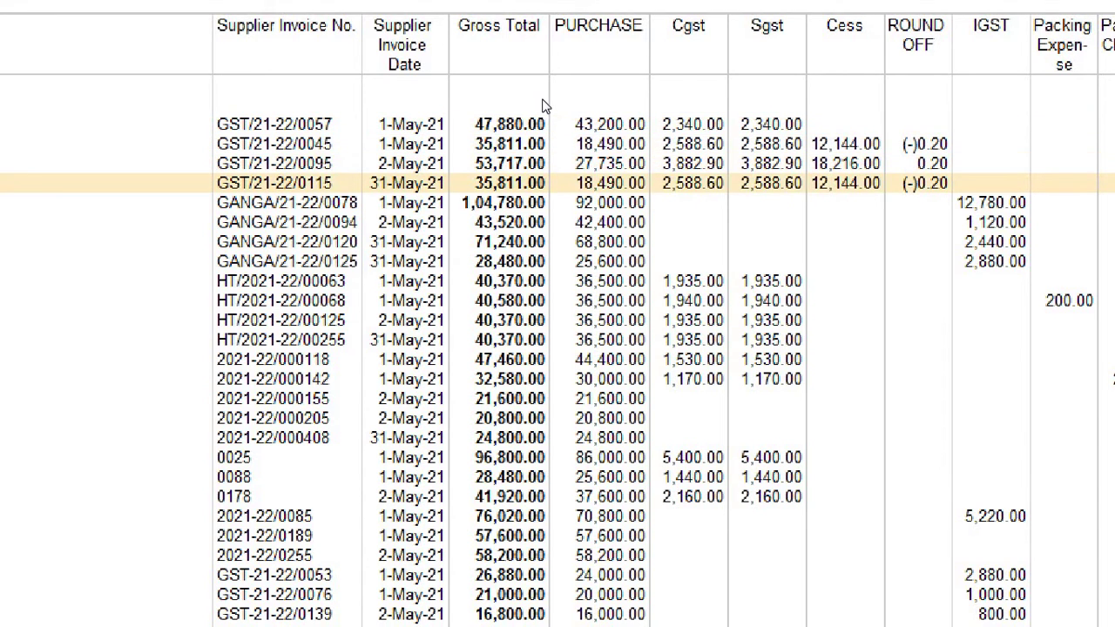
key("Down")
key("Down")
key("Down")
key("Down")
key("Down")
key("Down")
key("Down")
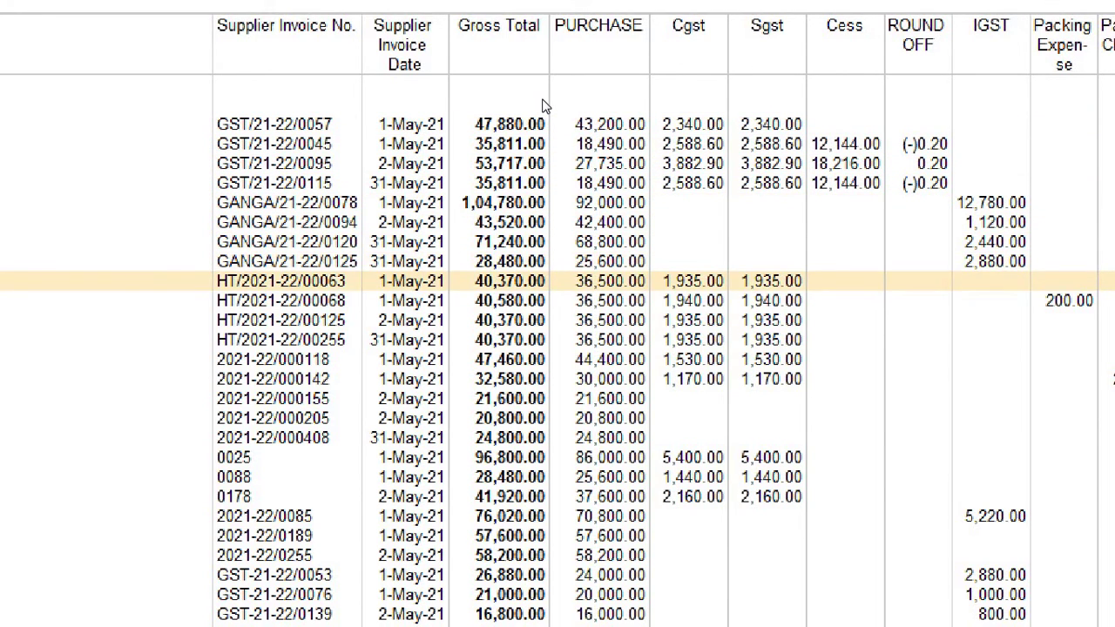
key("Down")
key("Down")
key("Down")
key("Down")
key("Down")
key("Down")
key("Down")
key("Down")
key("Down")
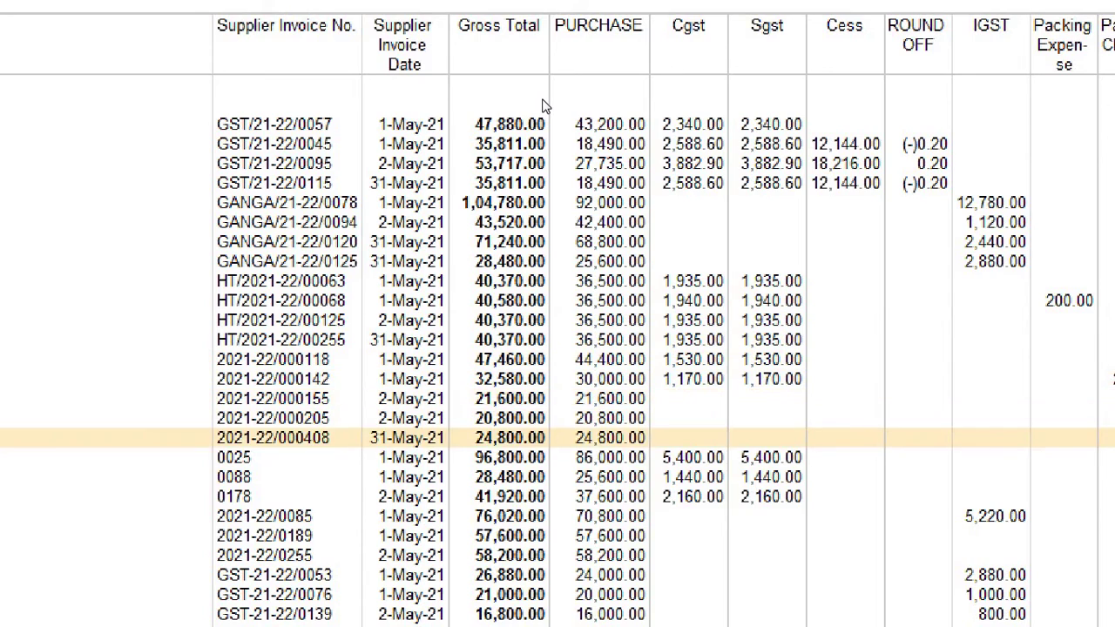
key("Down")
key("Down")
key("Down")
key("Down")
key("Down")
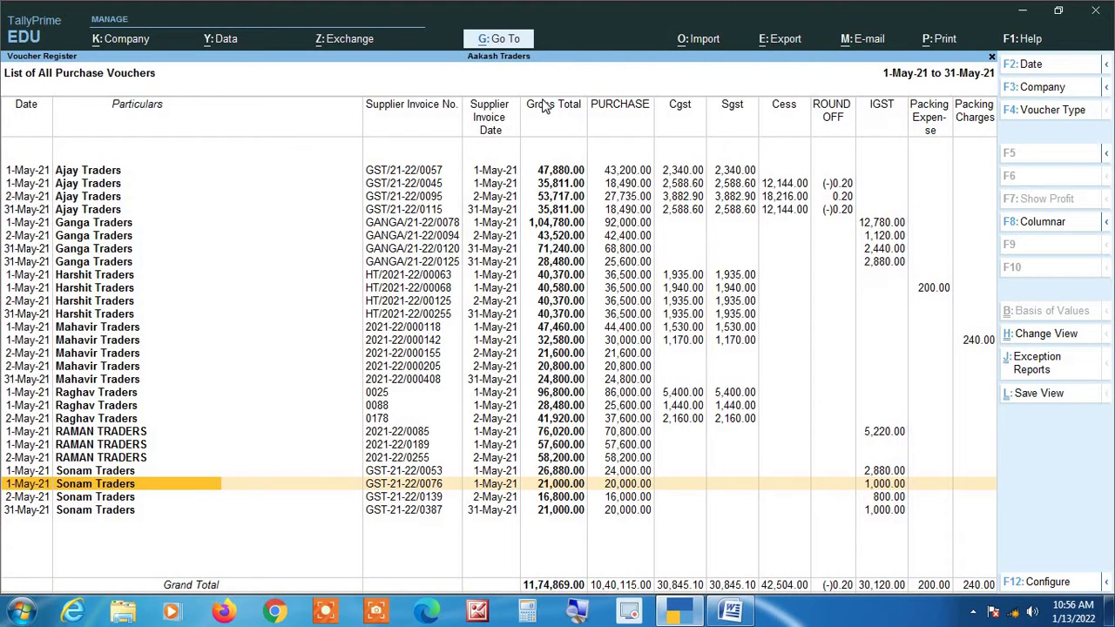
Return to the monthly Purchase Register and reopen May's vouchers in standard date order.
key("Escape")
key("Return")
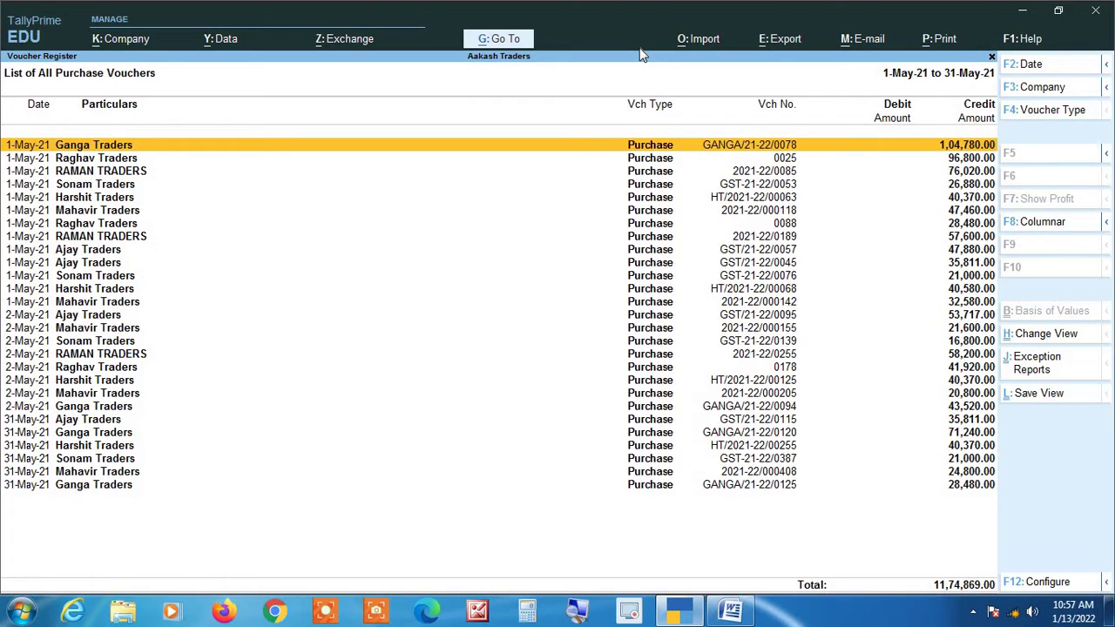
key("Down")
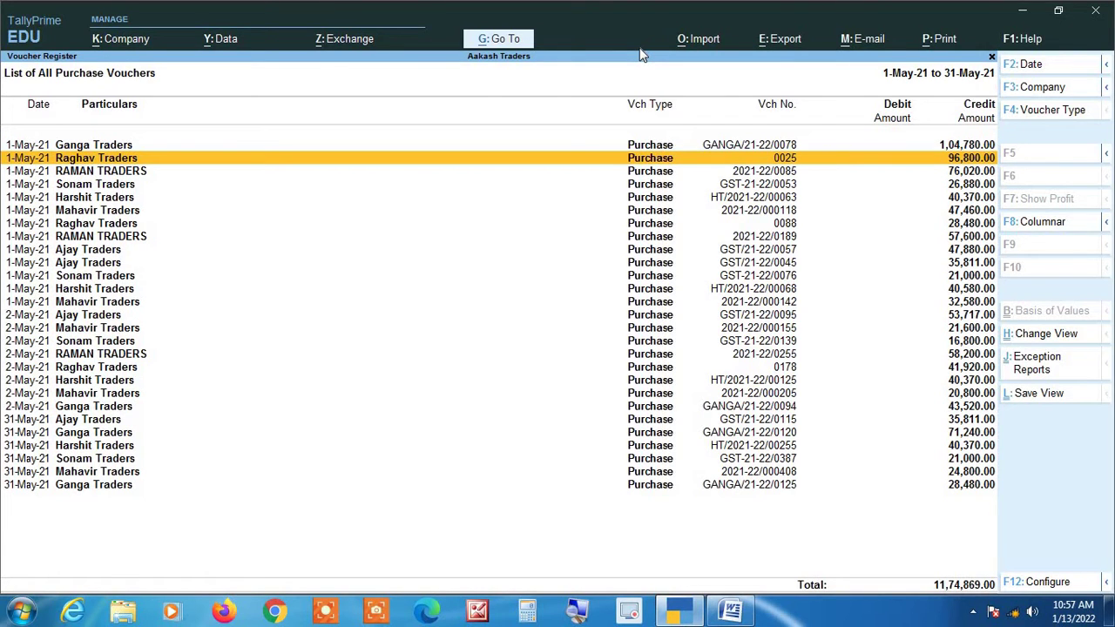
key("ctrl+r")
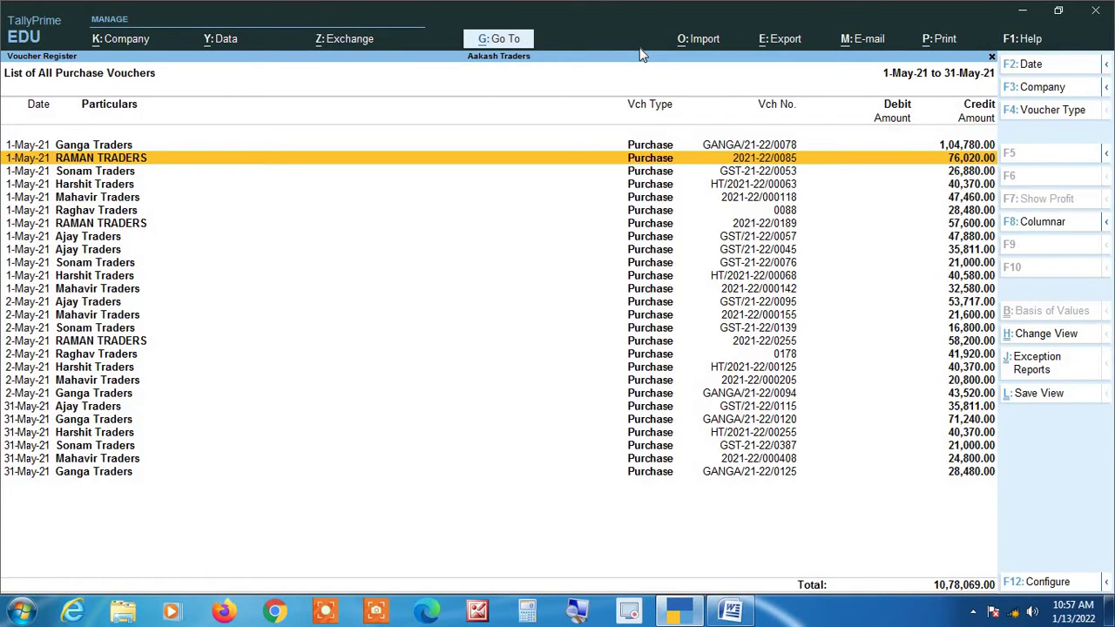
key("ctrl")
key("ctrl+r")
key("ctrl+r")
key("ctrl+r")
key("ctrl+r")
key("ctrl+r")
key("ctrl+r")
key("ctrl+r")
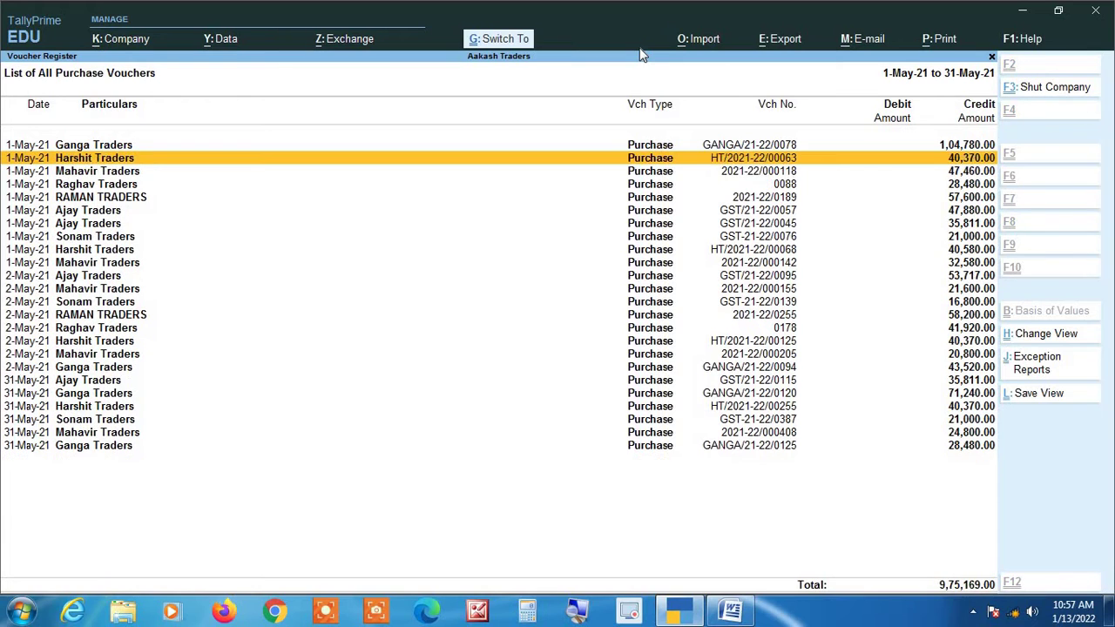
key("ctrl+r")
key("ctrl+r")
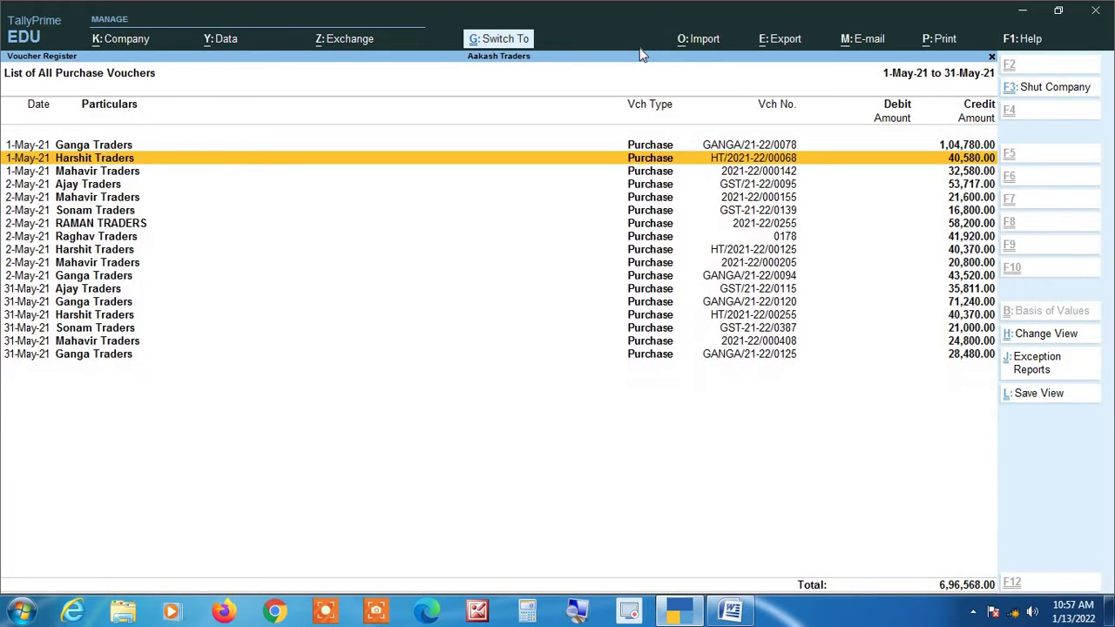
key("Down")
key("Down")
key("ctrl")
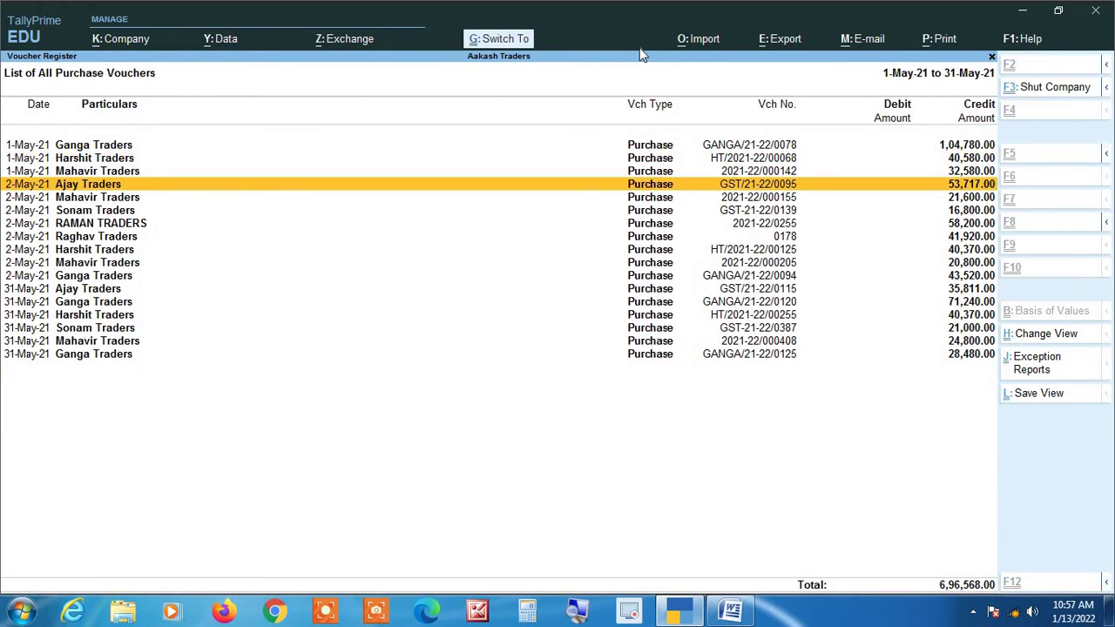
key("ctrl+r")
key("Down")
key("Down")
key("Down")
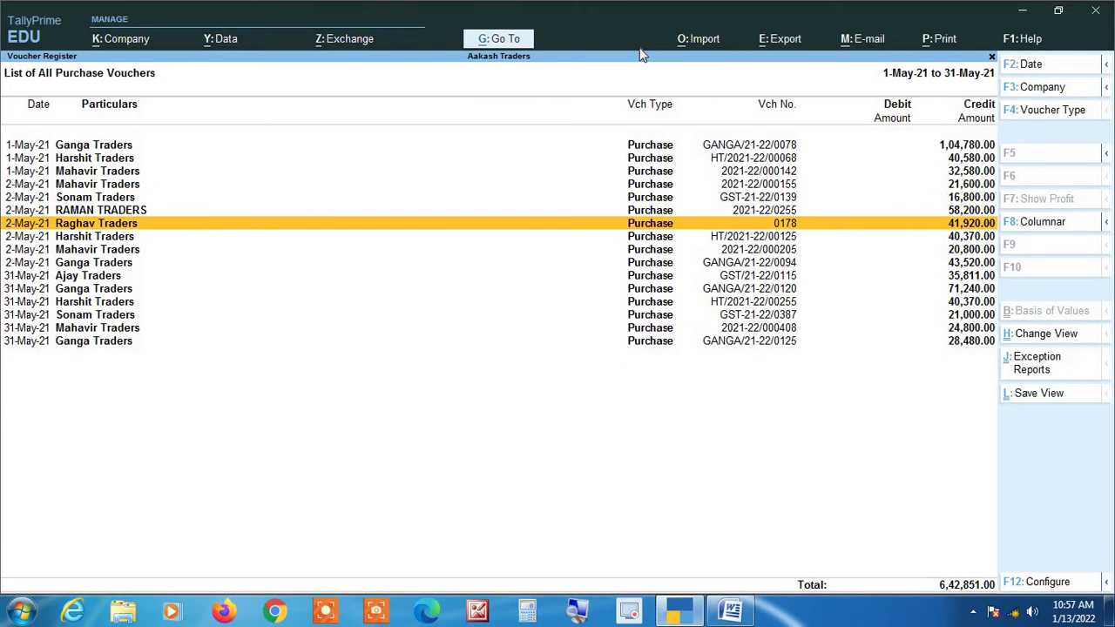
key("ctrl")
key("ctrl+r")
key("ctrl+r")
key("ctrl+r")
key("ctrl+r")
key("ctrl+r")
key("ctrl+r")
key("ctrl+r")
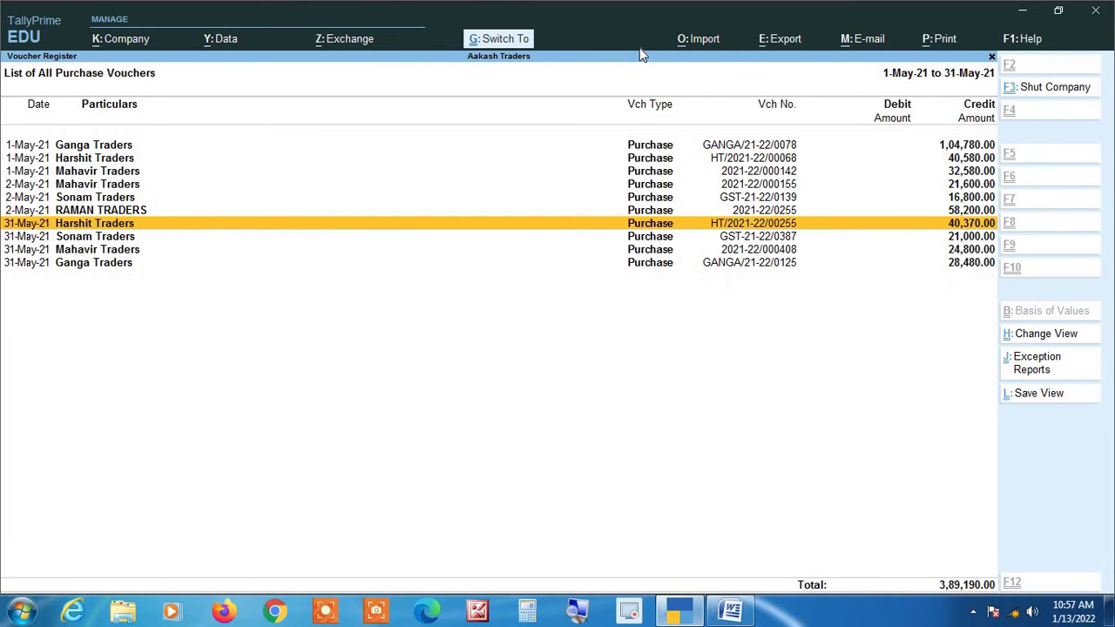
key("Up")
key("Up")
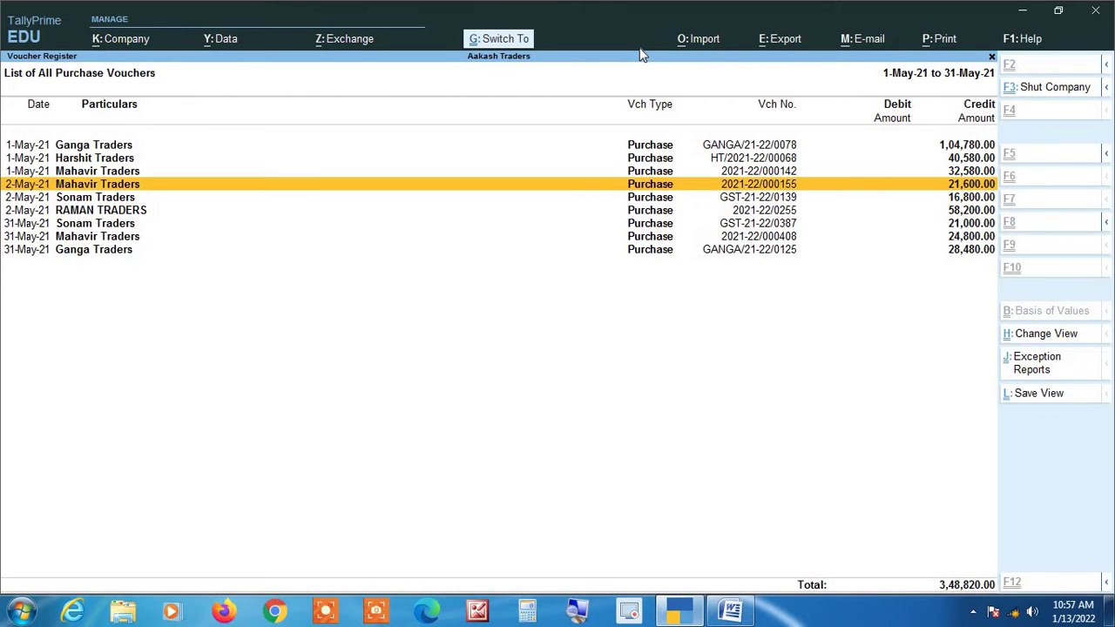
key("ctrl+r")
key("ctrl+r")
key("ctrl+r")
key("ctrl+r")
key("ctrl+r")
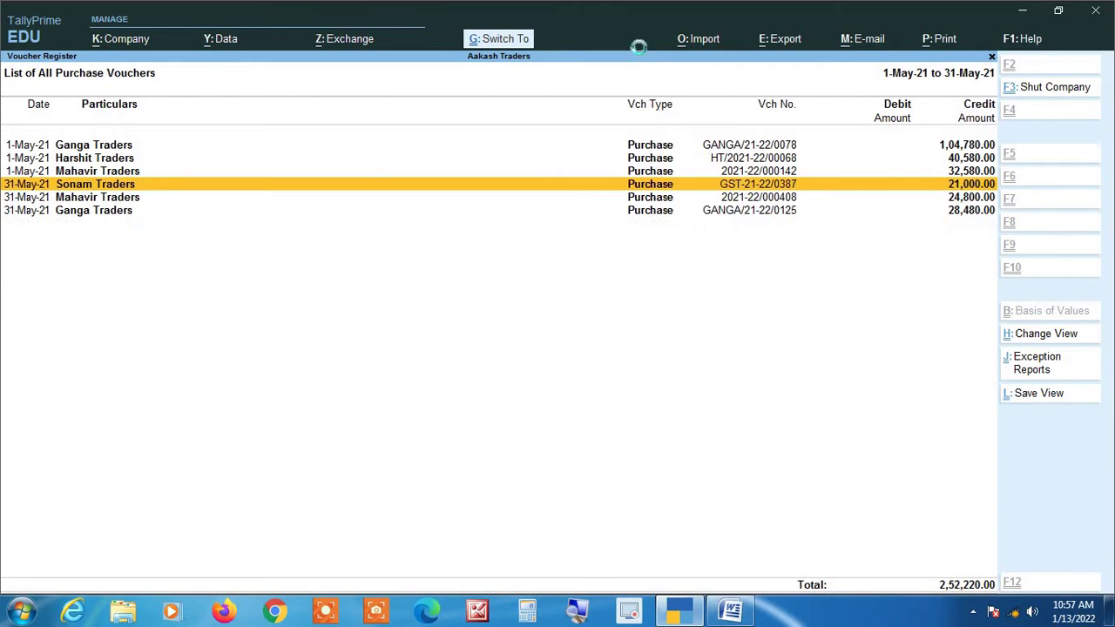
key("Up")
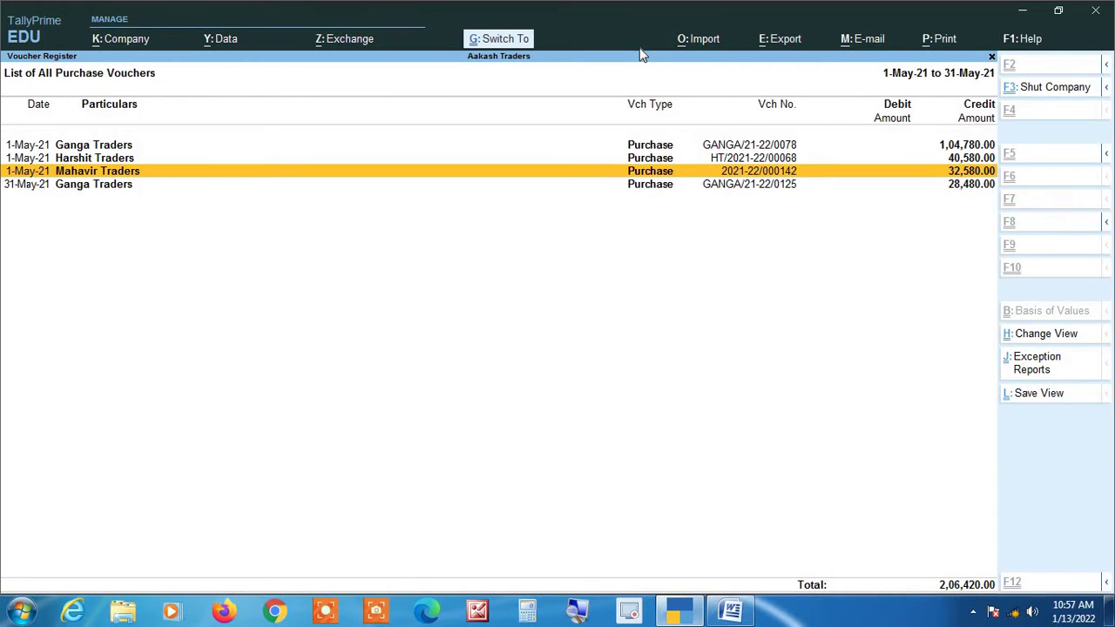
key("ctrl+r")
key("ctrl+r")
key("ctrl+r")
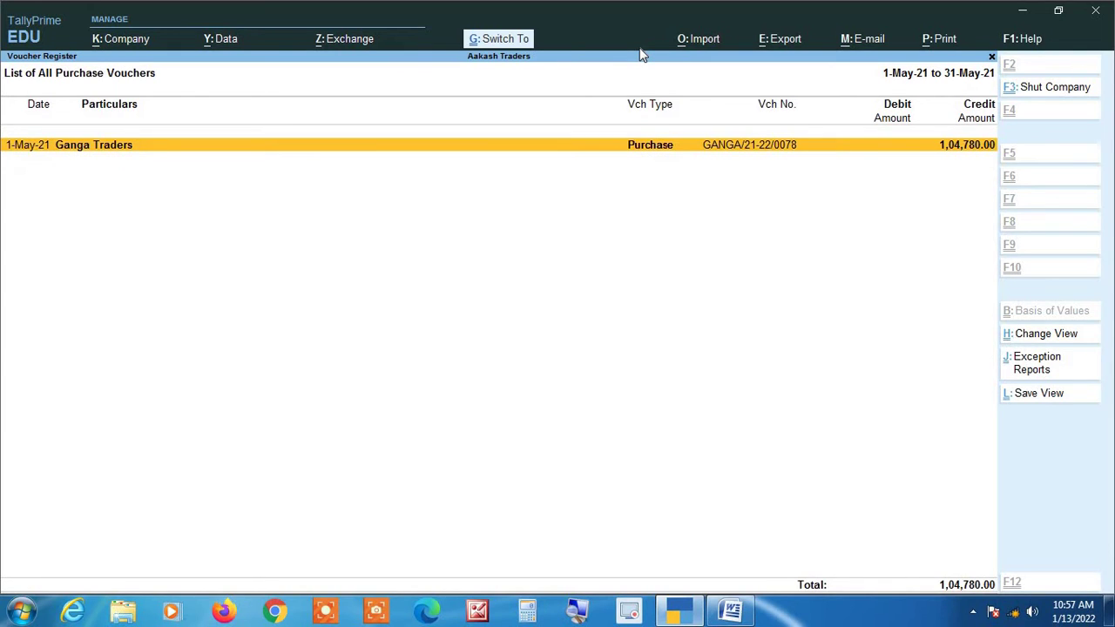
key("ctrl+r")
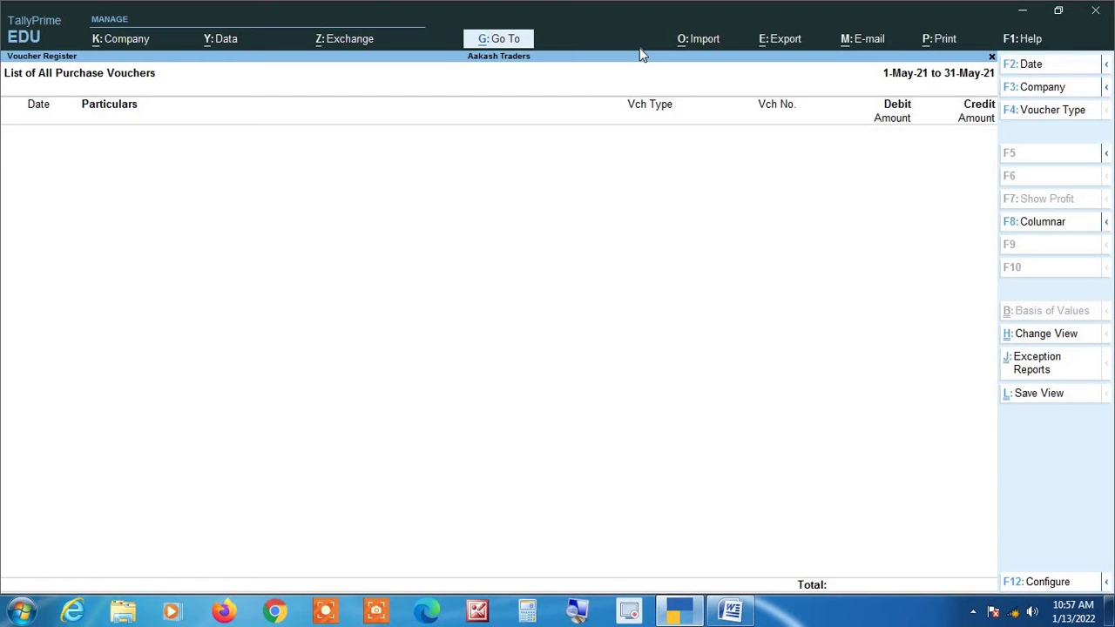
key("alt+u")
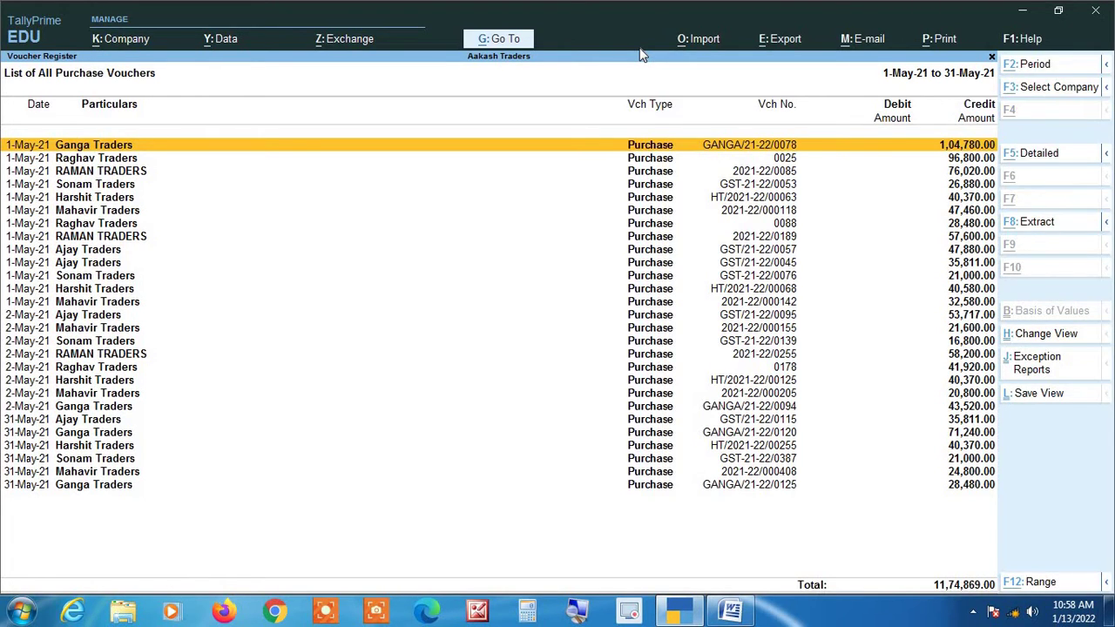
Set the purchase register period from 1-4-2021 to 31-3-2022 and check the F12 options for Range.
key("alt+F2")
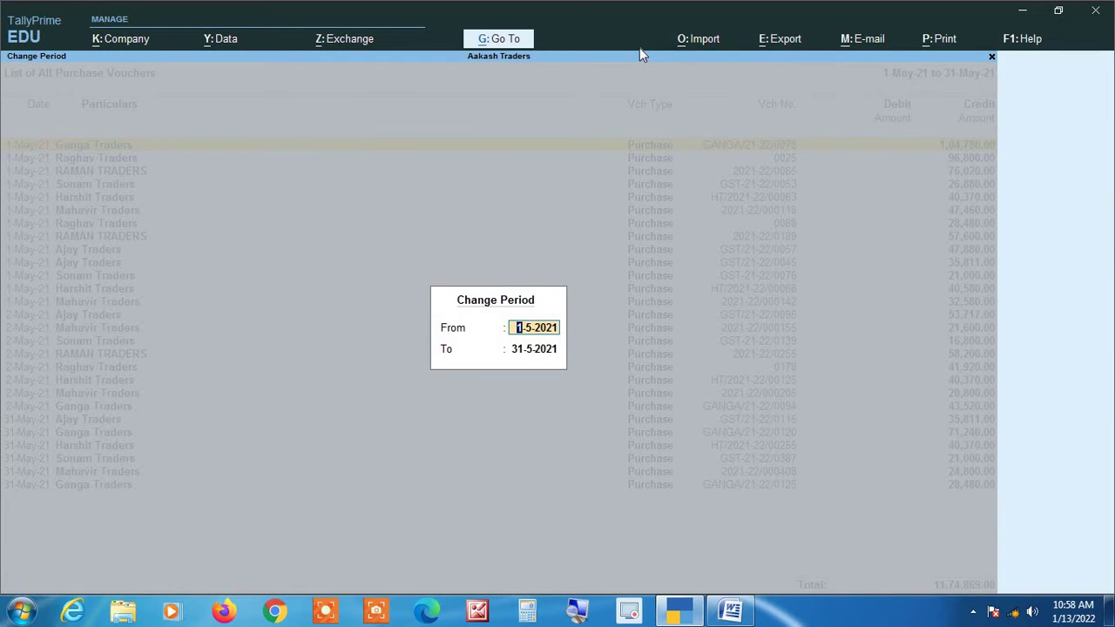
type("1-4-2021")
key("Return")
type("31")
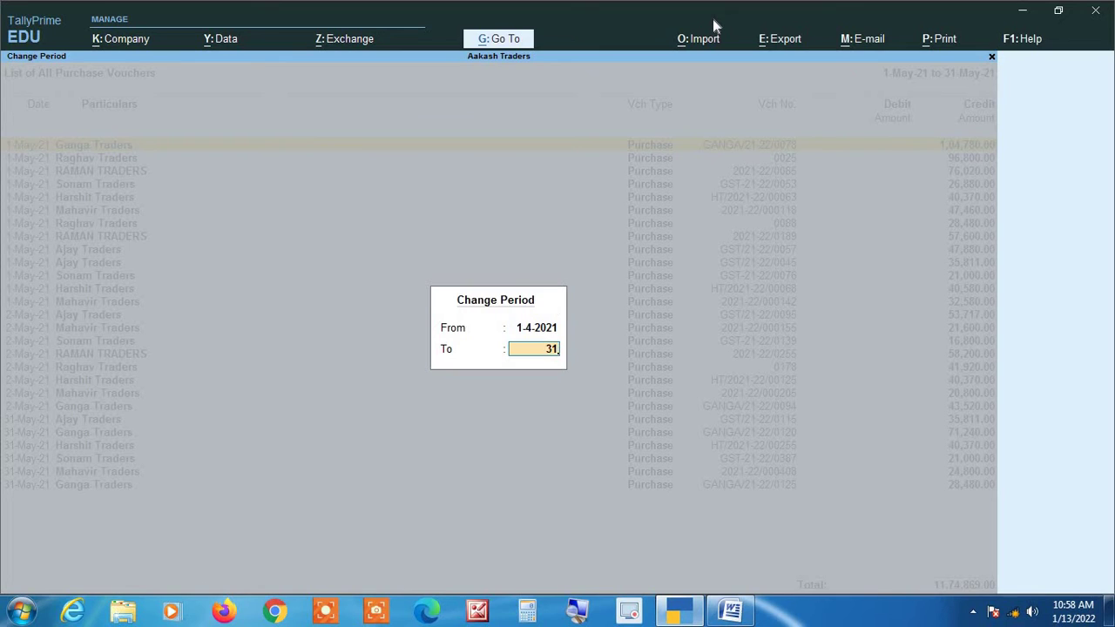
type(" 3 22")
key("Return")
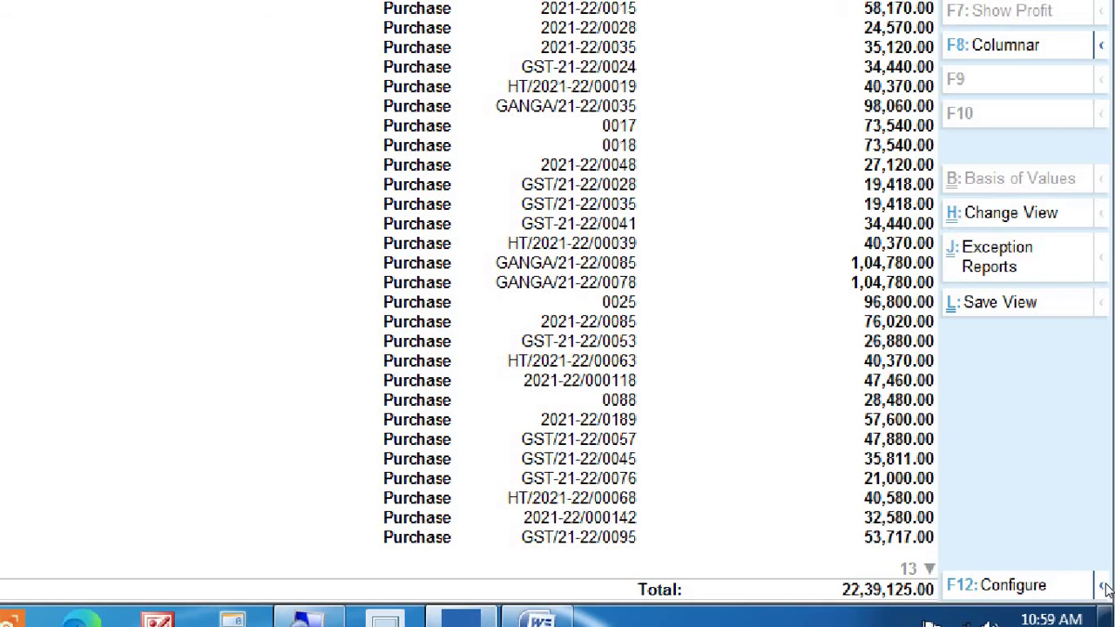
left_click(1102, 587)
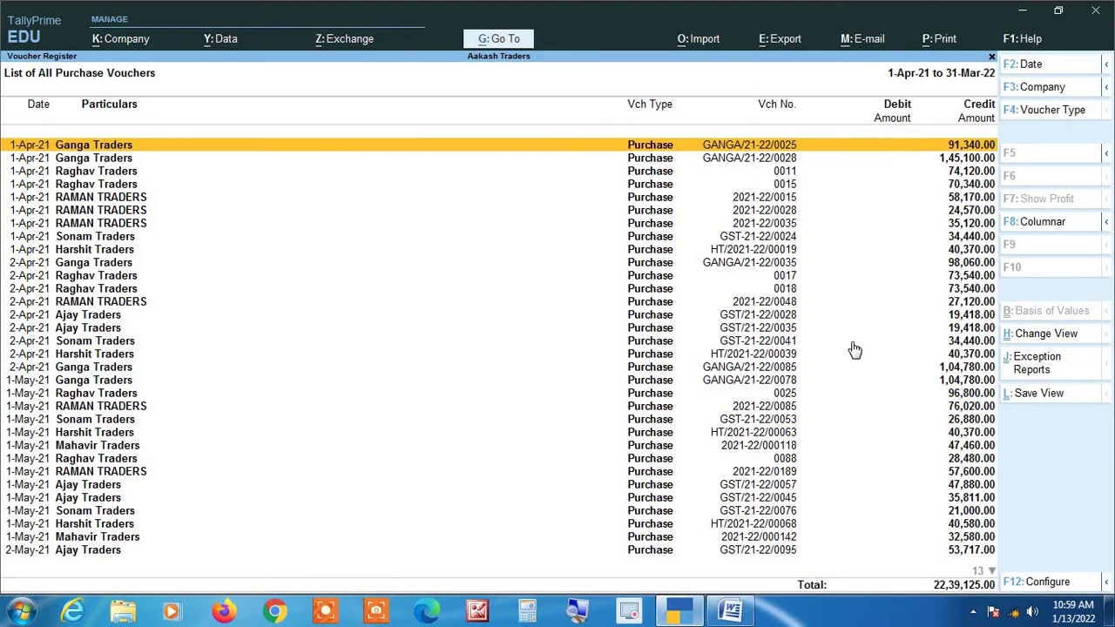
mouse_move(1106, 582)
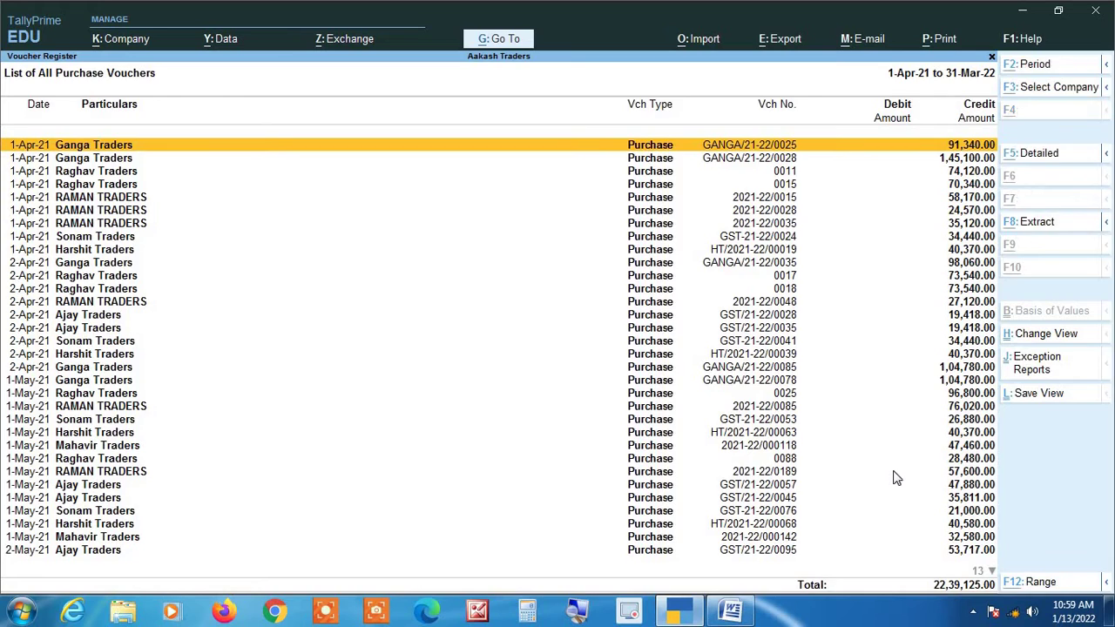
Open the Range of Information filter with Ctrl+F12 and check the voucher number in Word.
key("ctrl+F12")
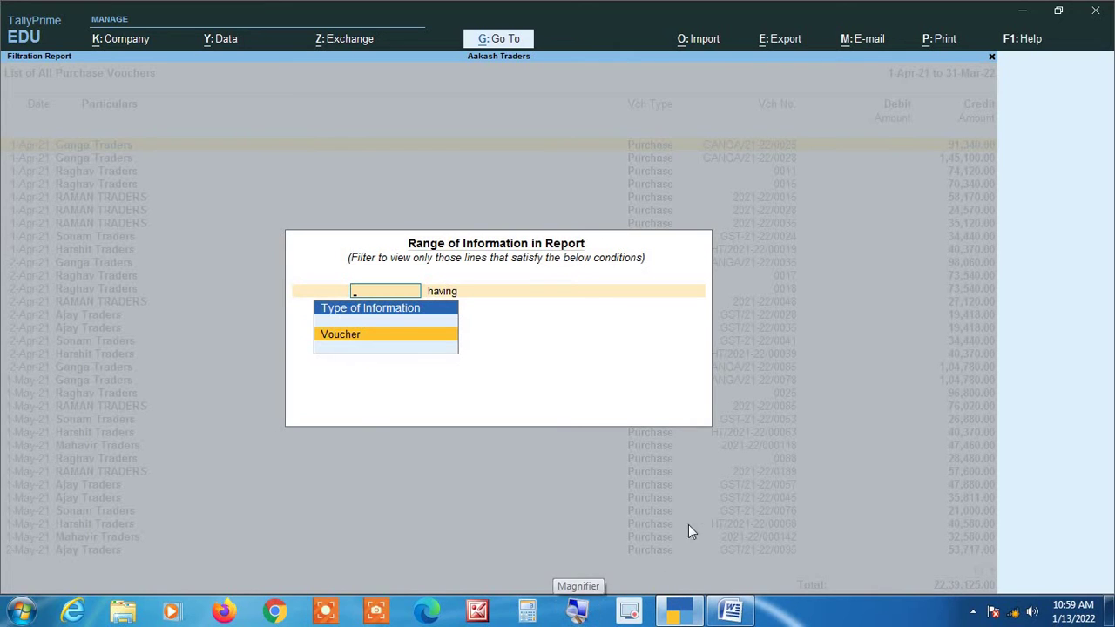
key("alt+Tab")
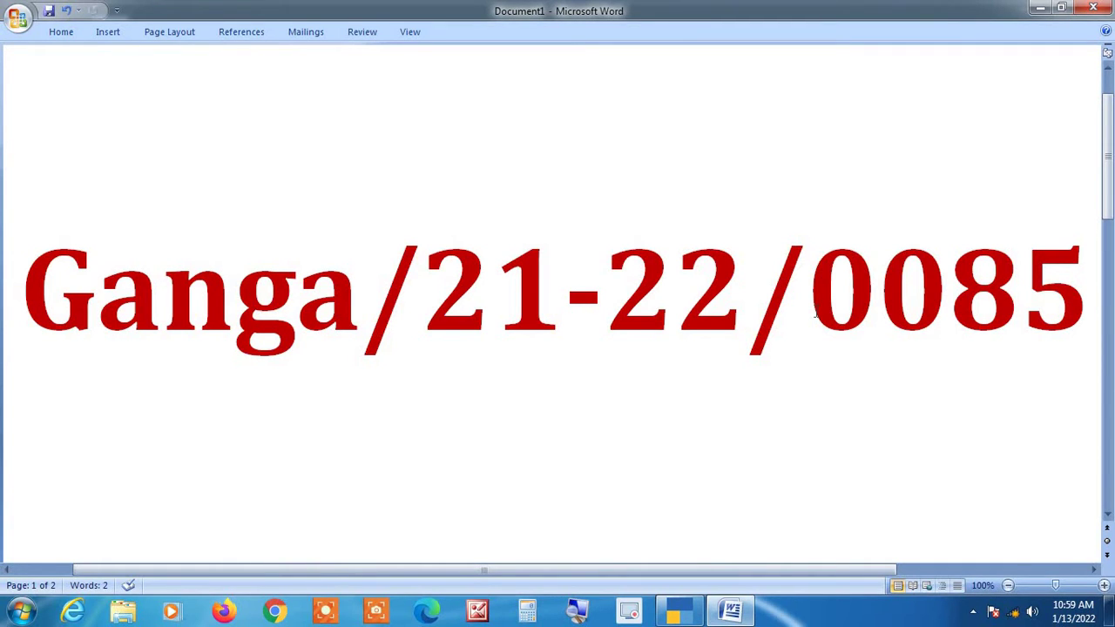
key("alt+Tab")
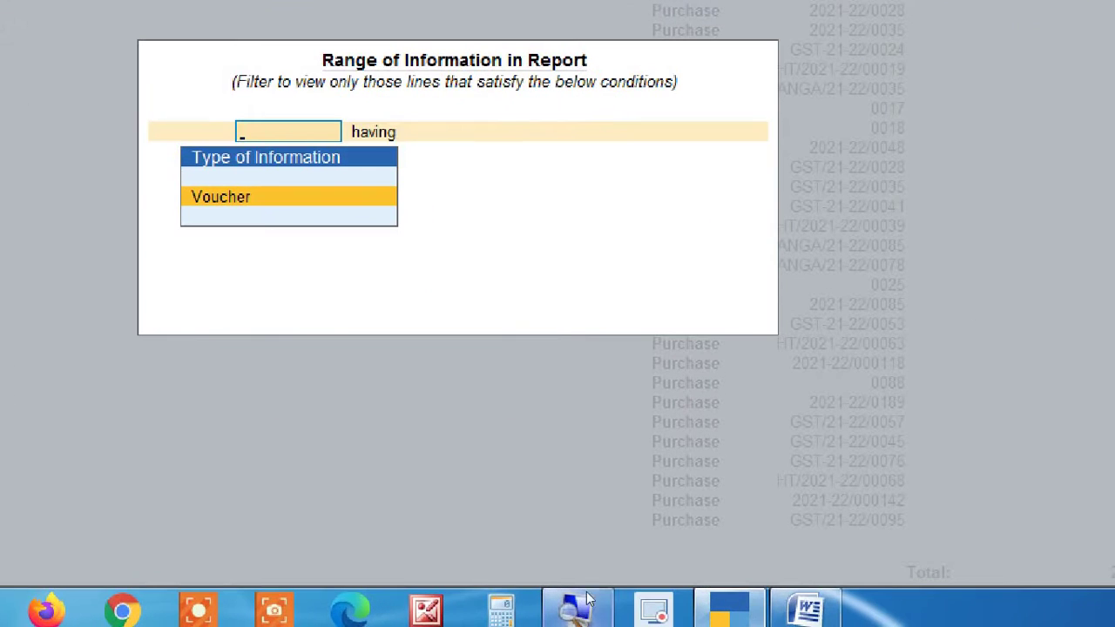
Filter on Voucher, select Voucher Number as the field, then clear it to choose another.
key("Return")
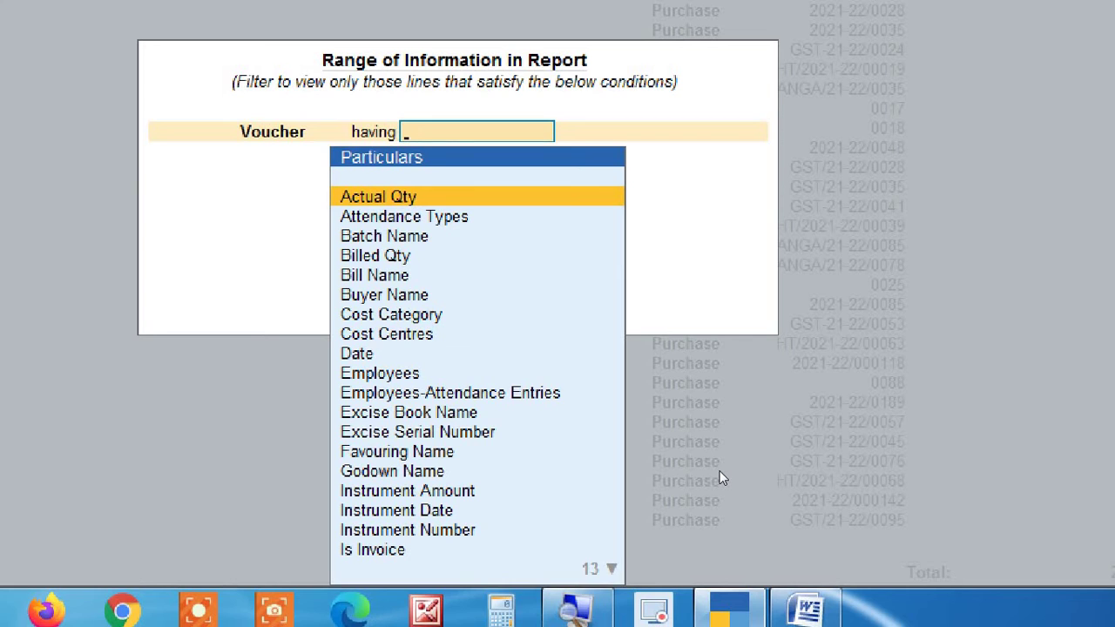
type("vou")
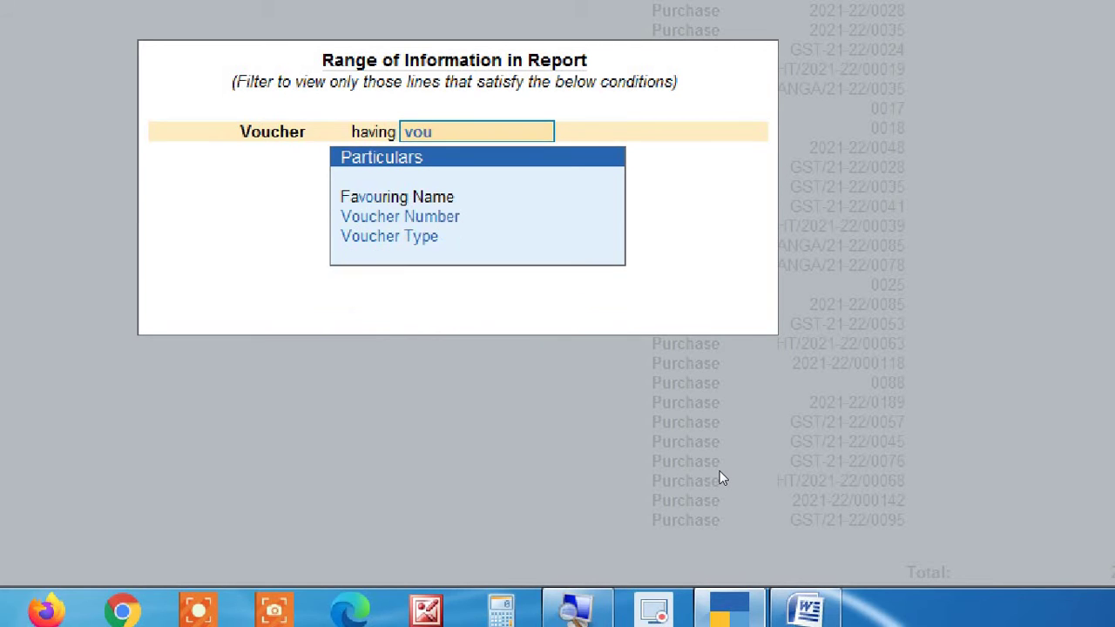
key("Down")
key("Return")
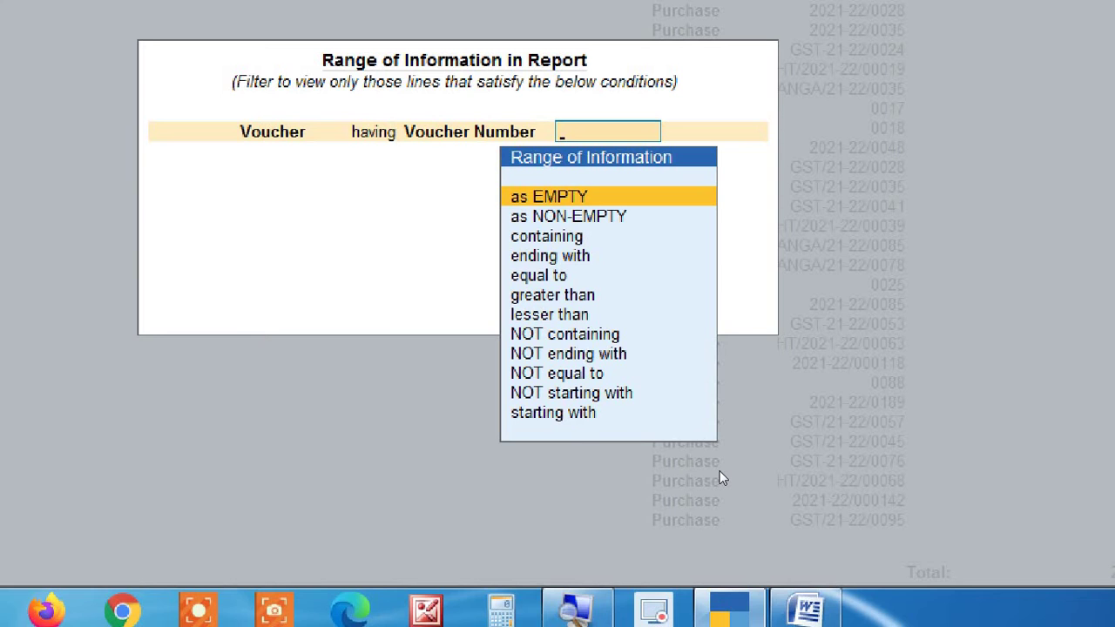
key("BackSpace")
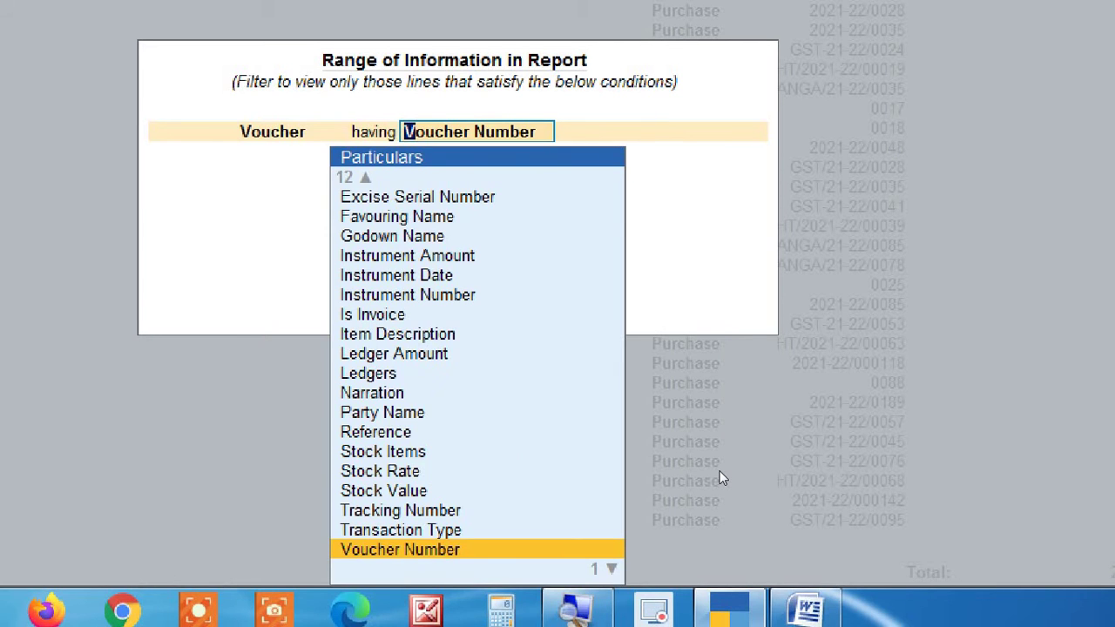
Set the filter to 'Voucher having Reference equal to' and view reference Ganga/21-22/0085 in Word.
type("re")
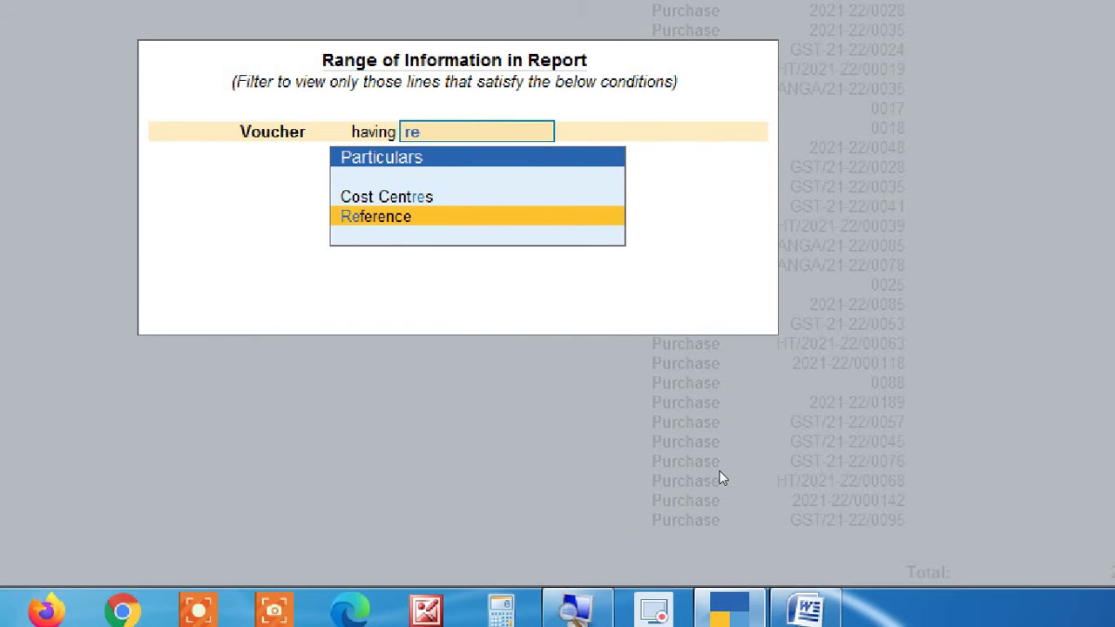
key("Return")
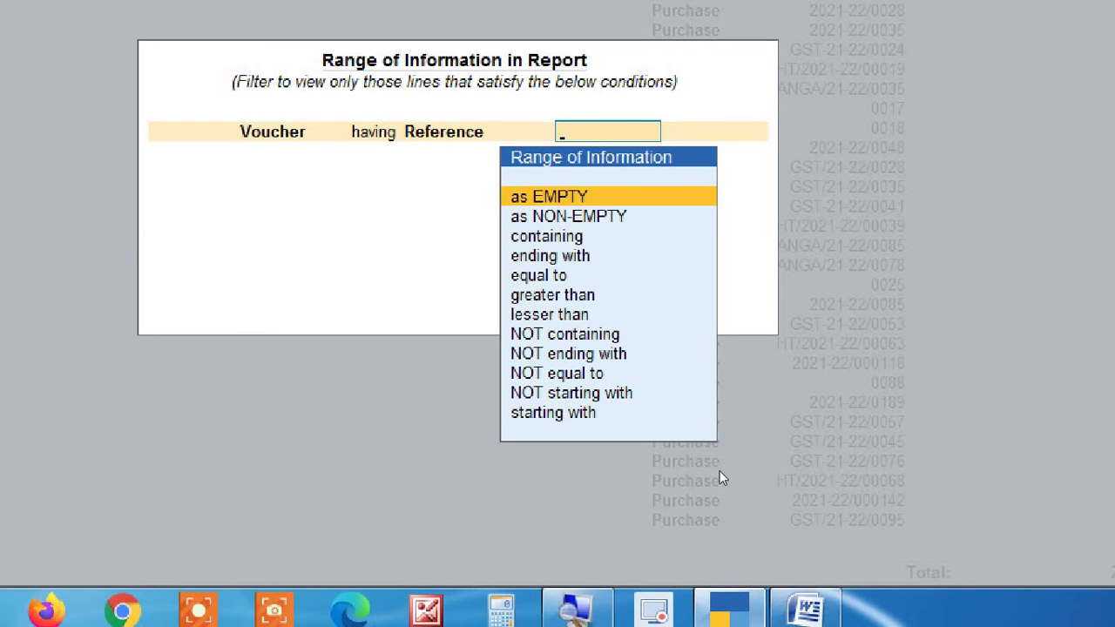
key("Down")
key("Down")
key("Down")
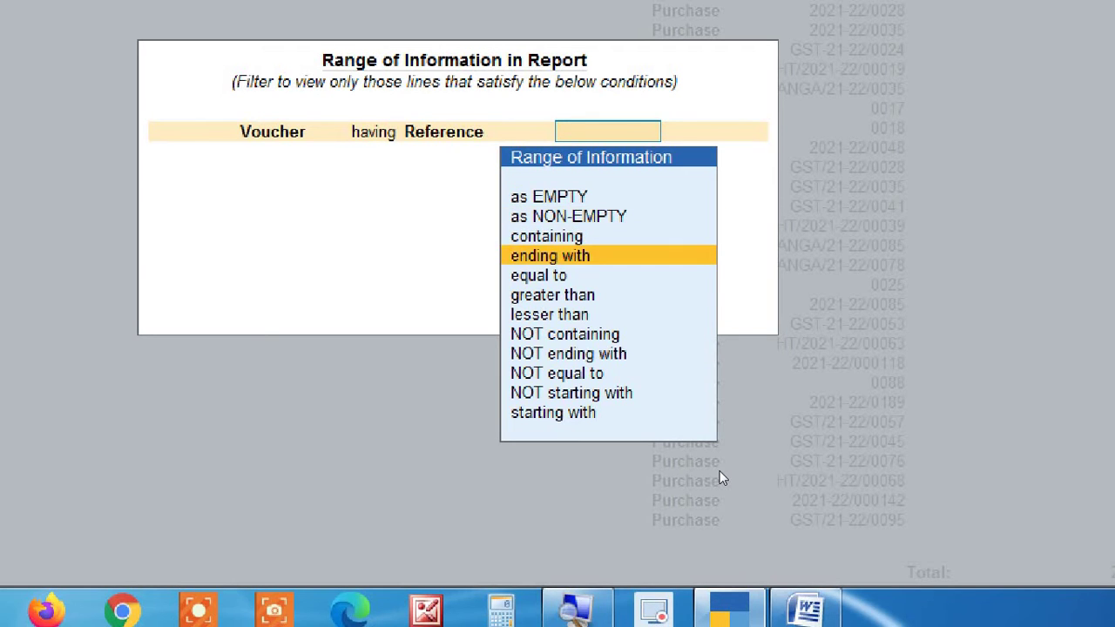
key("Return")
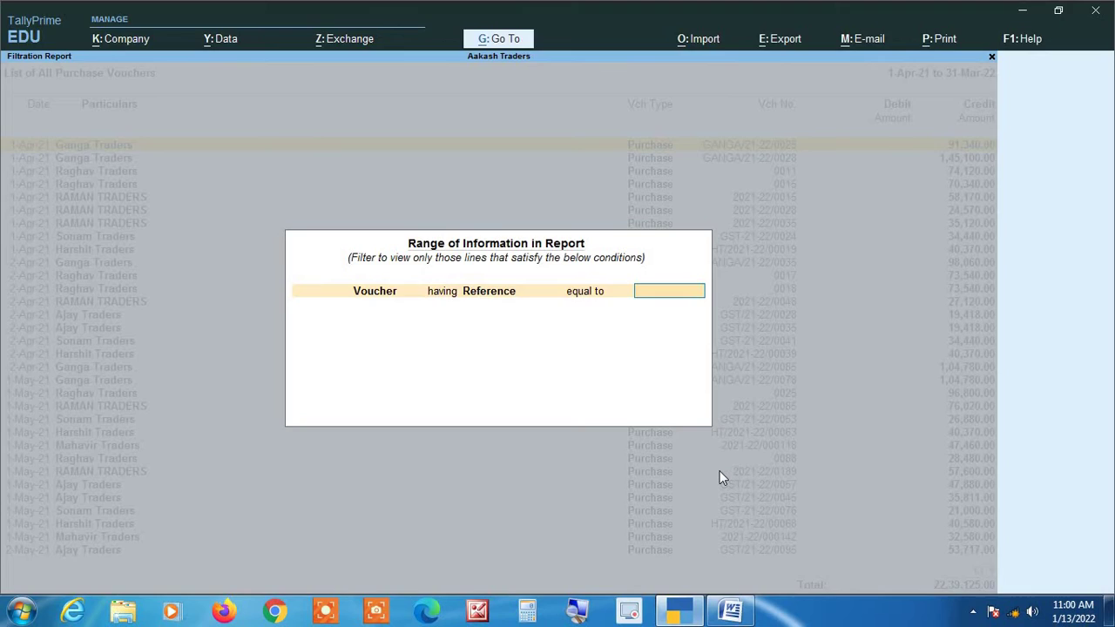
key("alt+Tab")
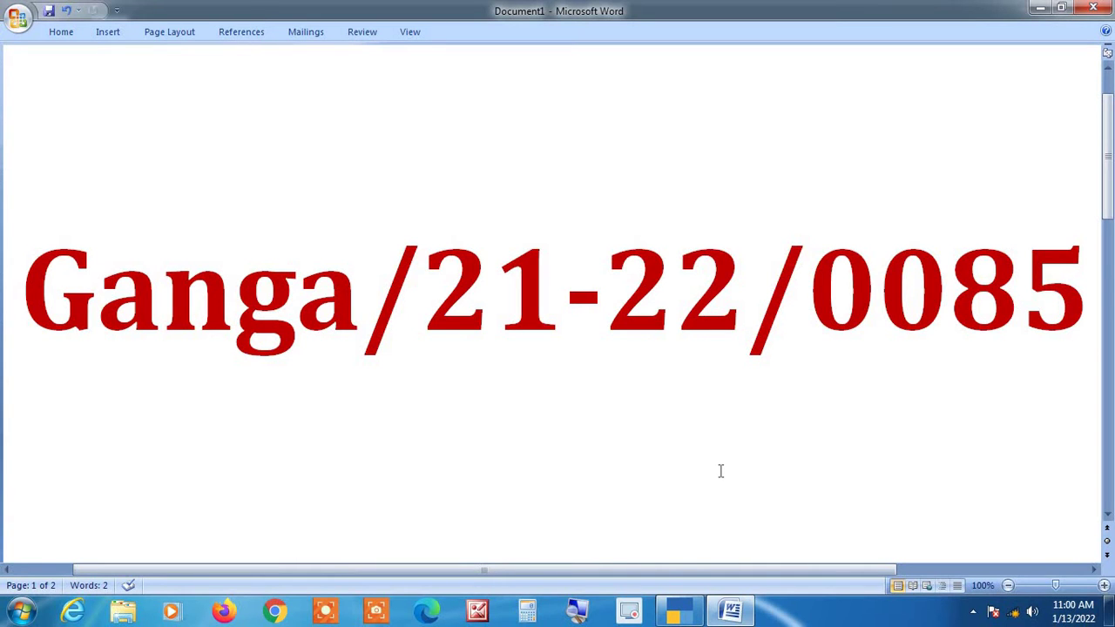
Change the condition to 'ending with' and filter references ending in 0085, leaving two vouchers.
key("alt+Tab")
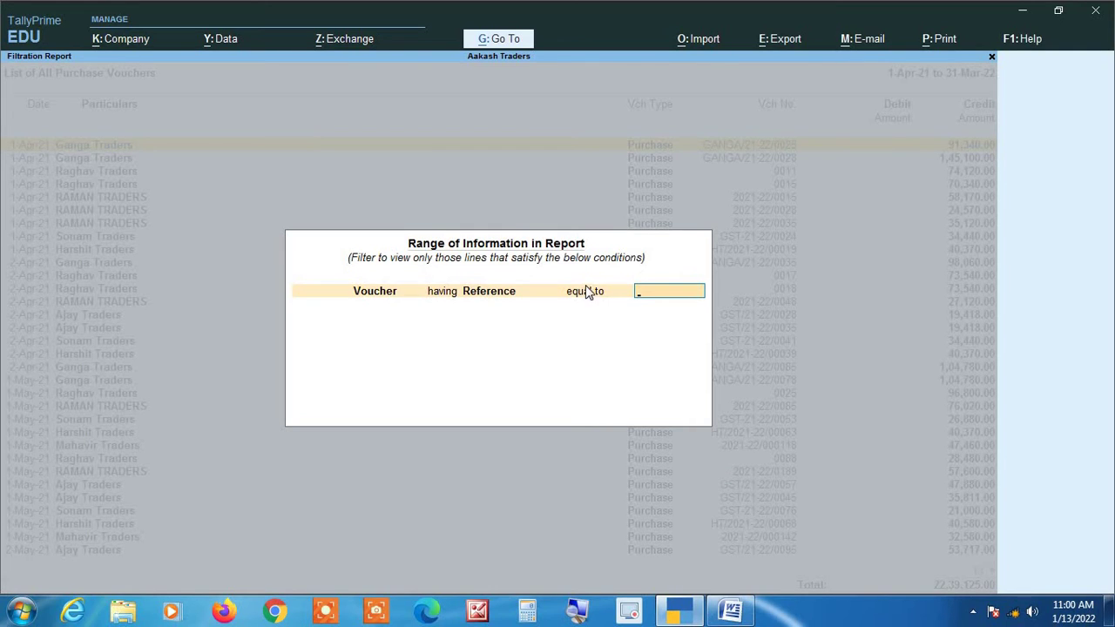
key("BackSpace")
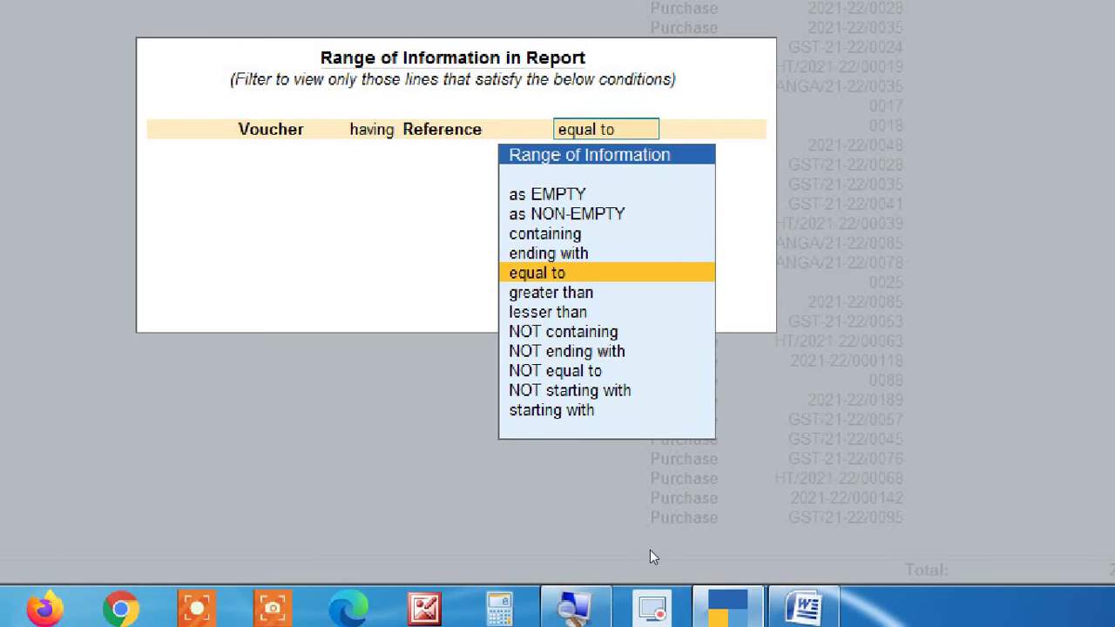
key("Down")
key("Down")
key("Down")
key("Down")
key("Down")
key("Down")
key("Down")
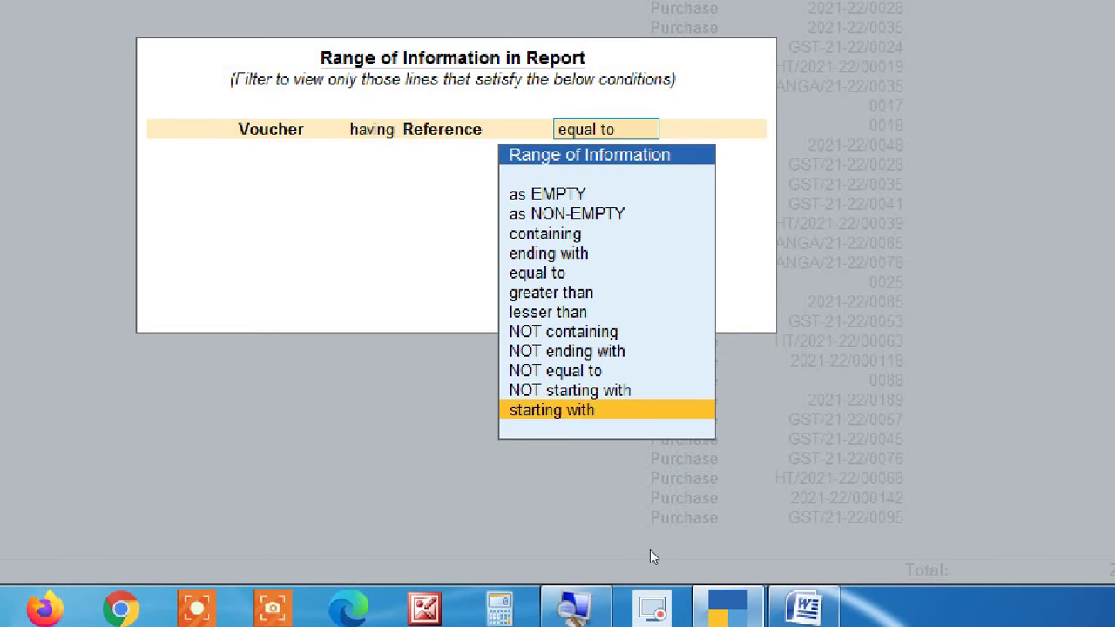
key("Up")
key("Up")
key("Up")
key("Up")
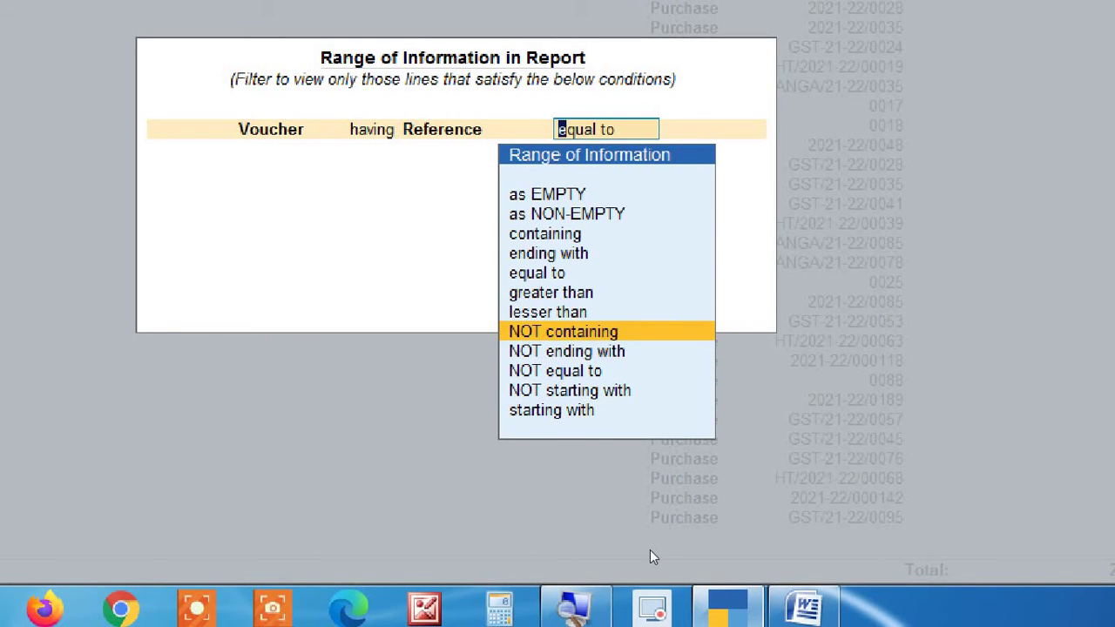
key("Up")
key("Up")
key("Up")
key("Up")
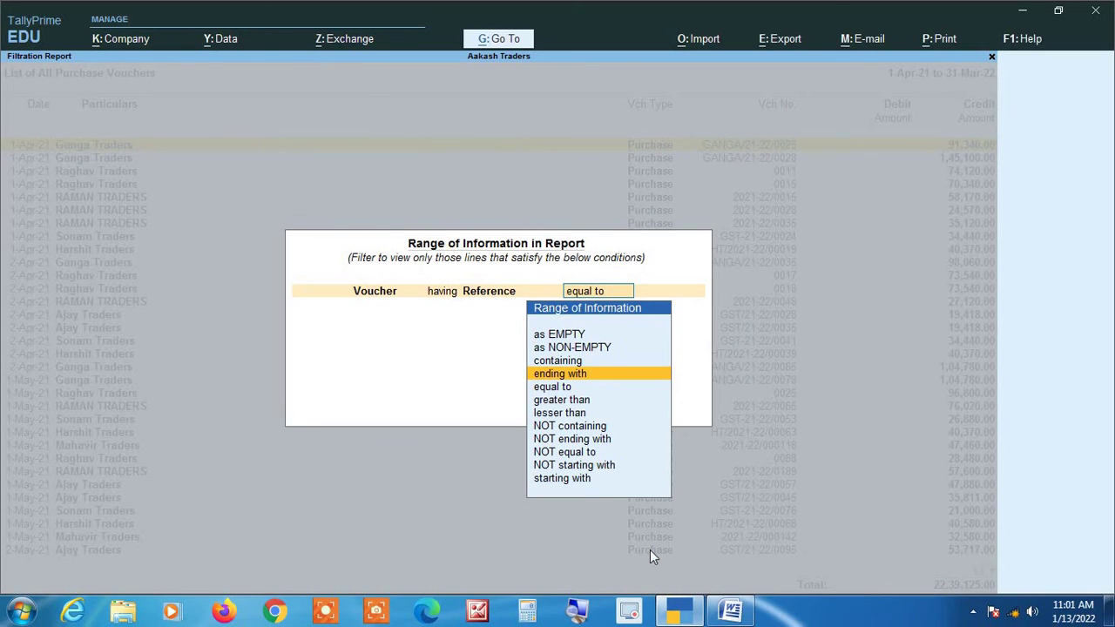
key("alt+Tab")
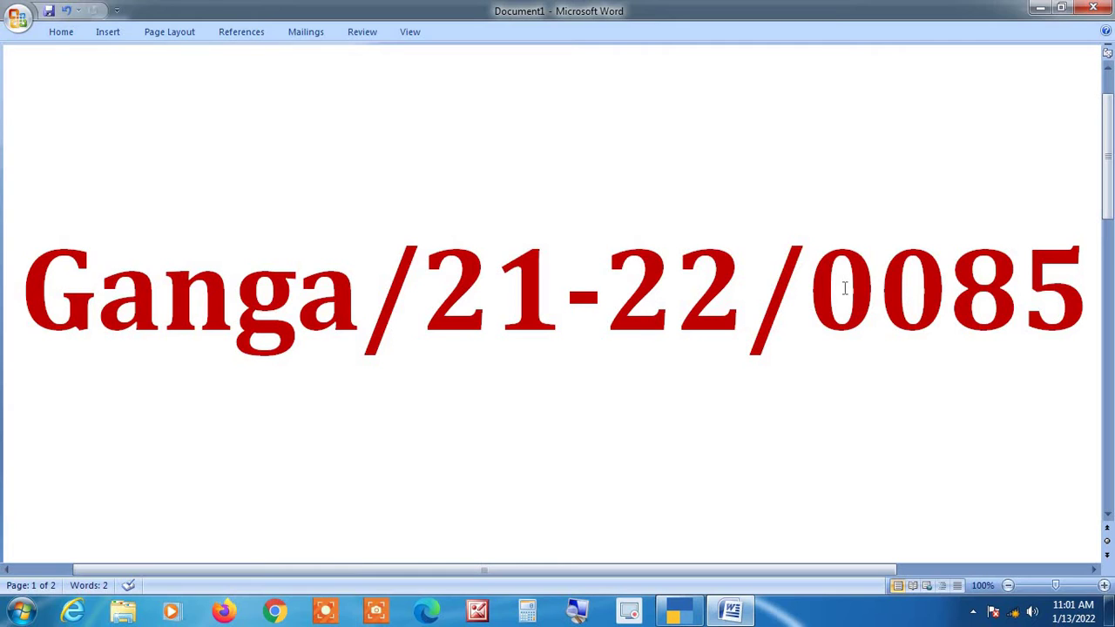
key("alt")
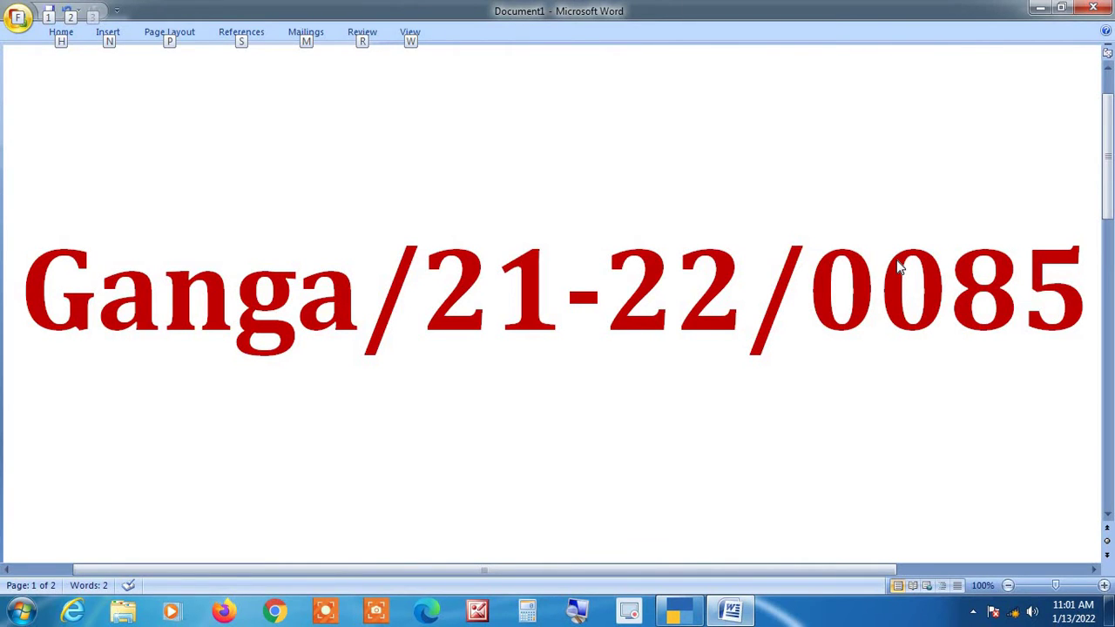
key("alt+Tab")
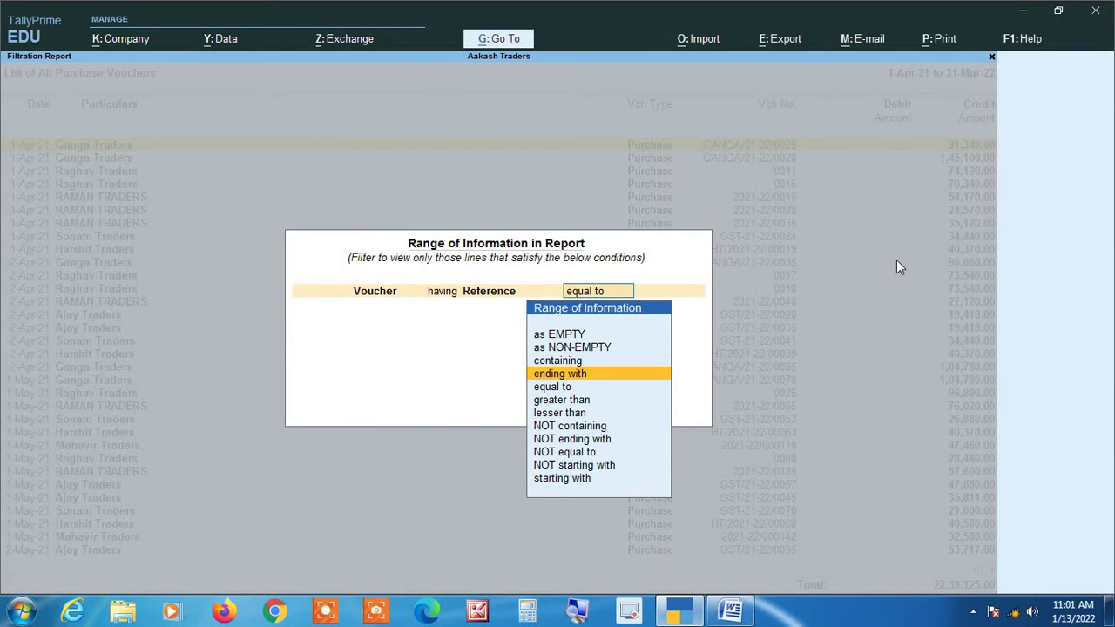
key("Return")
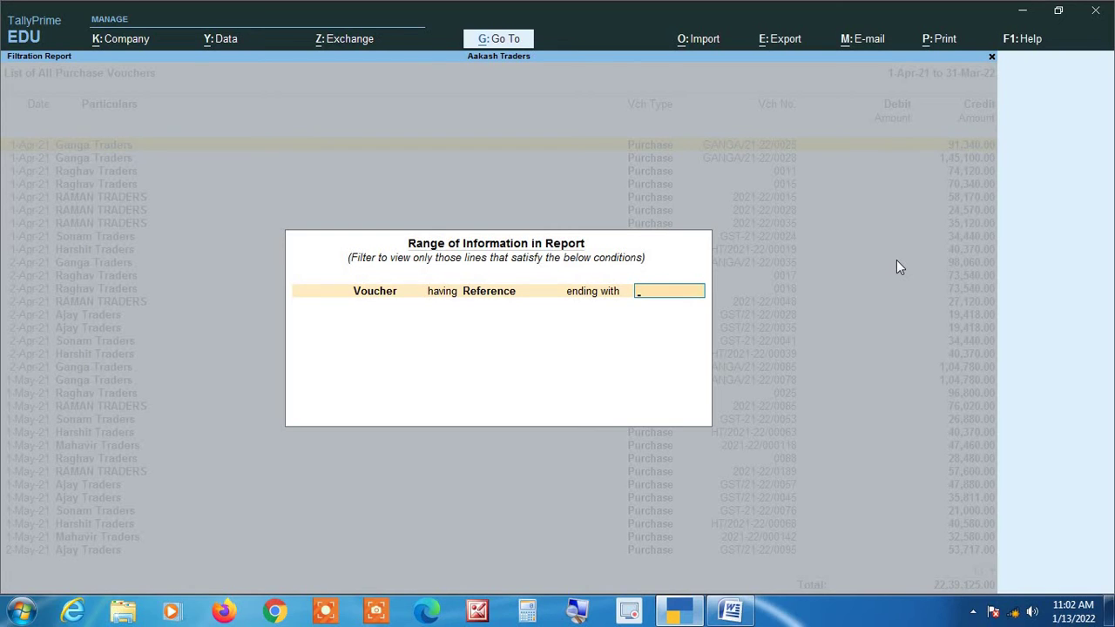
type("0085")
key("Return")
key("Return")
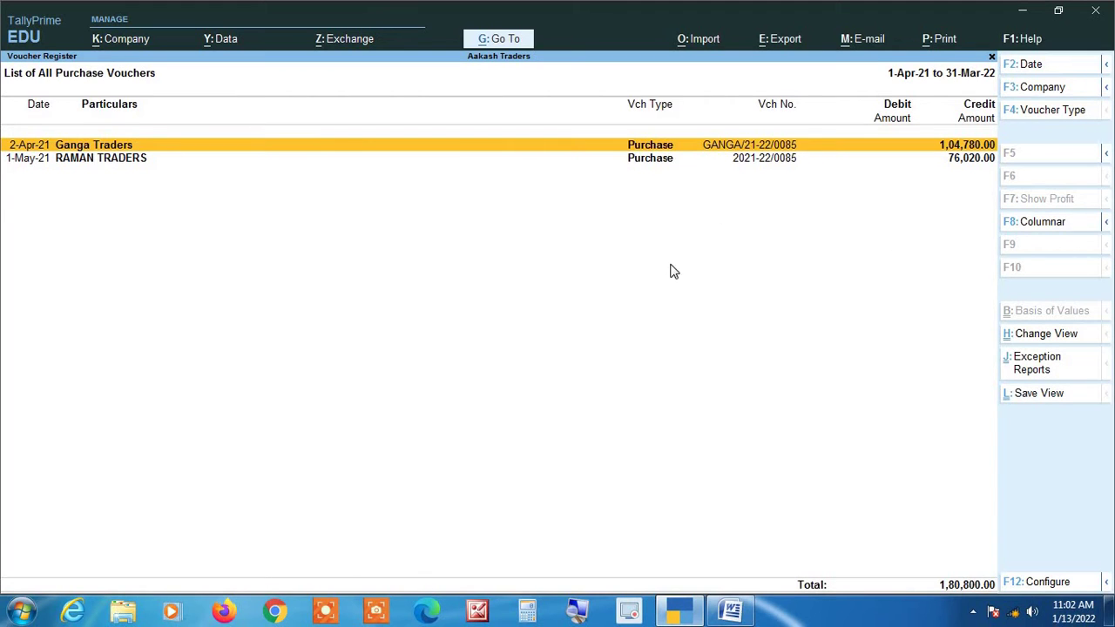
Review the Ganga Traders and RAMAN TRADERS 0085 vouchers, then remove the filter.
left_click(577, 612)
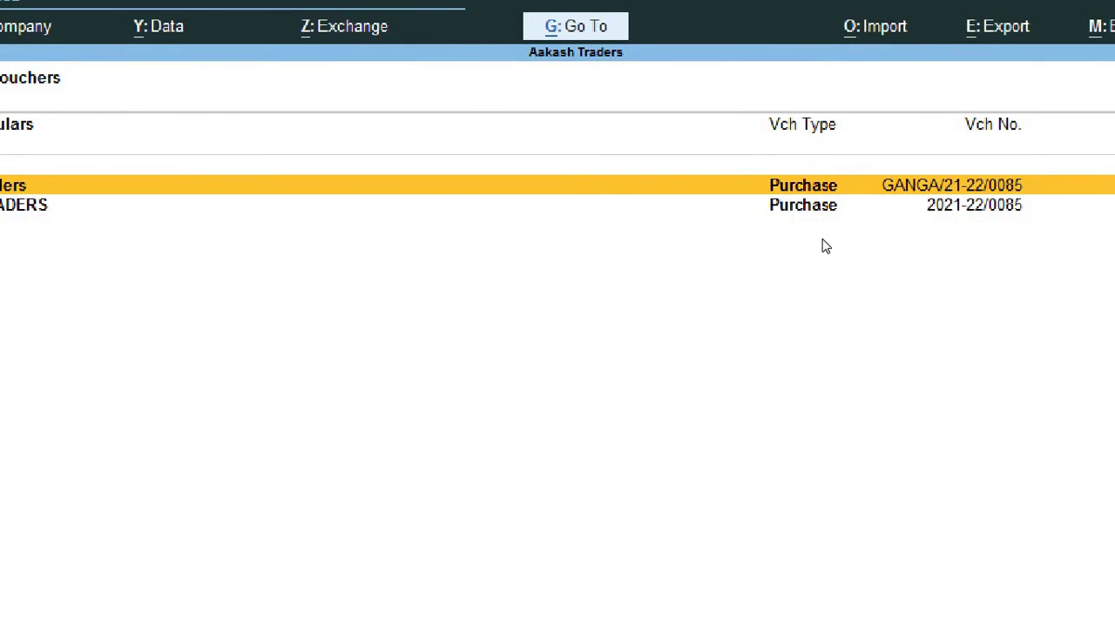
left_click(756, 218)
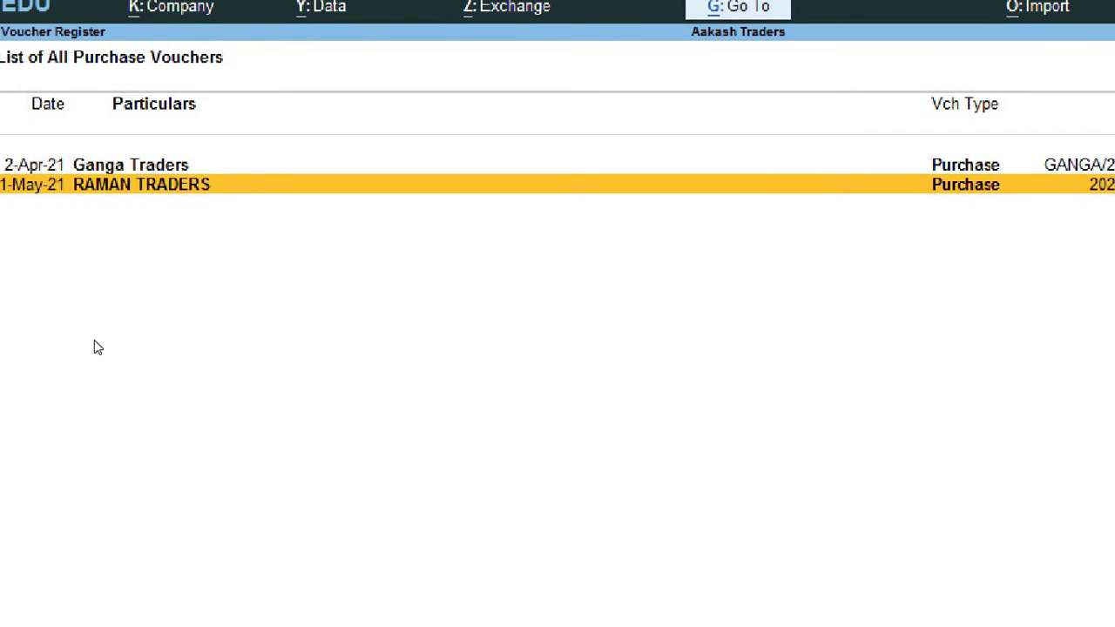
key("Up")
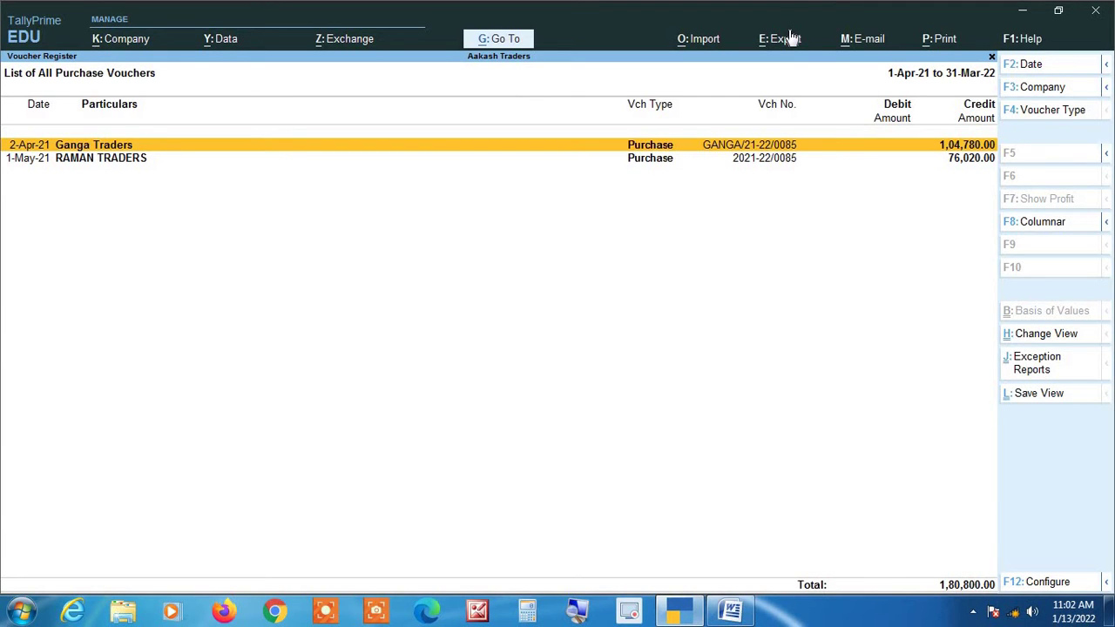
key("Escape")
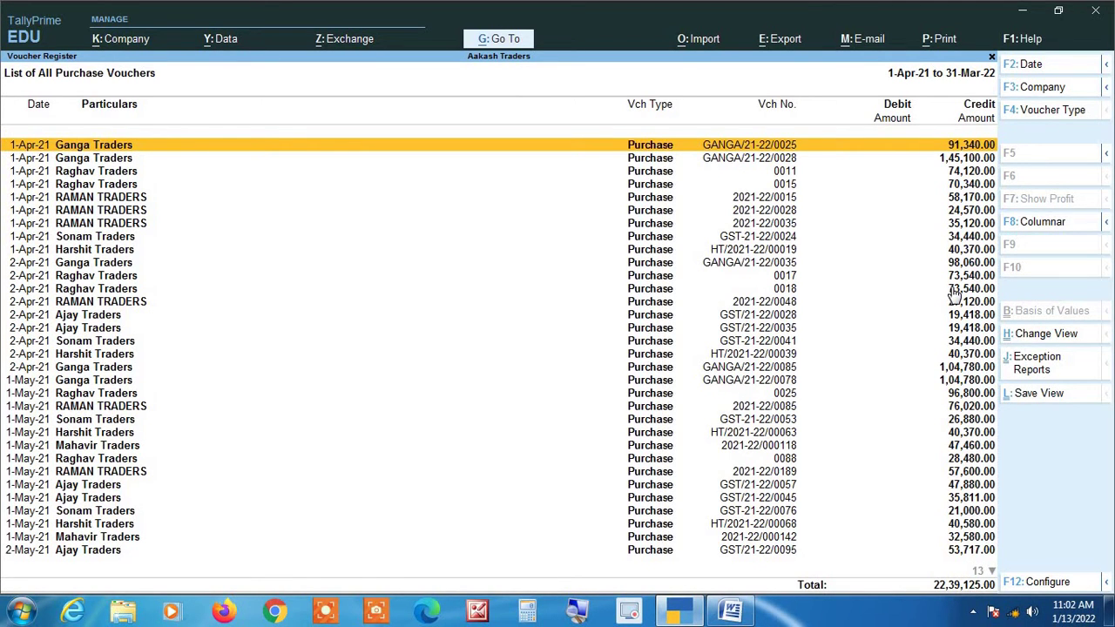
Open the Alt+F12 filter and set 'Voucher having Reference equal to'.
key("alt+F12")
key("Return")
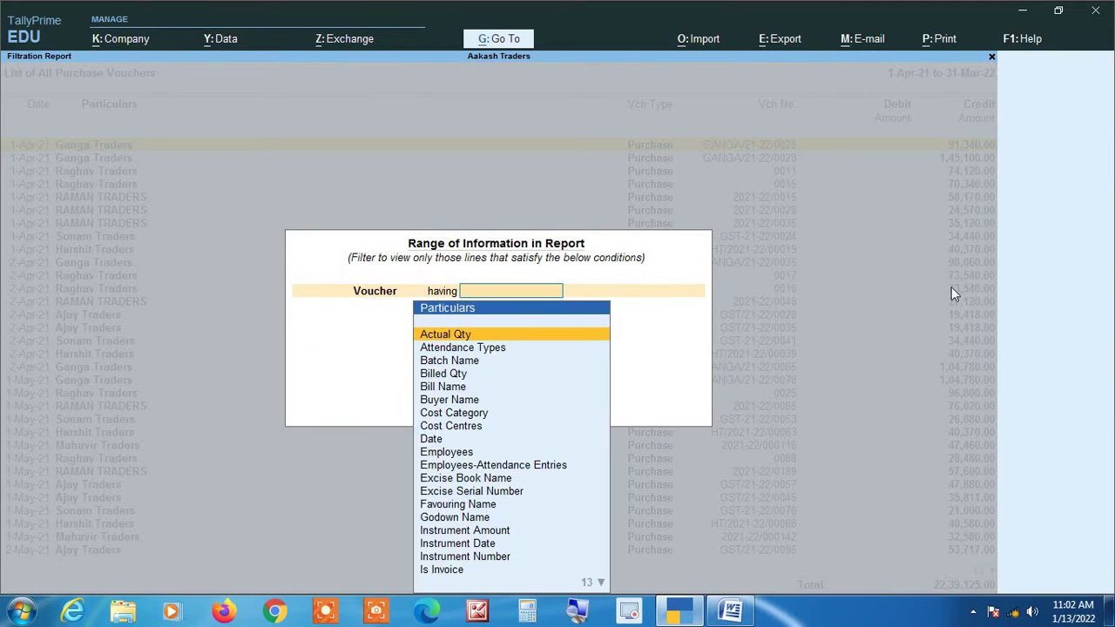
type("re")
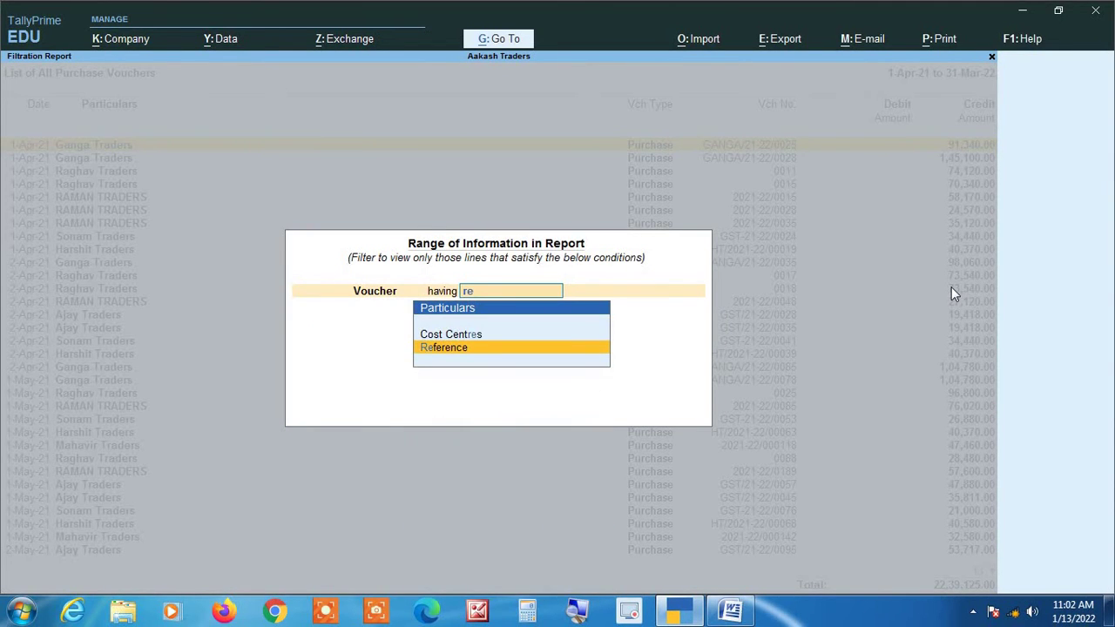
type("f")
key("Return")
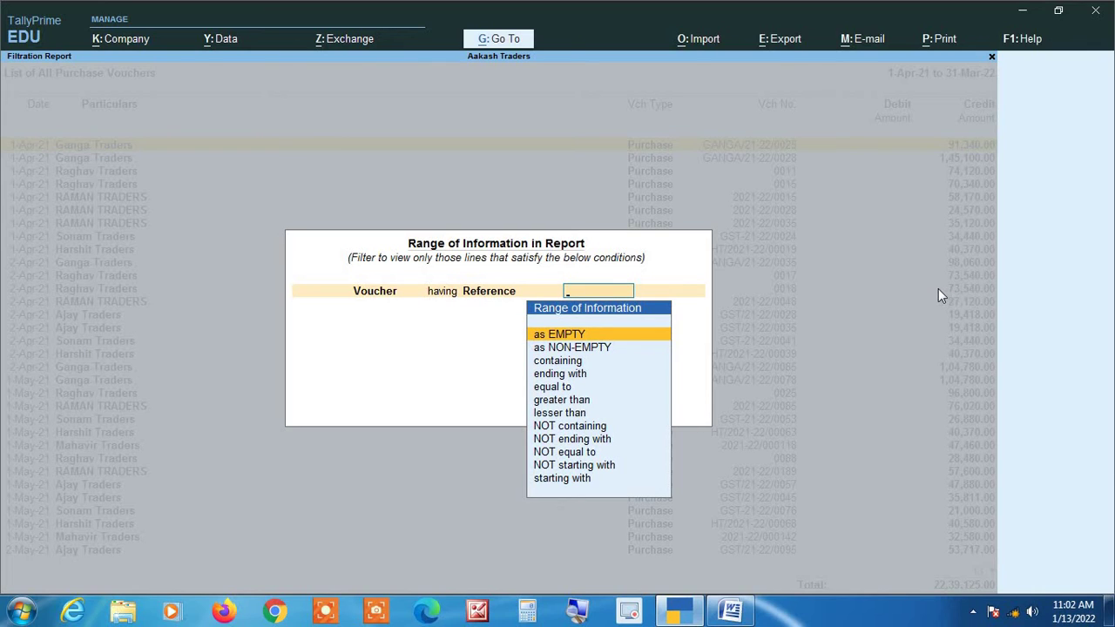
key("Down")
key("Down")
key("Down")
key("Down")
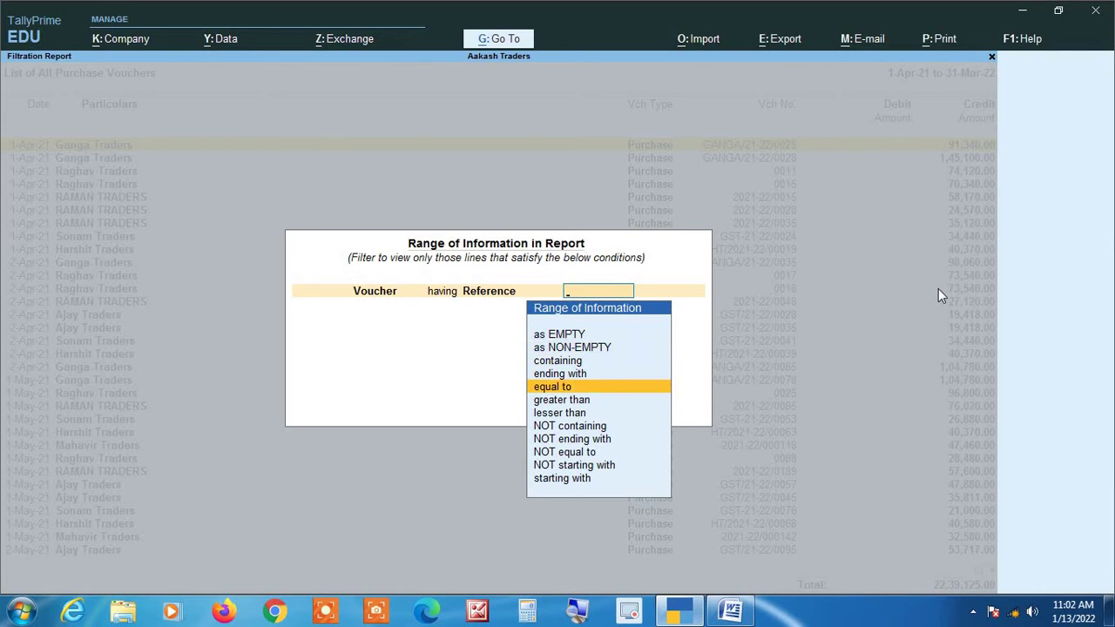
key("Return")
Enter reference ganga/21-22/0085 from Word and apply it, leaving one Ganga Traders voucher.
key("alt+Tab")
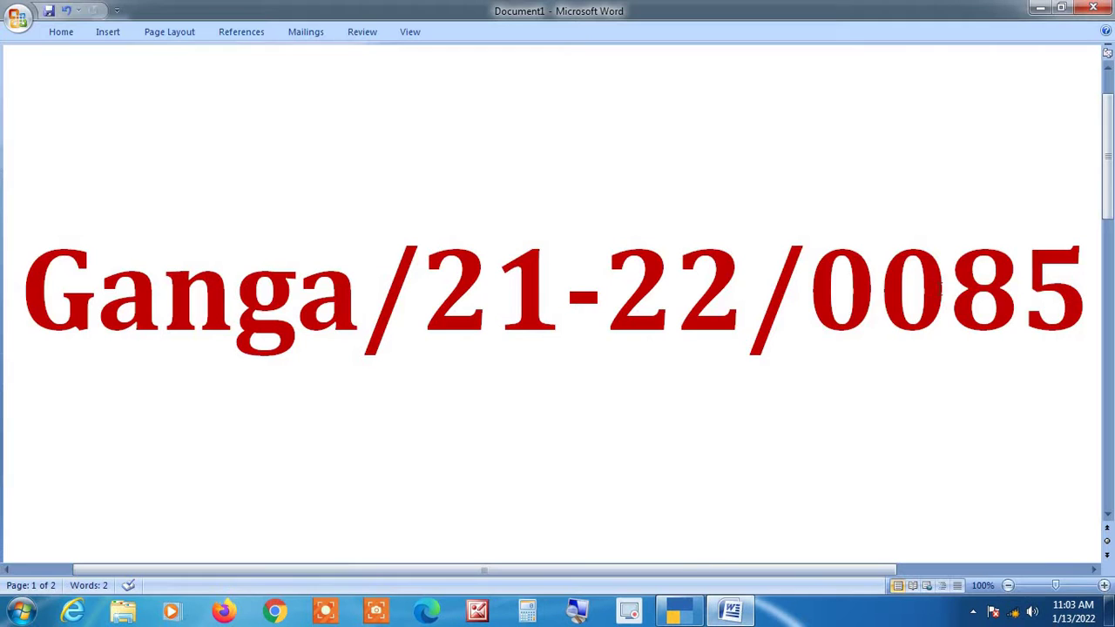
key("alt+Tab")
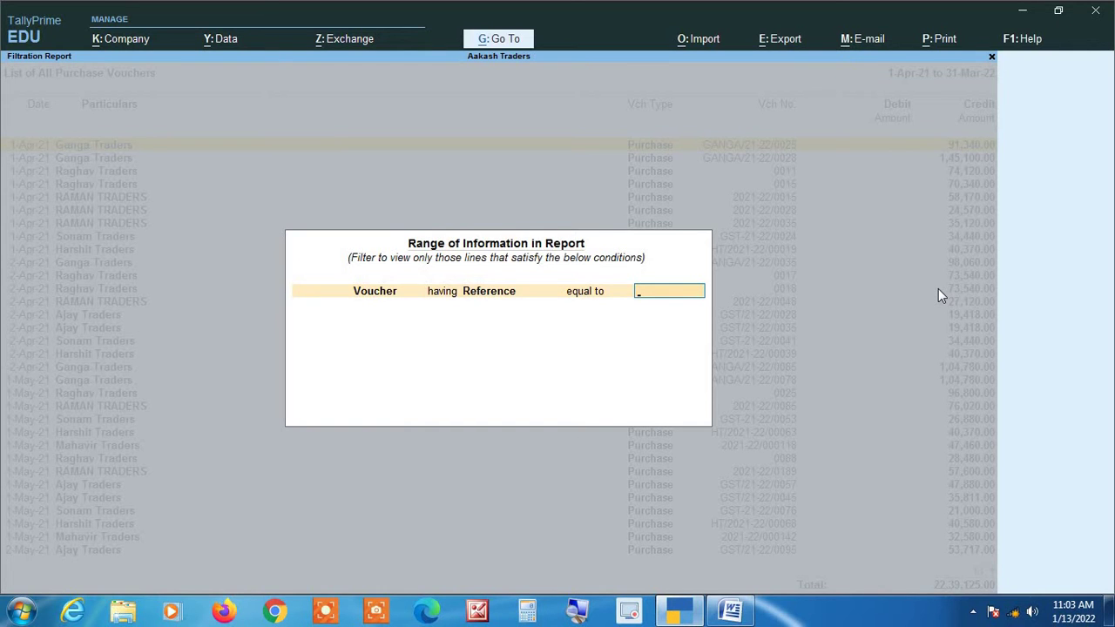
type("ganga/21-22")
key("alt+Tab")
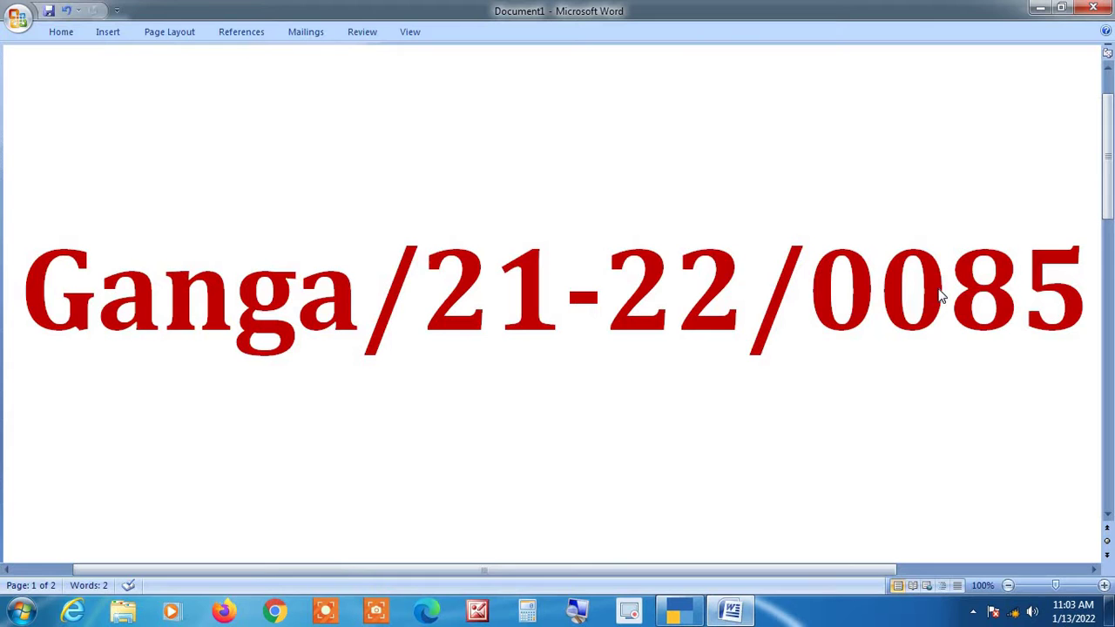
key("alt+Tab")
type("/0085")
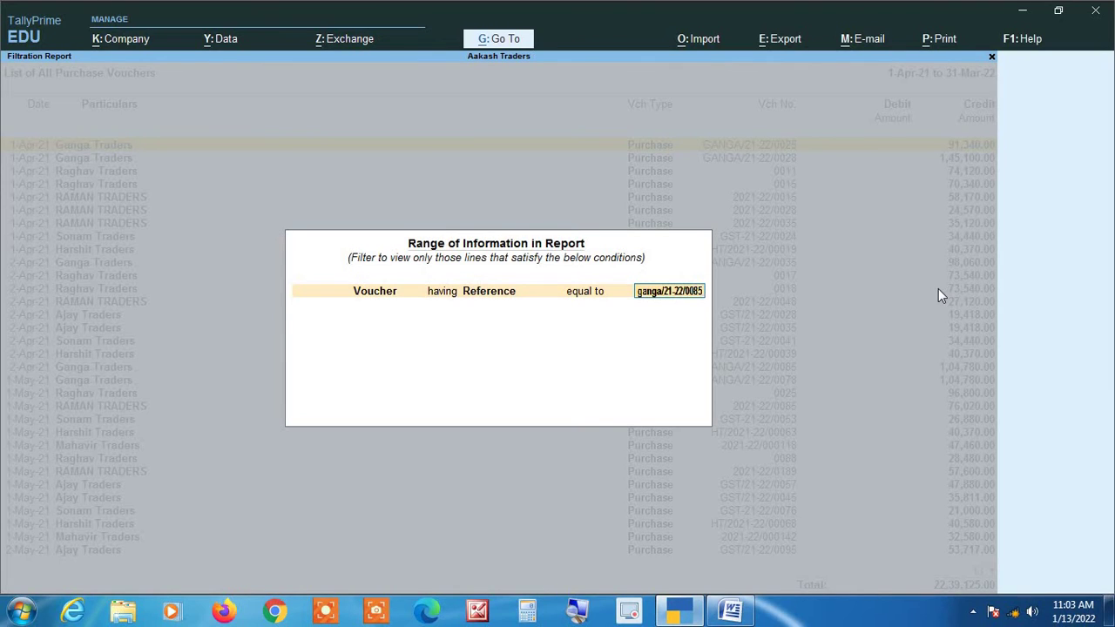
key("Return")
key("Return")
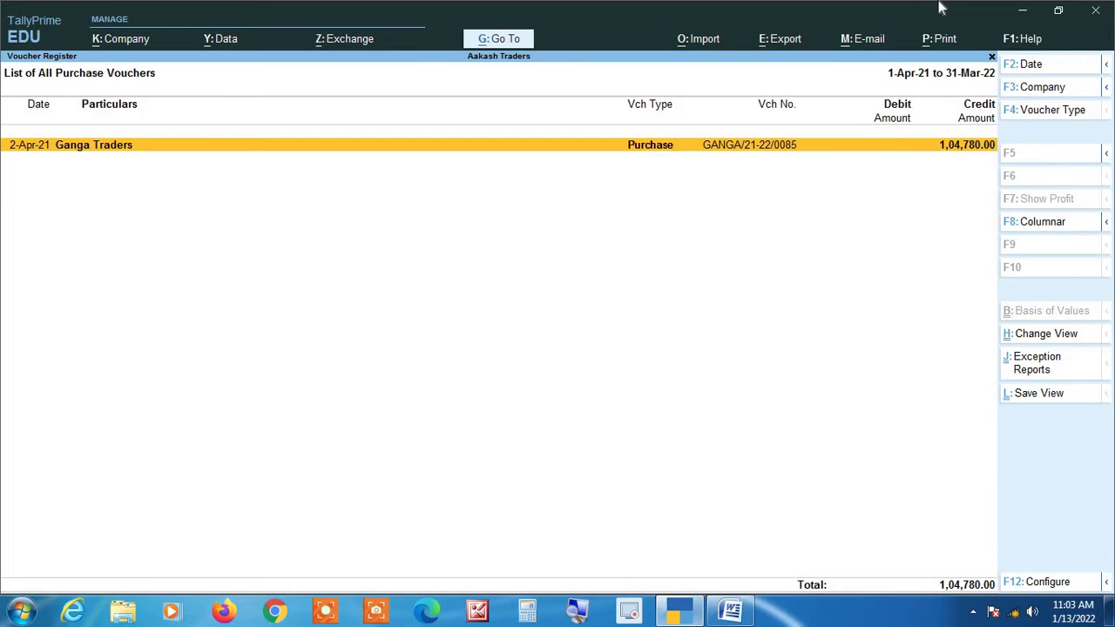
Redate the Ganga Traders voucher and supplier invoice date to 2-May-21, save, and clear the filter.
key("Return")
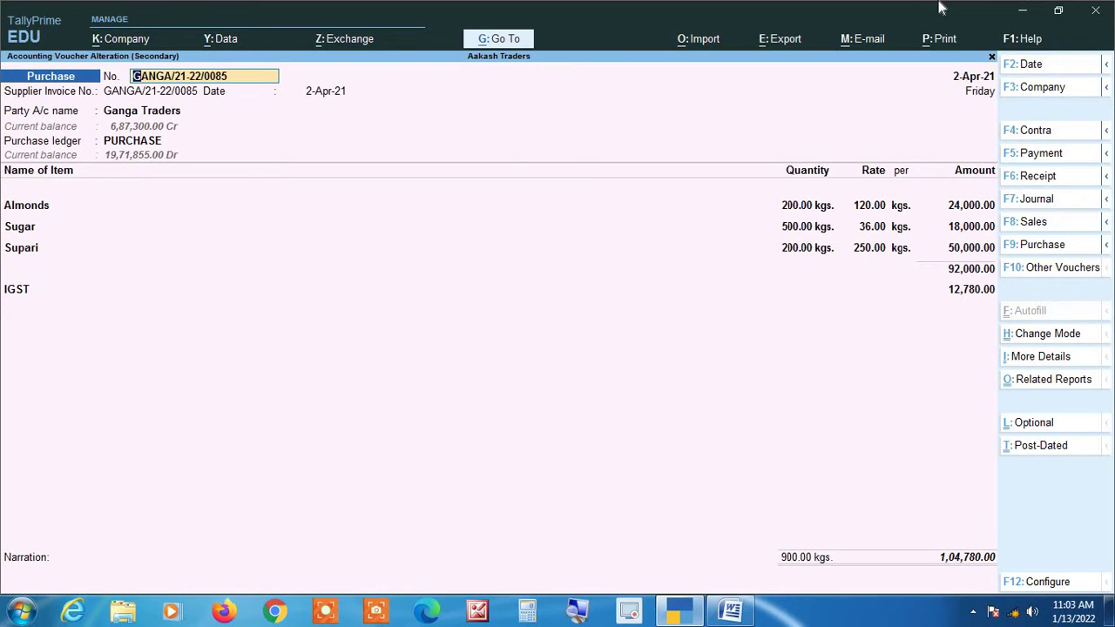
key("F2")
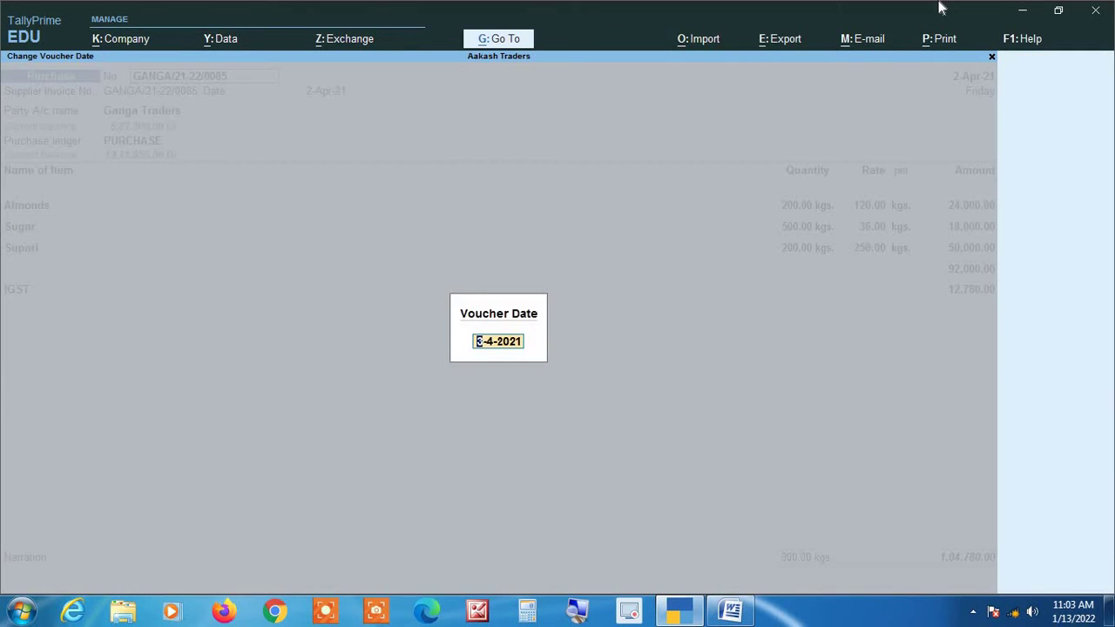
type("2-5")
key("Return")
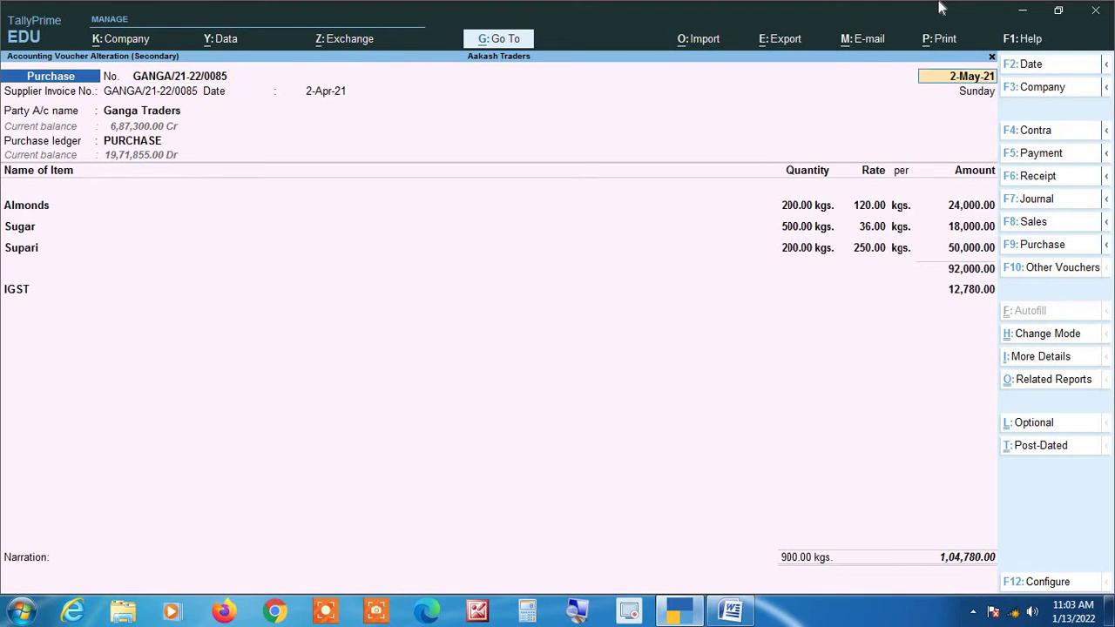
key("Return")
key("Return")
type("2-5")
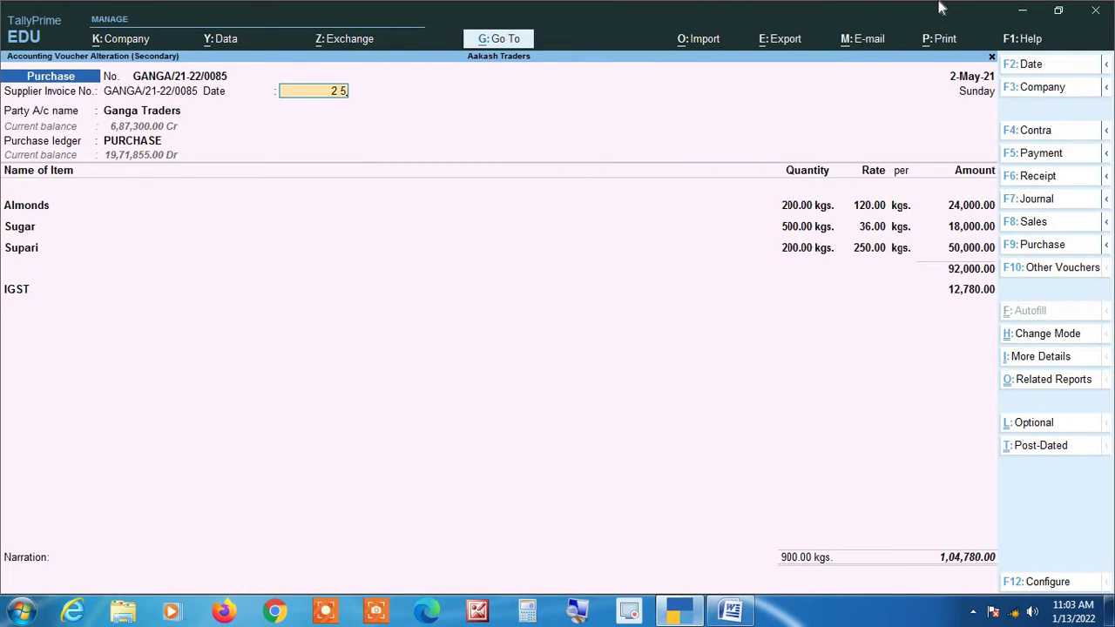
key("Return")
key("ctrl")
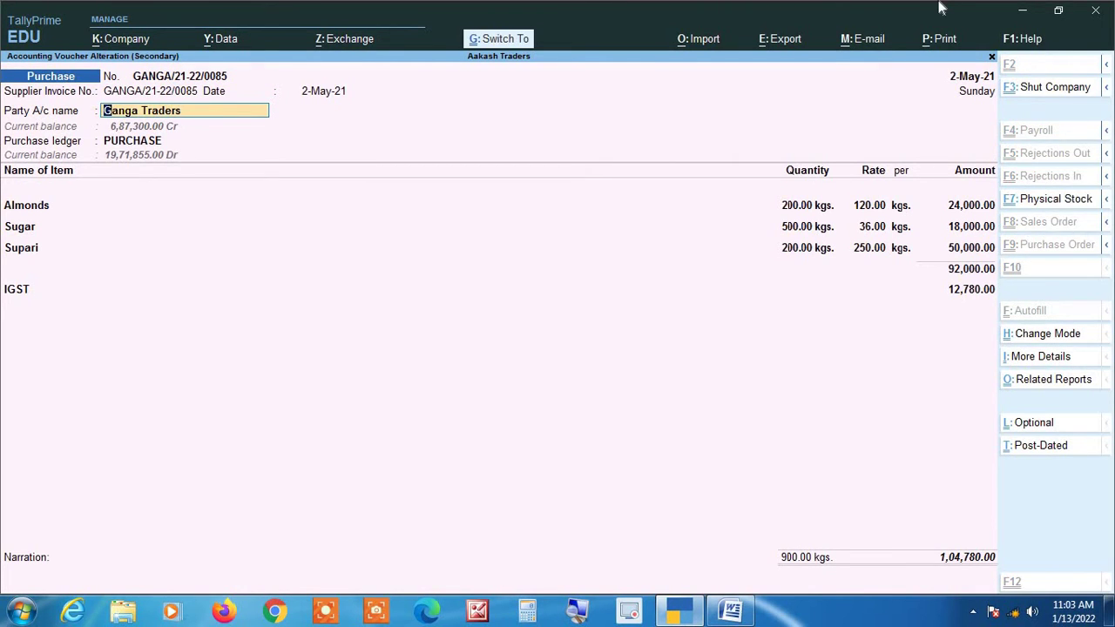
key("ctrl+a")
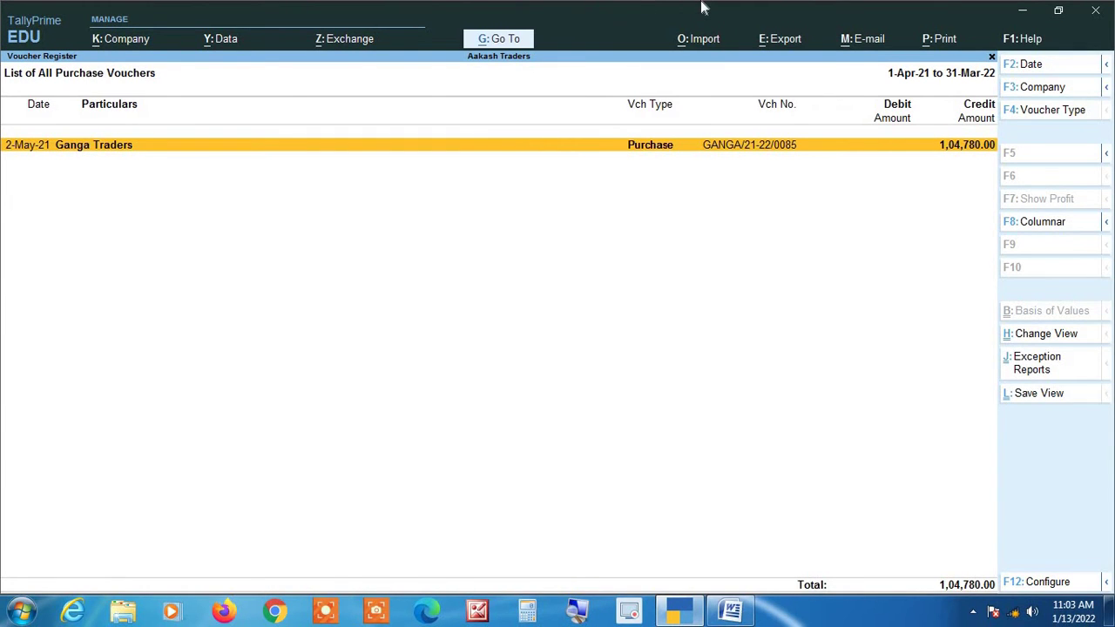
key("Escape")
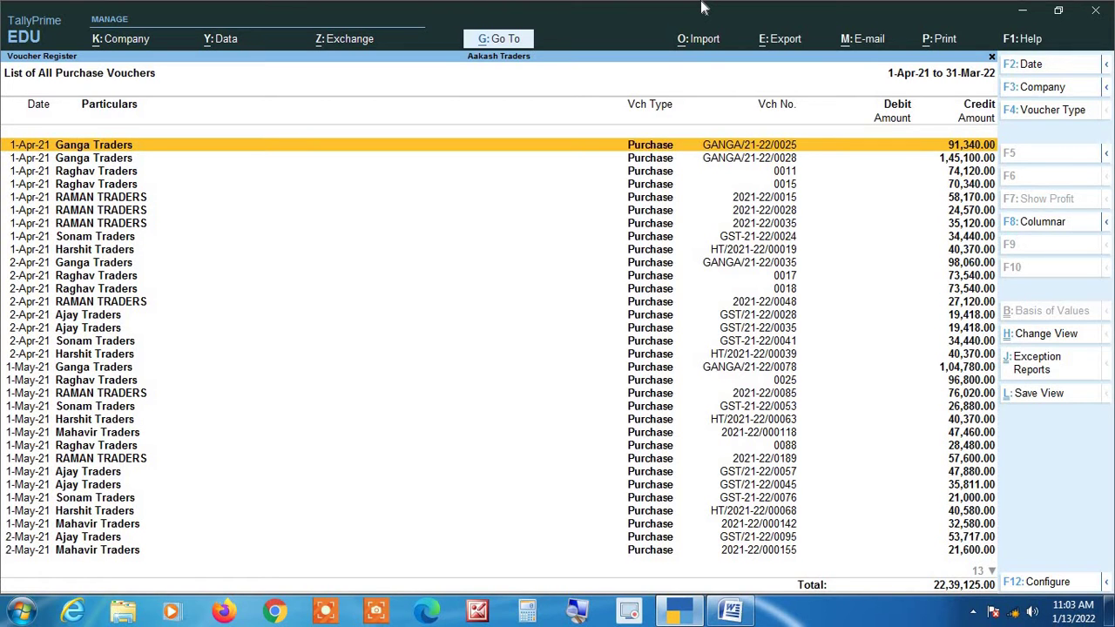
key("alt+Tab")
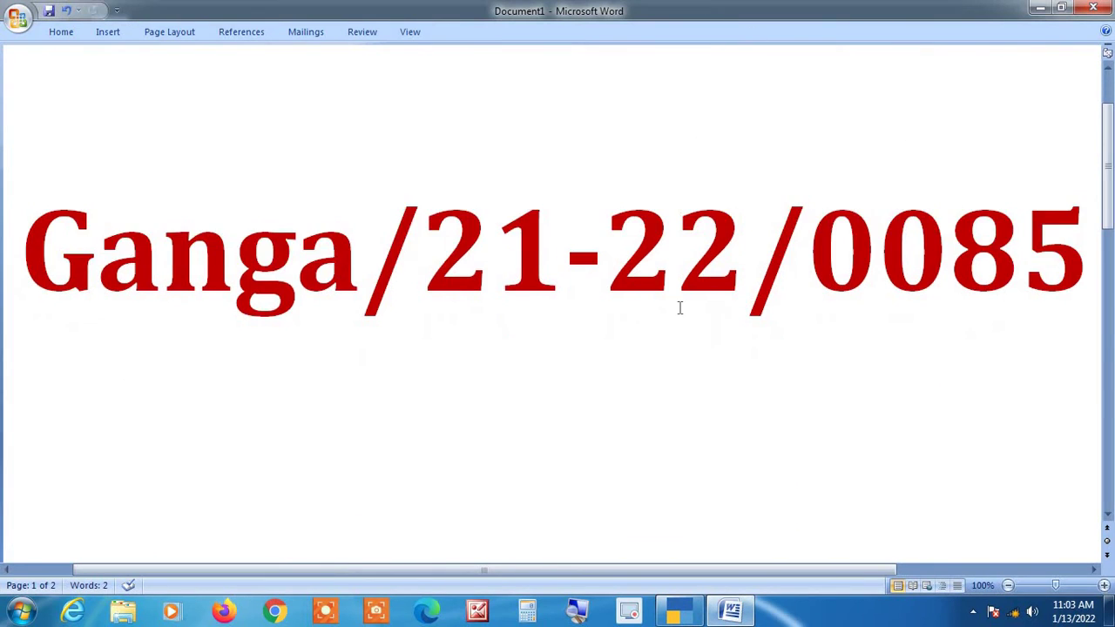
scroll(683, 303, "down", 12)
scroll(685, 286, "down", 6)
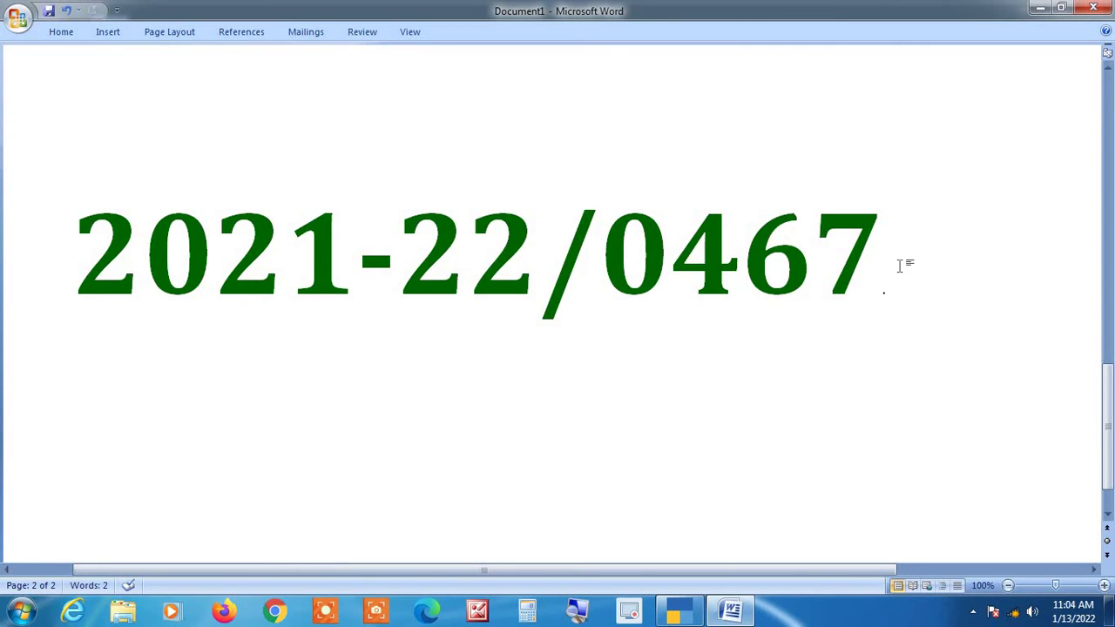
key("alt+Tab")
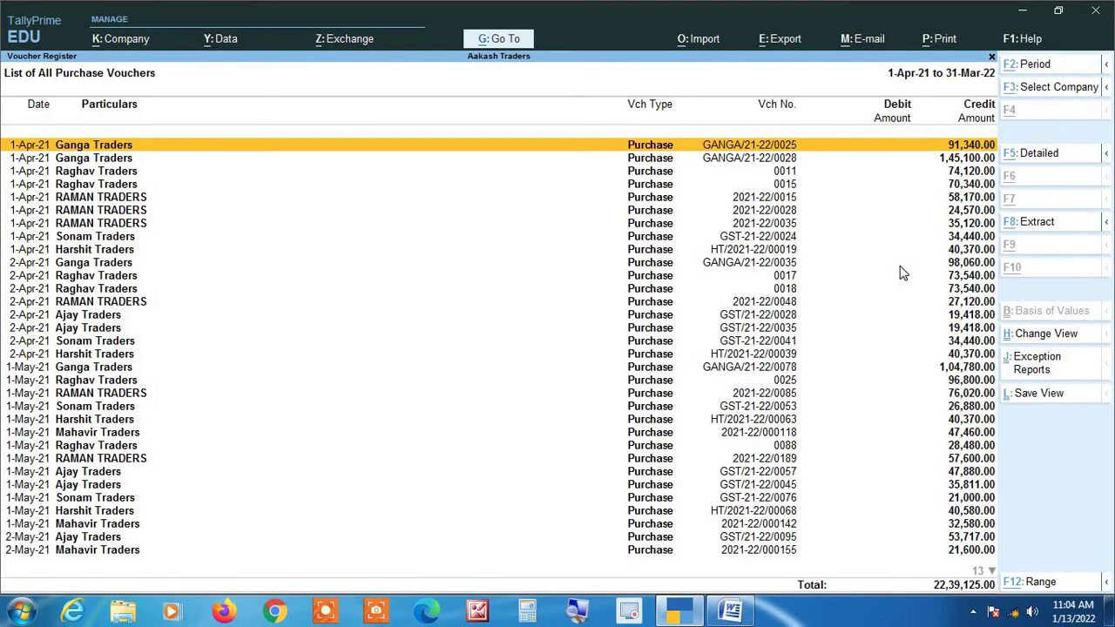
Open the Ctrl+F12 filter and set 'Voucher having Reference equal to'.
key("ctrl+F12")
key("Return")
type("ref")
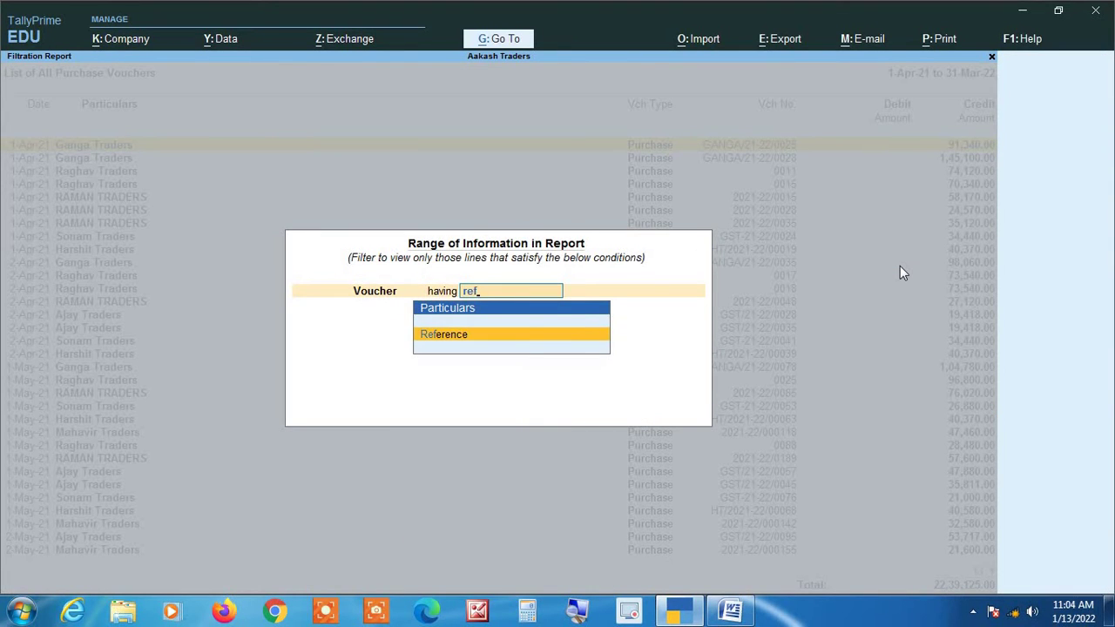
key("Return")
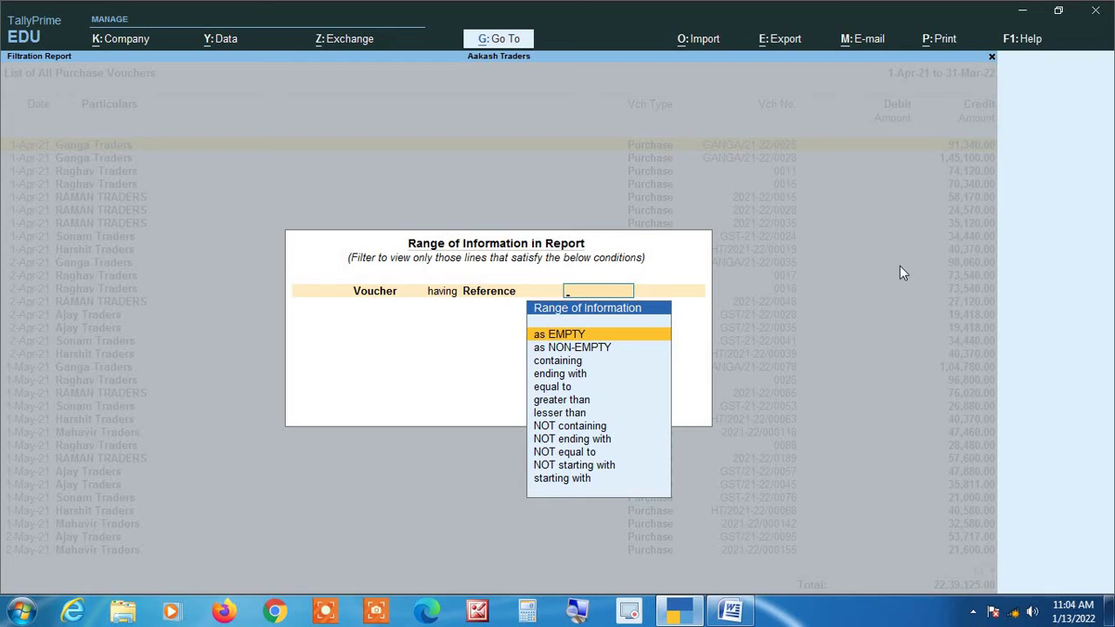
type("e")
key("Return")
key("Down")
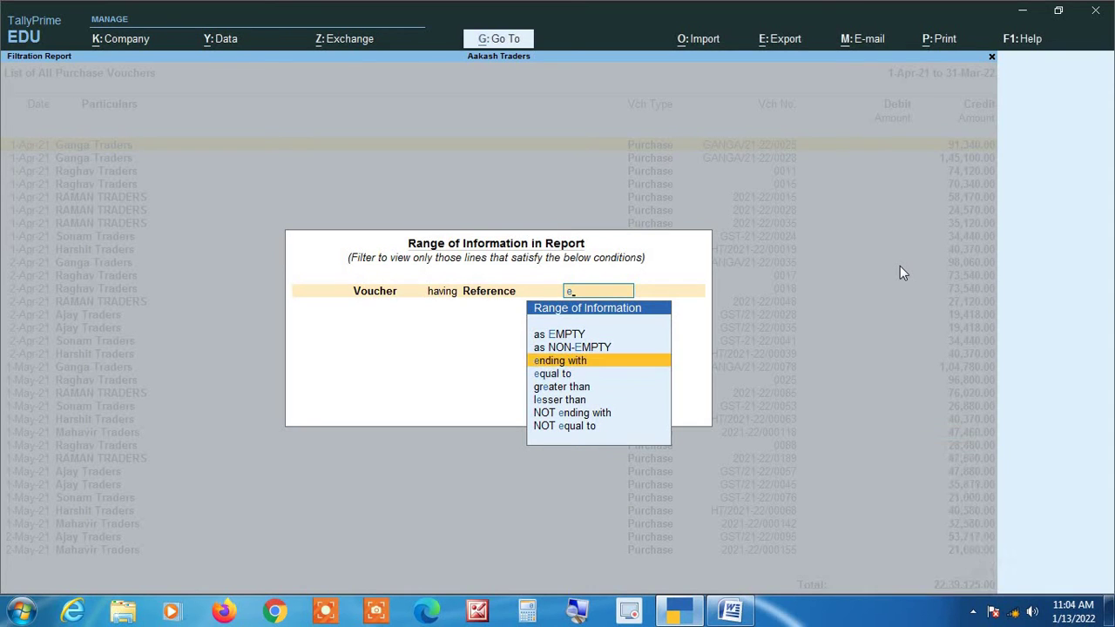
key("Down")
key("Return")
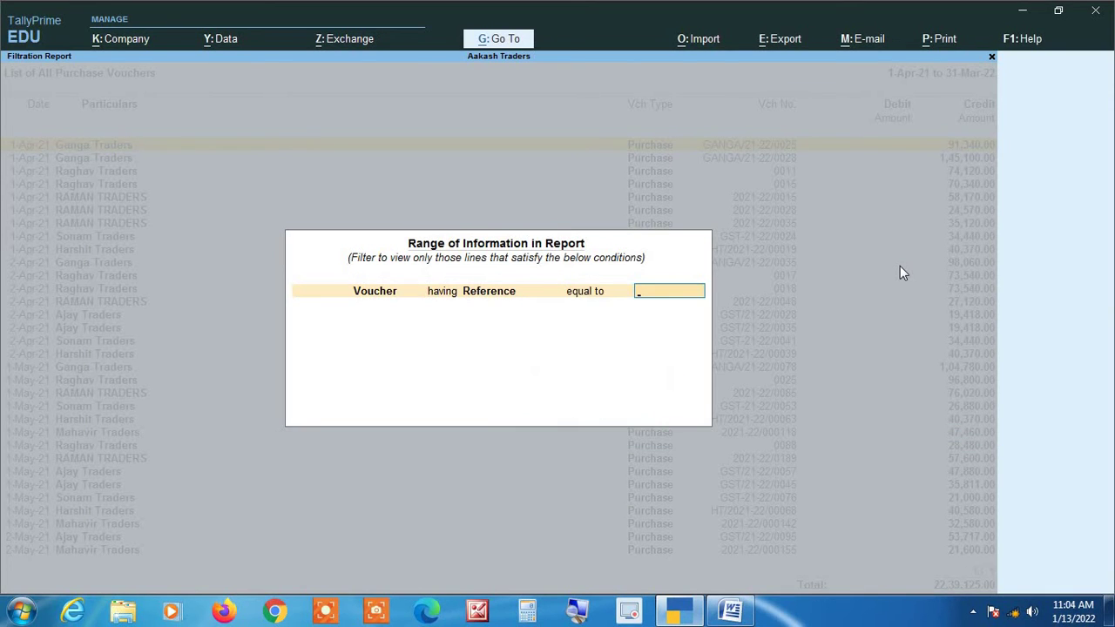
Filter by reference 2021-22/0467, find no vouchers, and exit to the Gateway of Tally.
key("alt+Tab")
key("alt+Tab")
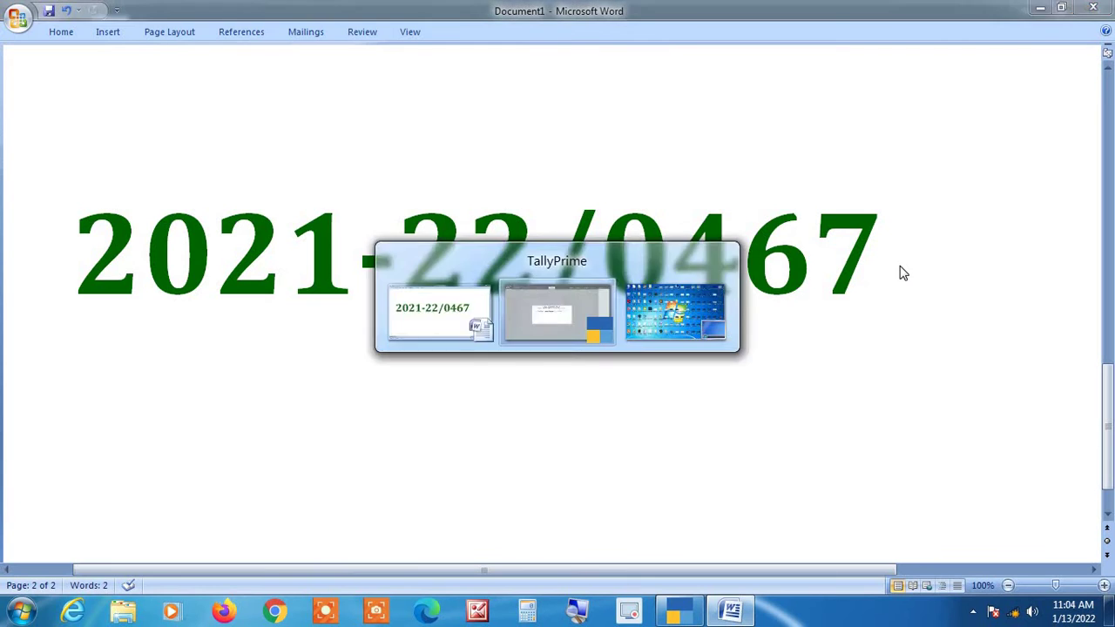
type("2021-22/")
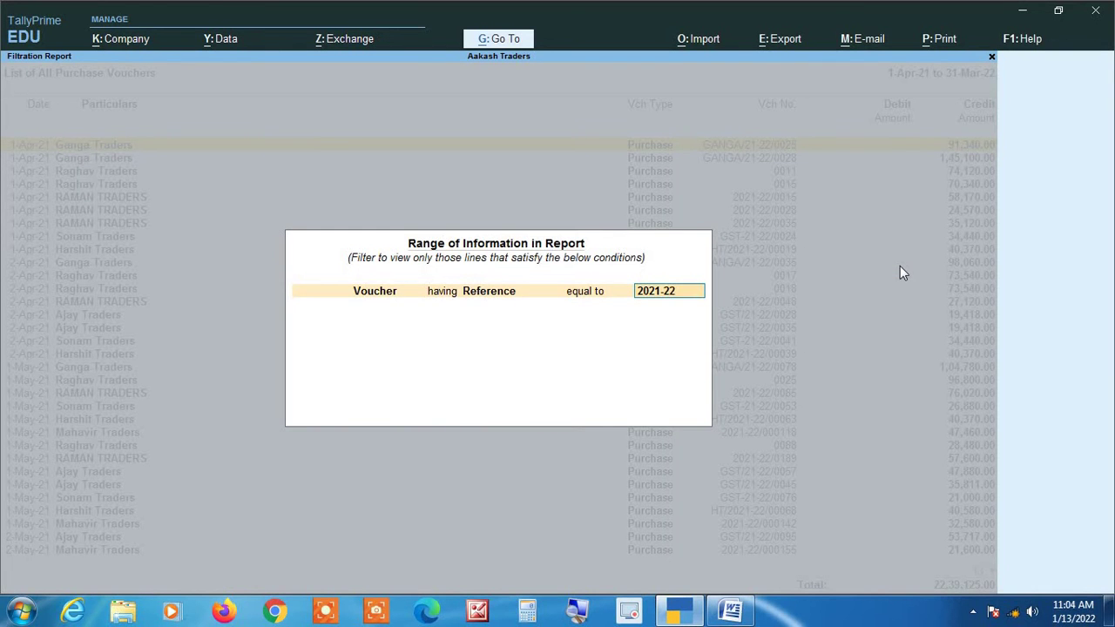
key("alt+Tab")
key("alt+Tab")
type("0467")
key("Return")
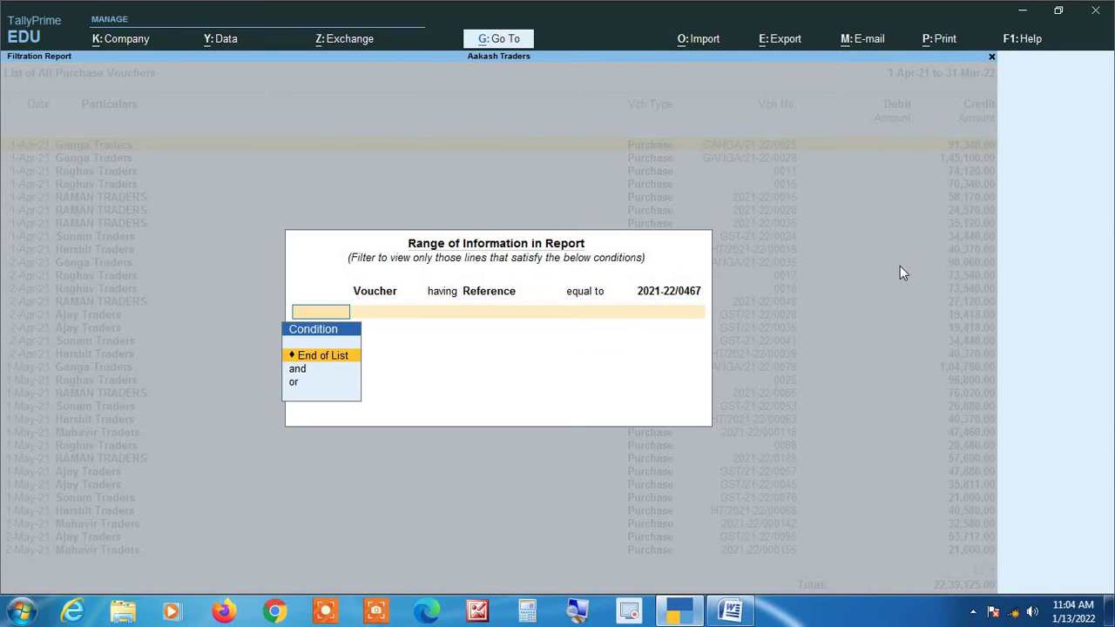
key("Return")
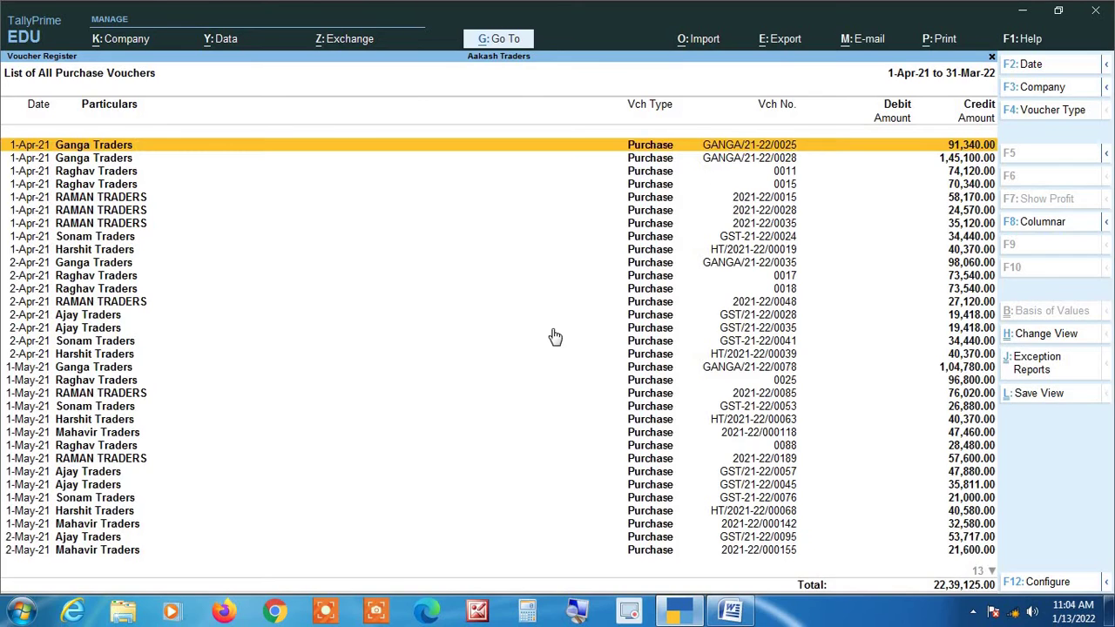
key("Escape")
key("Escape")
key("Escape")
key("Escape")
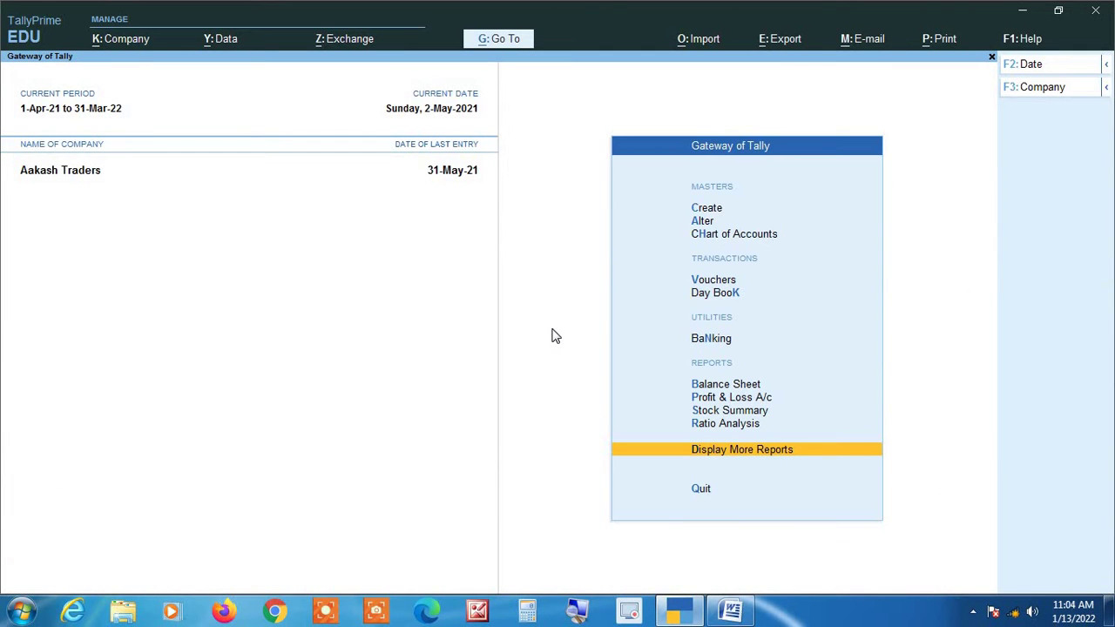
Open the Day Book and set its period from 1-4-21 to 31-3-22.
key("Up")
key("Up")
key("Up")
key("Up")
key("Up")
key("Up")
key("Up")
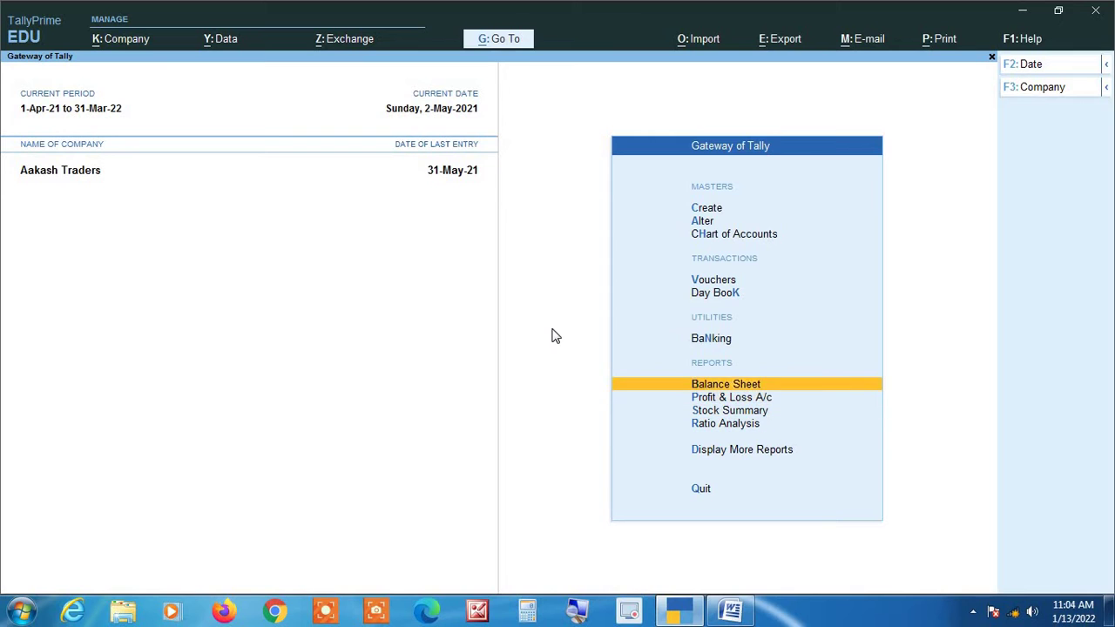
key("Down")
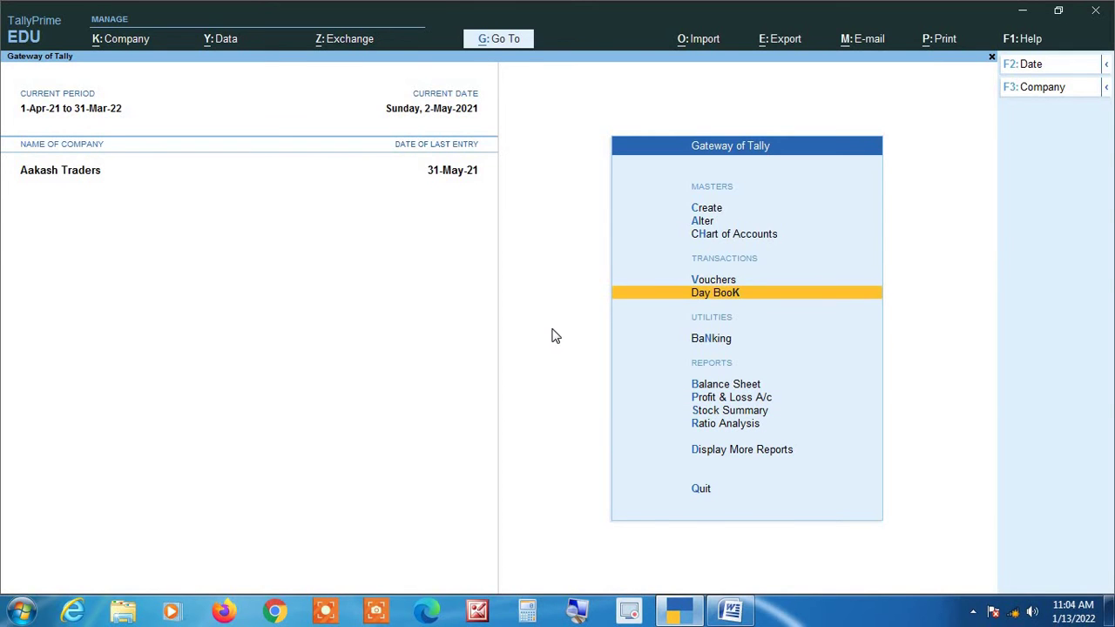
key("Return")
key("alt+F2")
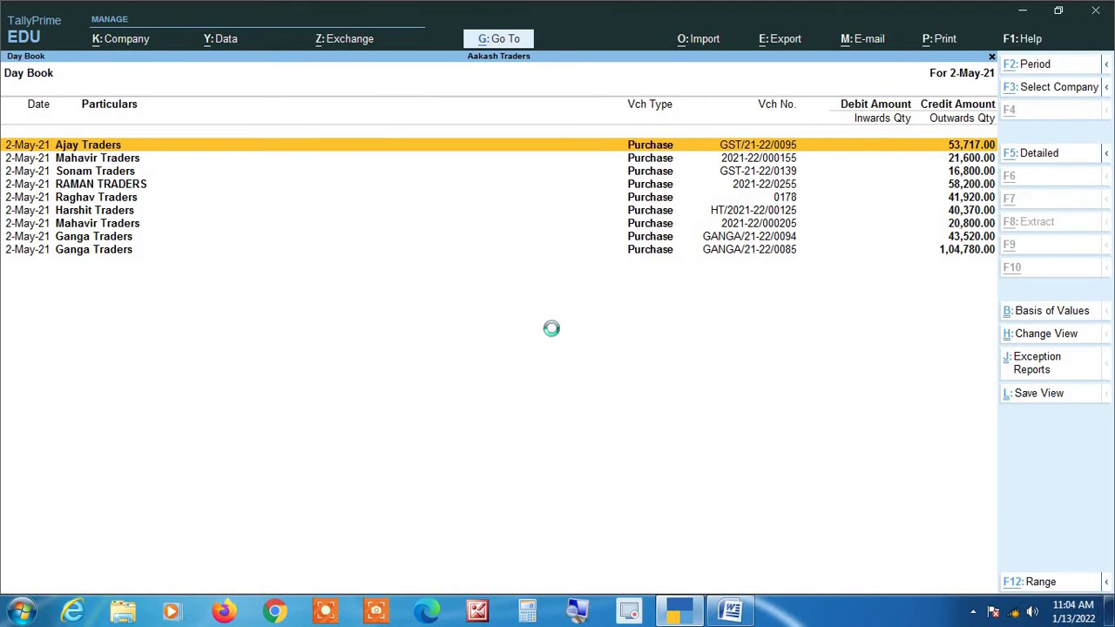
type("1-4-21")
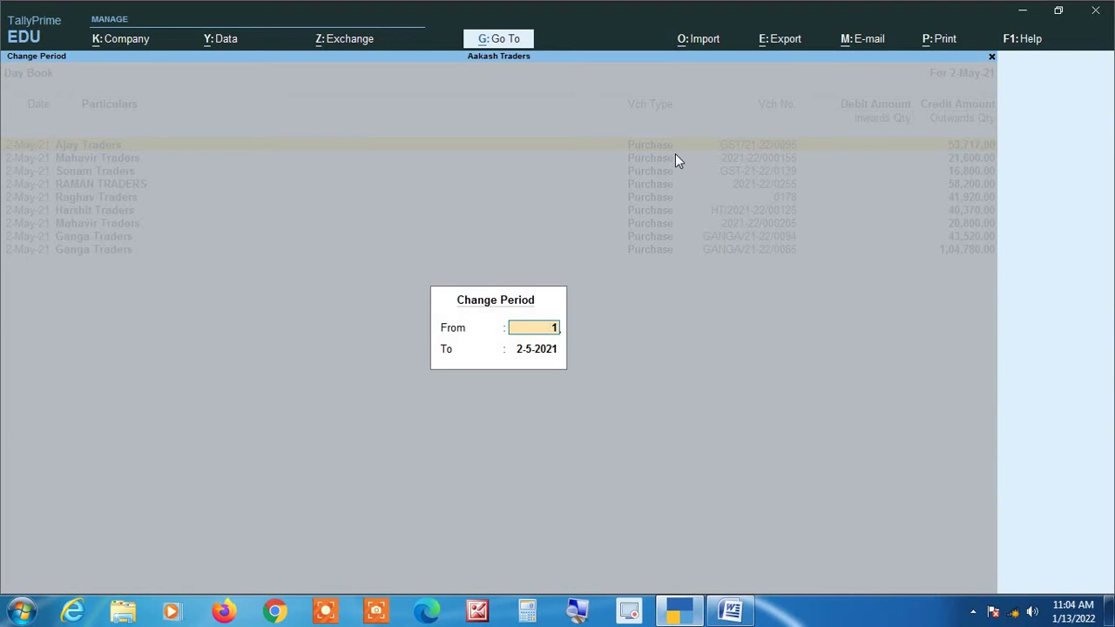
key("Return")
type("31-3-22")
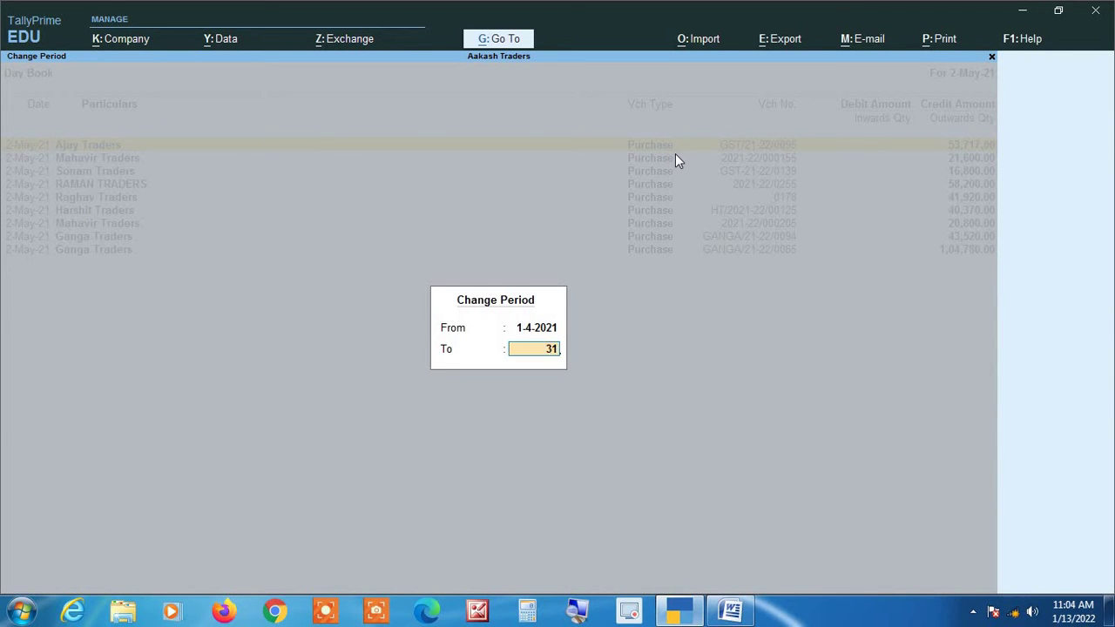
key("Return")
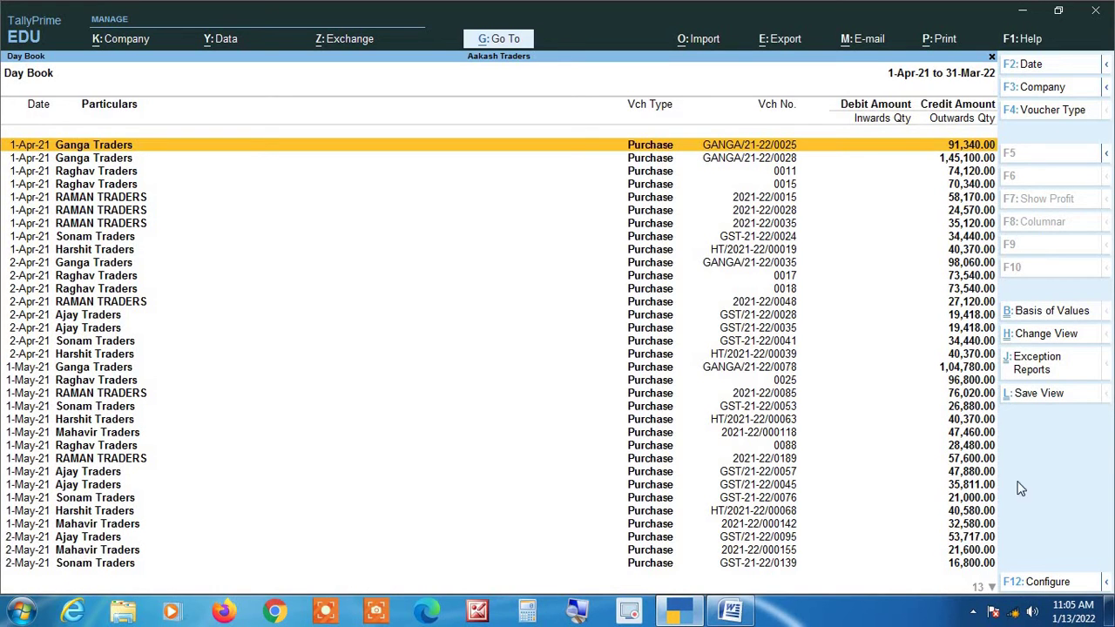
key("alt+F12")
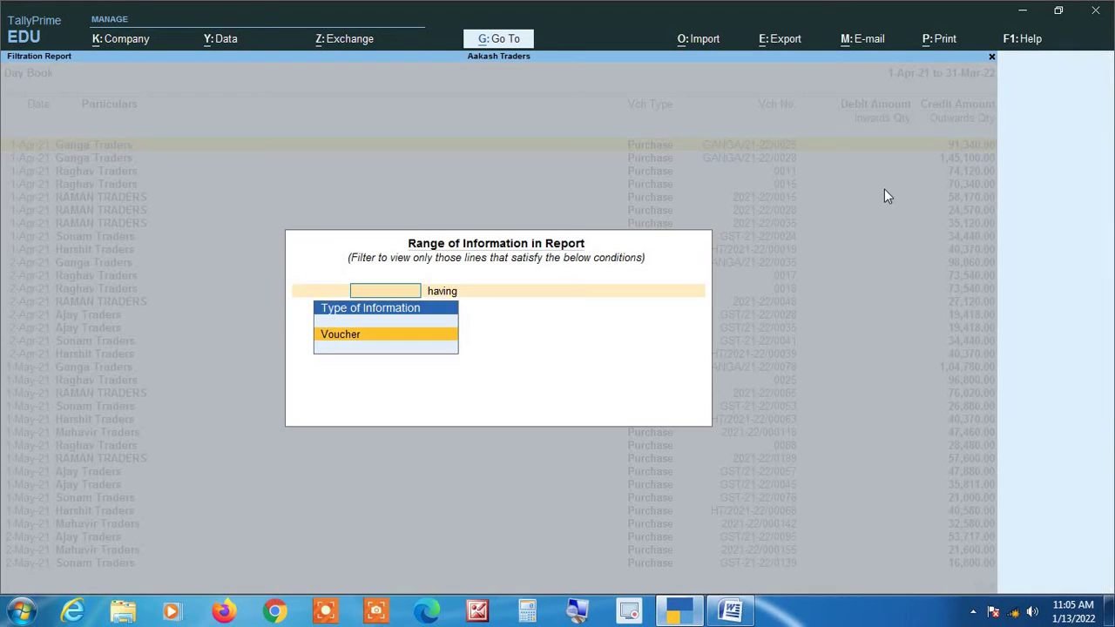
key("Return")
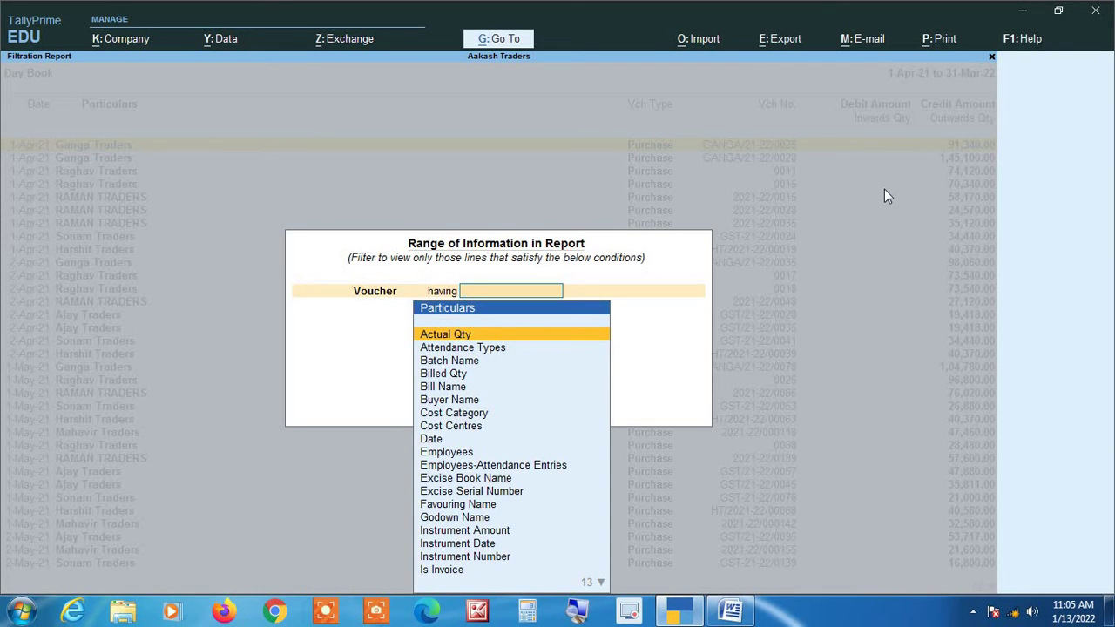
type("refe")
key("Return")
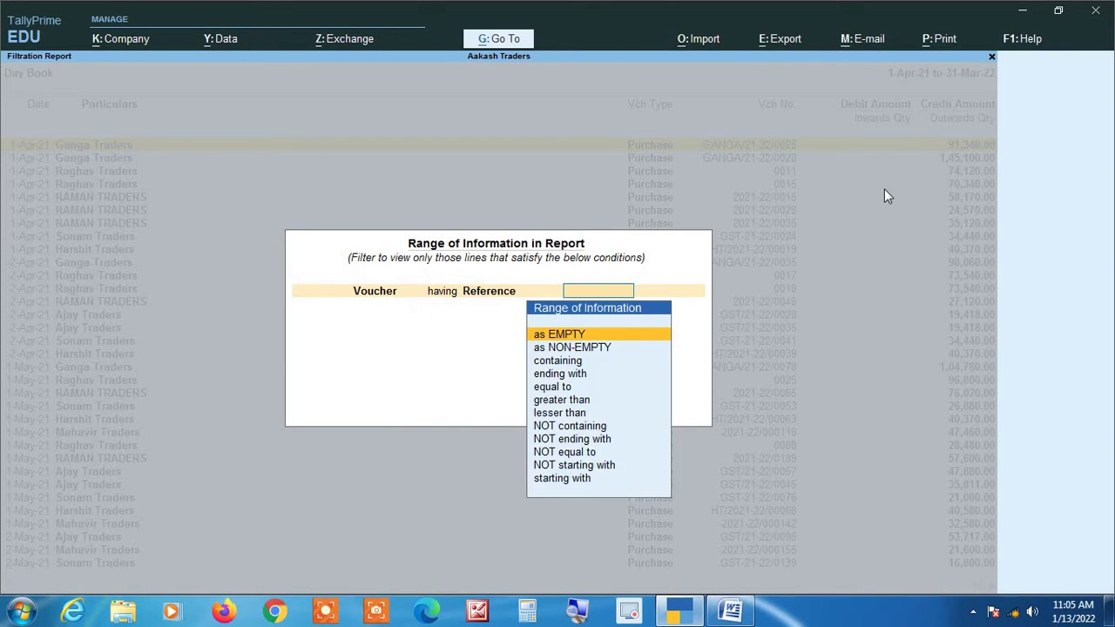
type("e")
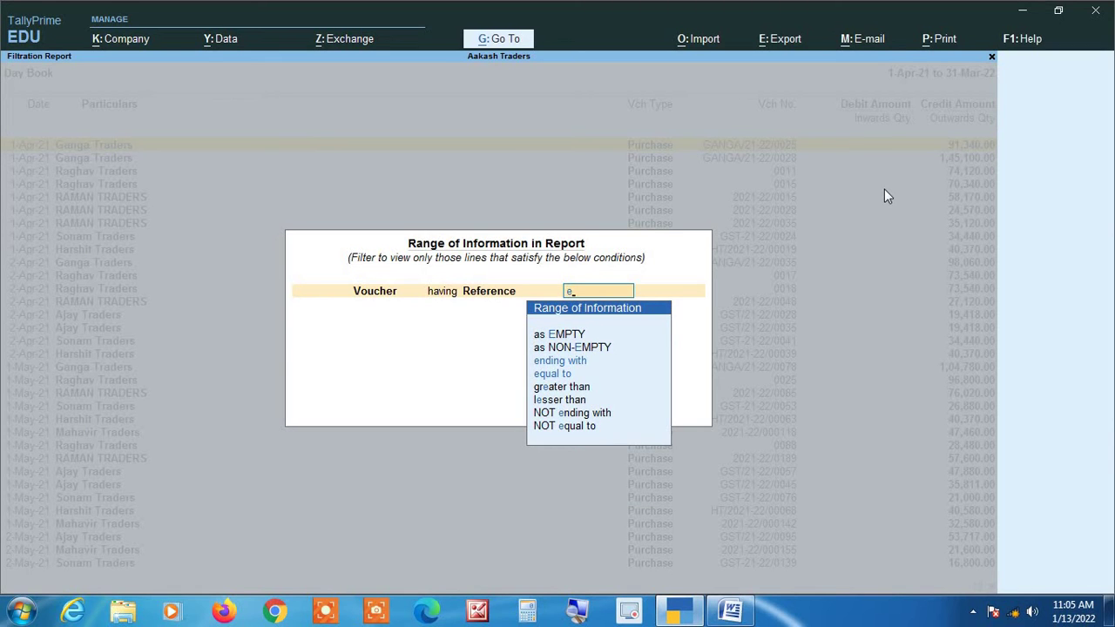
key("Down")
key("Down")
key("Return")
key("alt+Tab")
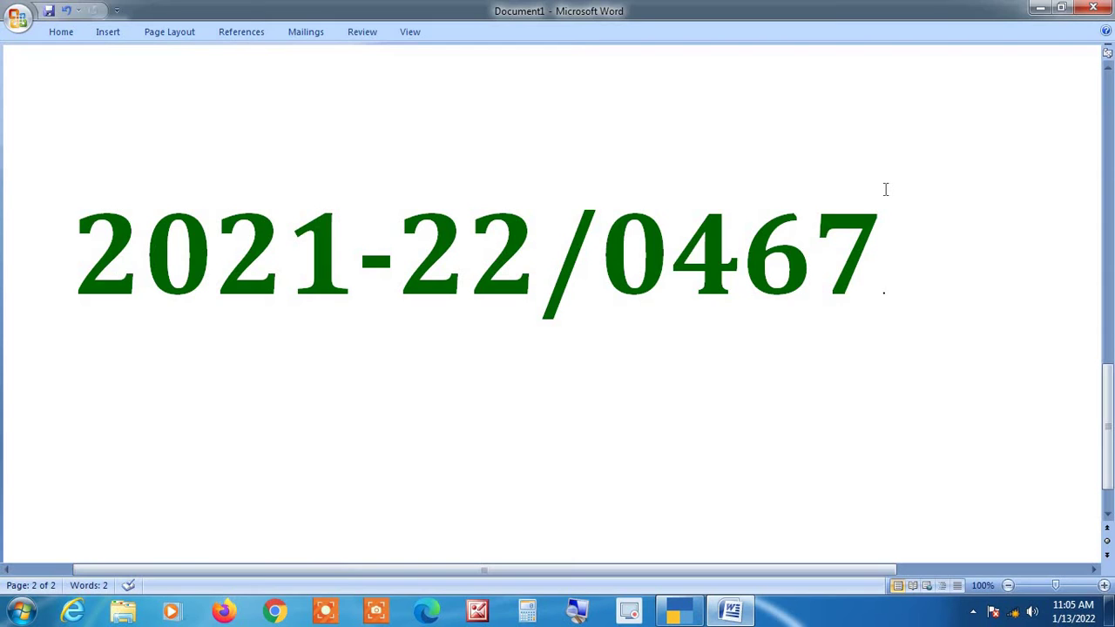
key("alt+Tab")
type("2021")
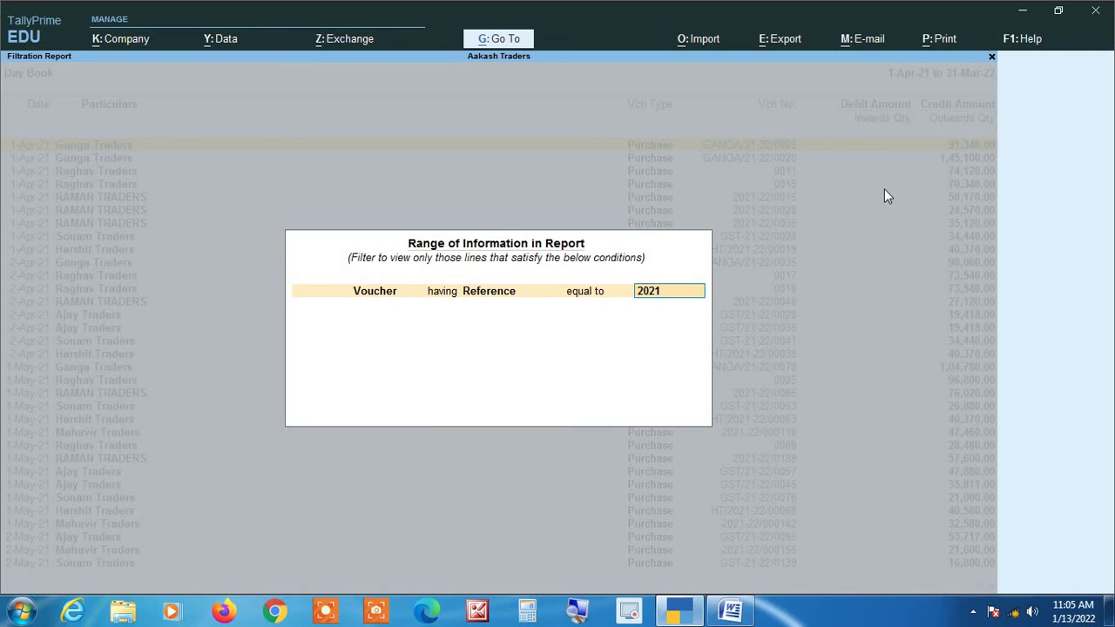
type("-22/0467")
key("Return")
key("Return")
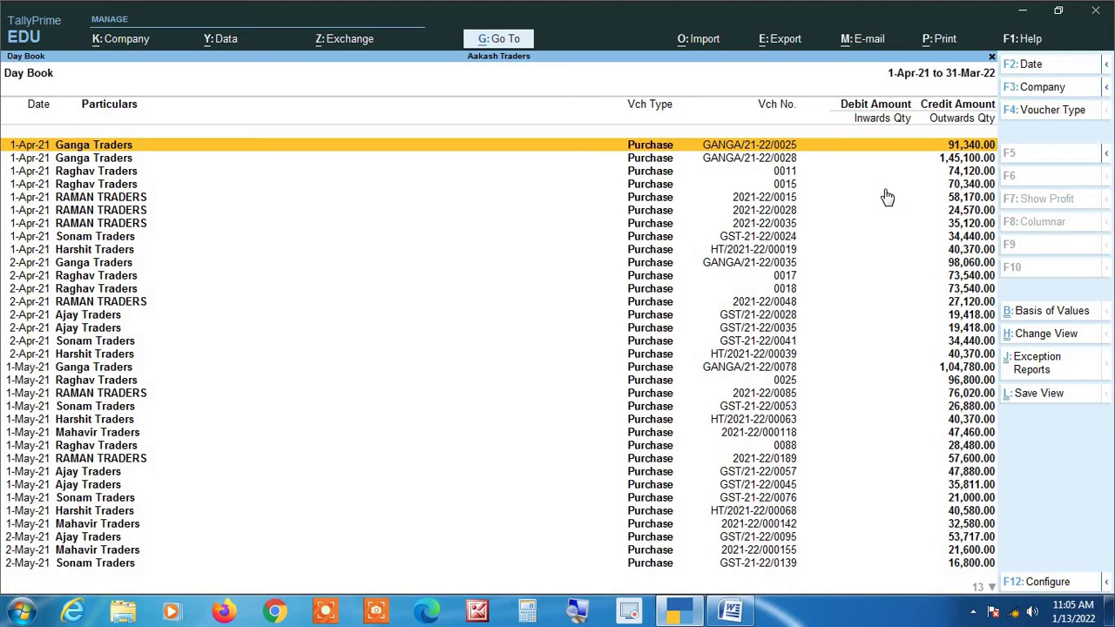
key("Return")
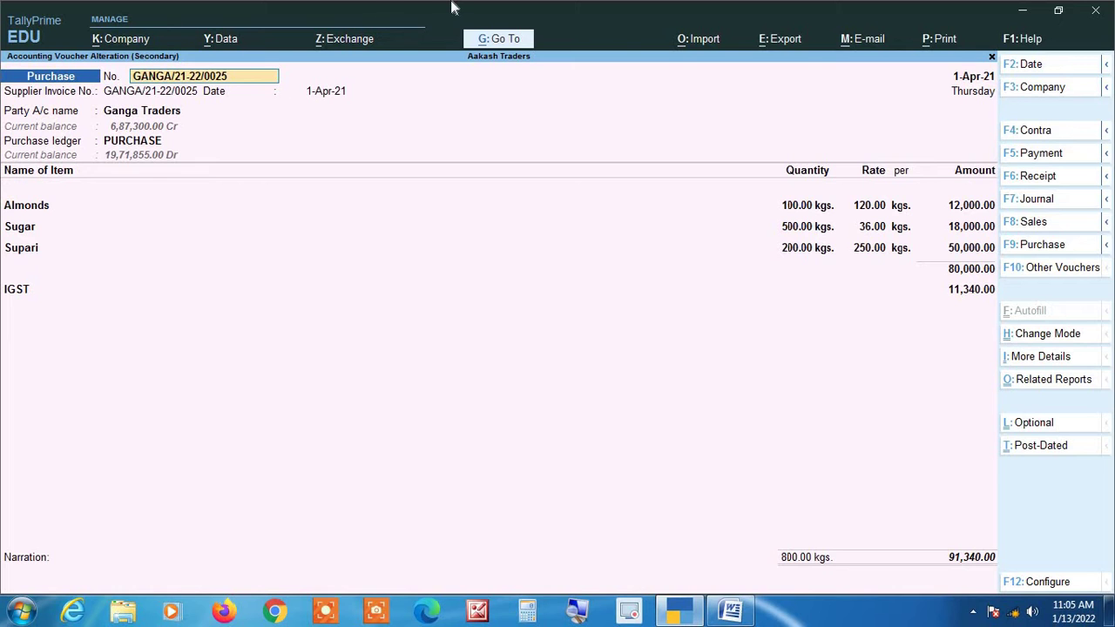
key("BackSpace")
key("Escape")
key("y")
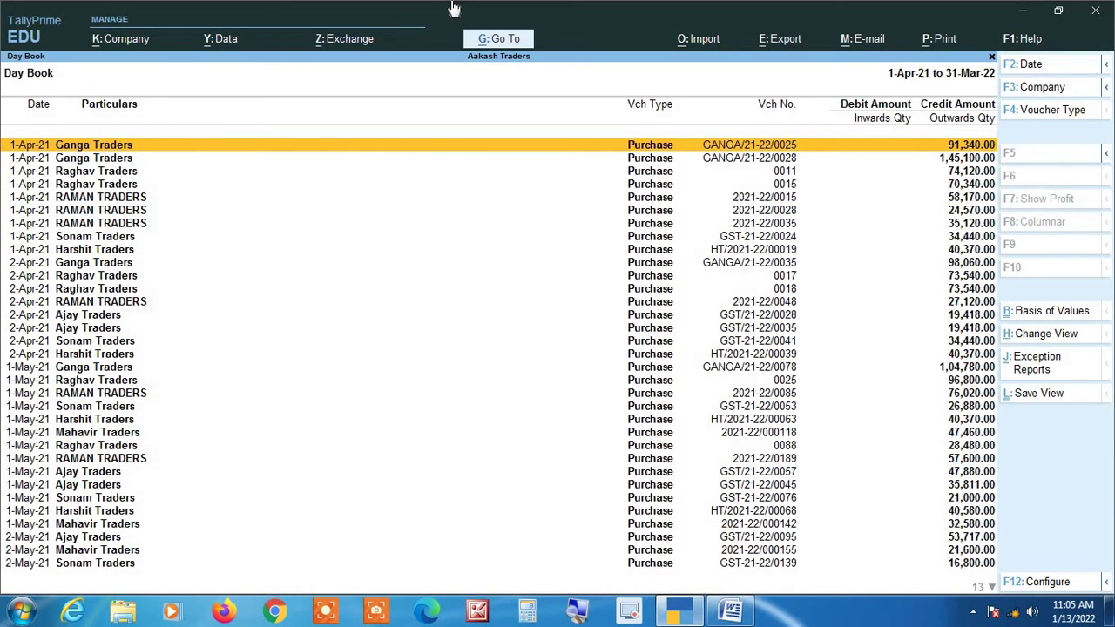
key("alt+F12")
Filter the Day Book on Voucher Number equal to 2021-22/0467 to isolate RAMAN TRADERS' sales entry.
key("Return")
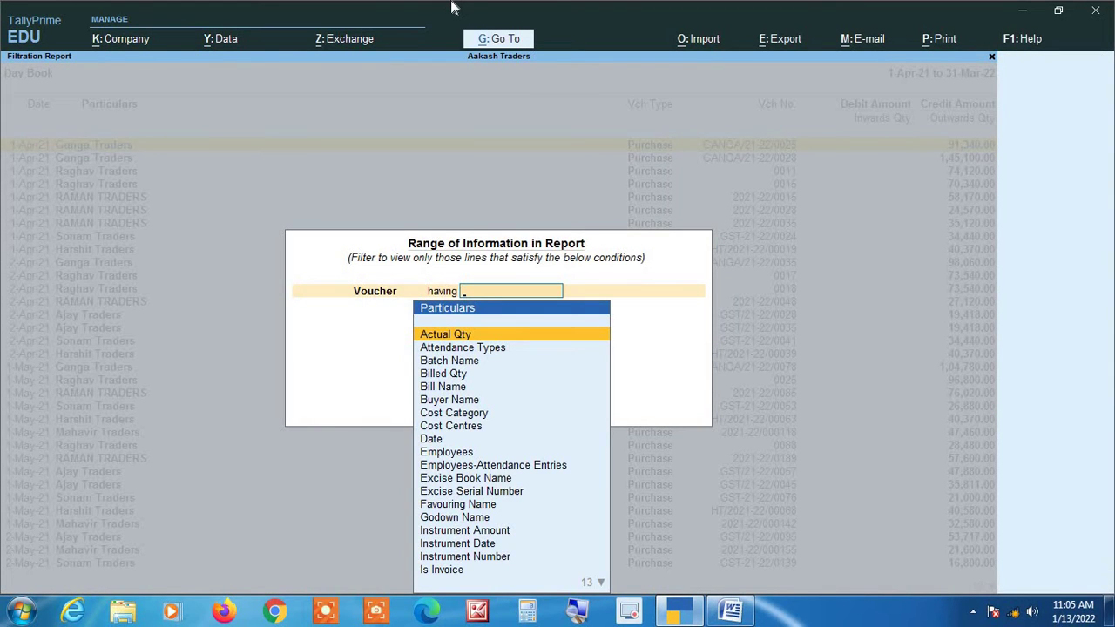
type("vou")
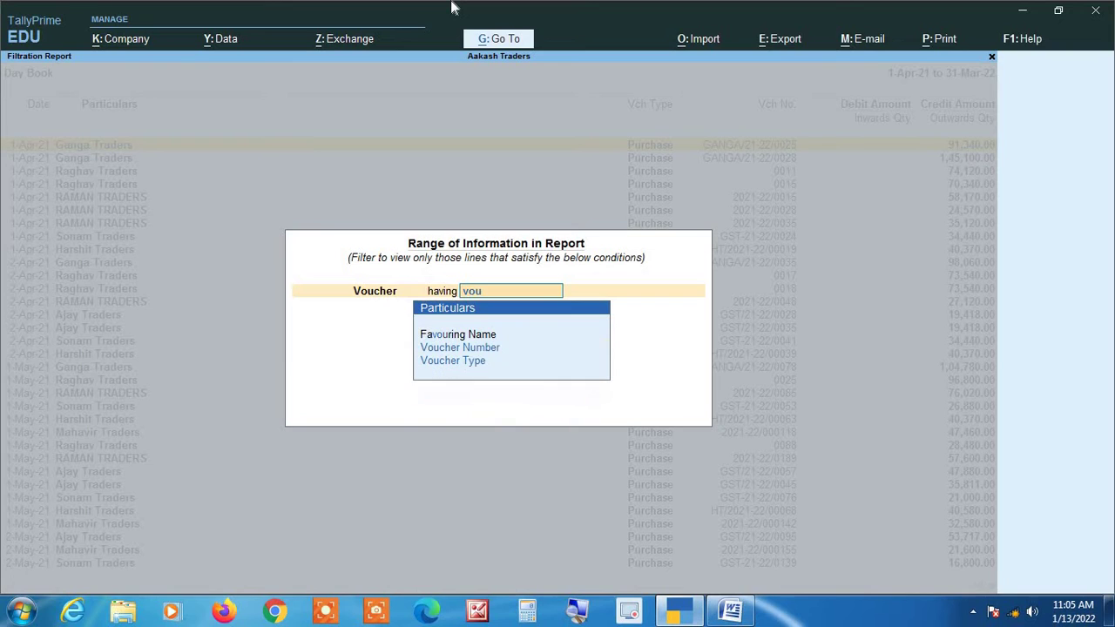
key("Down")
key("Return")
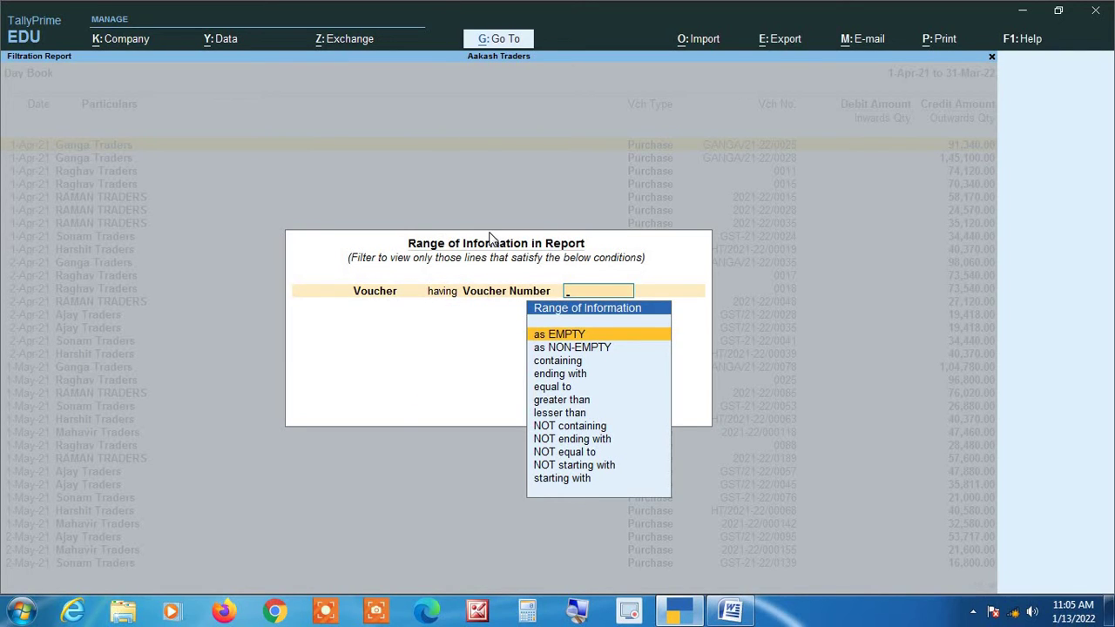
key("Down")
key("Down")
key("Down")
key("Down")
key("Return")
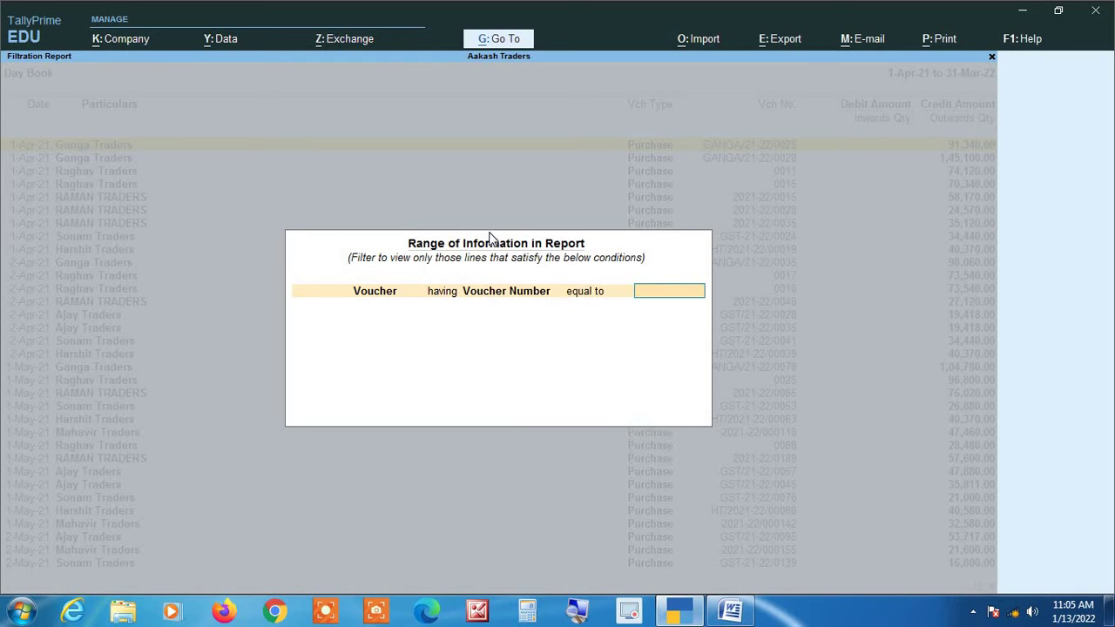
key("alt+Tab")
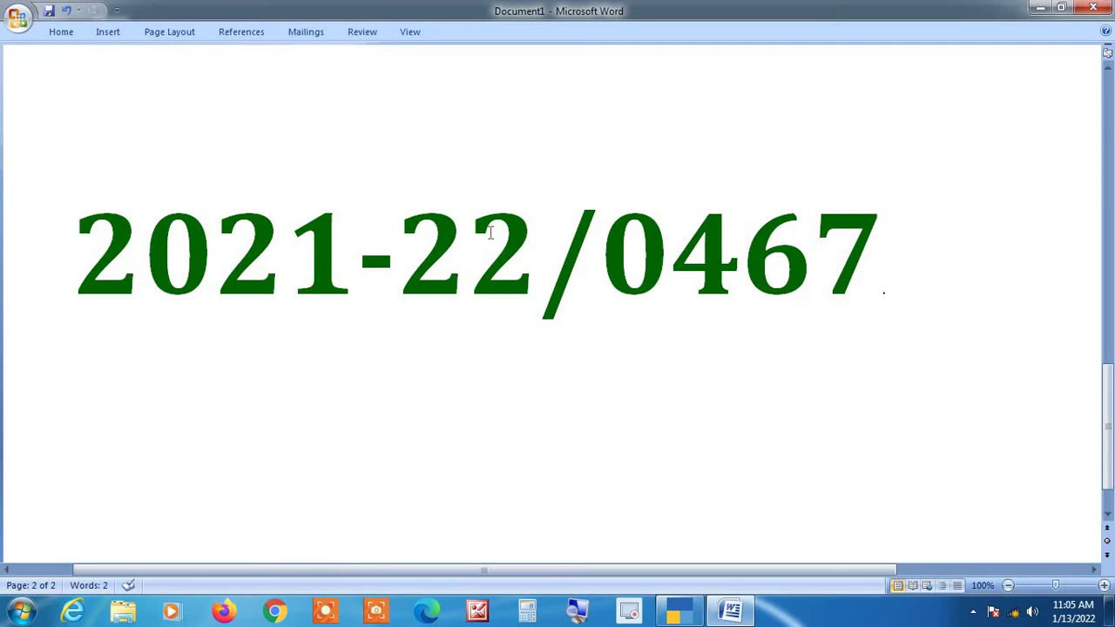
key("alt+Tab")
type("2021-")
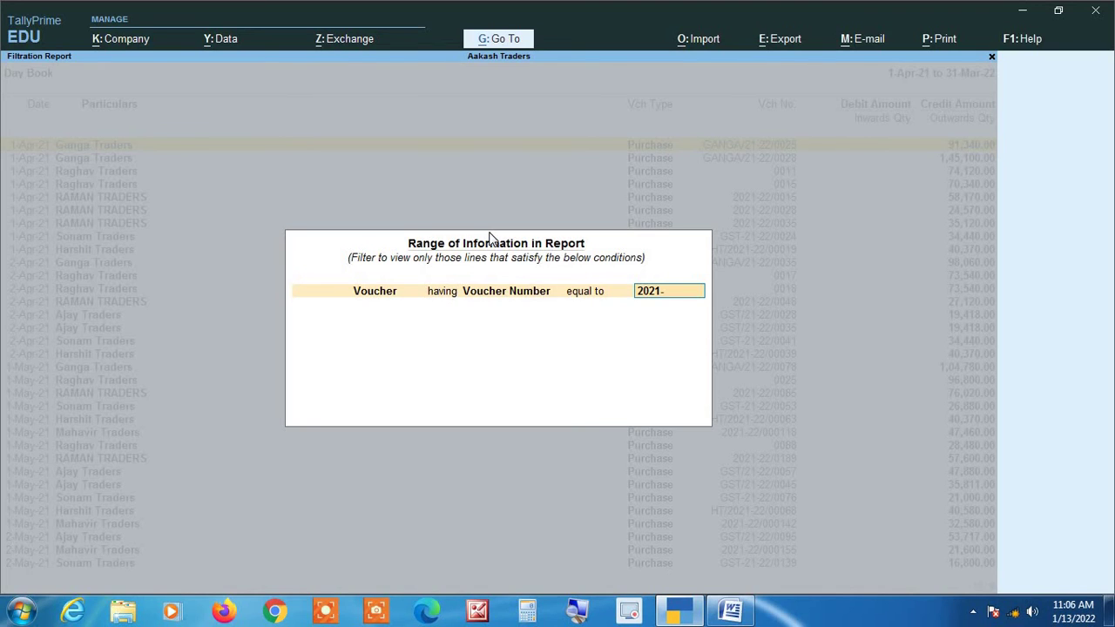
type("22/0467")
key("alt+Tab")
key("alt+Tab")
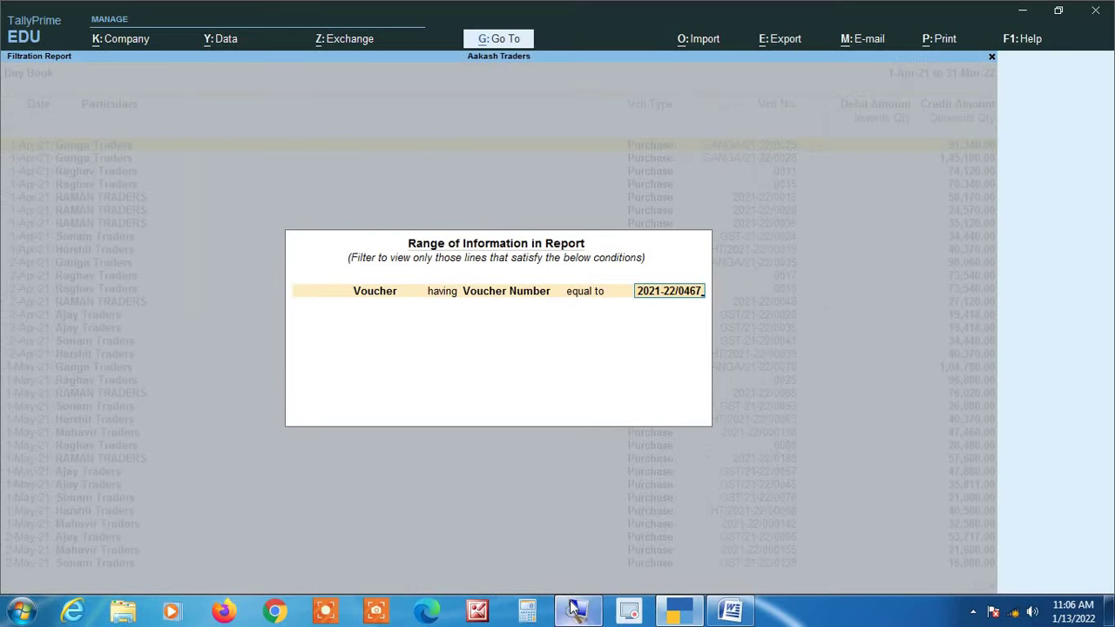
key("Return")
key("Return")
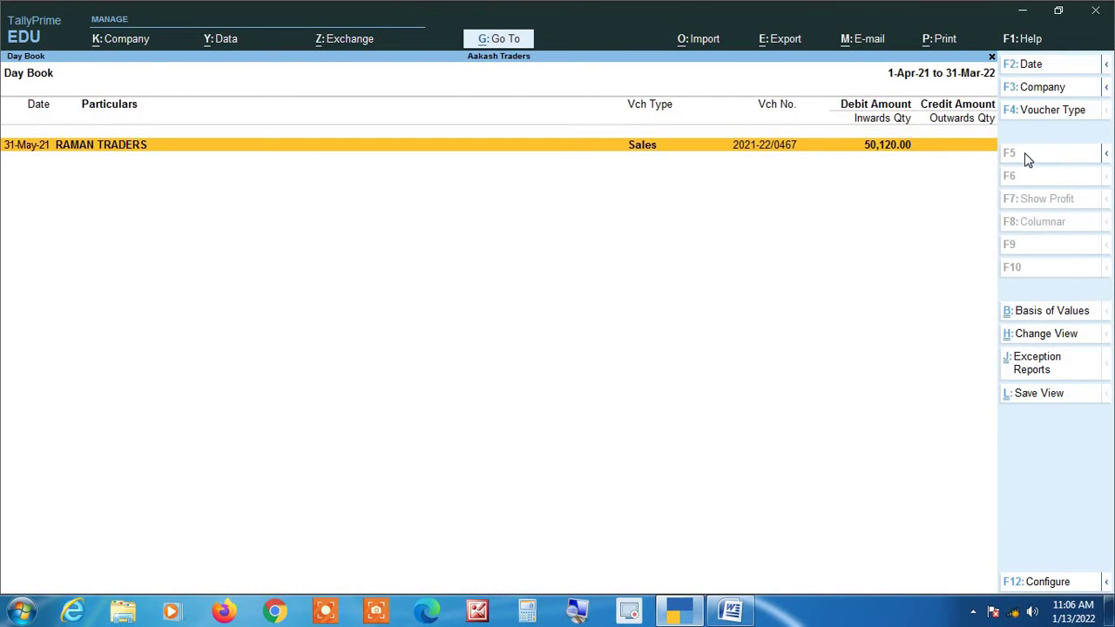
Change voucher 2021-22/0467 to Purchase with supplier invoice 2021-22/0467 and the PURCHASE ledger, then save.
key("Return")
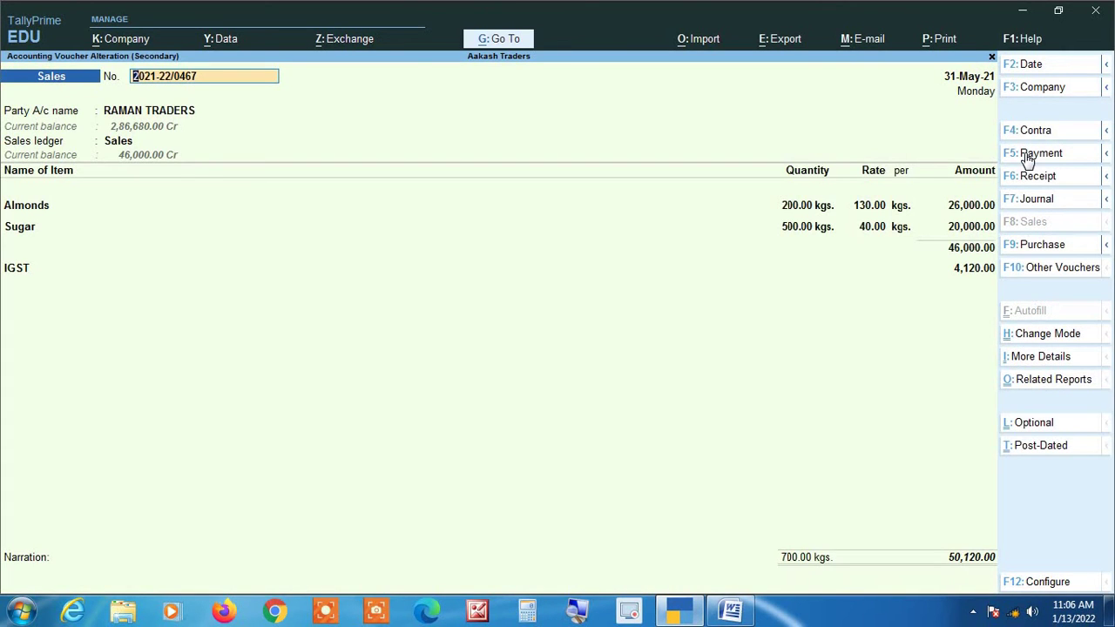
key("F9")
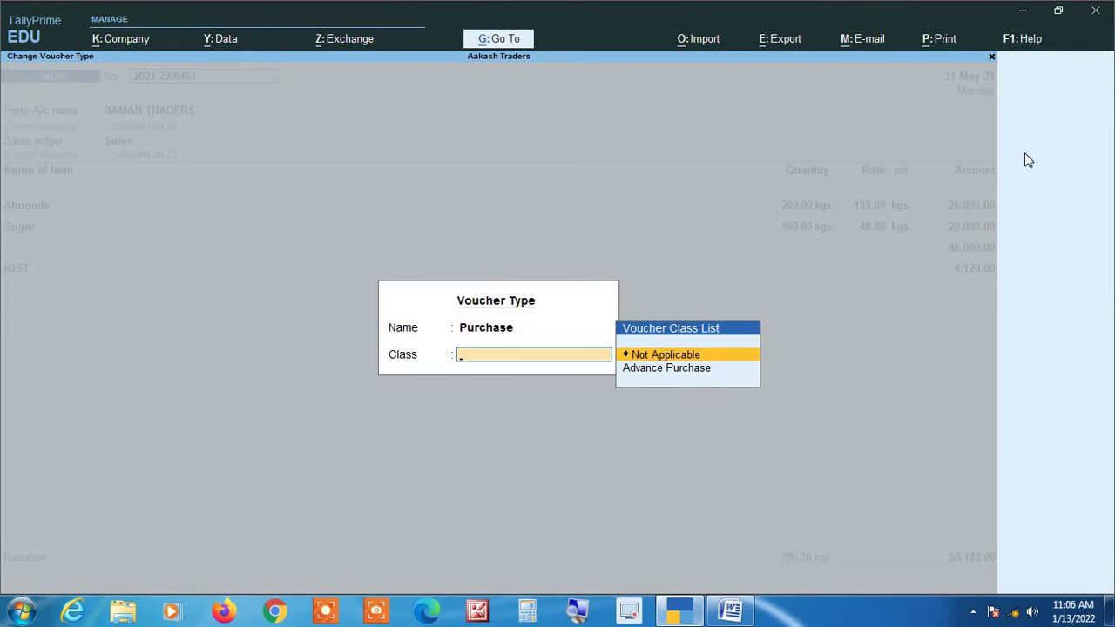
key("Return")
key("Return")
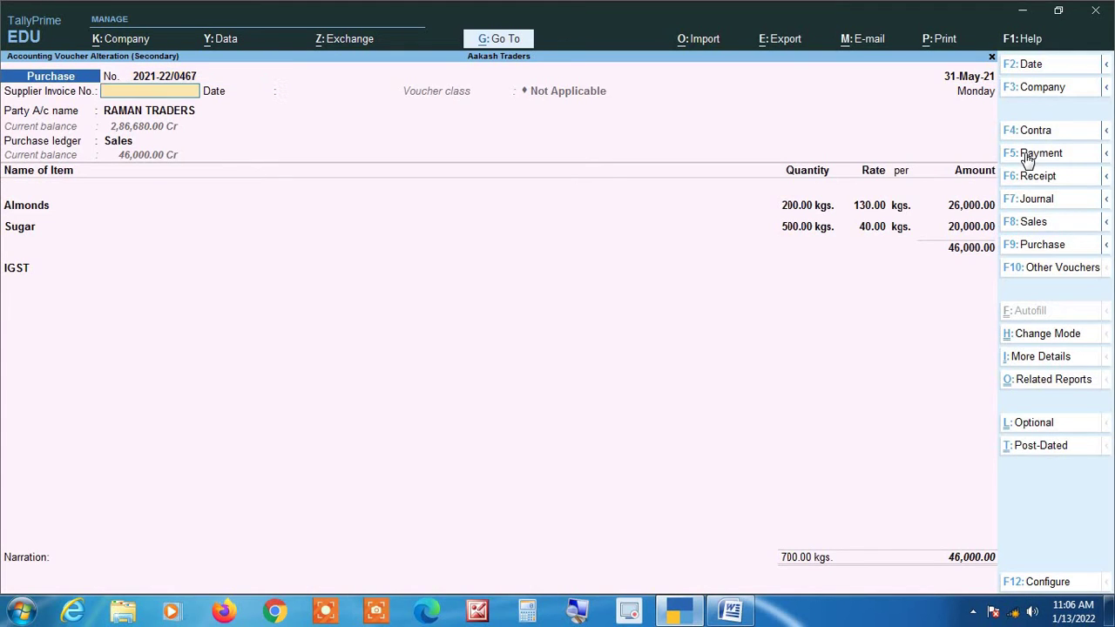
type("2021-22/0467")
key("Return")
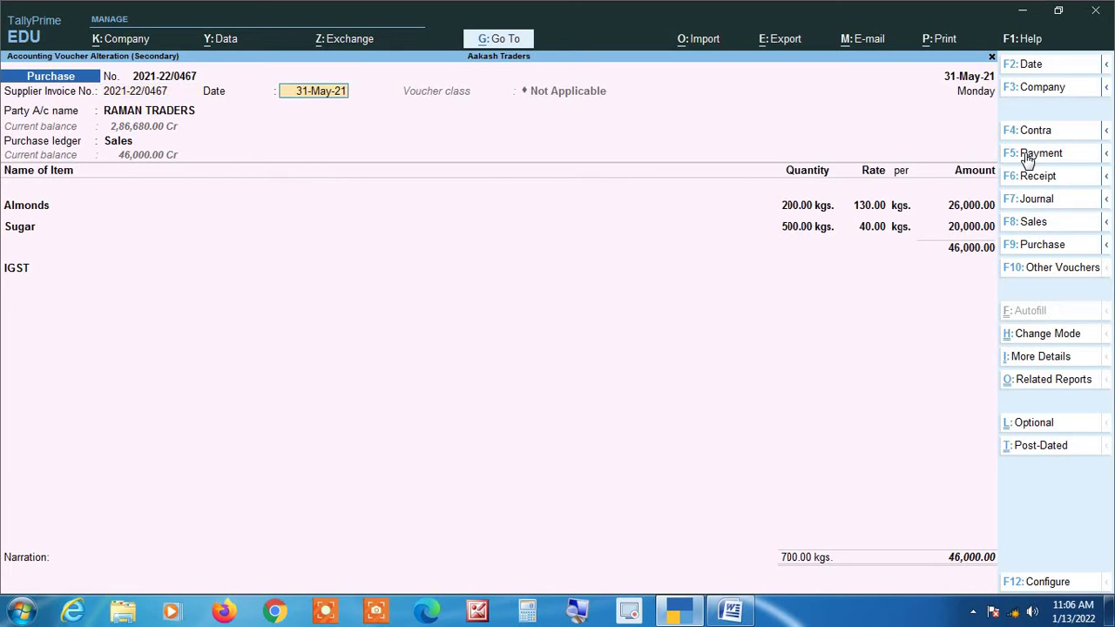
key("Return")
key("Return")
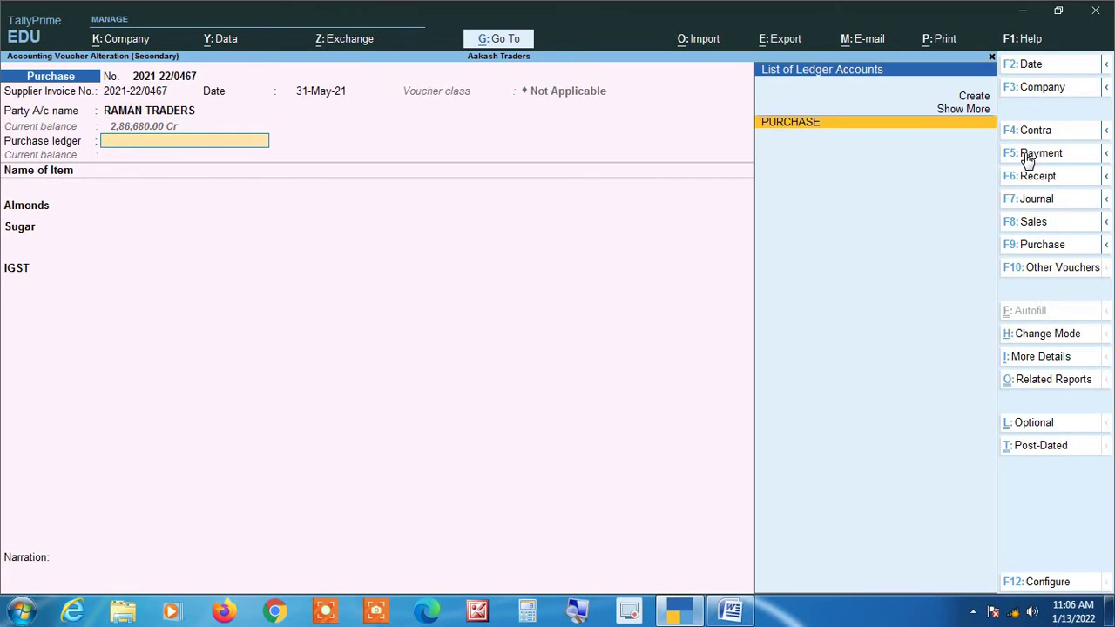
key("Return")
key("Return")
key("Return")
key("Return")
key("Return")
key("Return")
key("Return")
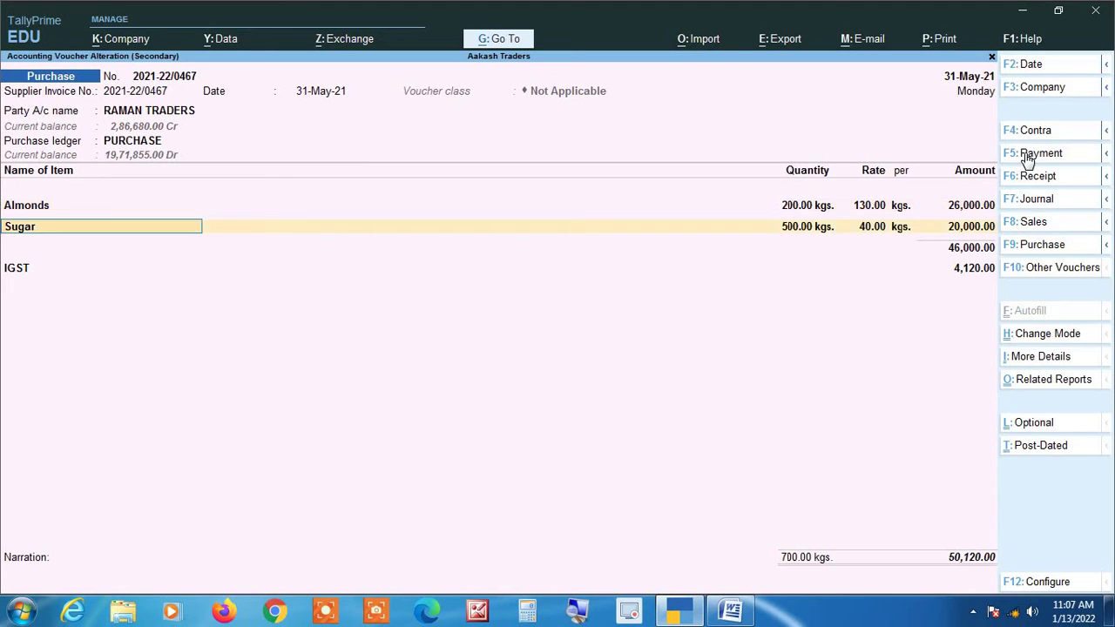
key("Return")
key("Return")
key("Return")
key("Return")
key("Return")
key("Return")
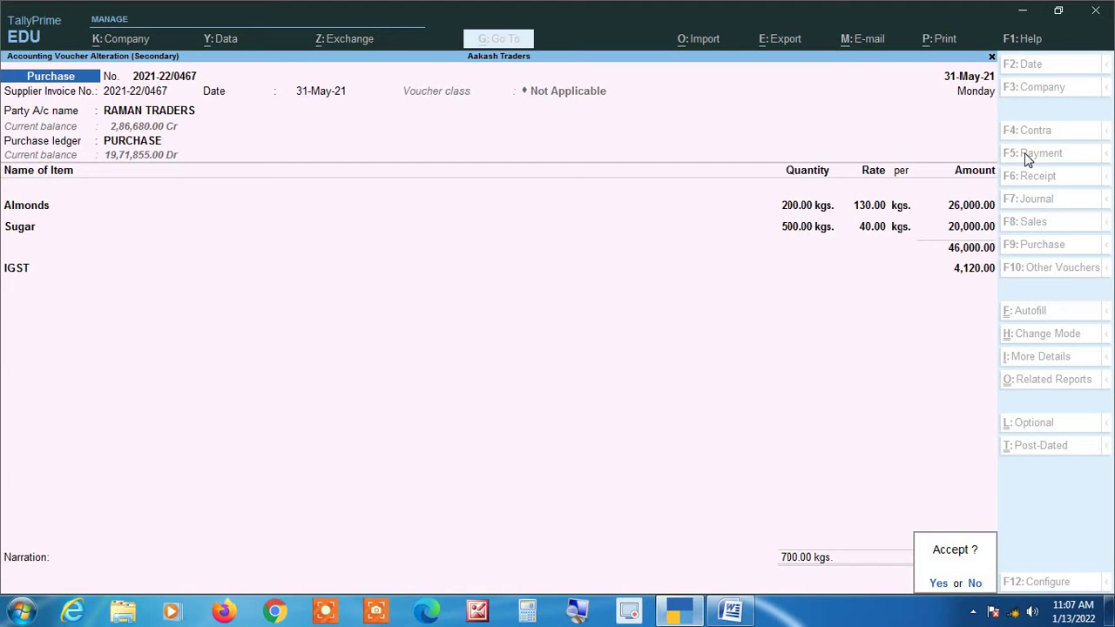
key("Return")
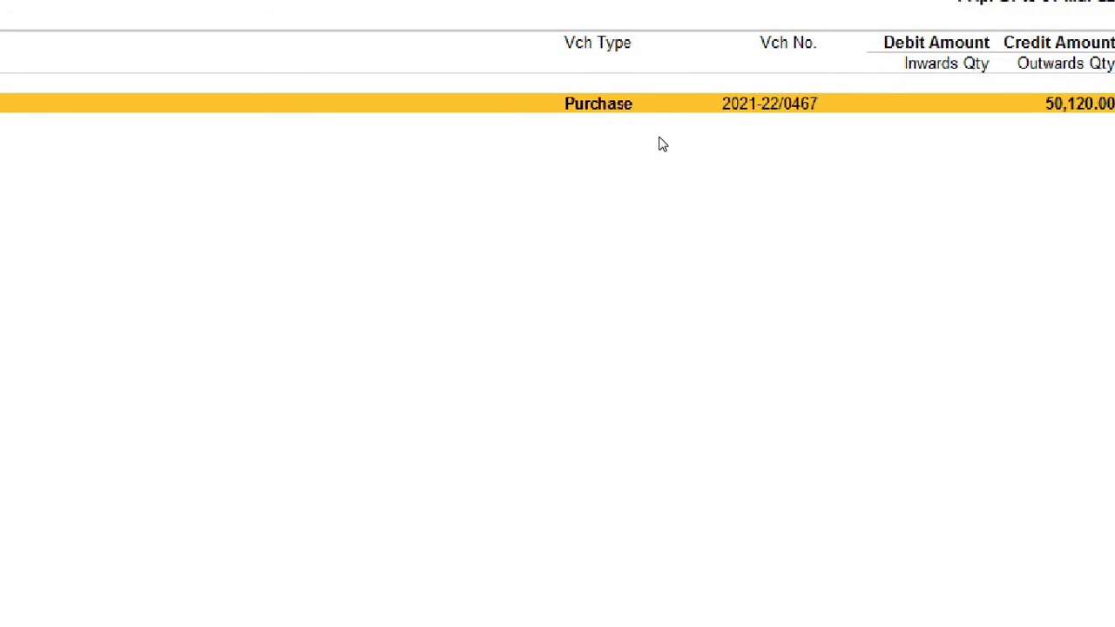
Clear the voucher filter and open May in the Purchase Register.
key("Escape")
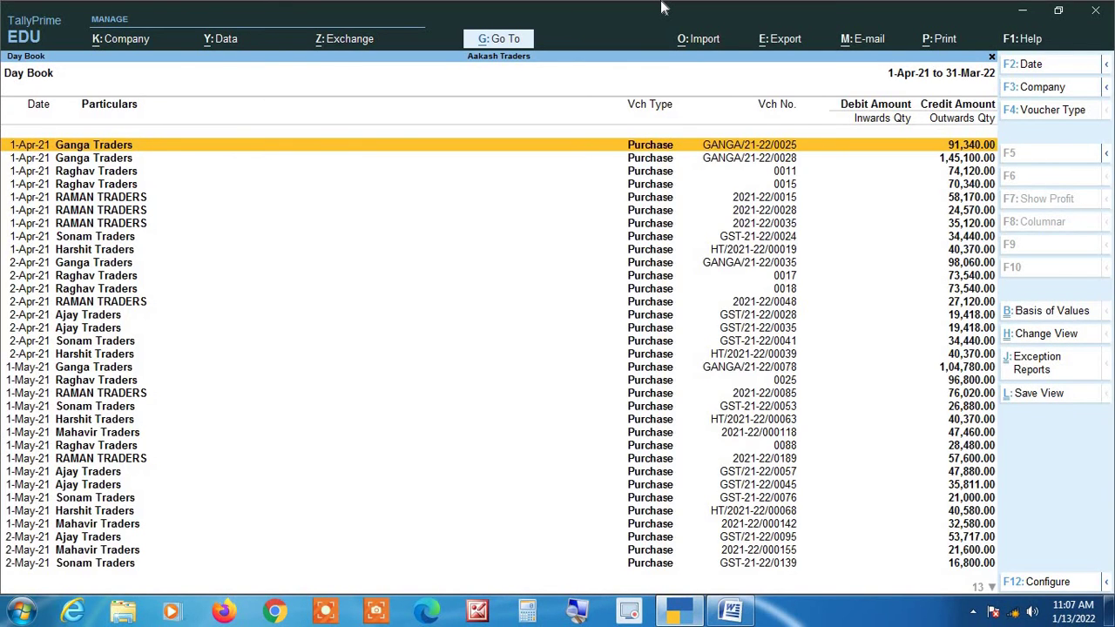
key("Escape")
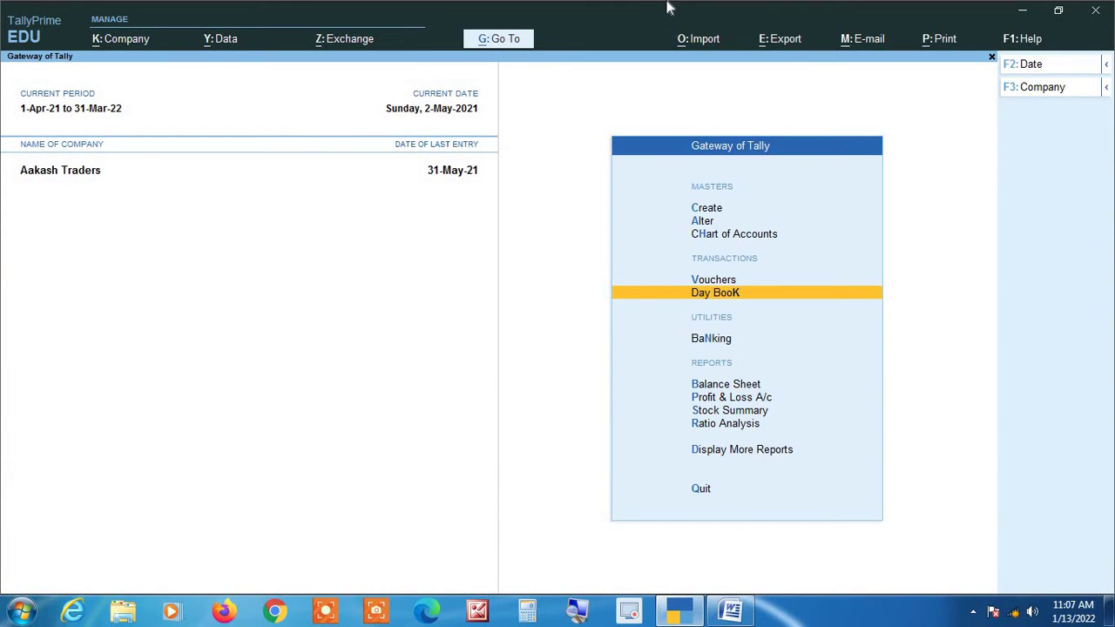
key("d")
key("a")
key("p")
key("Return")
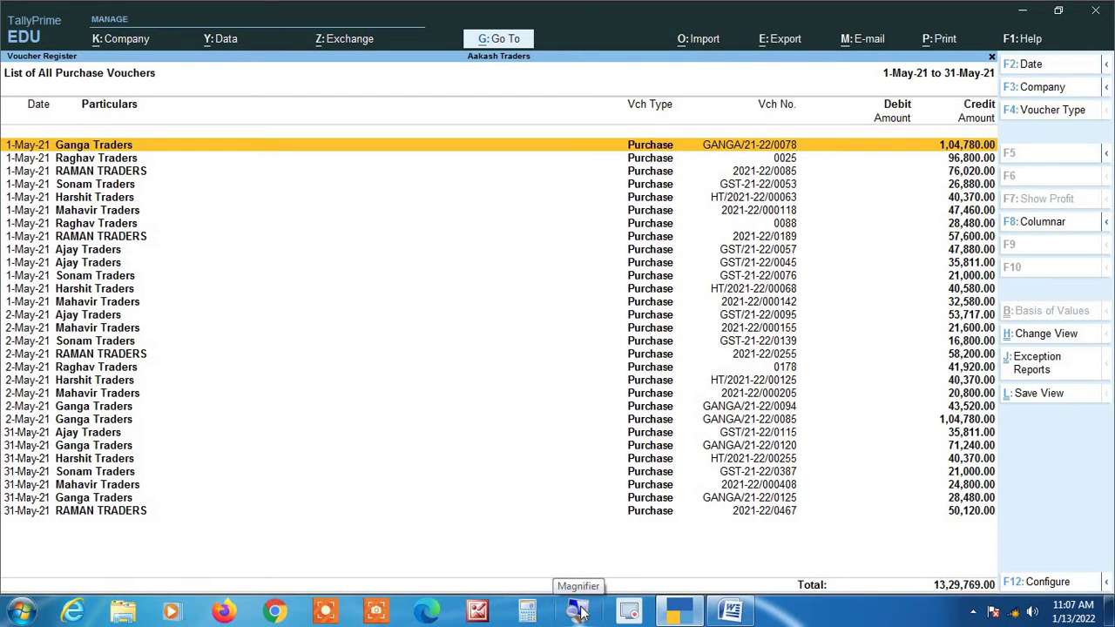
Browse May's purchase vouchers, from RAMAN TRADERS' 2021-22/0467 back to the early-May entries.
key("Down")
key("Down")
key("Down")
key("Down")
key("Down")
key("Down")
key("Down")
key("Down")
key("Down")
key("Down")
key("Down")
key("Down")
key("Down")
key("Down")
key("Down")
key("Down")
key("Down")
key("Down")
key("Down")
key("Down")
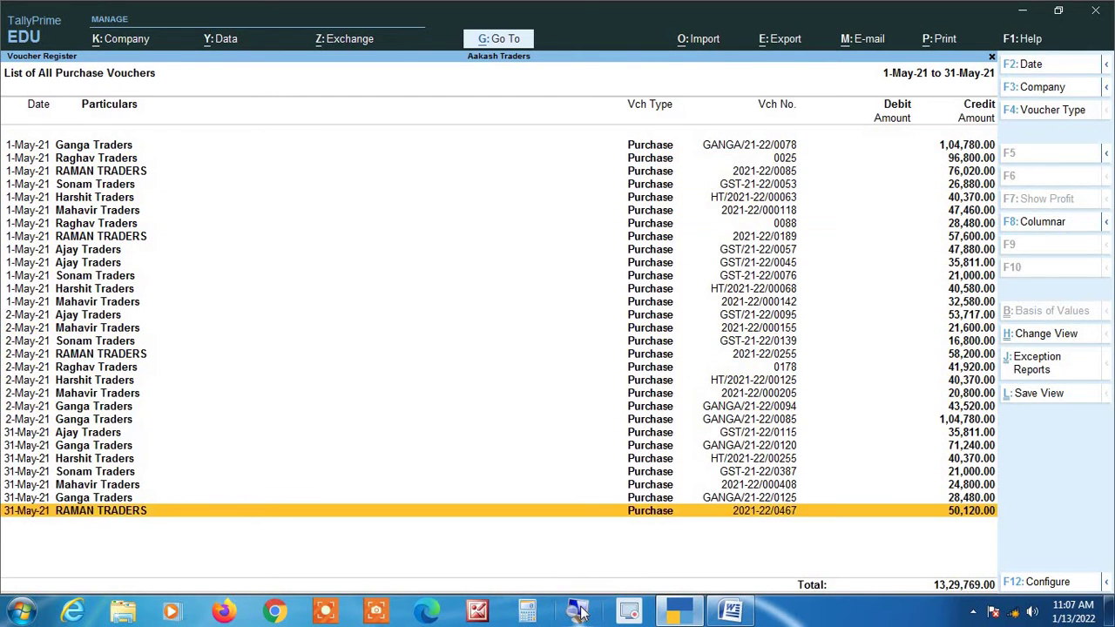
left_click(581, 612)
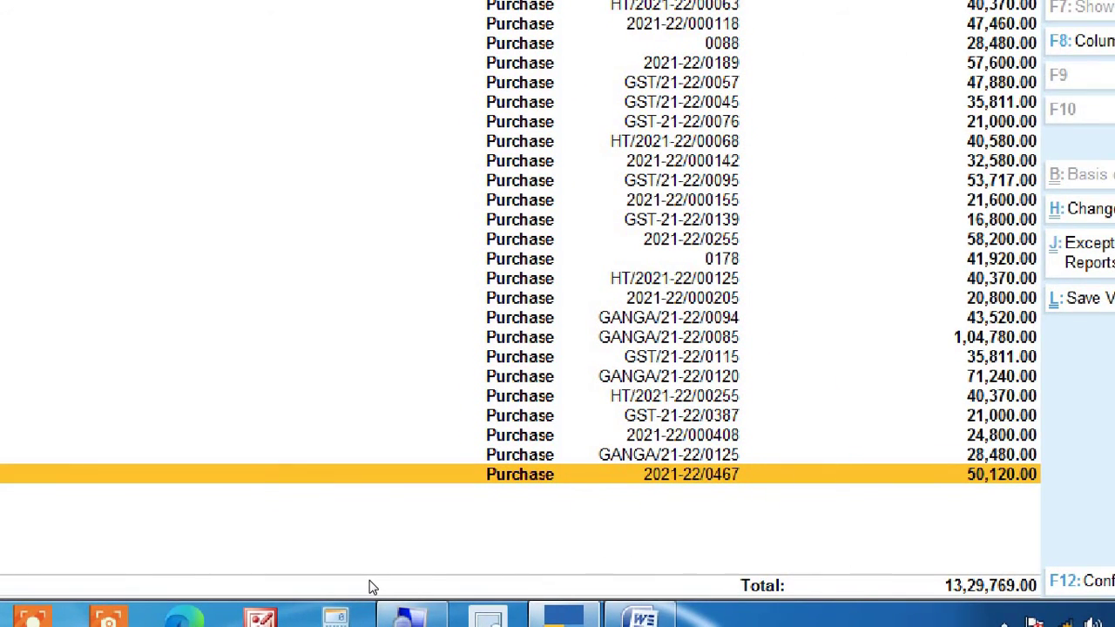
key("super+Escape")
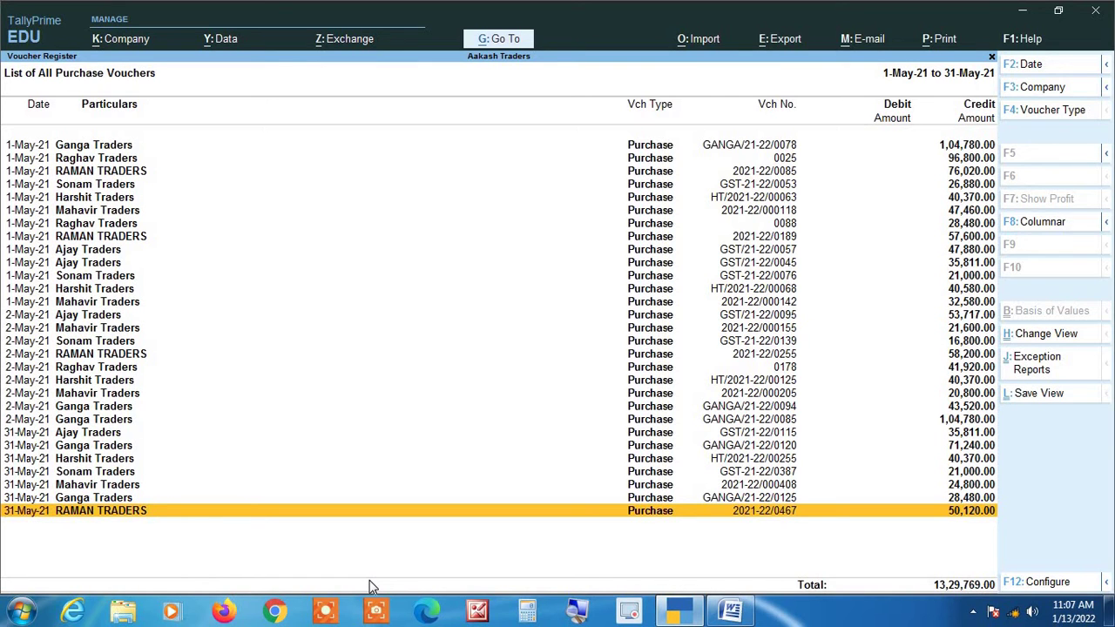
key("Up")
key("Up")
key("Up")
key("Up")
key("Up")
key("Up")
key("Up")
key("Up")
key("Up")
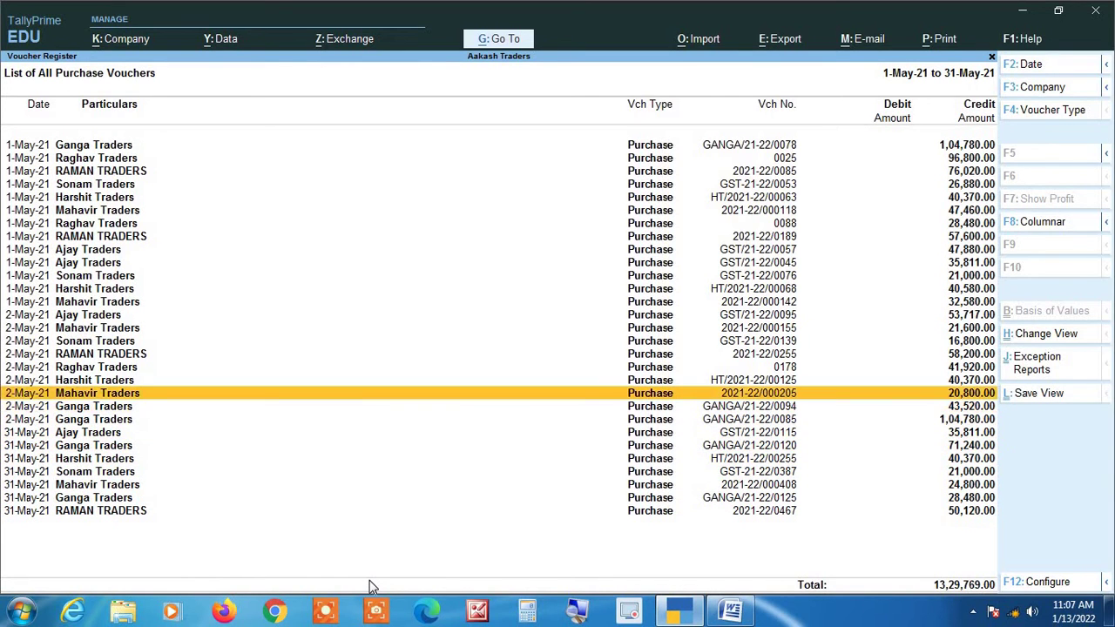
key("Up")
key("Up")
key("Up")
key("Up")
key("Up")
key("Up")
key("Up")
key("Up")
key("Up")
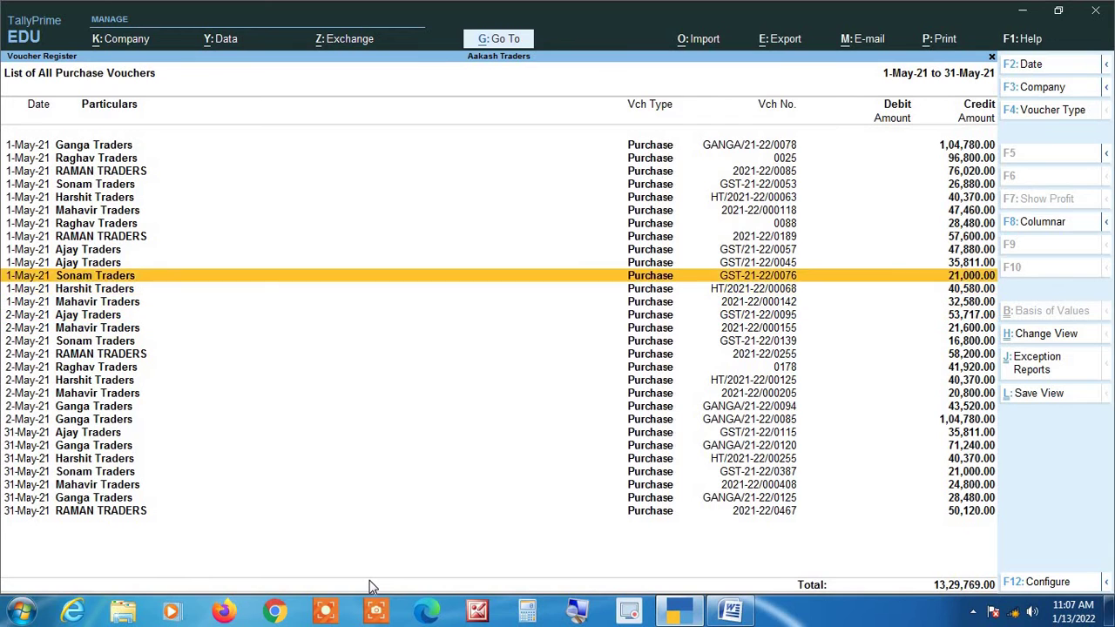
key("Up")
key("Up")
key("Up")
key("Up")
key("Up")
key("Up")
key("Up")
key("Up")
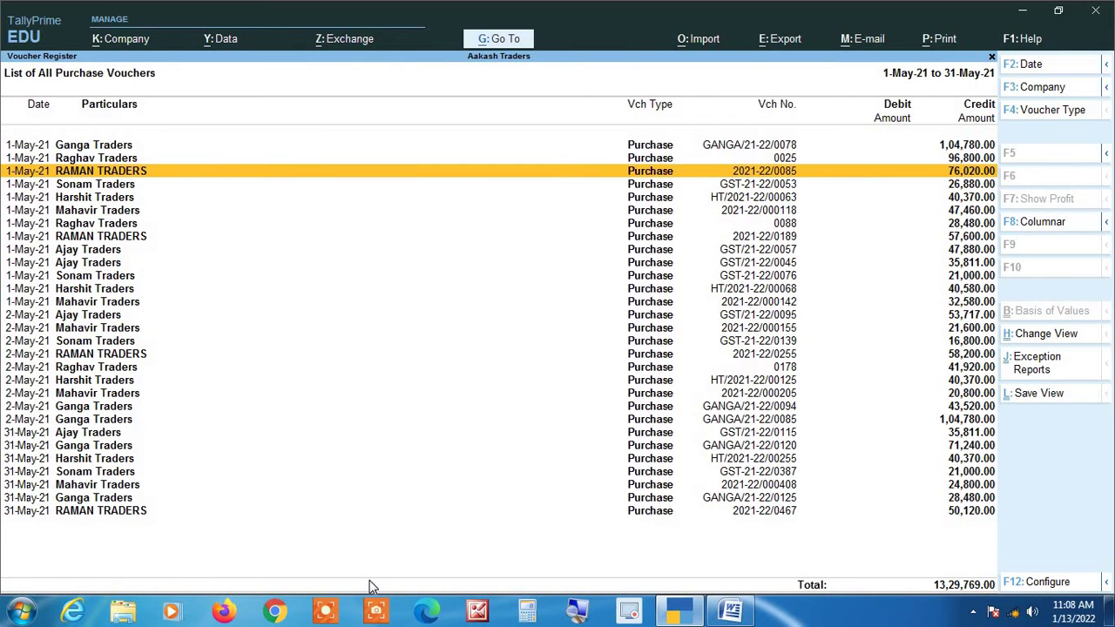
left_click(574, 611)
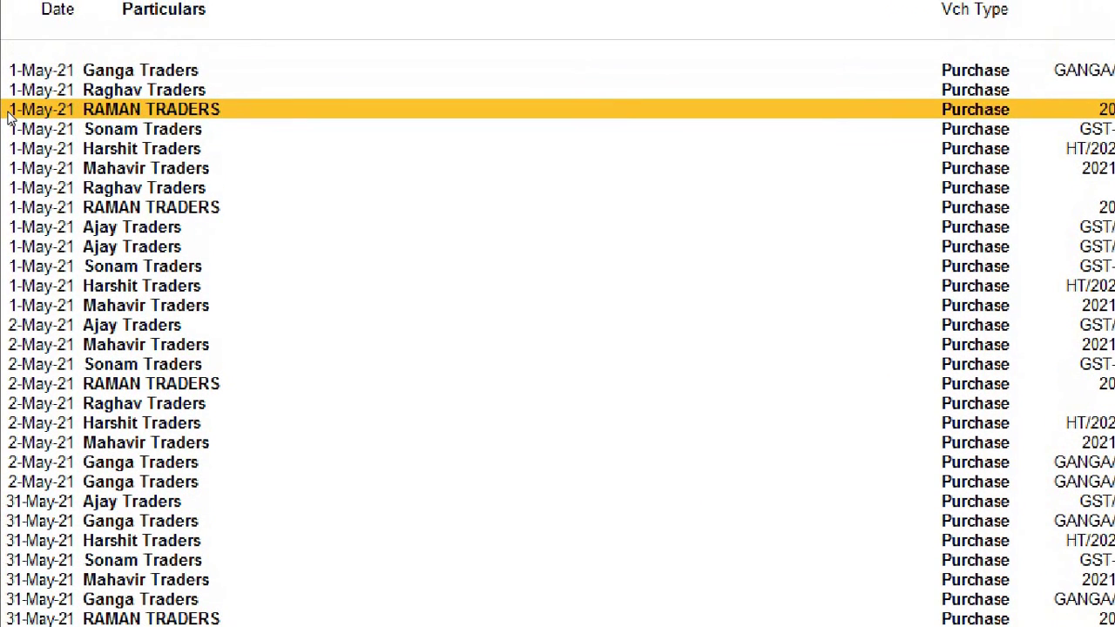
key("Down")
key("Down")
key("Down")
key("Down")
key("Down")
key("Down")
key("Down")
key("Down")
key("Down")
key("Down")
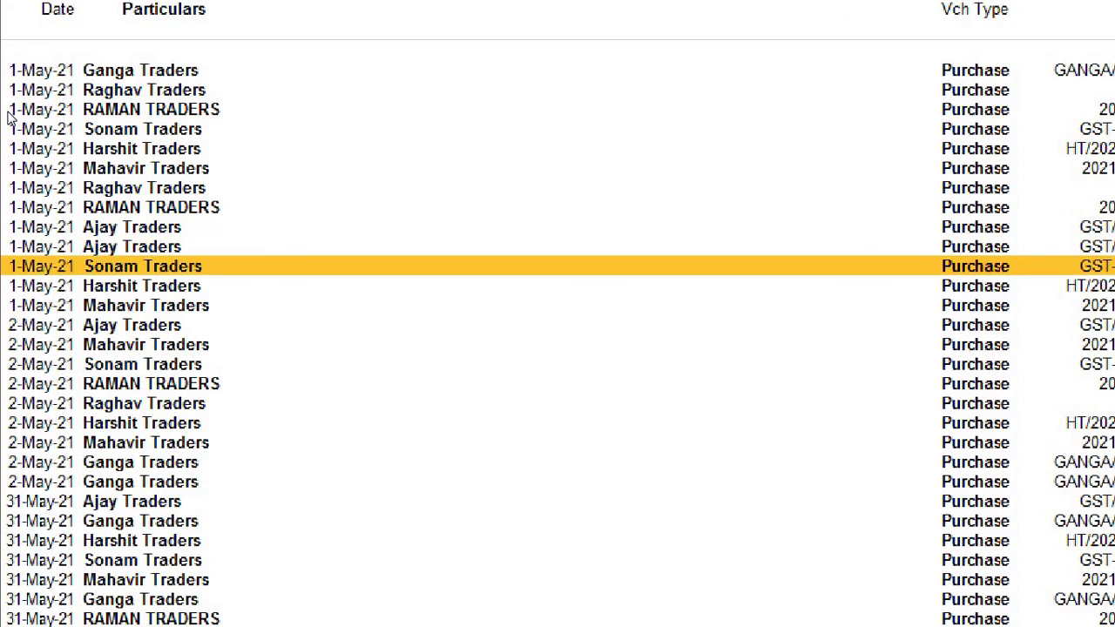
key("Down")
key("Down")
key("Down")
key("Down")
key("Down")
key("Down")
key("Down")
key("Down")
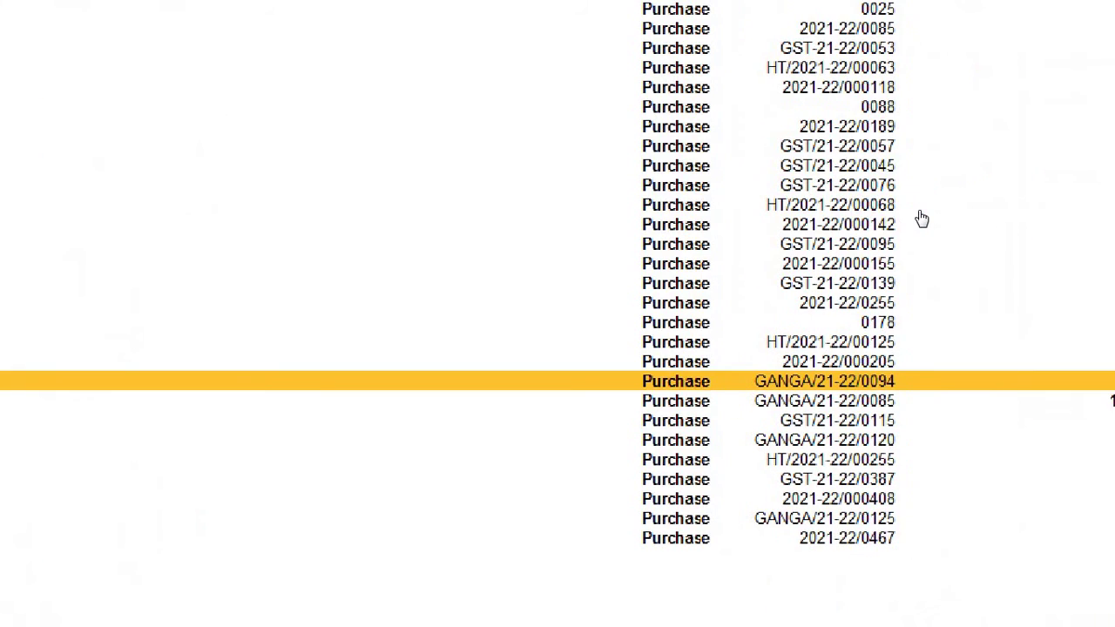
key("Down")
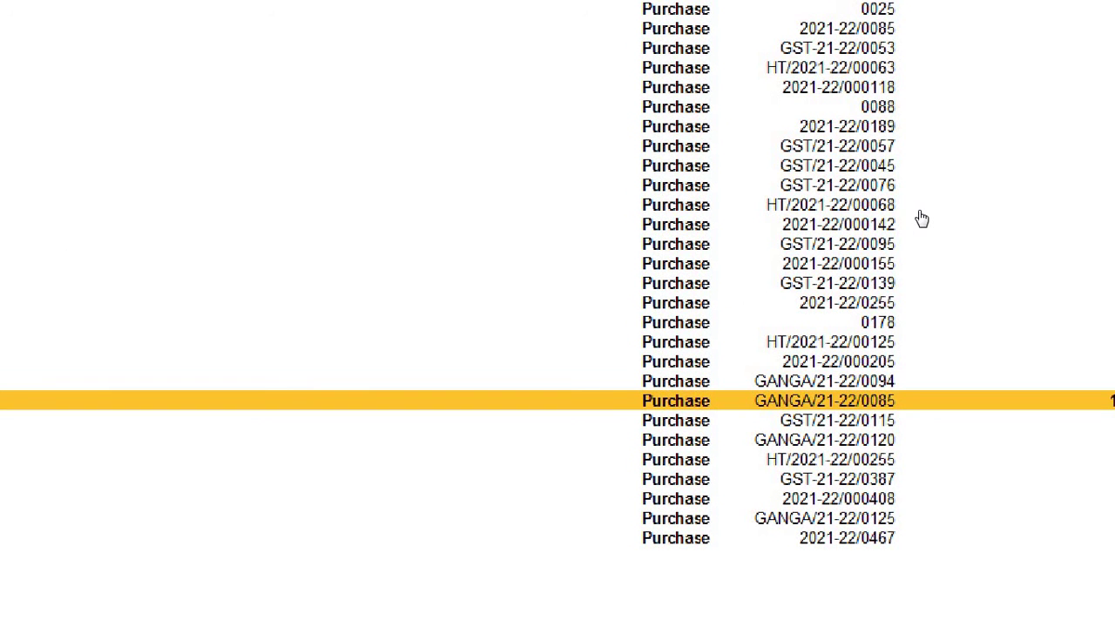
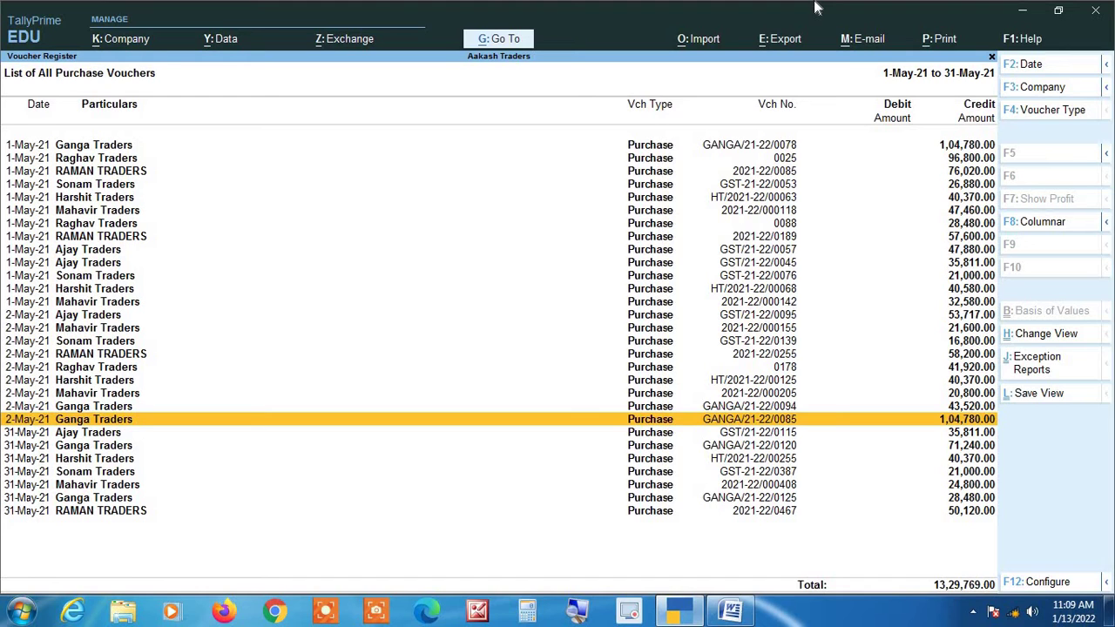
Make the May purchase register columnar: voucher type and supplier invoice number No, party GSTIN/UIN Yes.
key("F8")
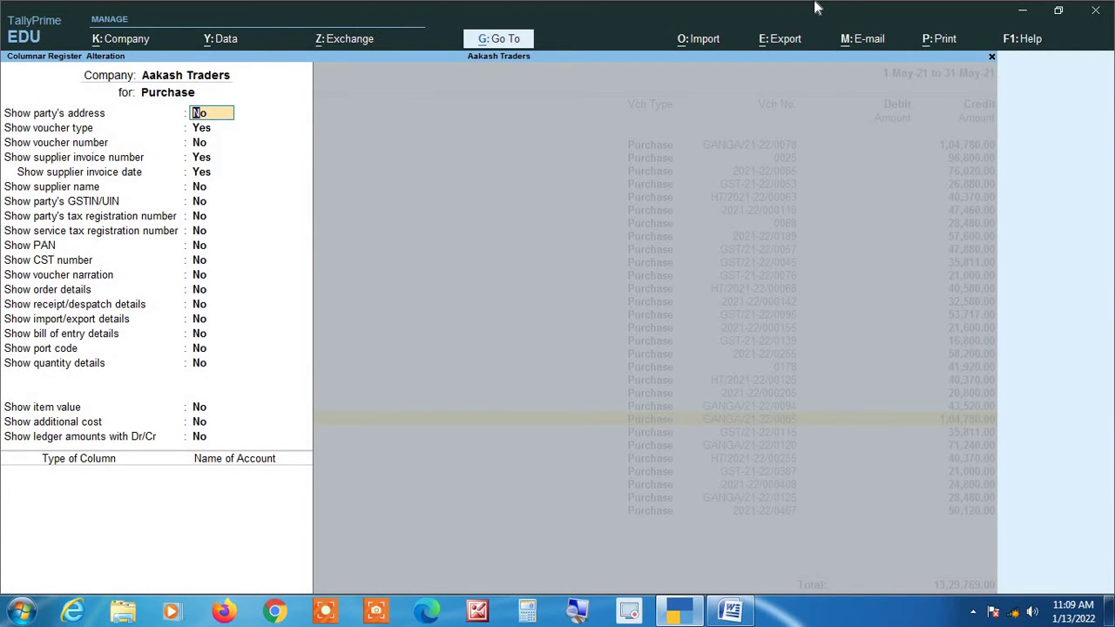
key("Return")
type("n")
key("Return")
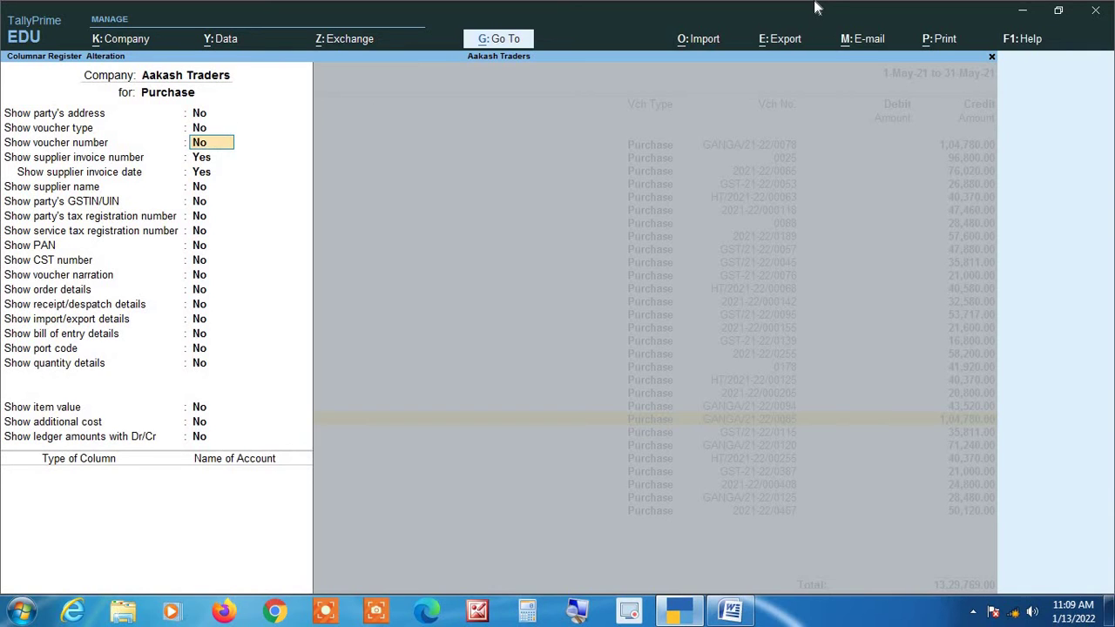
key("Return")
type("n")
key("Return")
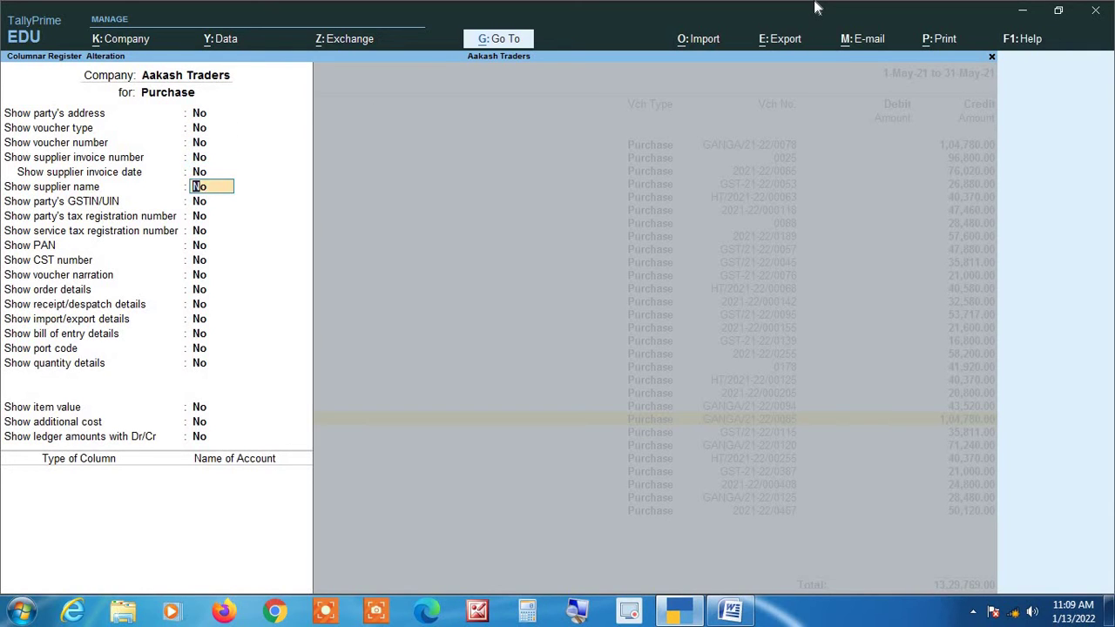
key("Return")
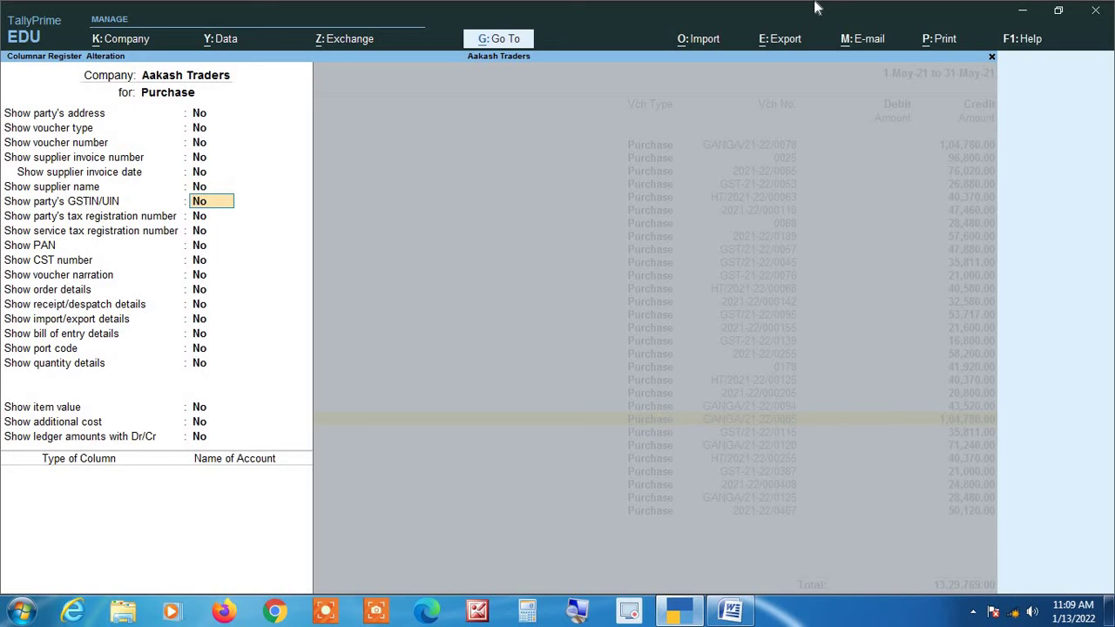
type("y")
key("Return")
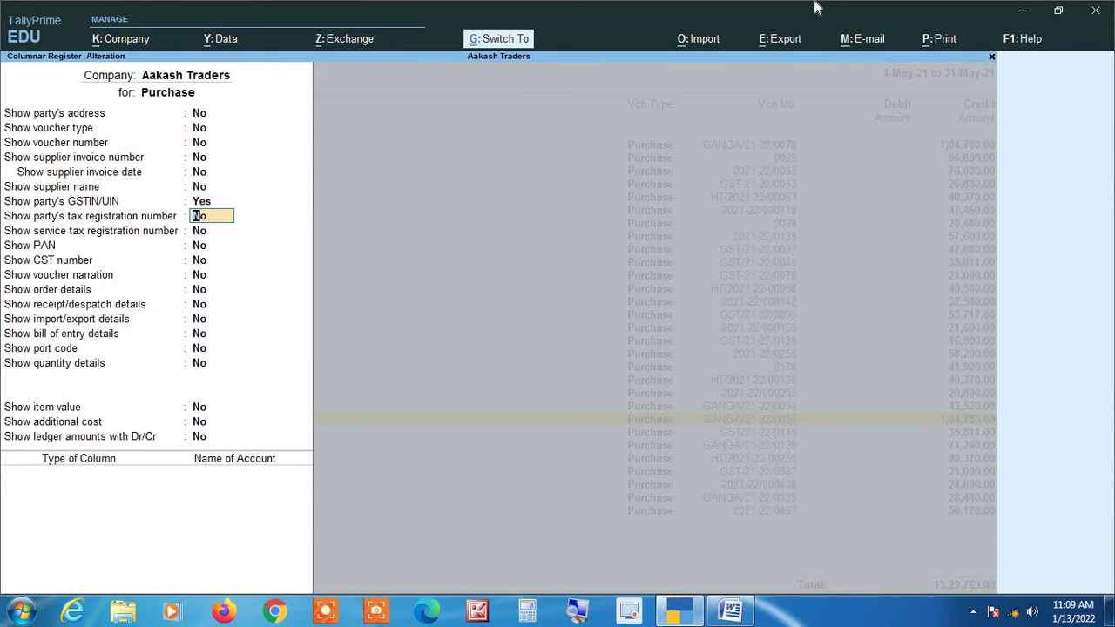
key("ctrl+a")
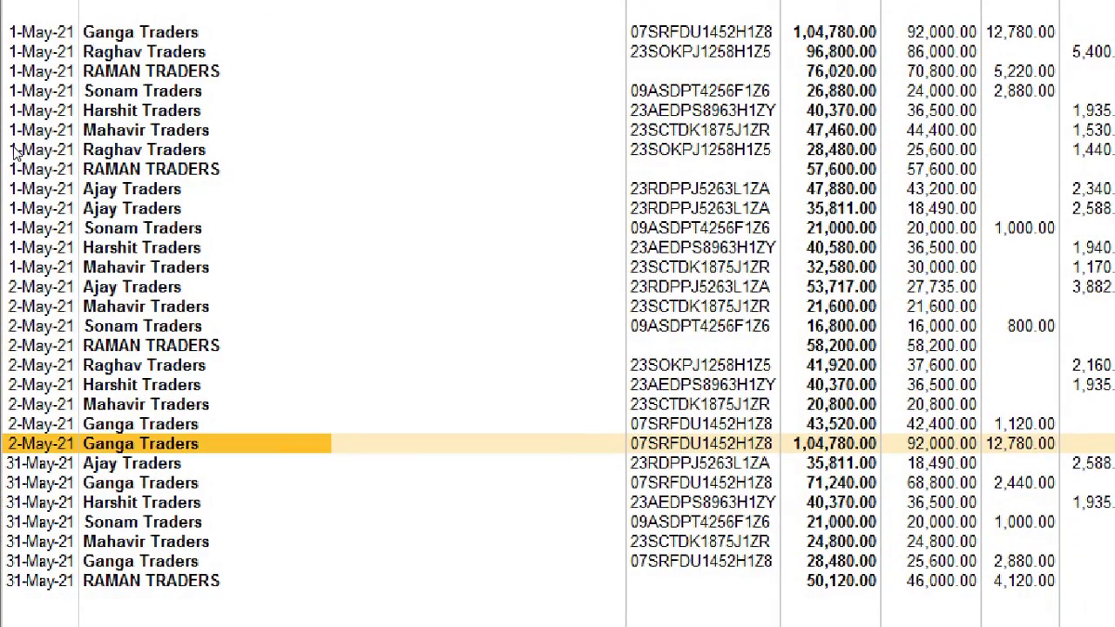
key("Up")
key("Up")
key("Up")
key("Up")
key("Up")
key("Up")
key("Up")
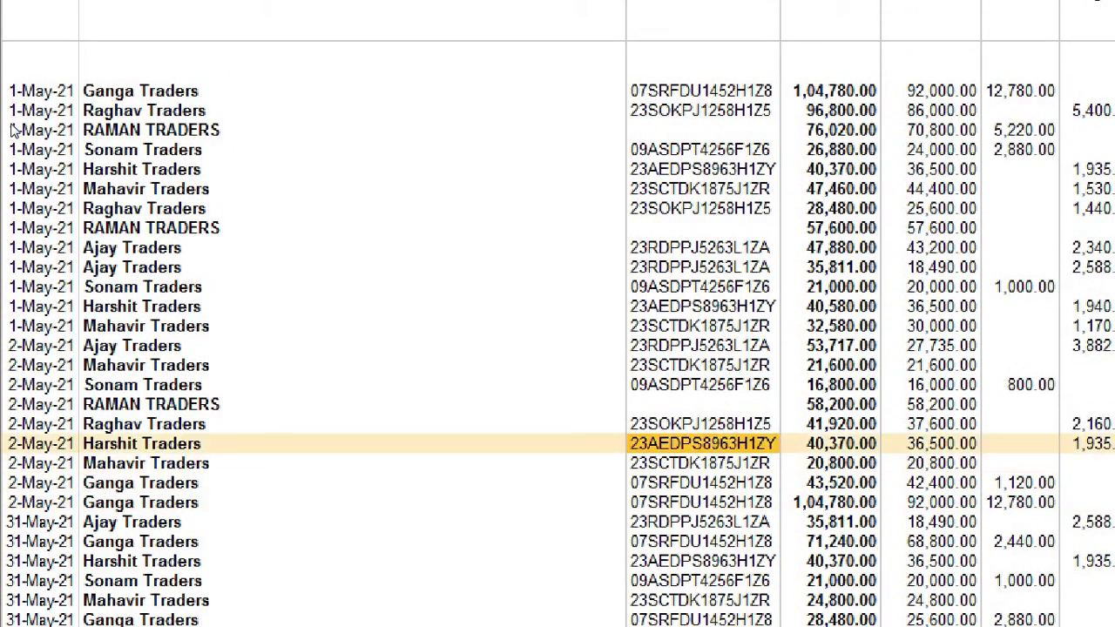
key("Up")
key("Up")
key("Up")
key("Up")
key("Up")
key("Up")
key("Up")
key("Up")
key("Up")
key("Up")
key("Up")
key("Up")
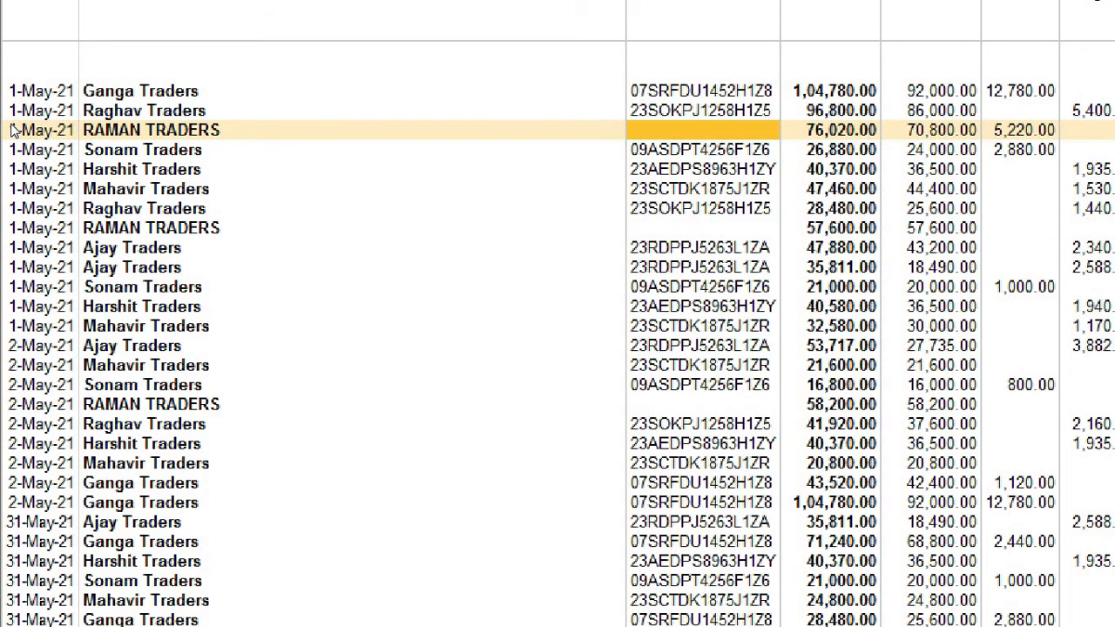
key("Down")
key("Down")
key("Down")
key("Down")
key("Down")
key("Down")
key("Down")
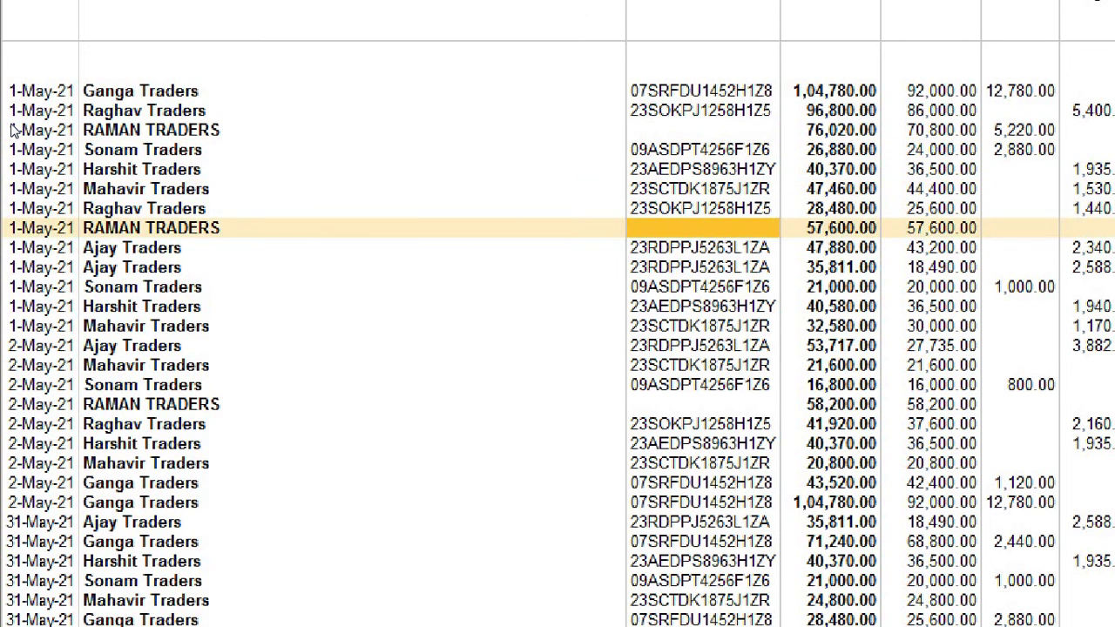
key("Down")
key("Down")
key("Down")
key("Down")
key("Down")
key("Down")
key("Down")
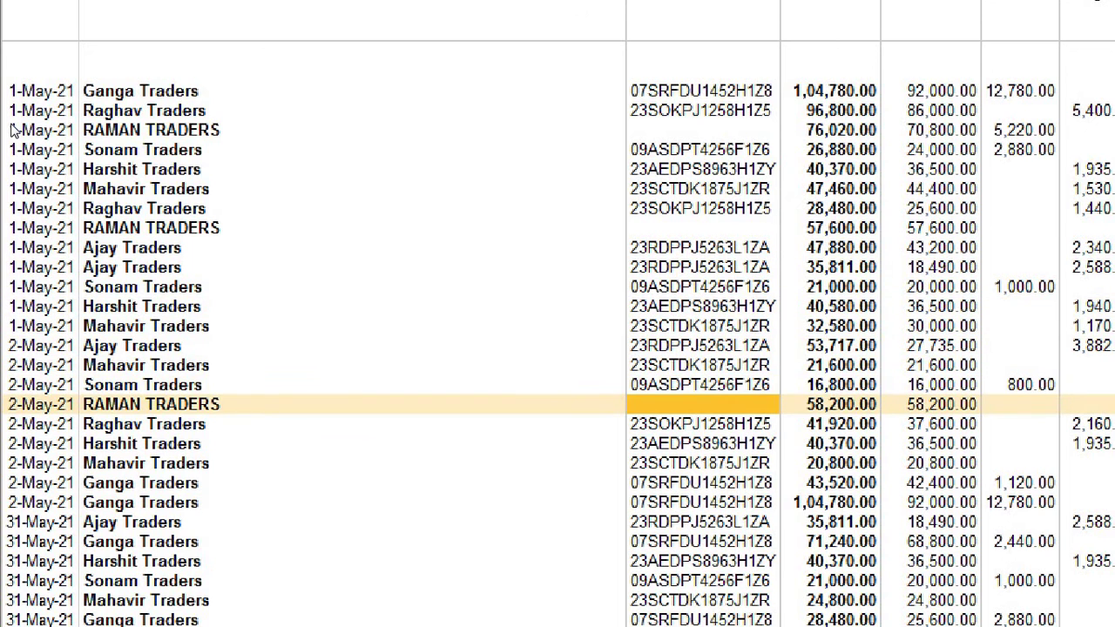
key("Up")
key("Up")
key("Down")
key("Up")
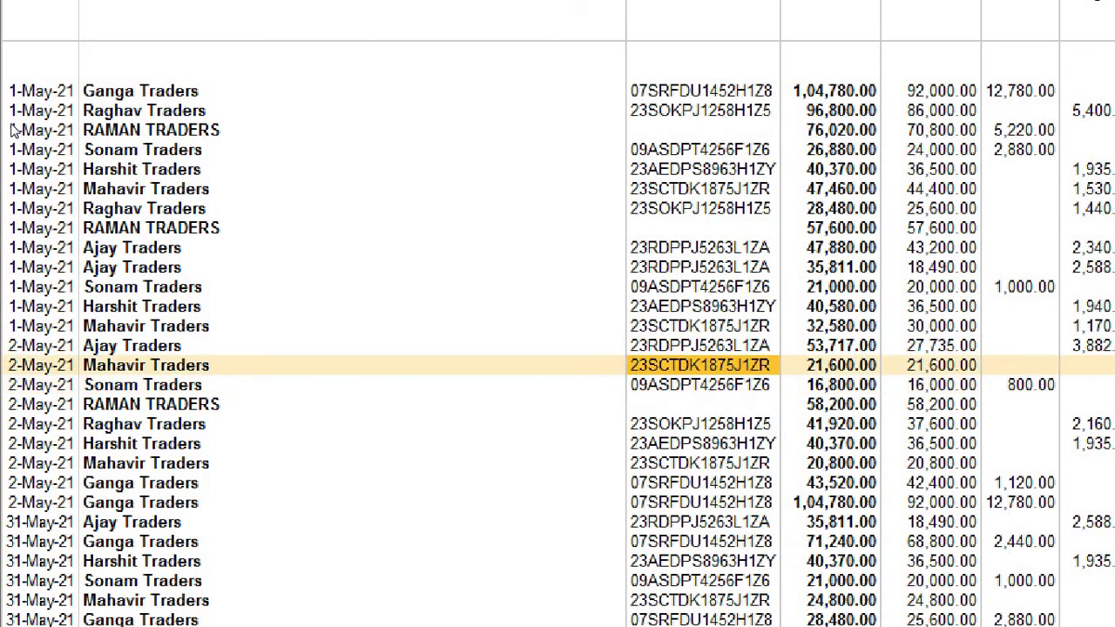
key("Up")
key("Up")
key("Up")
key("Up")
key("Up")
key("Up")
key("Up")
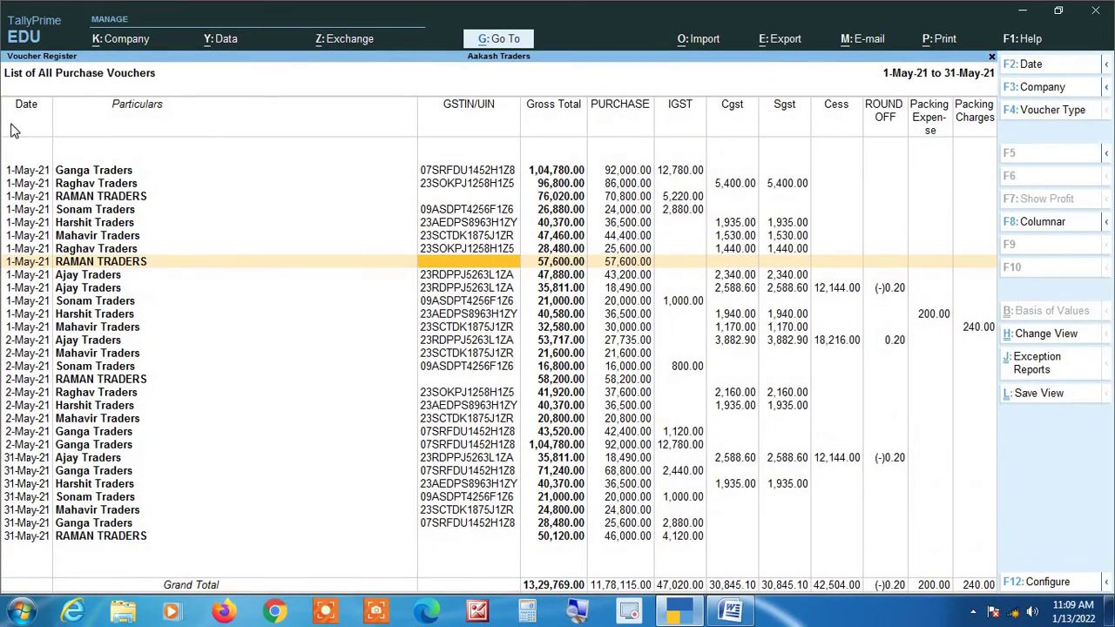
key("Return")
Enter the supplier's GSTIN/UIN in the RAMAN TRADERS party ledger, then save the purchase voucher.
key("Return")
key("Return")
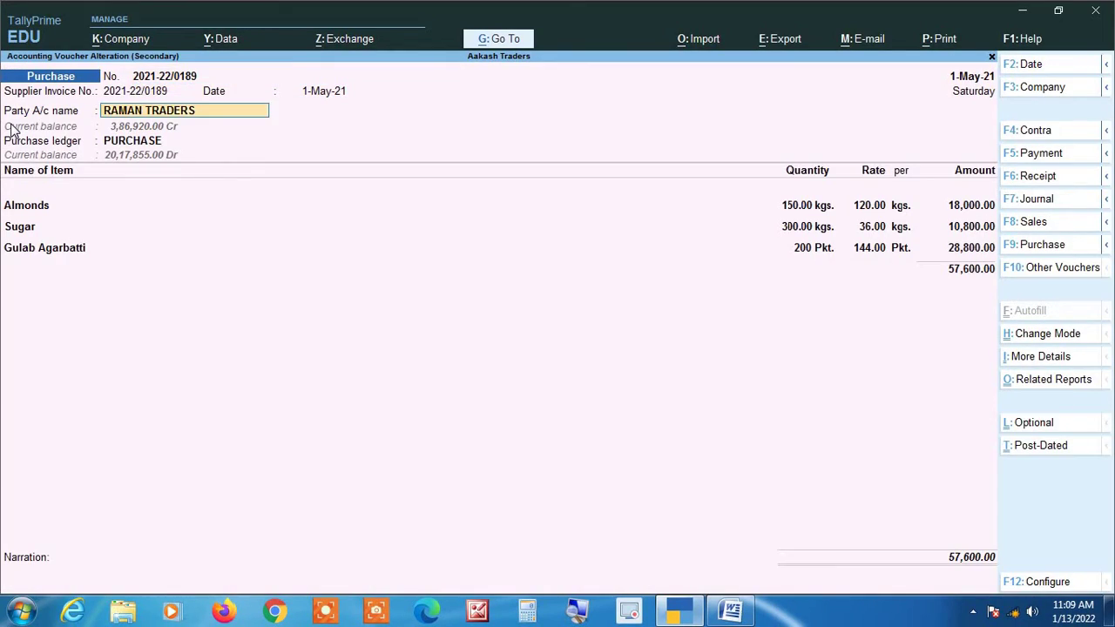
key("ctrl+Return")
key("Return")
key("Return")
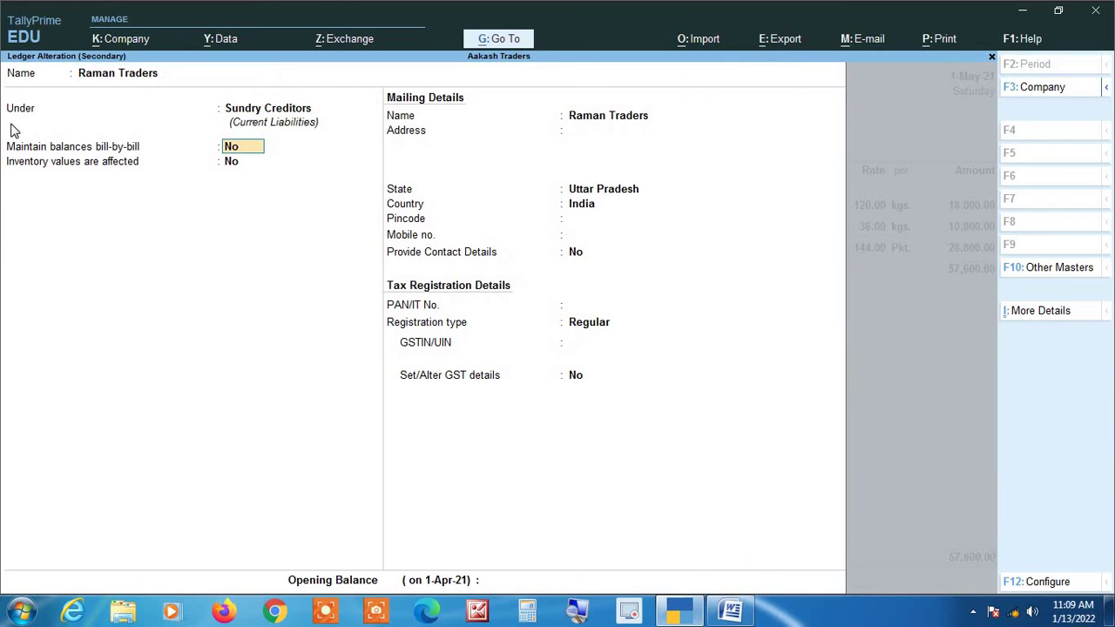
key("Return")
key("Return")
key("Return")
key("Return")
key("Return")
key("Return")
key("Return")
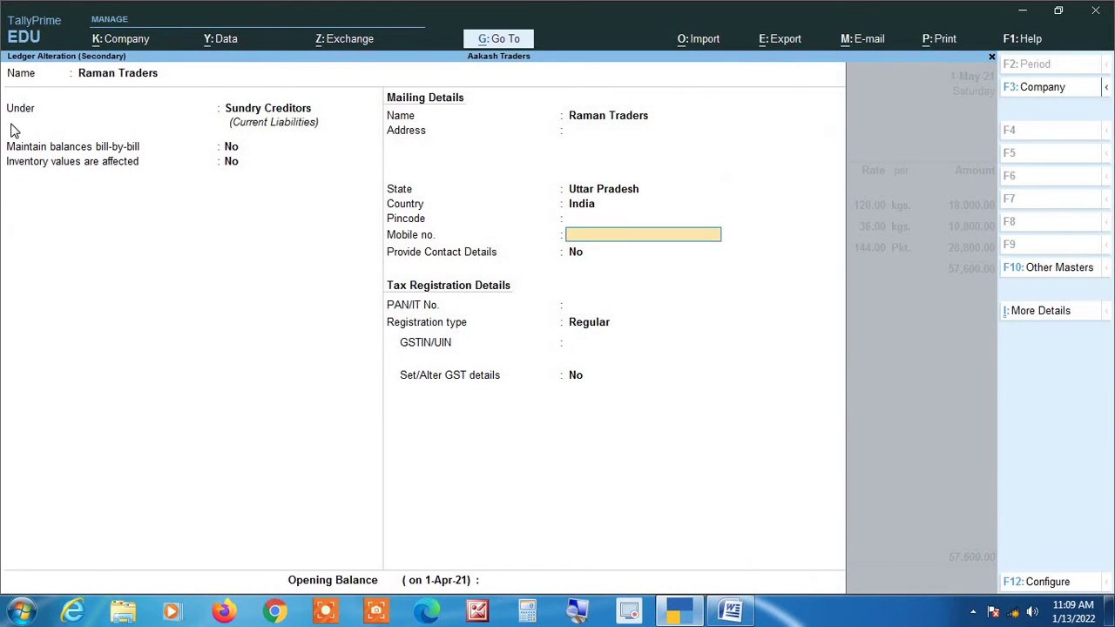
key("Return")
key("Return")
key("Return")
key("Return")
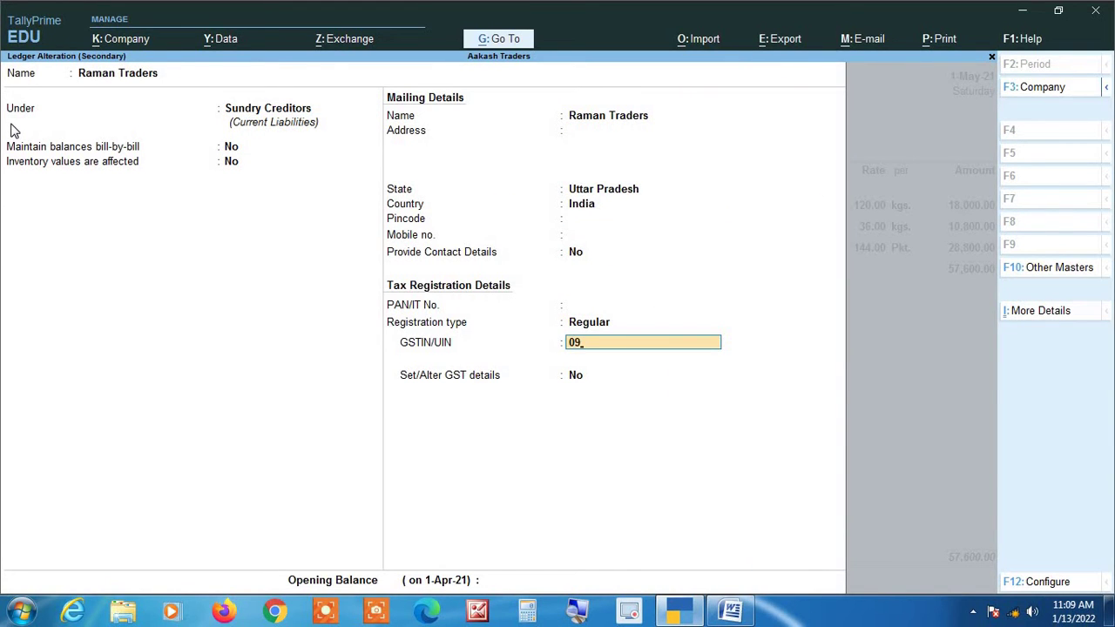
key("Return")
key("Return")
key("Return")
key("Return")
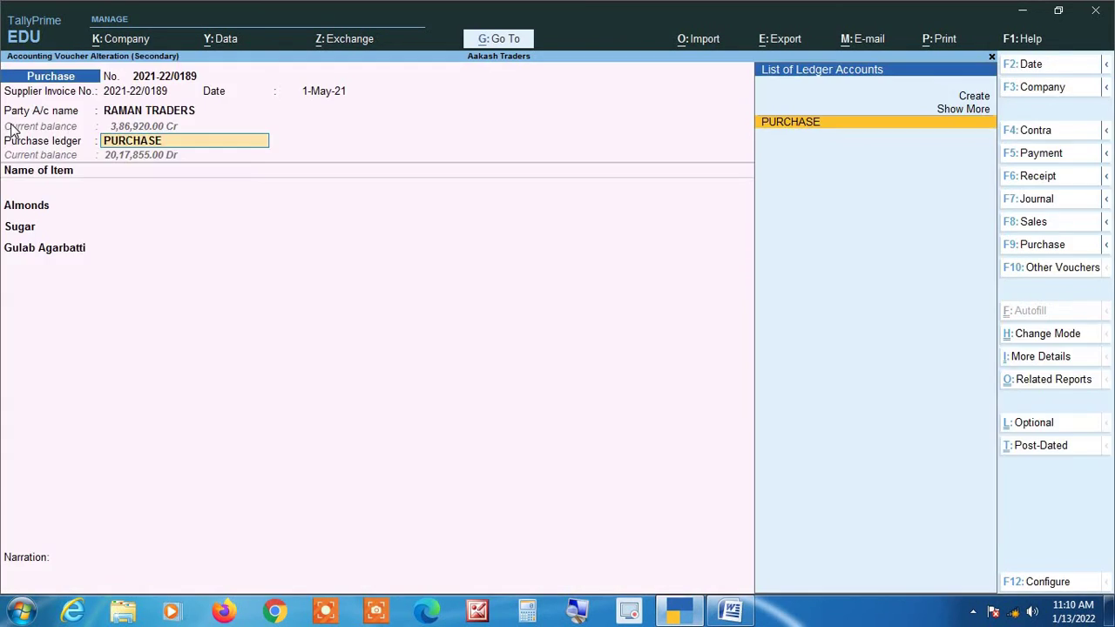
key("ctrl")
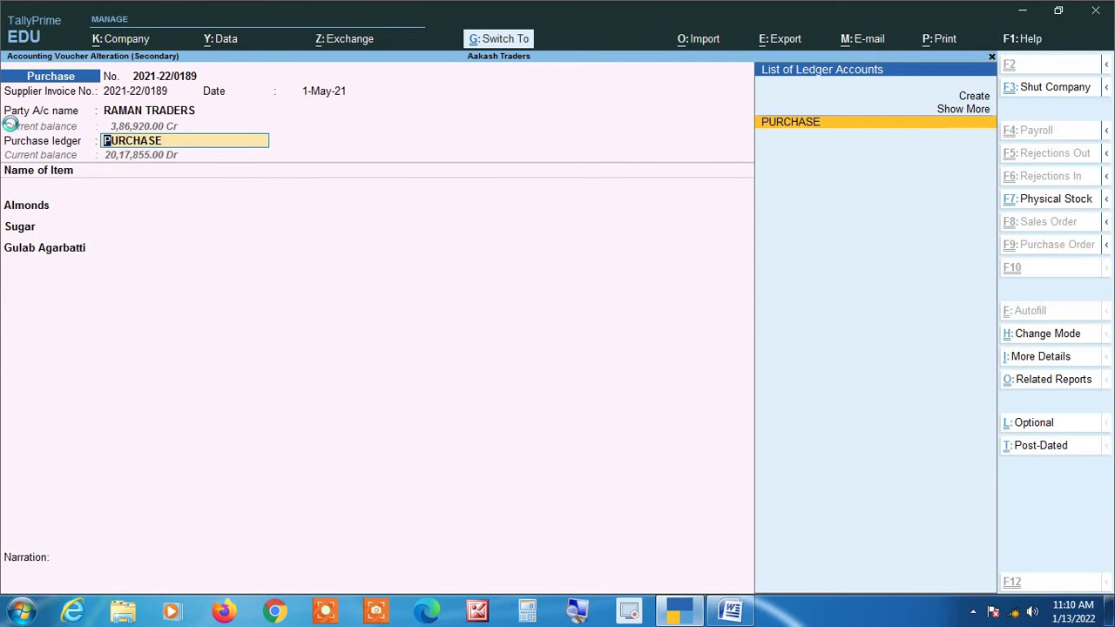
key("ctrl+a")
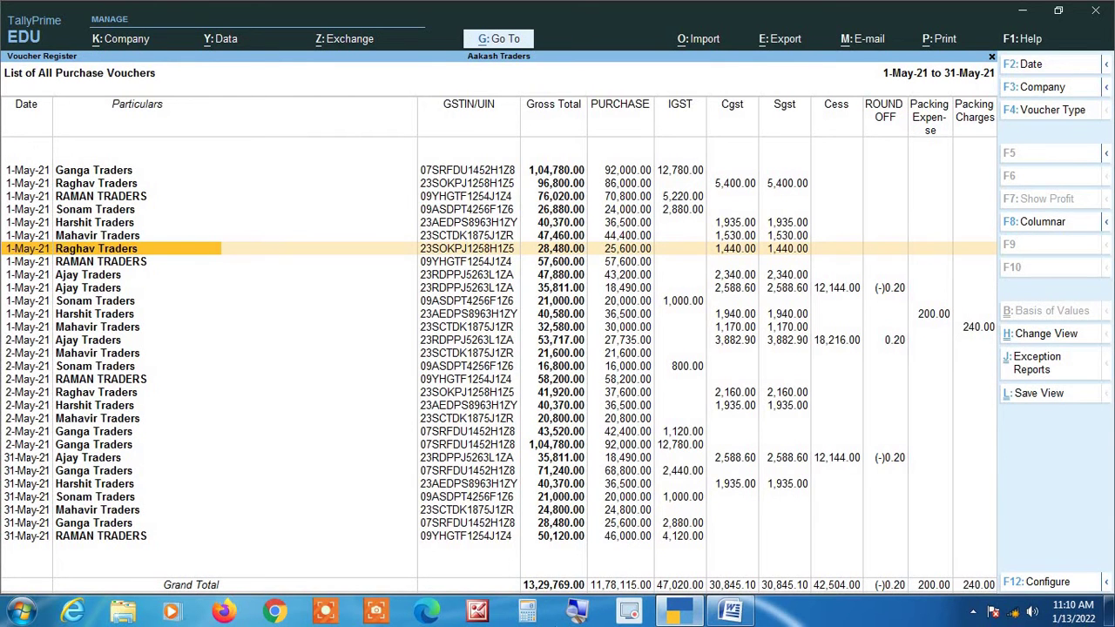
Return to the monthly Purchase Register and reopen May's plain voucher list totalling 13,29,769.00.
left_click(577, 612)
key("Escape")
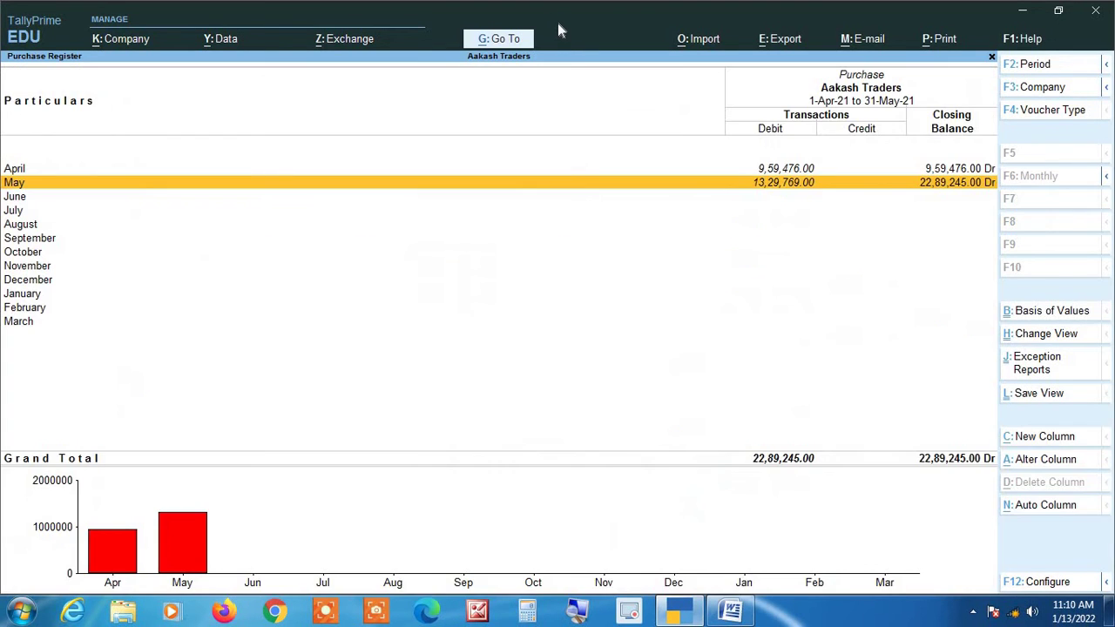
key("Return")
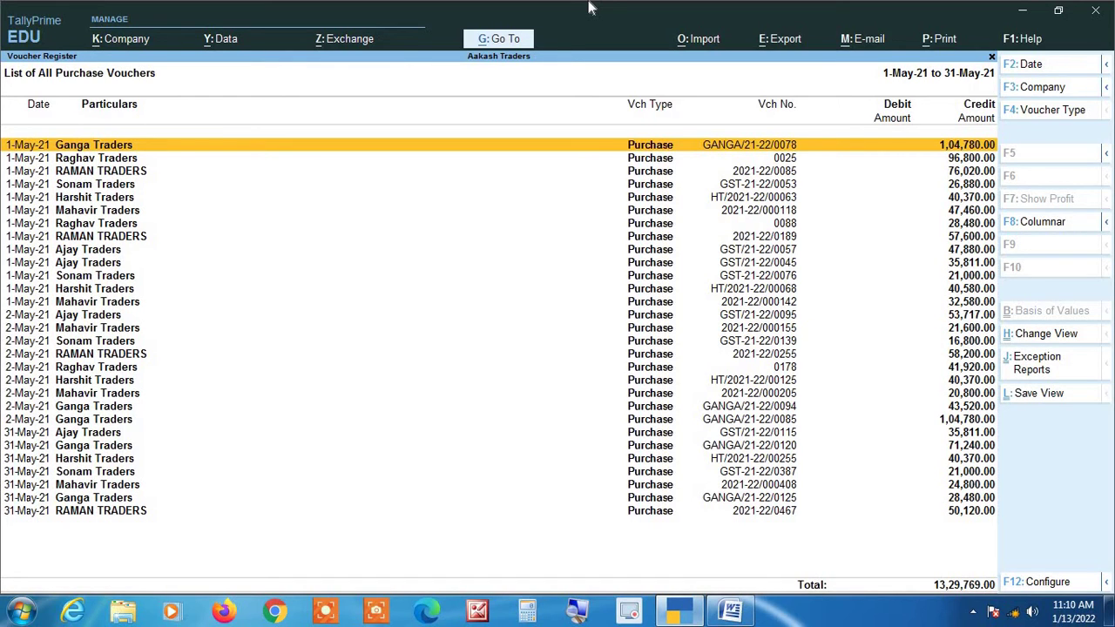
Reapply the saved columnar settings to the May purchase register.
key("F8")
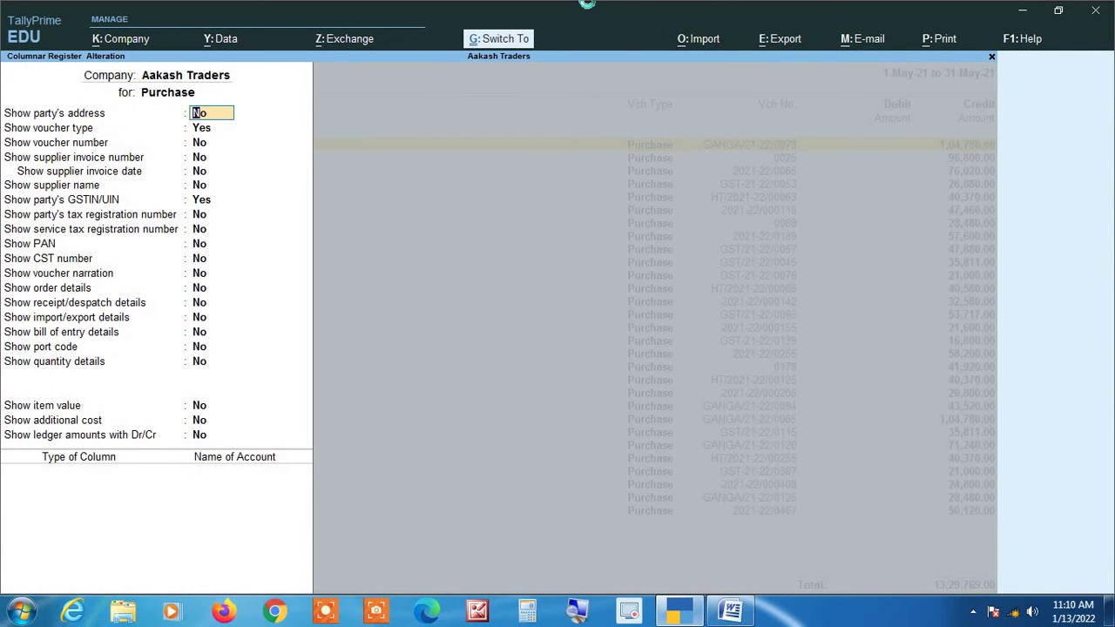
key("ctrl+a")
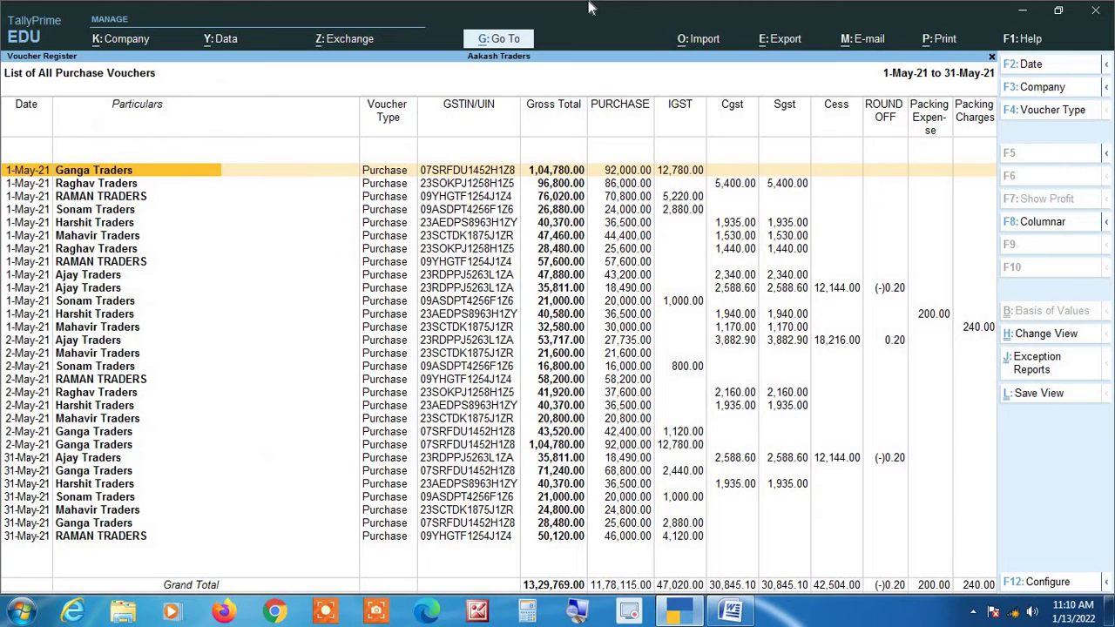
key("Down")
key("Down")
key("Down")
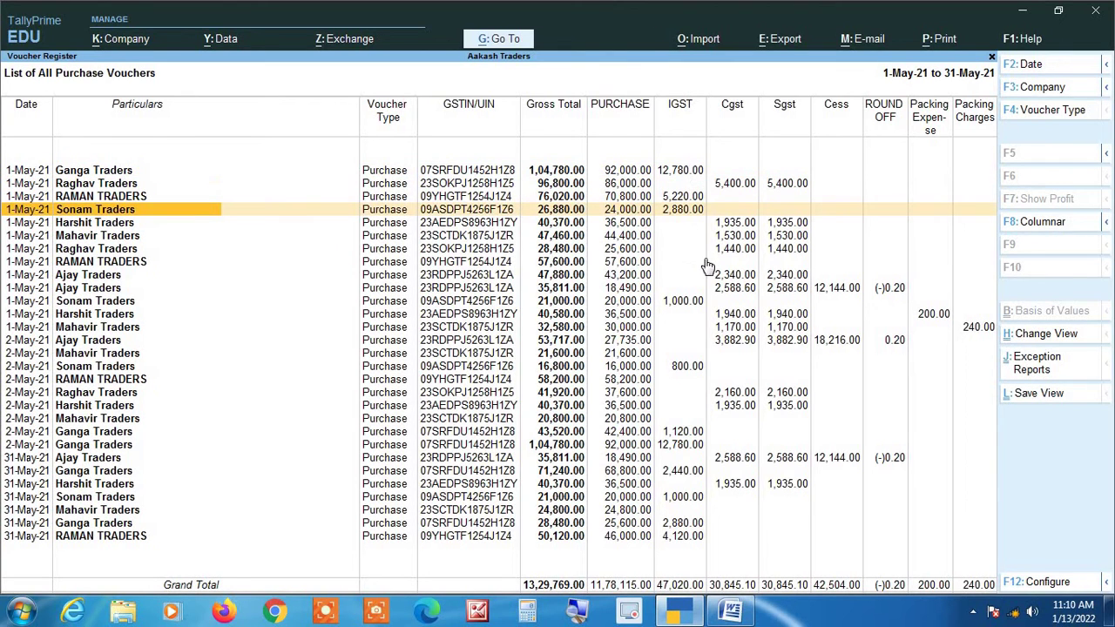
key("Up")
key("Up")
key("Up")
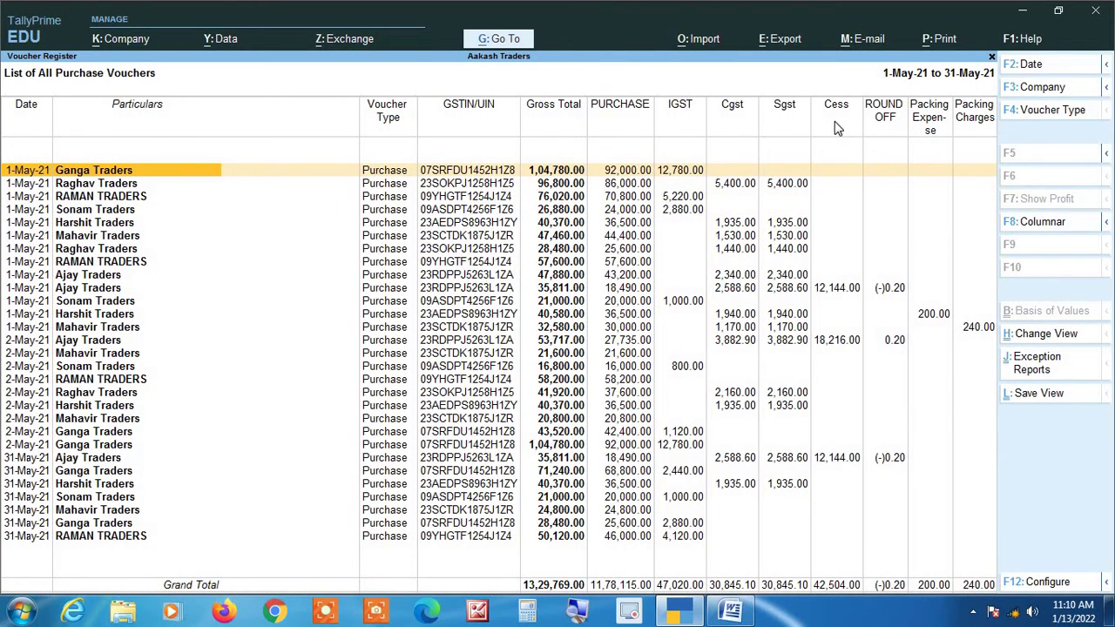
Open the RAMAN TRADERS 57,600.00 purchase voucher 2021-22/0189 for alteration.
left_click(575, 613)
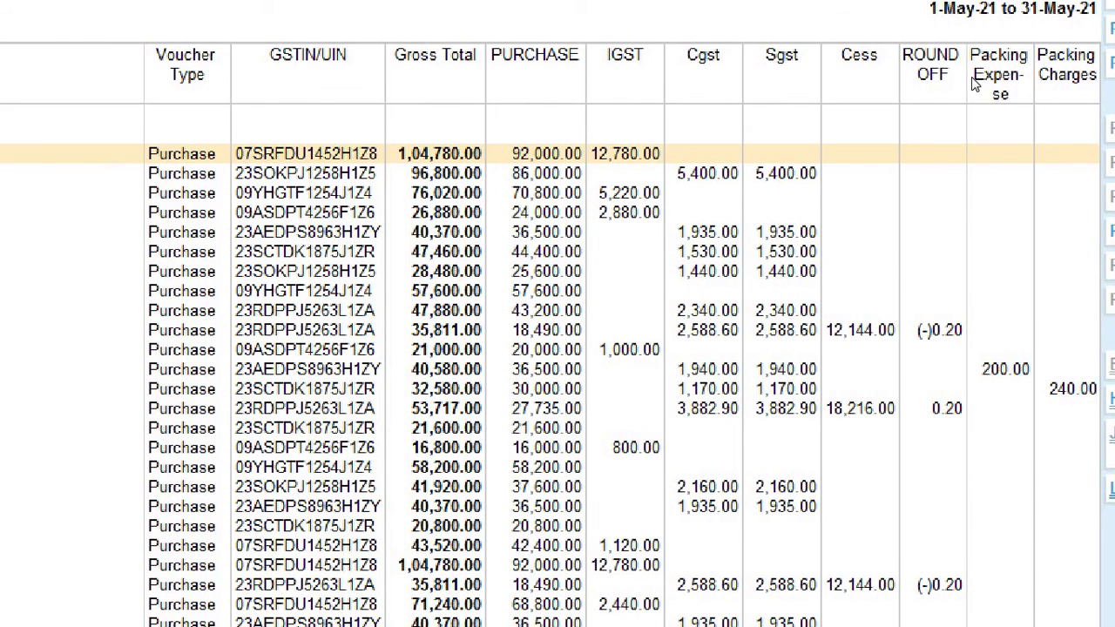
key("Down")
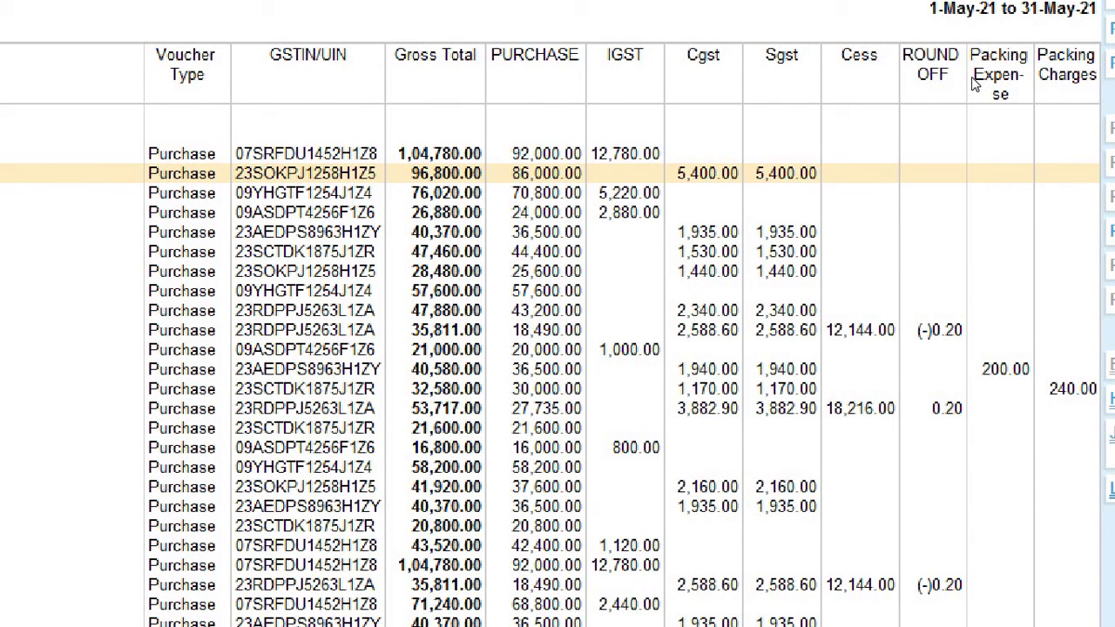
key("Down")
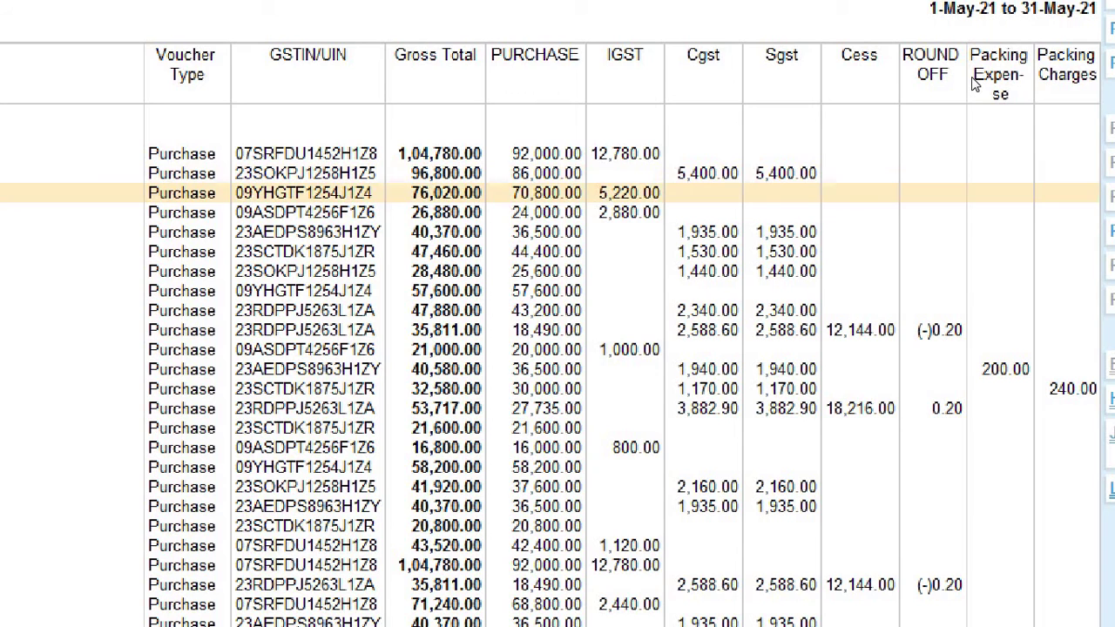
key("Down")
key("Down")
key("Down")
key("Down")
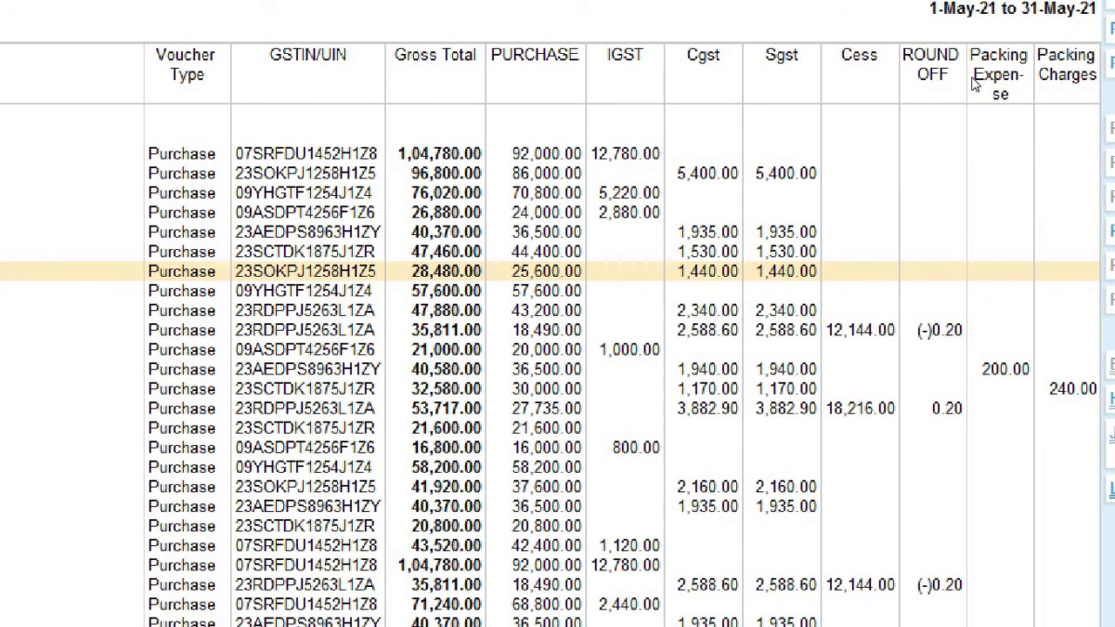
key("Down")
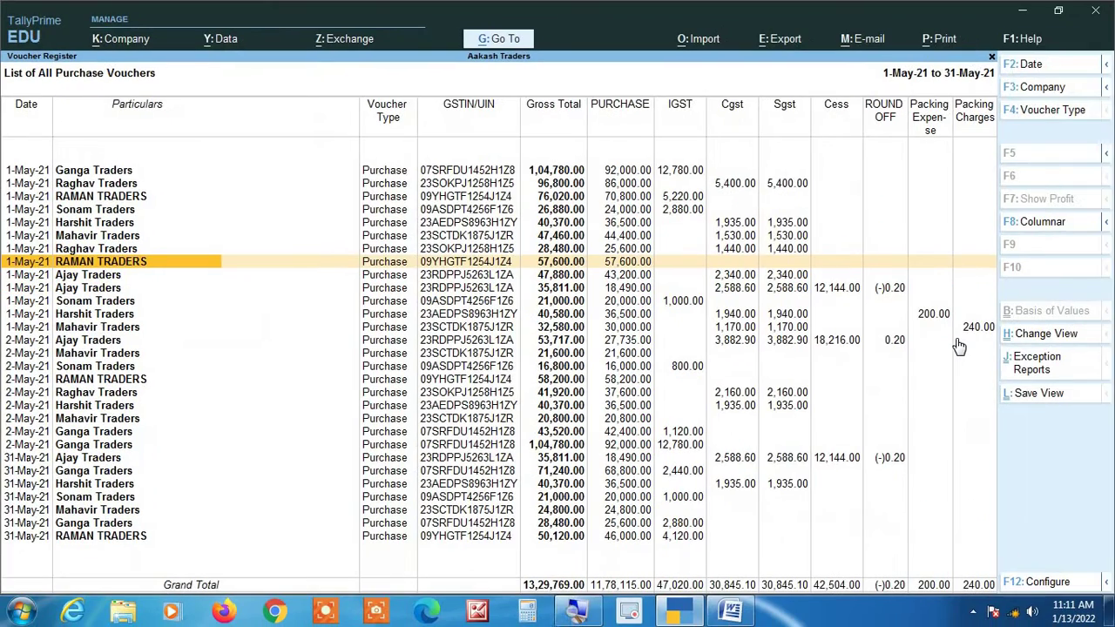
key("Return")
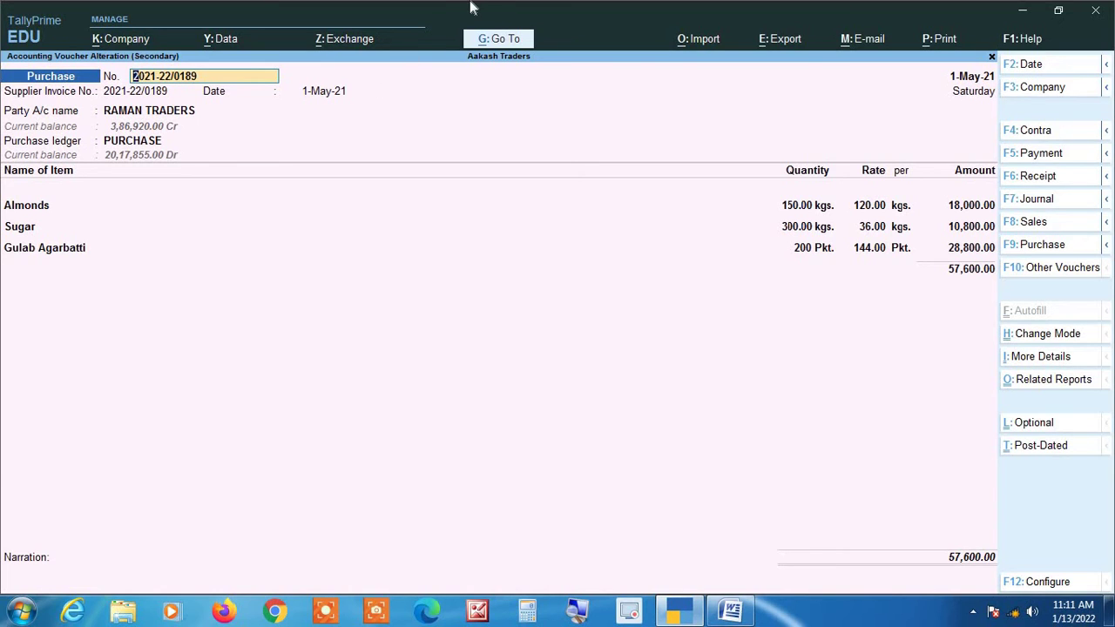
Add a 4,140.00 IGST line to the RAMAN TRADERS voucher, bringing it to 61,740.00, and save.
key("Return")
key("Return")
key("Return")
key("Return")
key("Return")
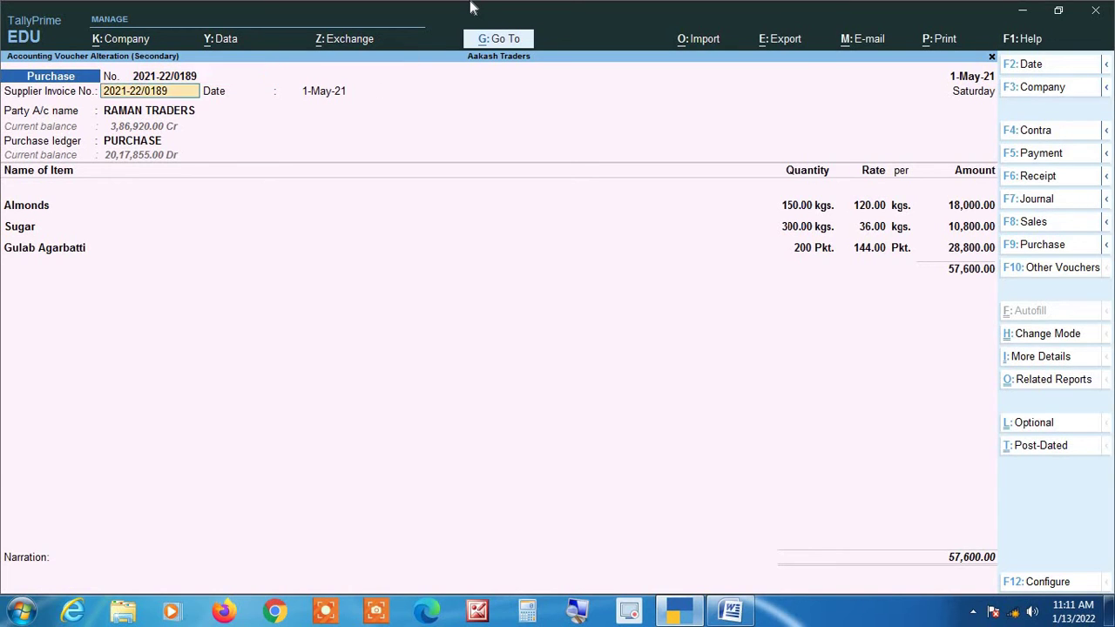
key("Return")
key("Return")
key("Return")
key("Return")
key("Return")
key("Return")
key("Return")
key("Return")
key("Return")
key("Return")
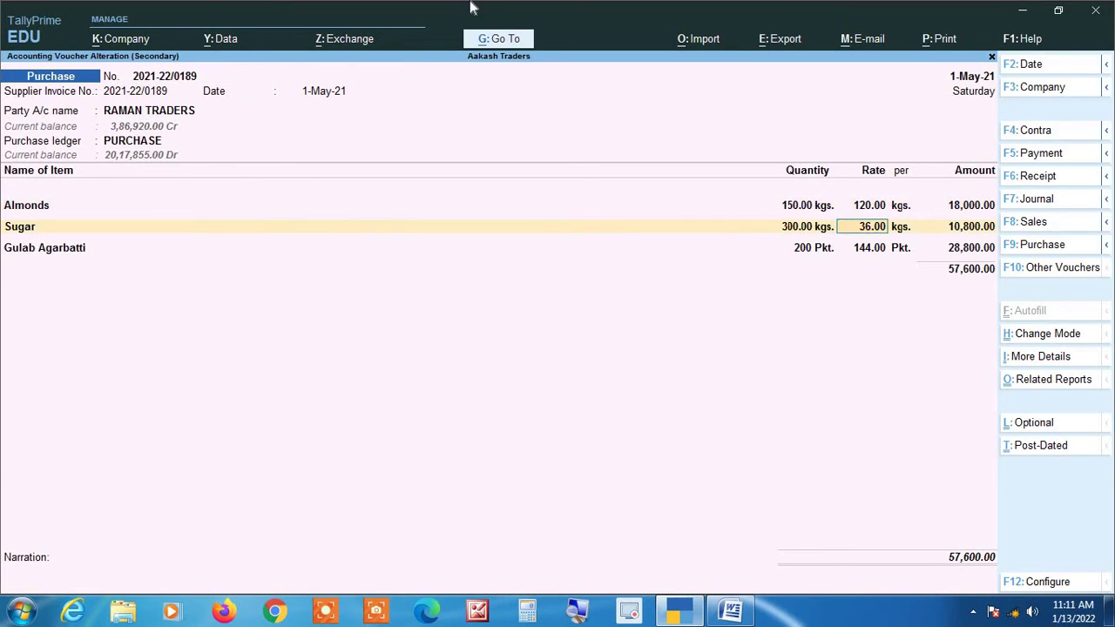
key("Return")
key("Return")
key("Return")
key("Return")
key("Return")
key("Return")
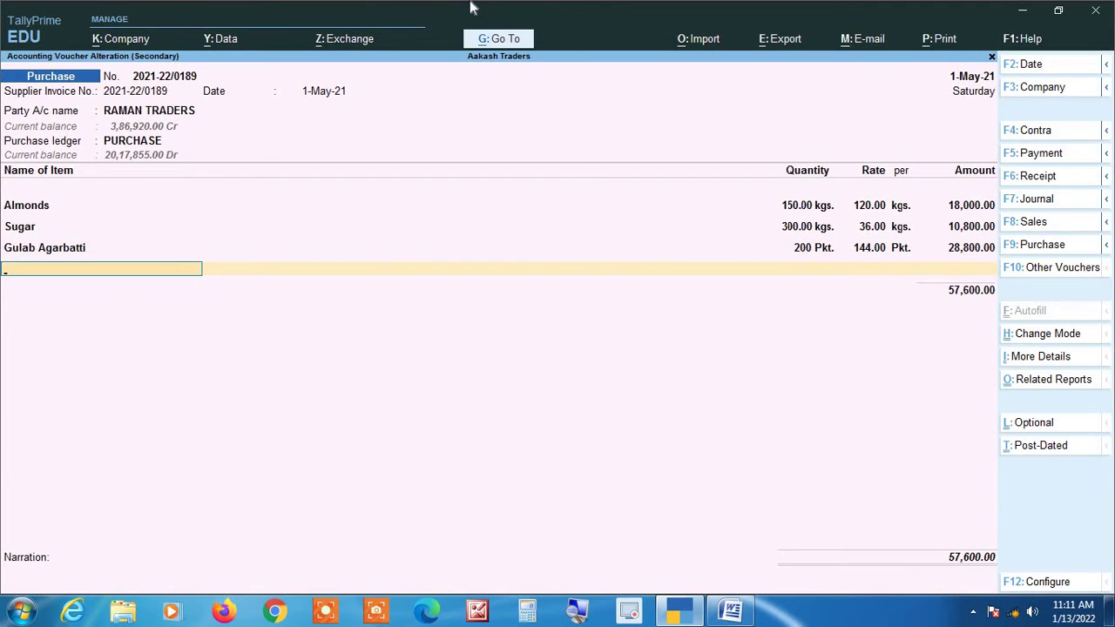
key("Return")
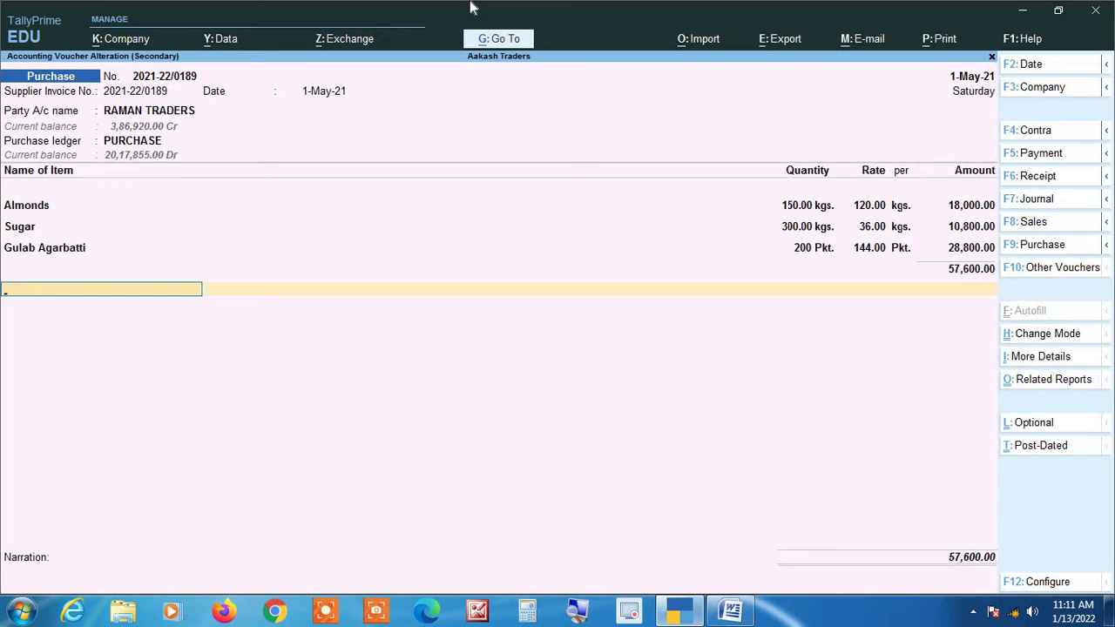
type("ig")
key("Return")
key("Return")
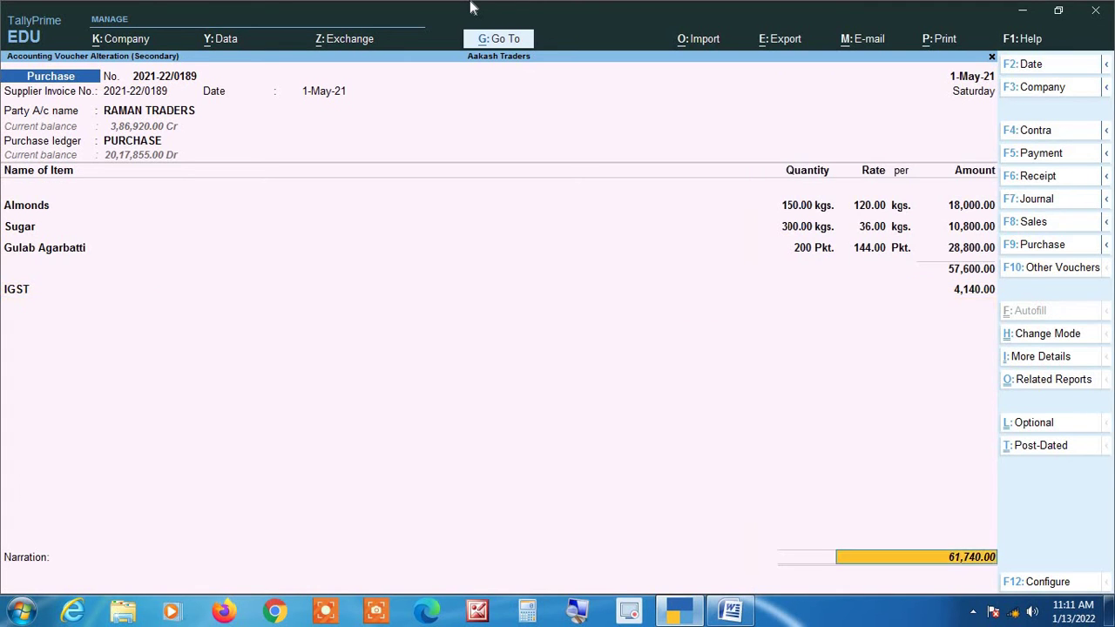
key("Return")
key("Return")
key("Return")
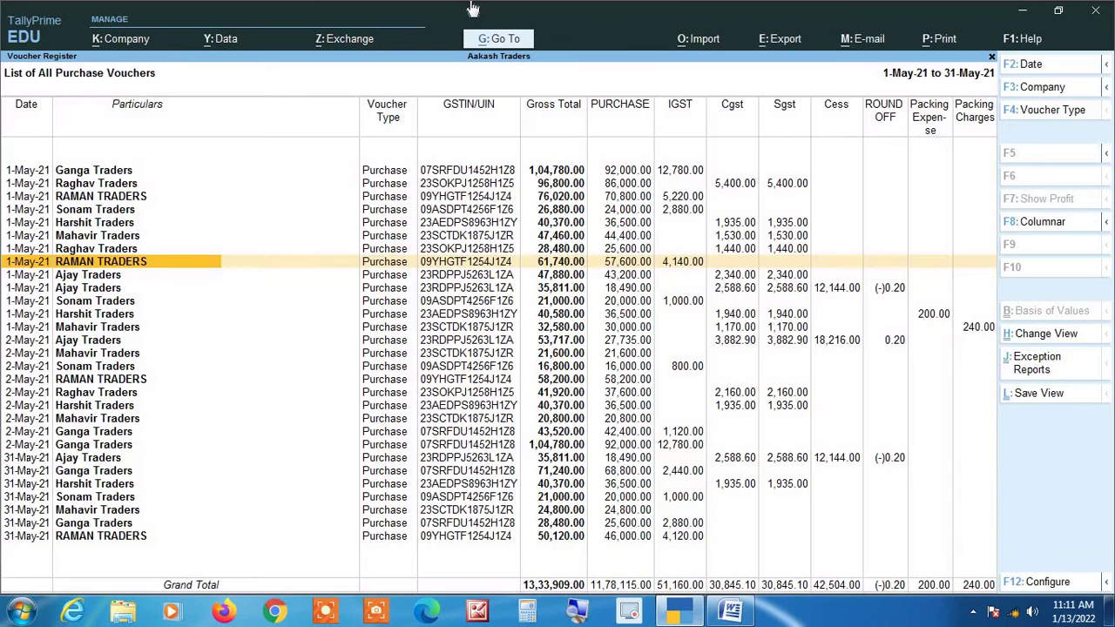
left_click(580, 614)
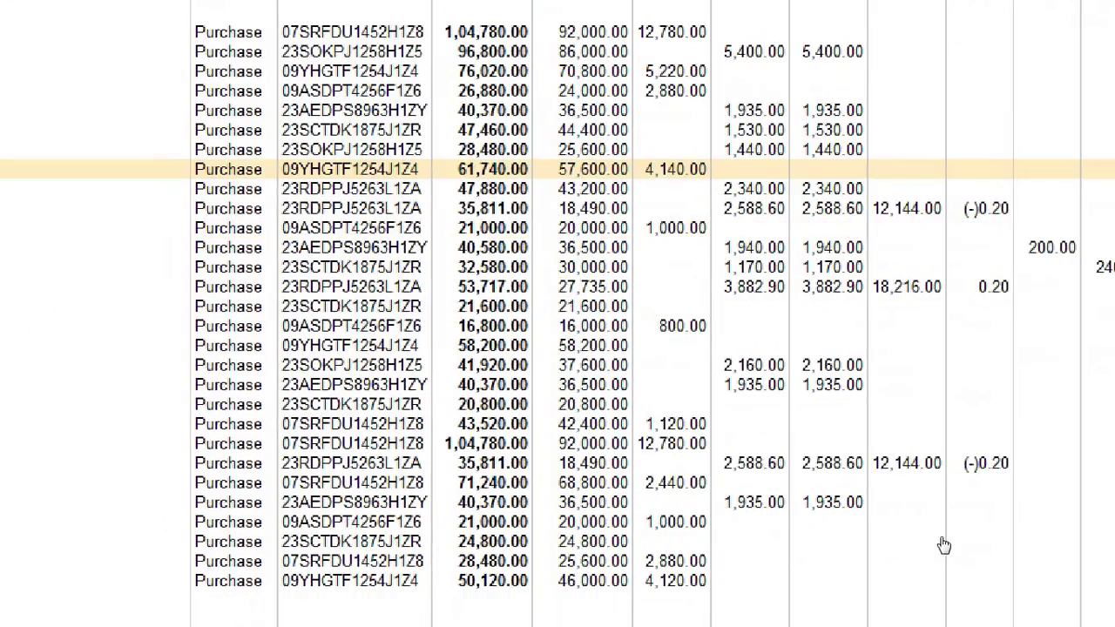
key("Down")
key("Down")
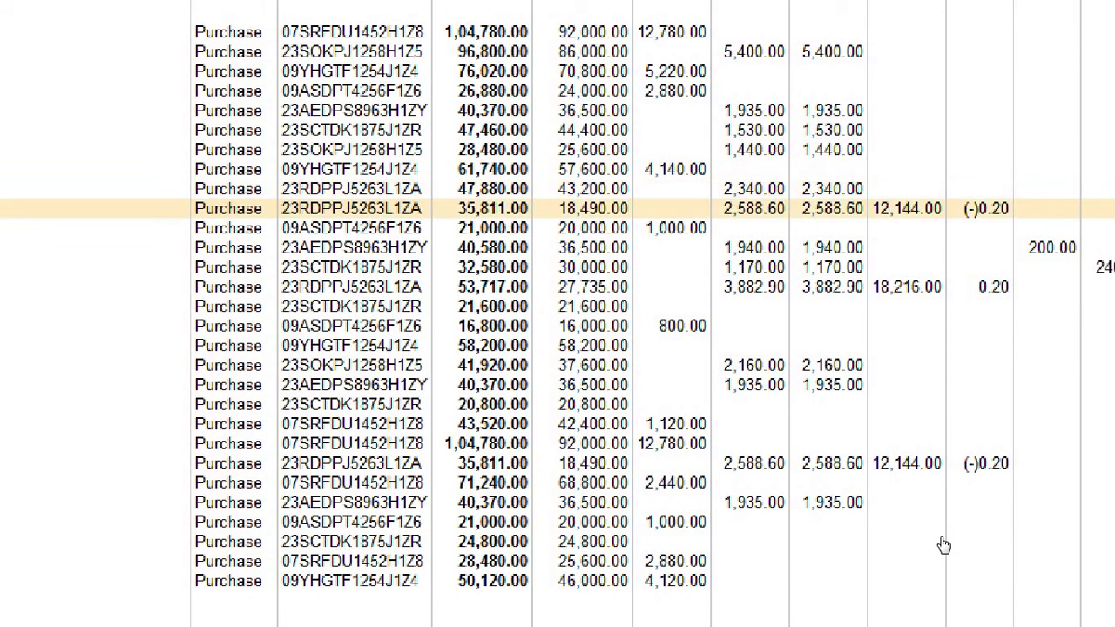
key("Down")
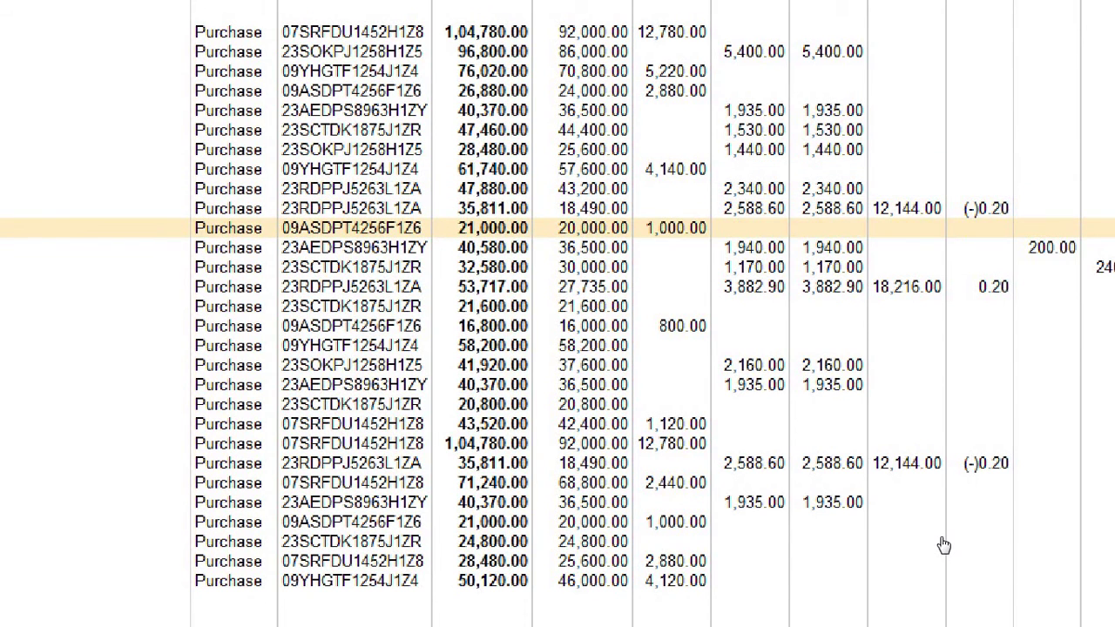
key("Down")
key("Down")
key("Down")
key("Down")
key("Down")
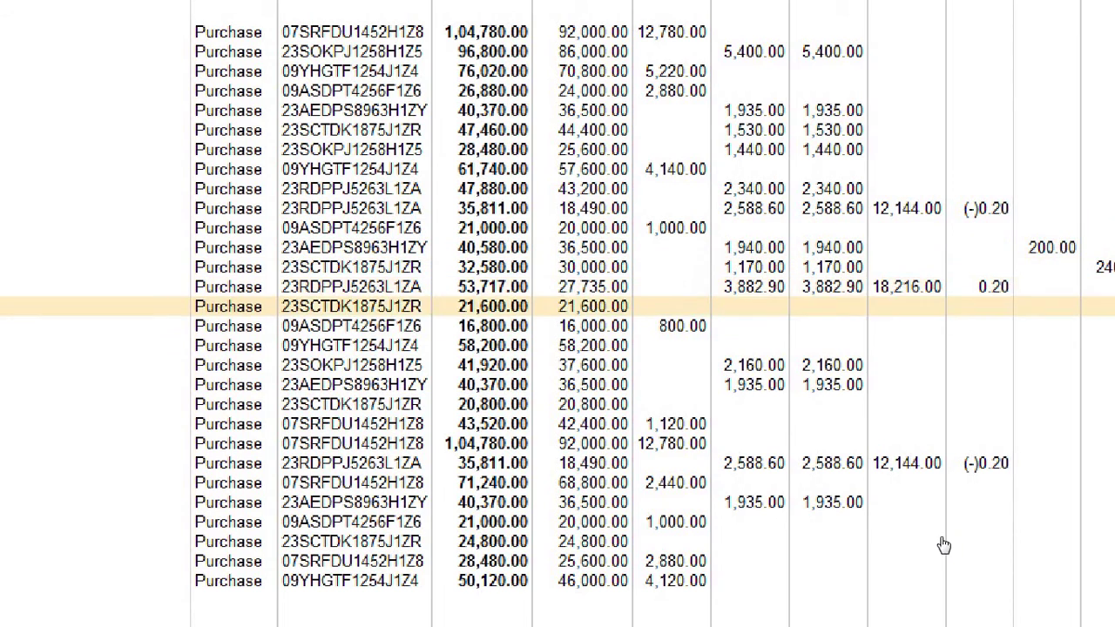
key("Down")
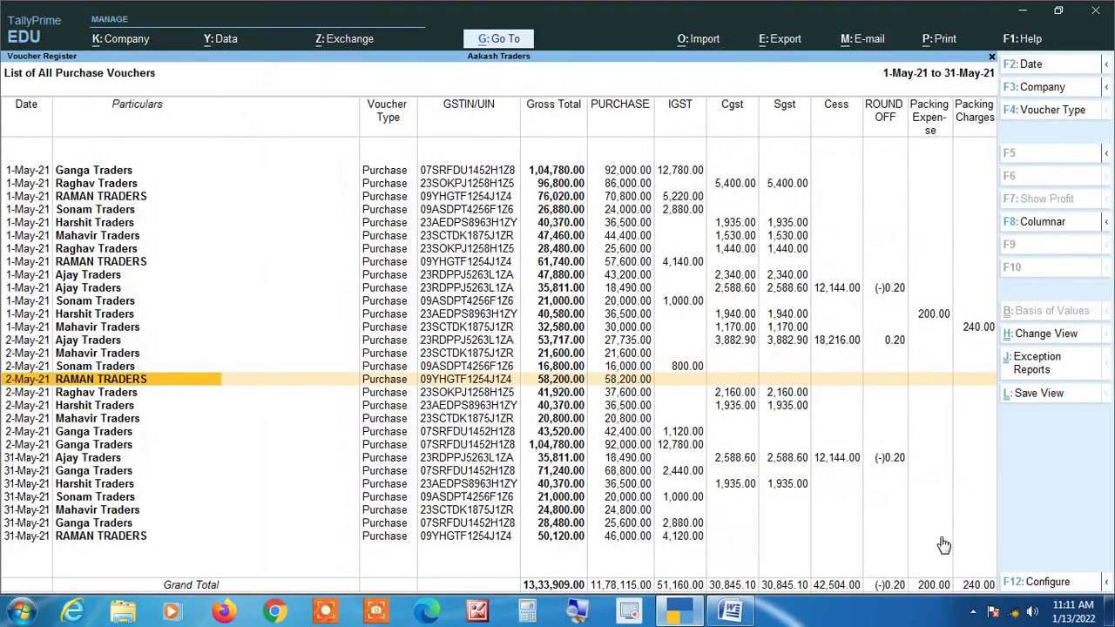
Add a 4,590.00 IGST line to RAMAN TRADERS voucher 2021-22/0255, raising 58,200.00 to 62,790.00.
key("Return")
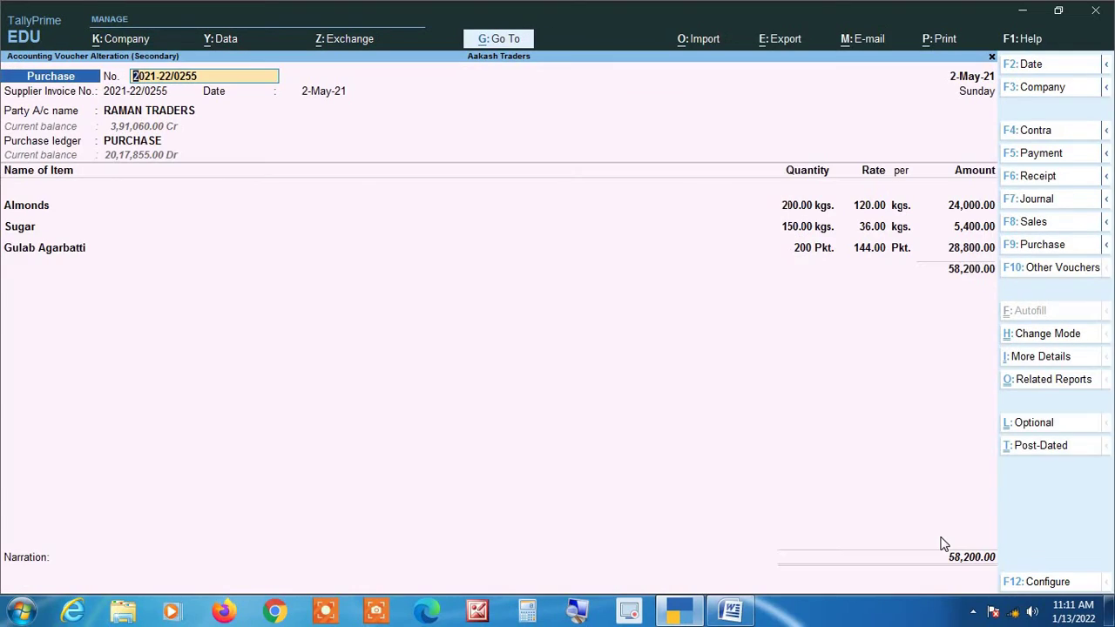
key("Return")
key("Return")
key("Return")
key("Return")
key("Return")
key("Return")
key("Return")
key("Return")
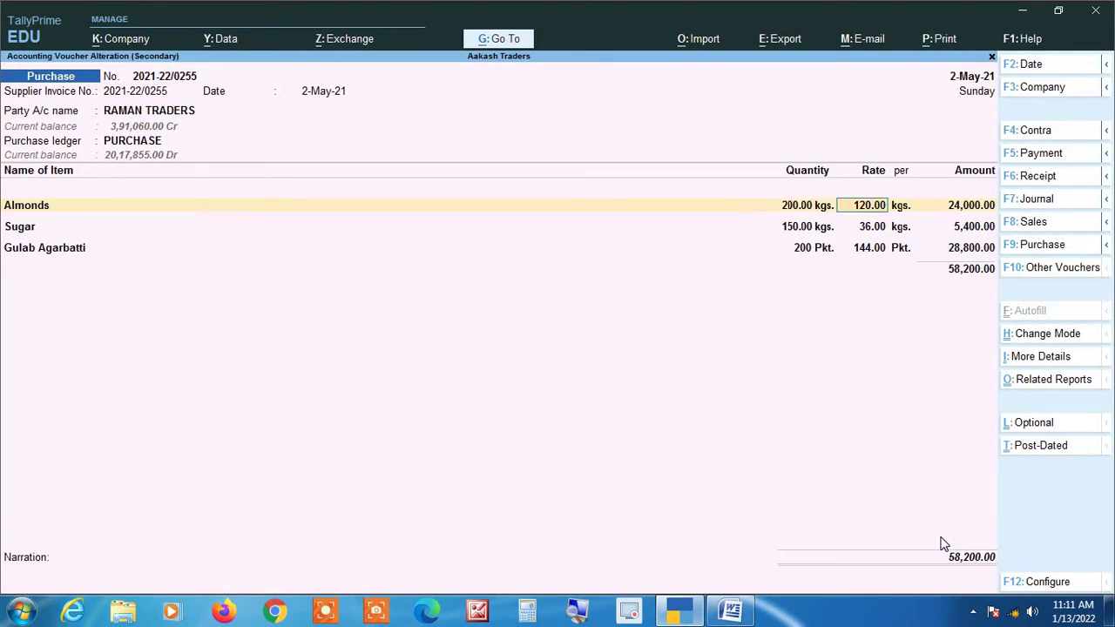
key("Return")
key("Return")
key("Return")
key("Return")
key("Return")
key("Return")
key("Return")
key("Return")
key("Return")
key("Return")
key("Return")
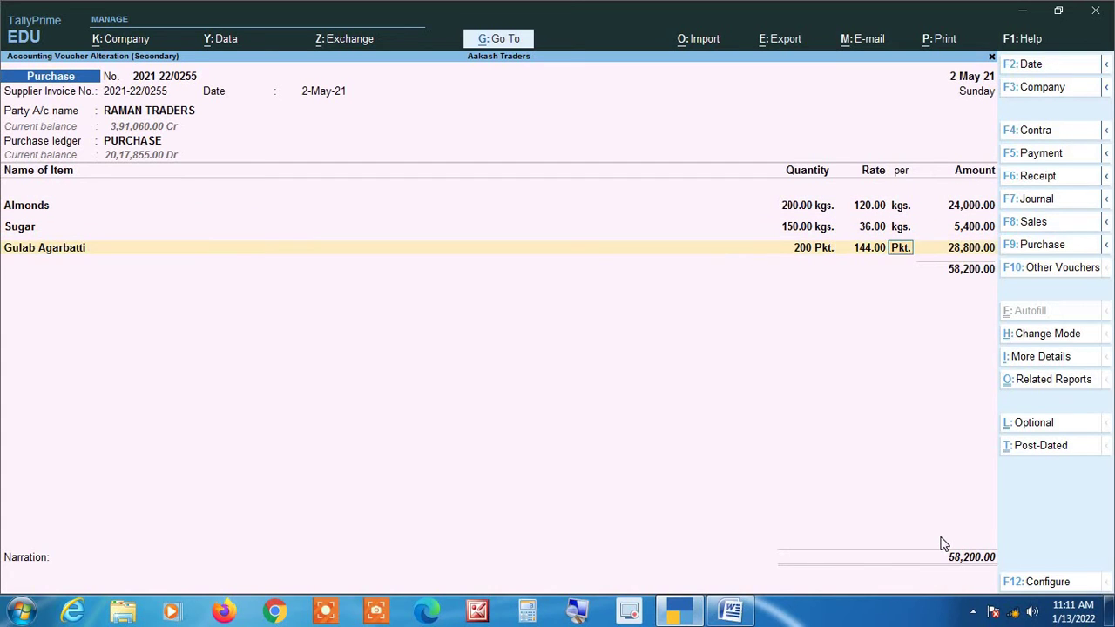
key("Return")
type("Ig")
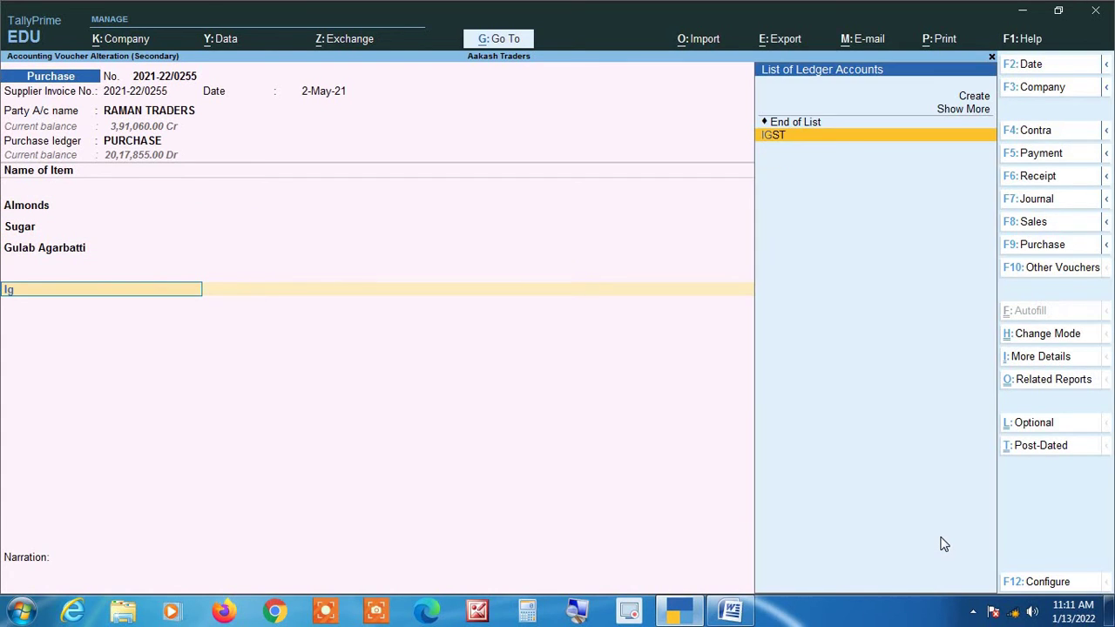
key("Return")
key("Return")
key("Return")
key("Return")
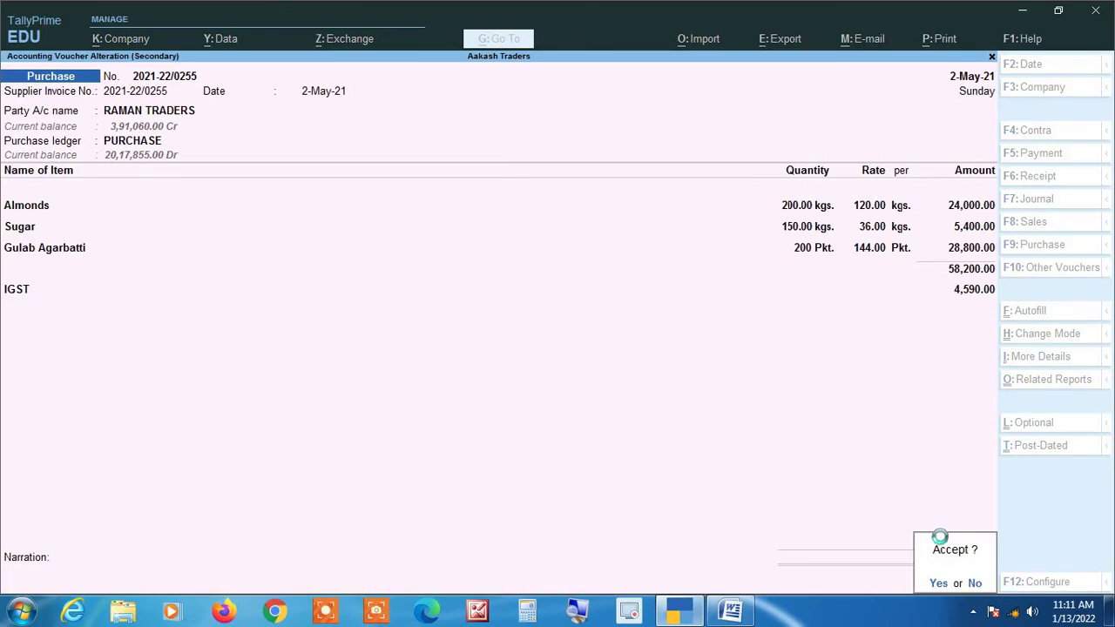
key("Return")
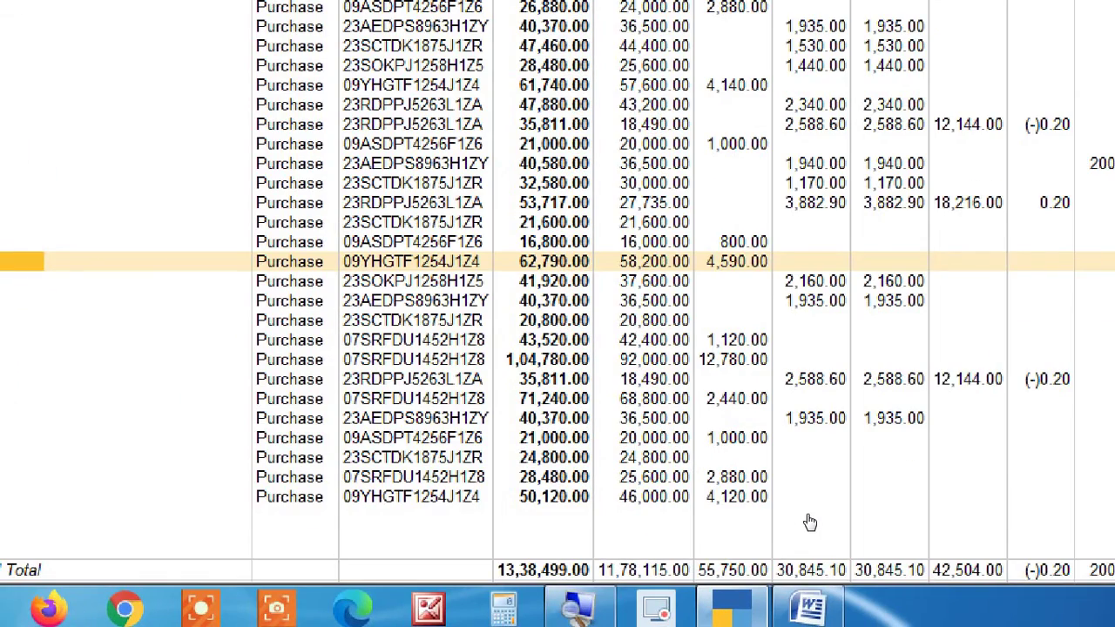
Open the 2-May Mahavir Traders 20,800.00 voucher, then quit it without changes.
key("Down")
key("Down")
key("Up")
key("Down")
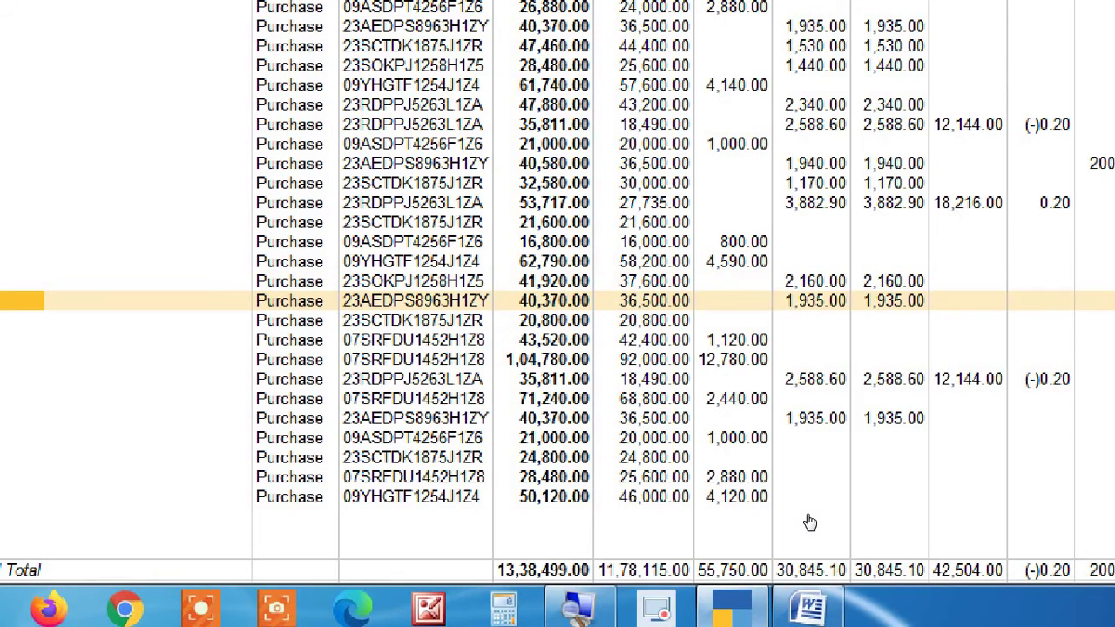
key("Down")
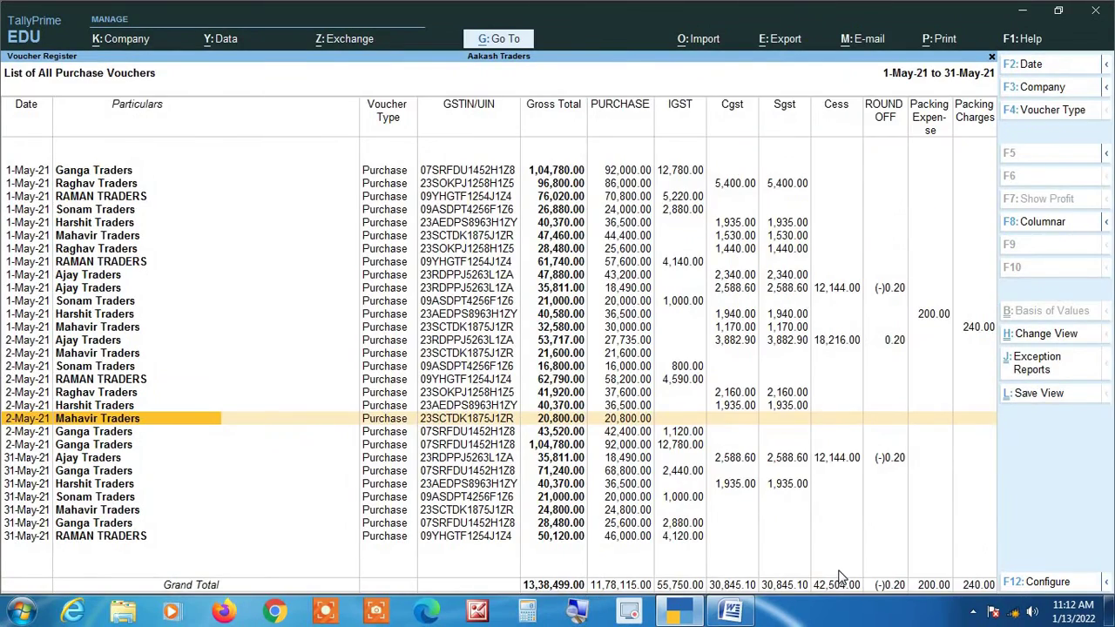
key("Return")
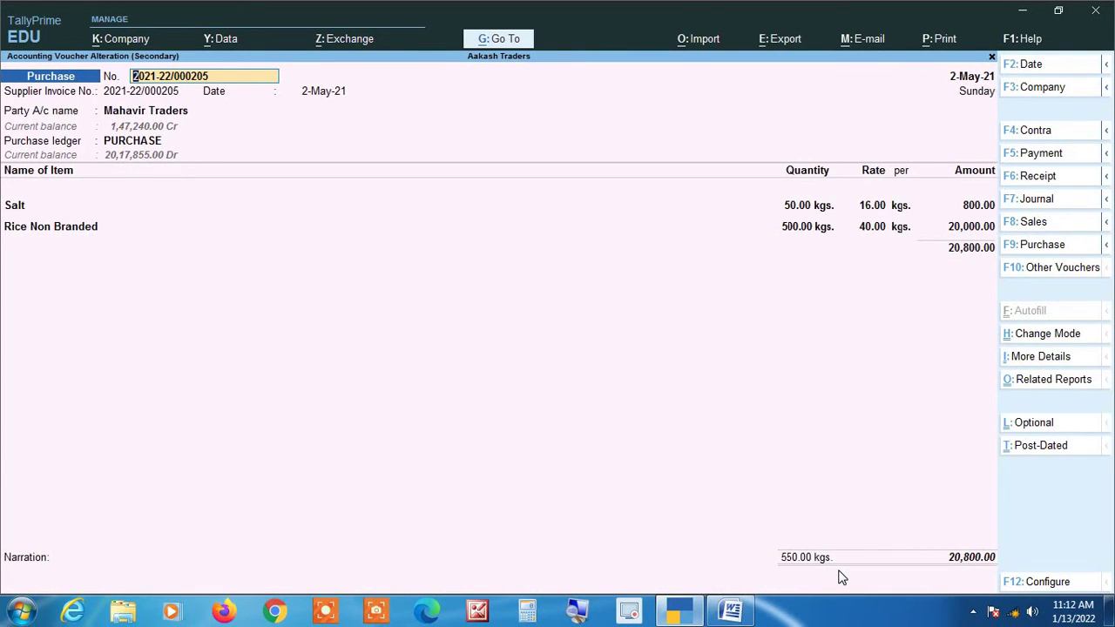
key("Return")
key("Return")
key("Return")
key("Return")
key("Return")
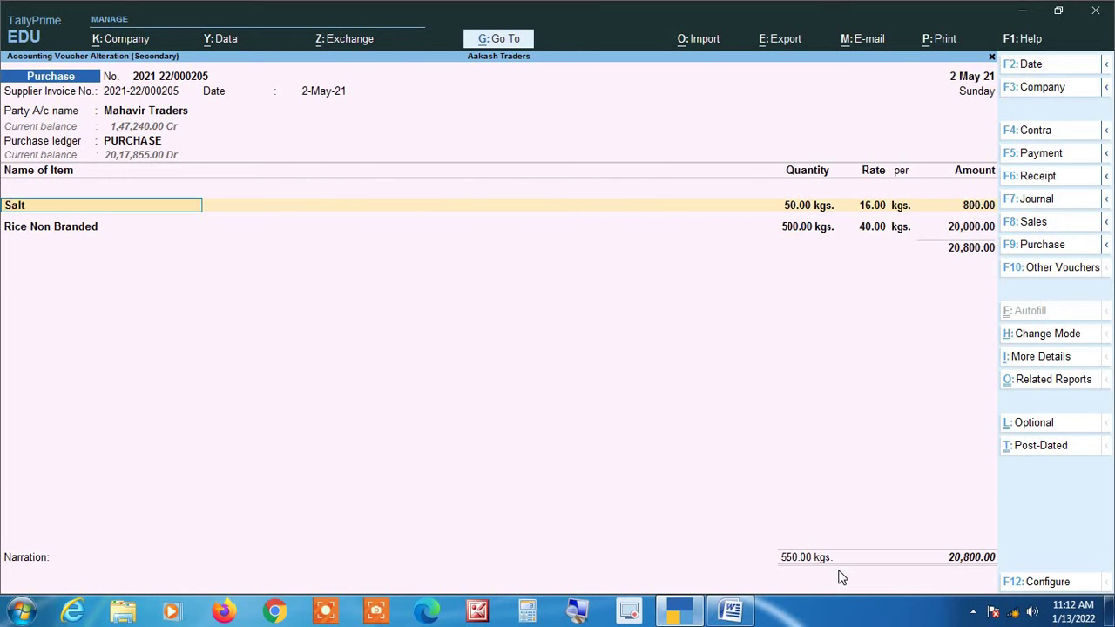
key("BackSpace")
key("Escape")
key("y")
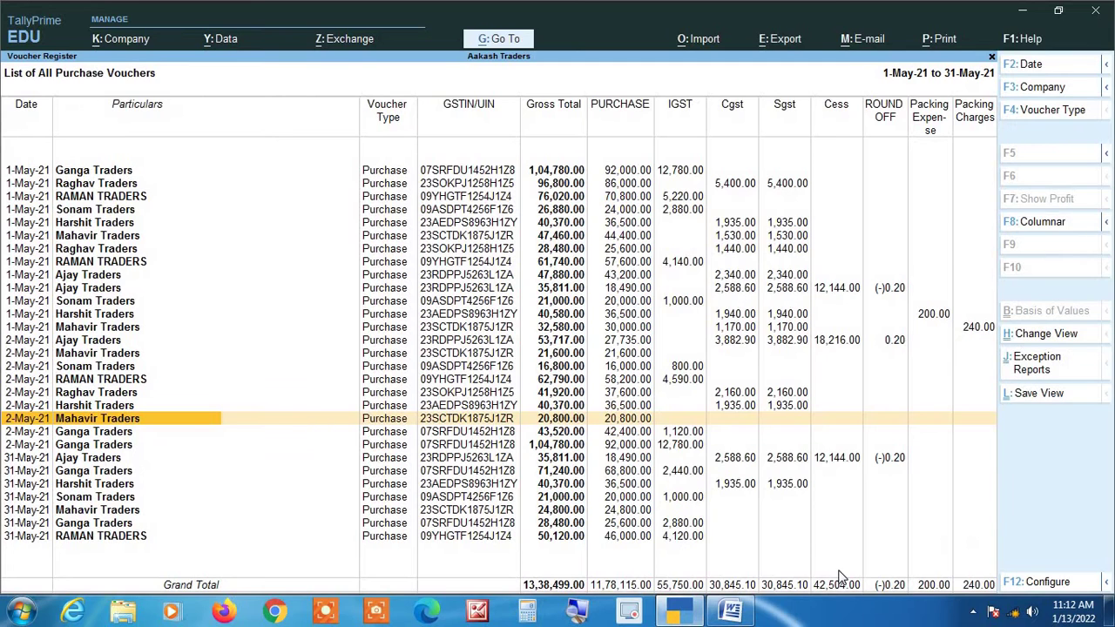
Open the 31-May Mahavir Traders 24,800.00 purchase voucher for alteration.
left_click(581, 612)
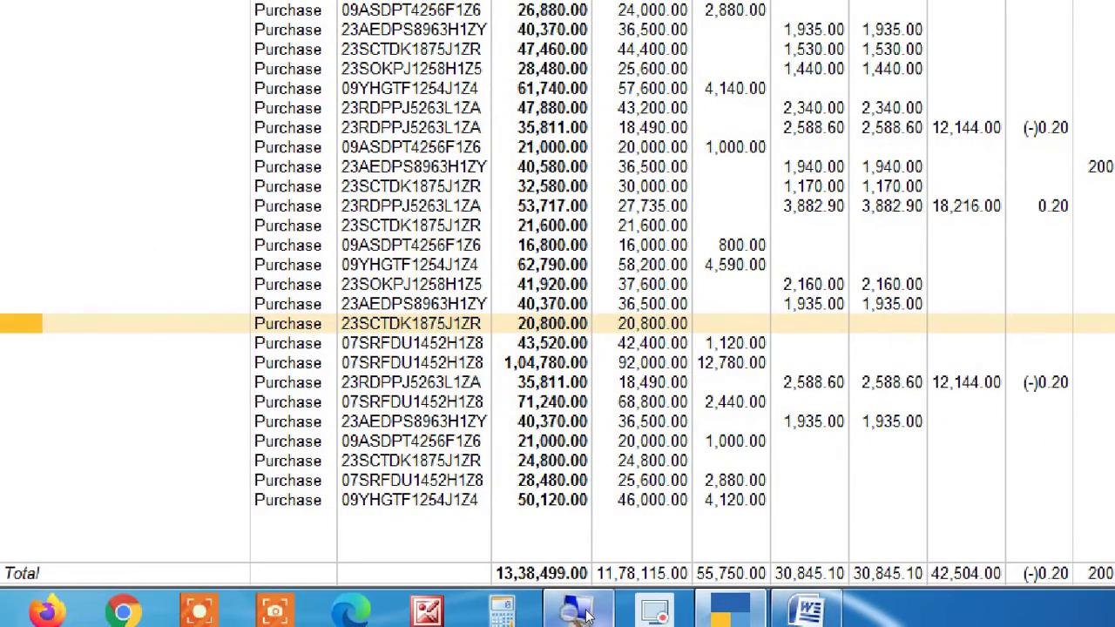
key("Down")
key("Down")
key("Up")
key("Down")
key("Down")
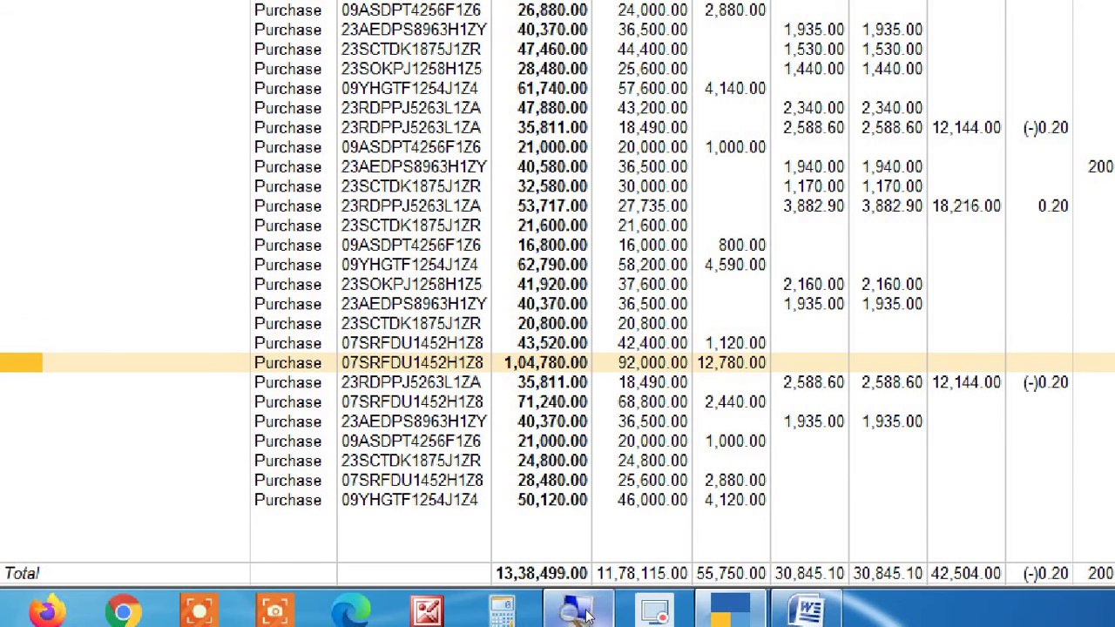
key("Down")
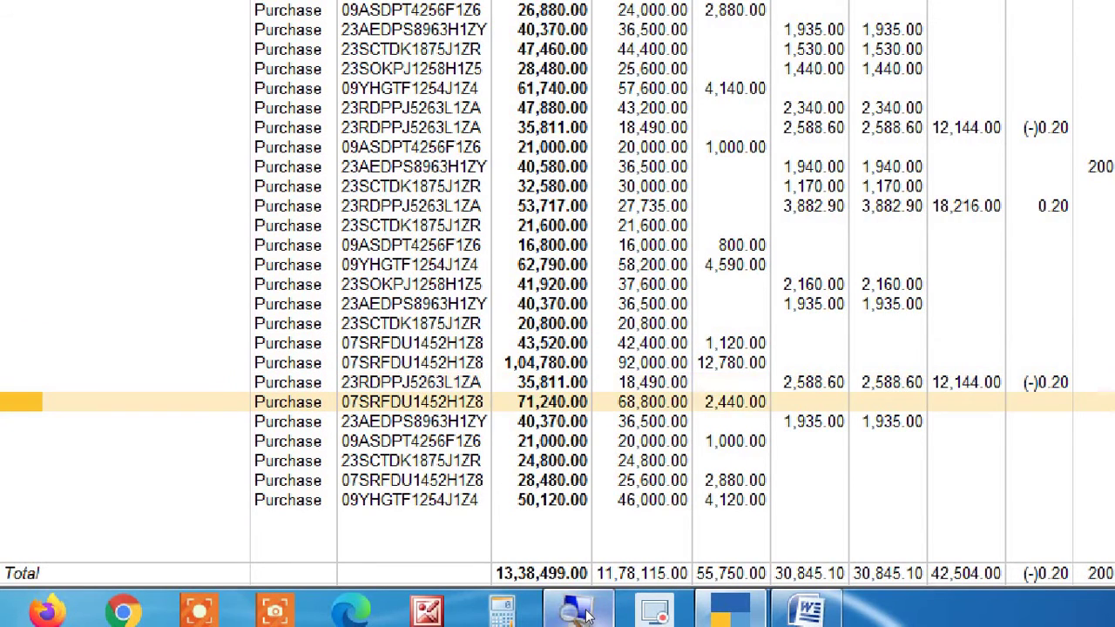
key("Down")
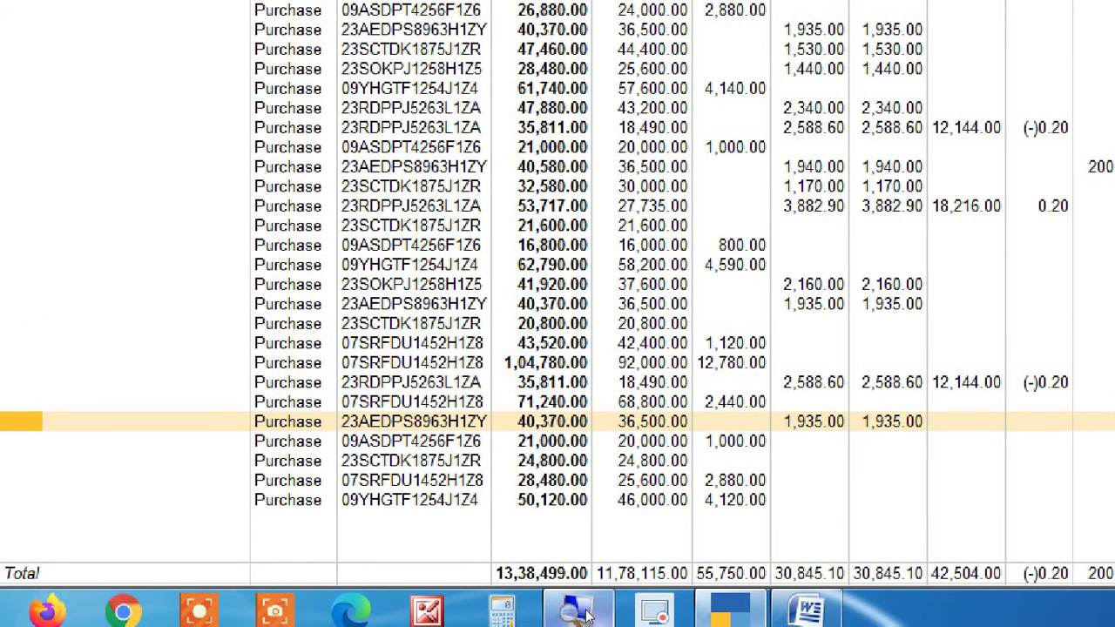
key("Down")
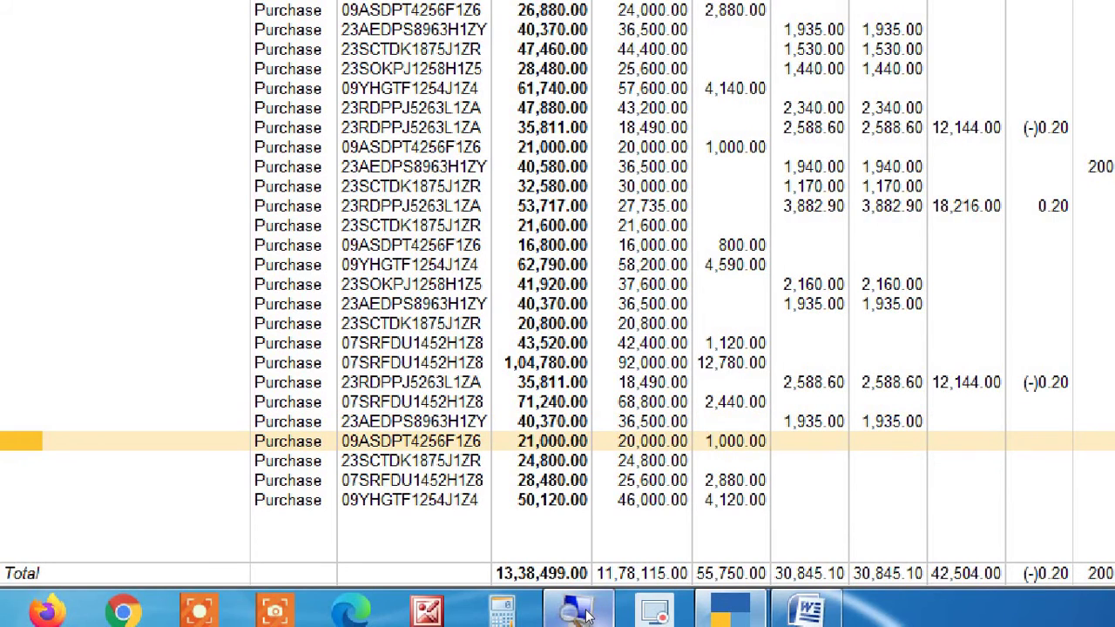
key("Down")
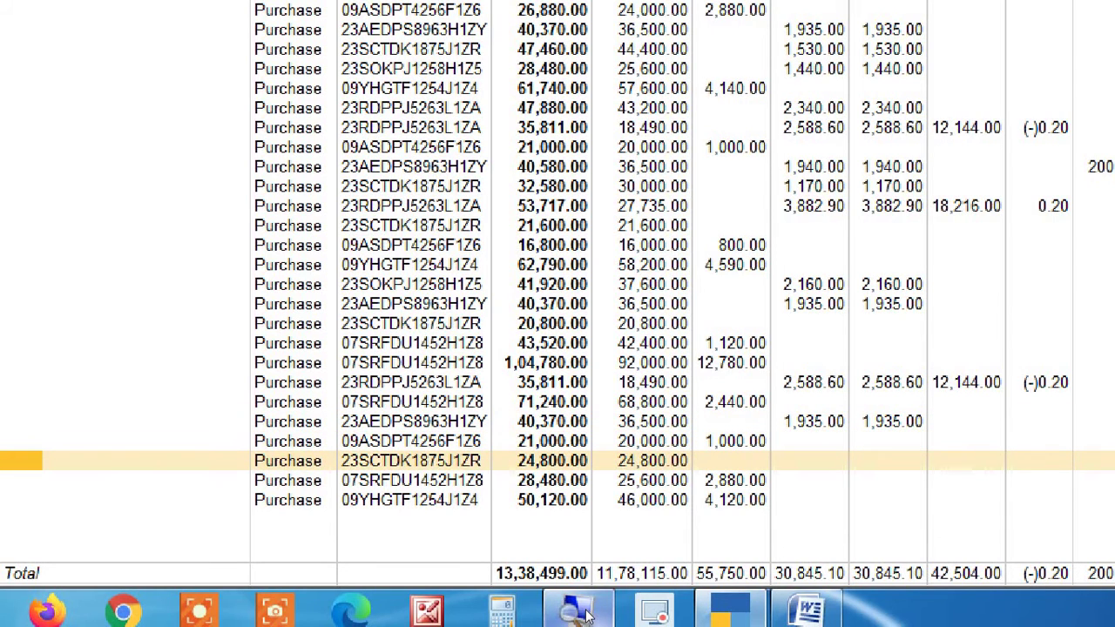
key("Down")
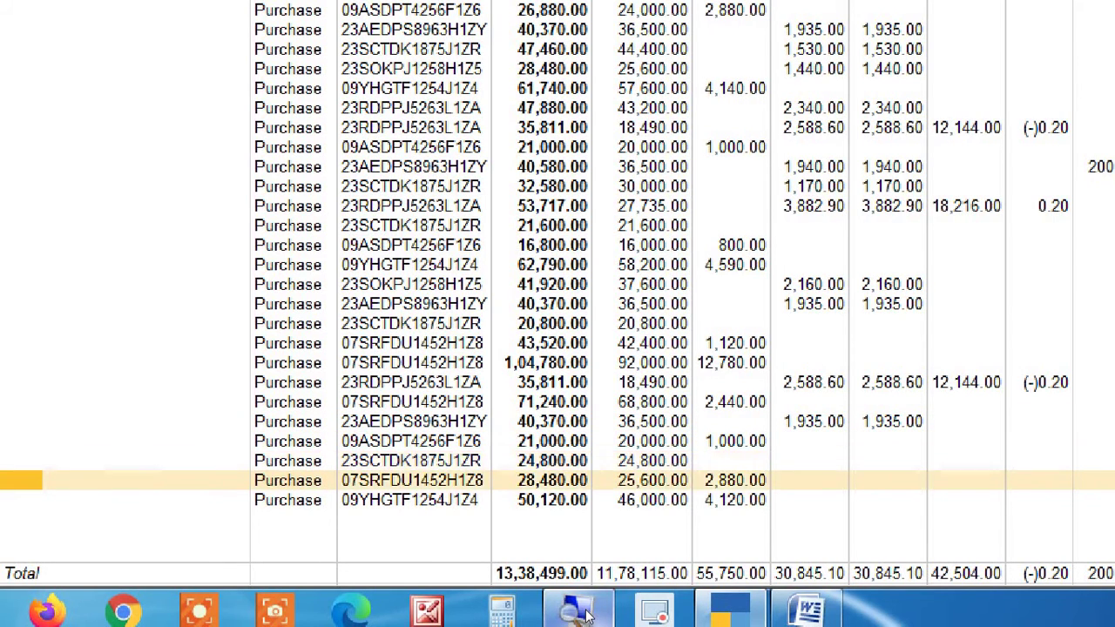
key("Down")
key("Up")
key("Up")
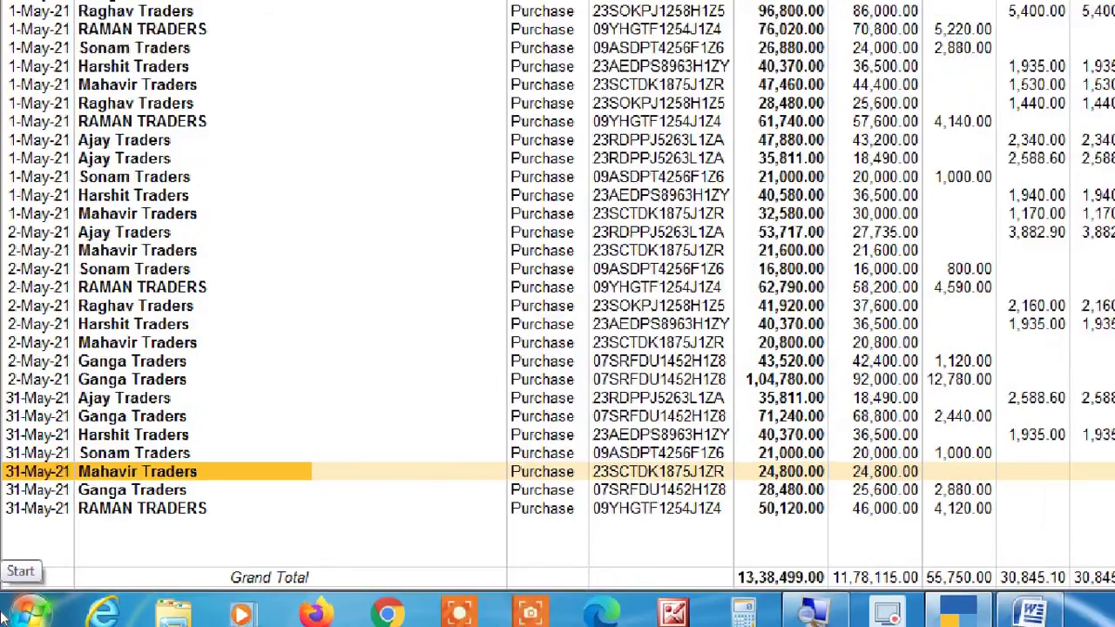
key("Return")
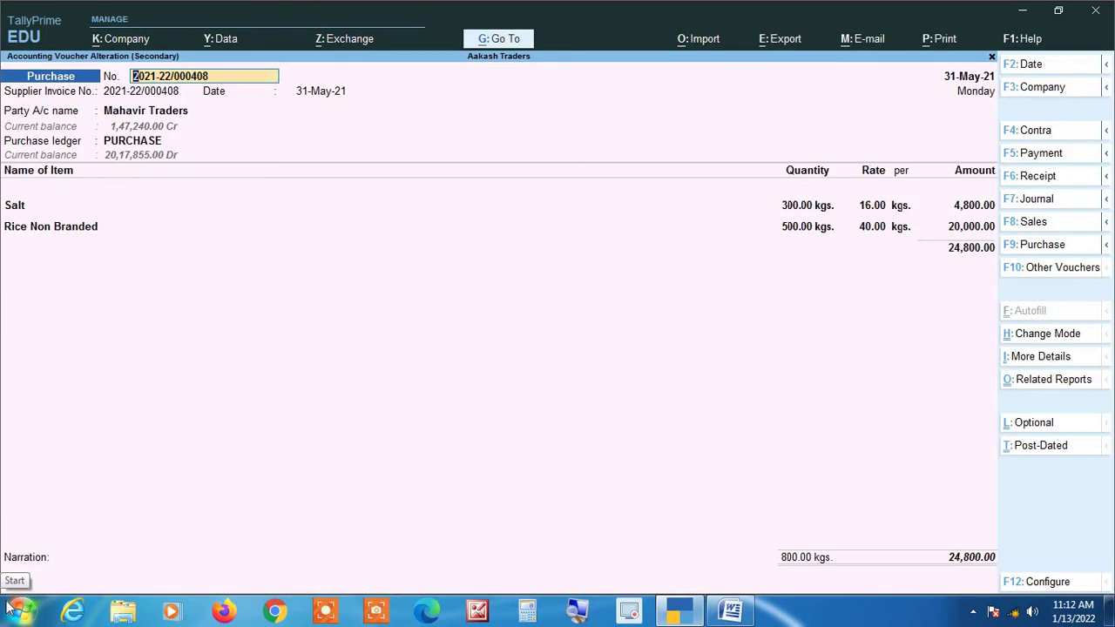
Quit the Mahavir Traders voucher unchanged and return to the monthly Purchase Register, May 13,38,499.00.
key("Escape")
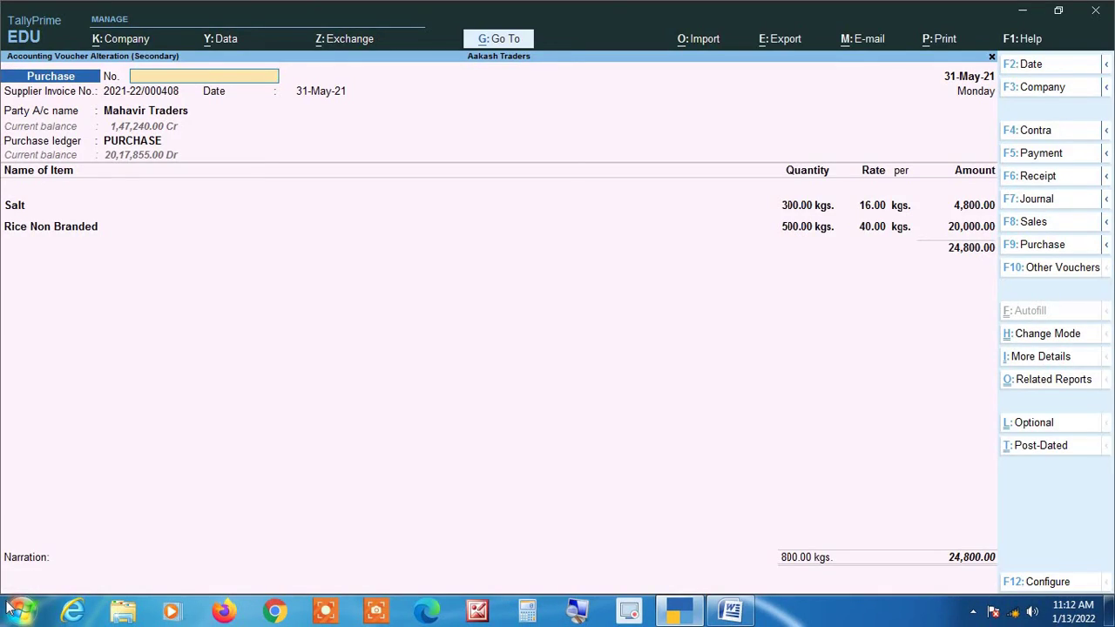
key("y")
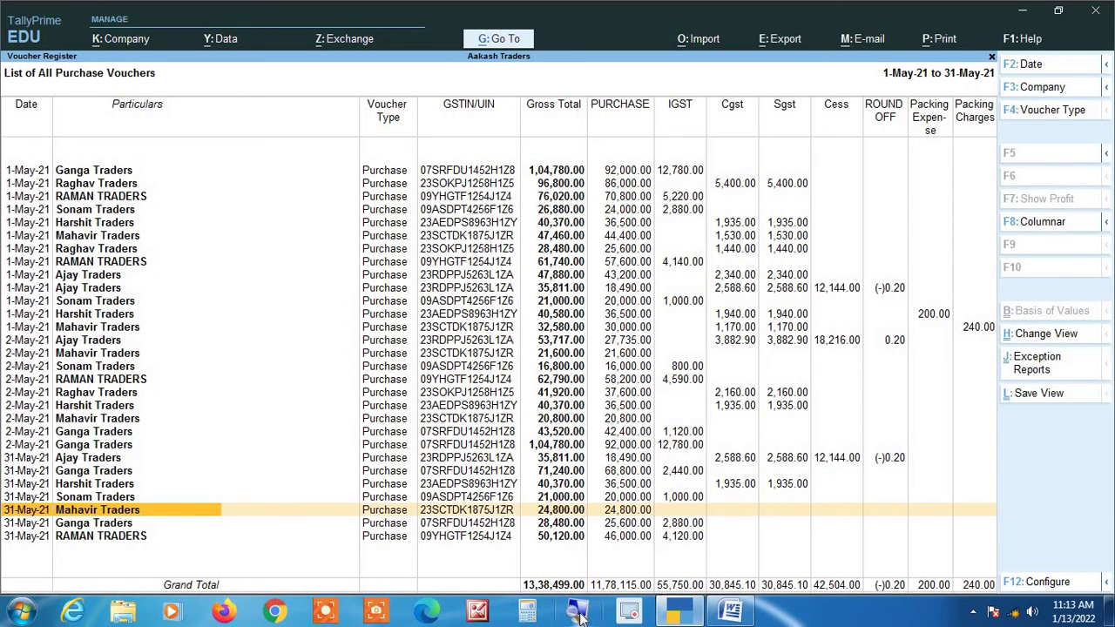
key("Escape")
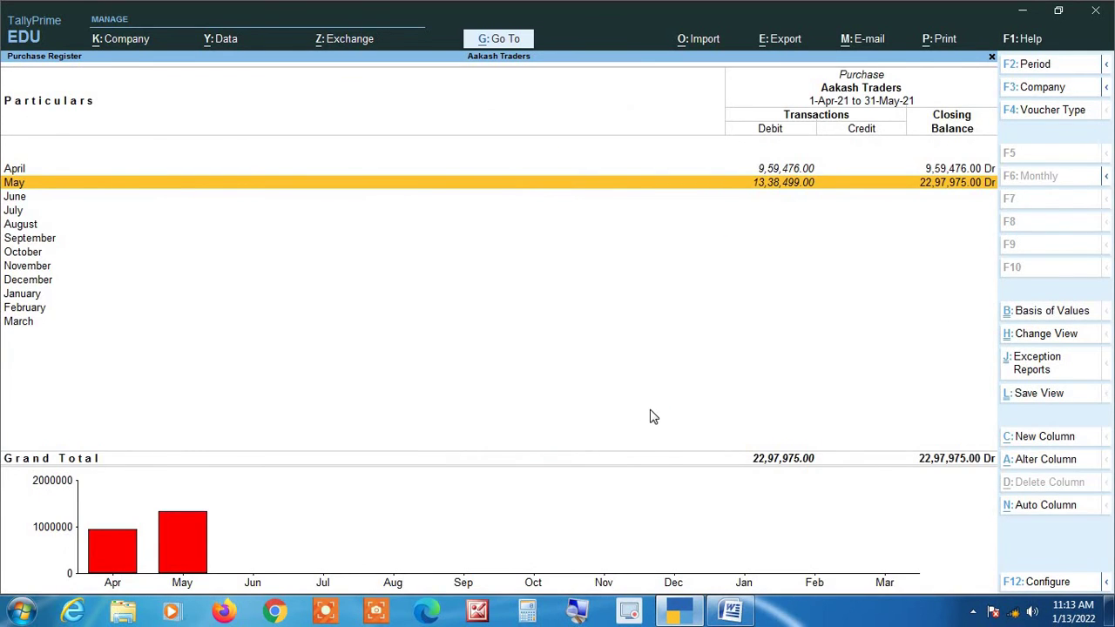
Open May's purchase voucher list and bring up Columnar Register Alteration with F8.
key("Return")
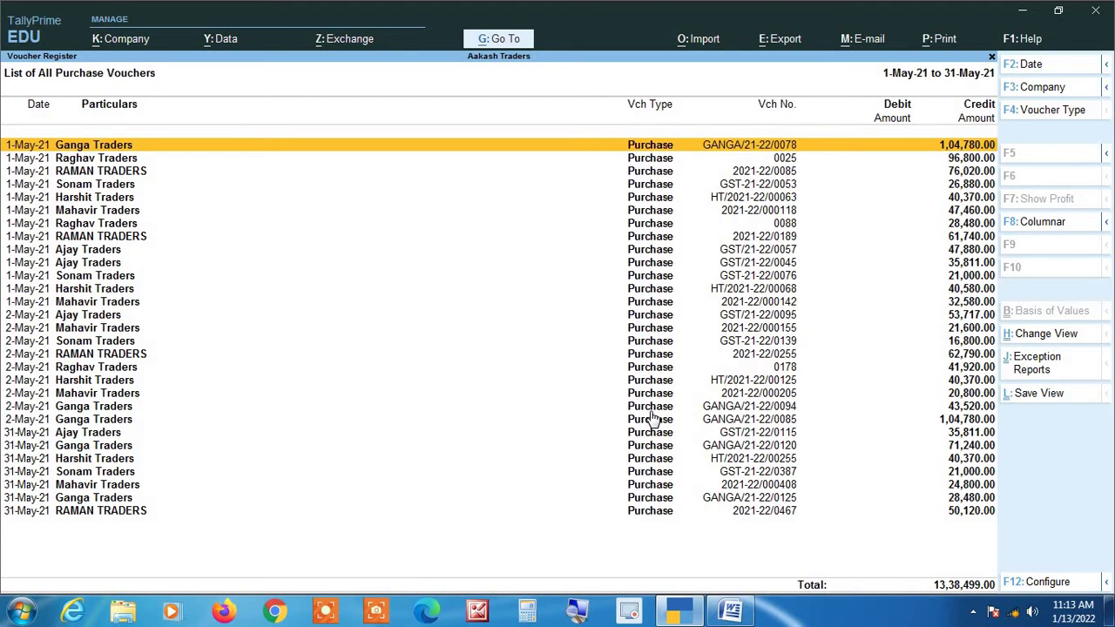
key("F8")
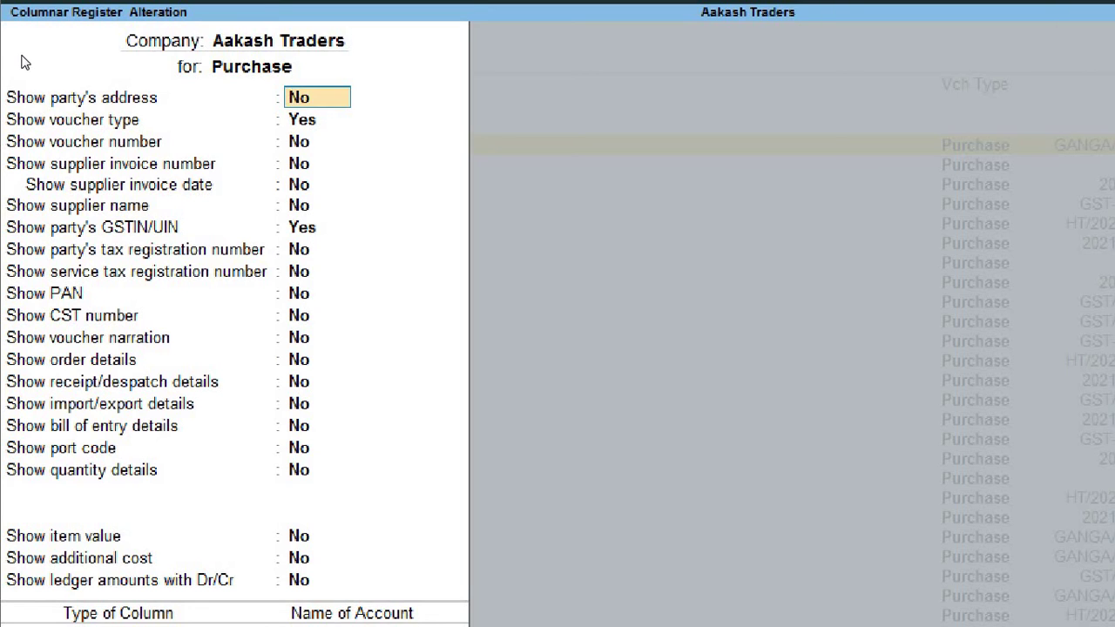
Turn off voucher type and party GSTIN/UIN columns in the purchase columnar settings.
key("Return")
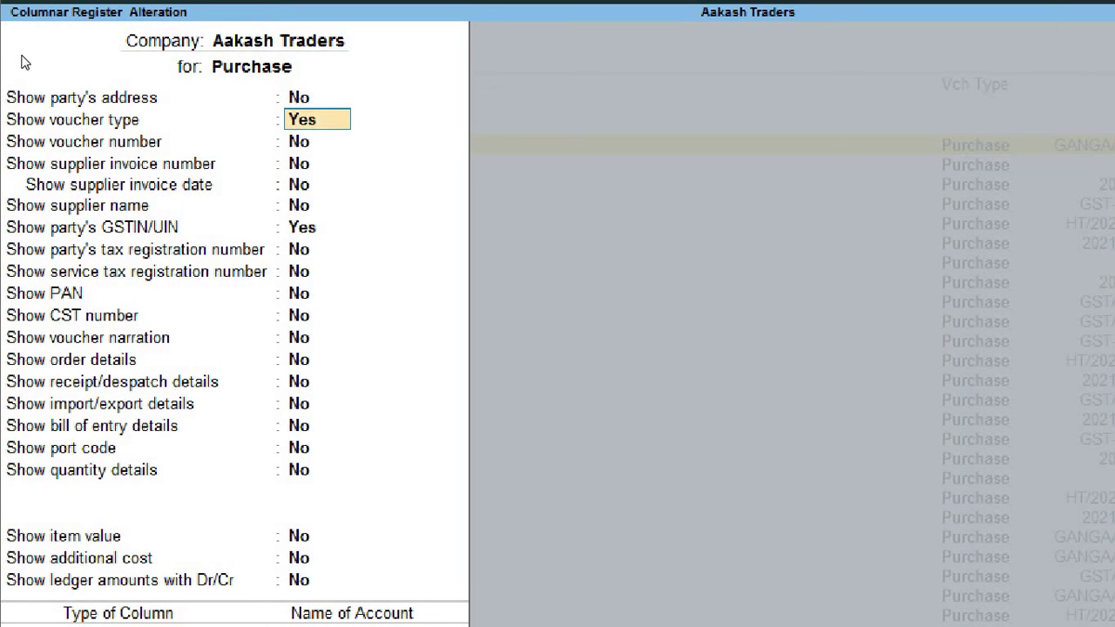
type("n")
key("Return")
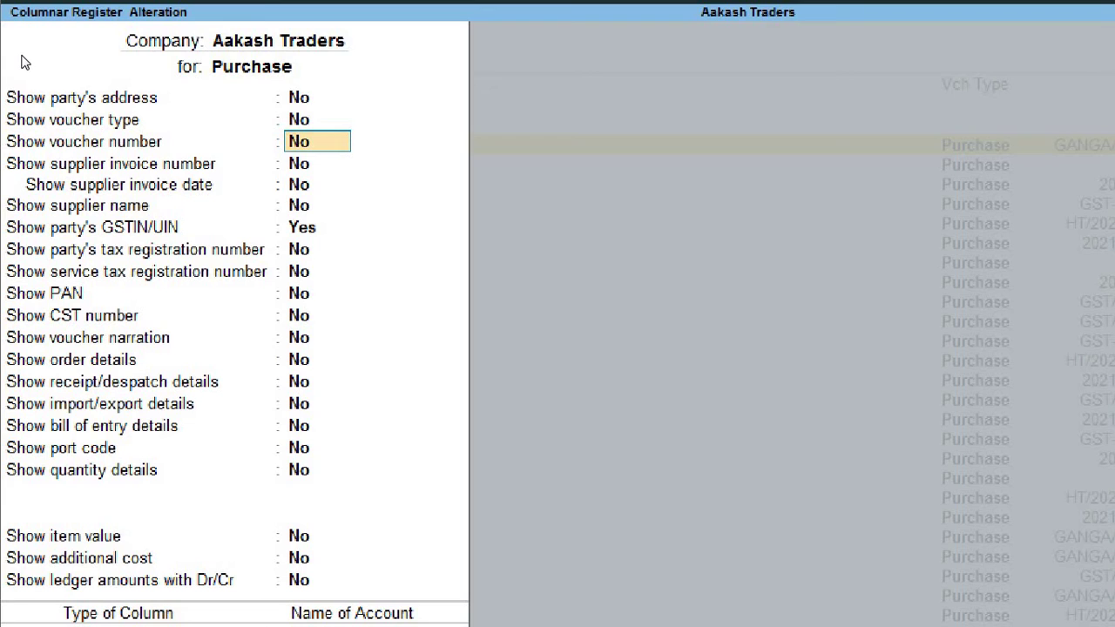
key("Return")
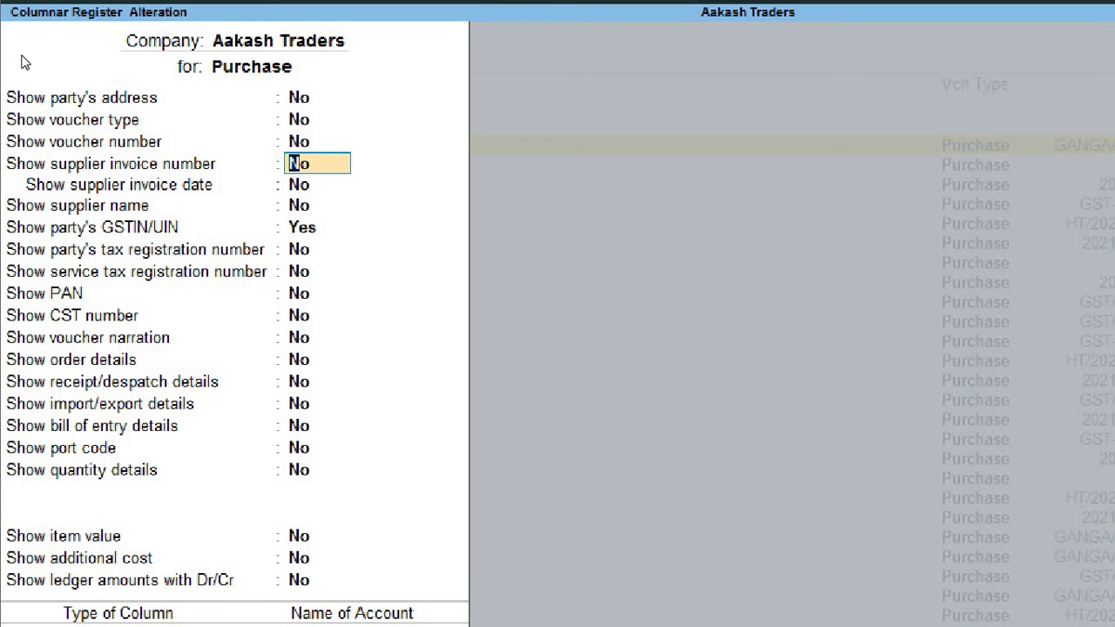
key("Return")
key("Return")
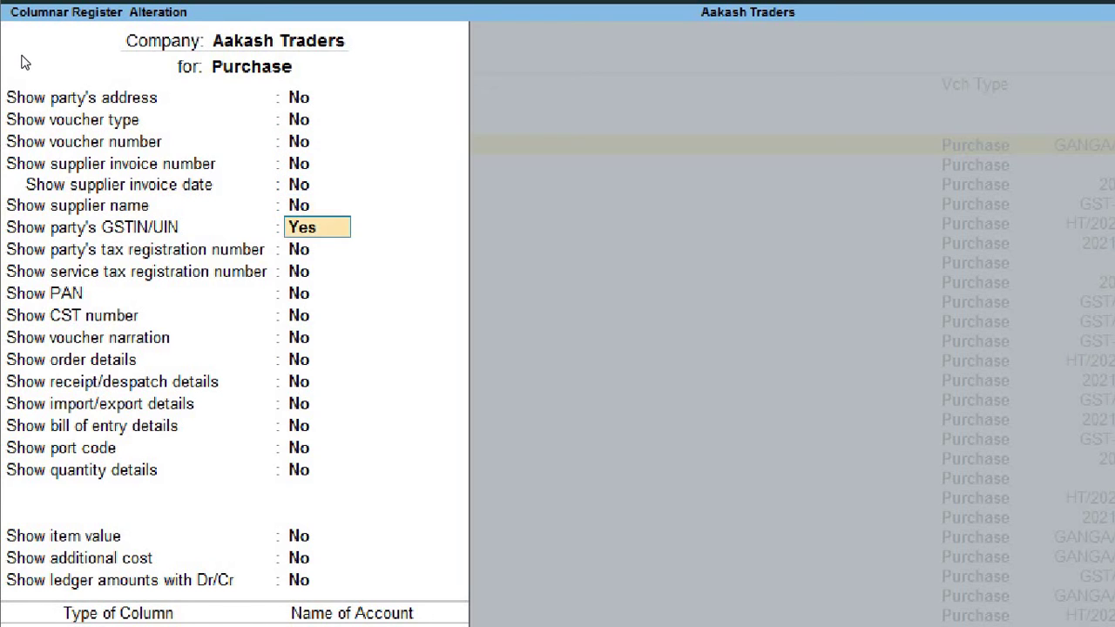
type("n")
key("Return")
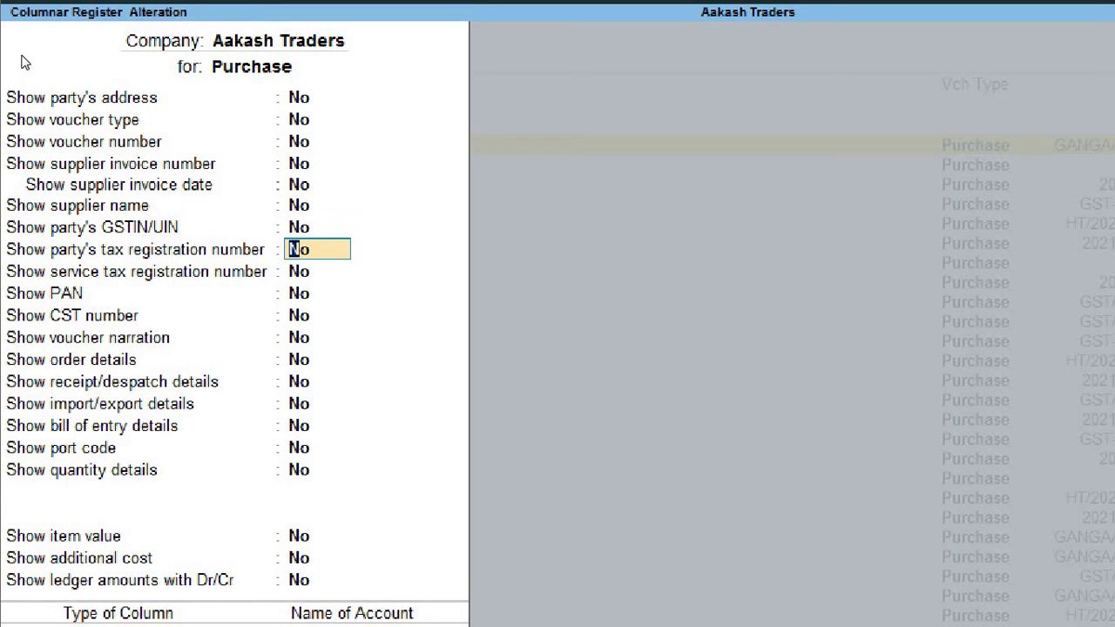
key("Return")
key("Return")
key("Return")
key("Return")
key("Return")
key("Return")
key("Return")
key("Return")
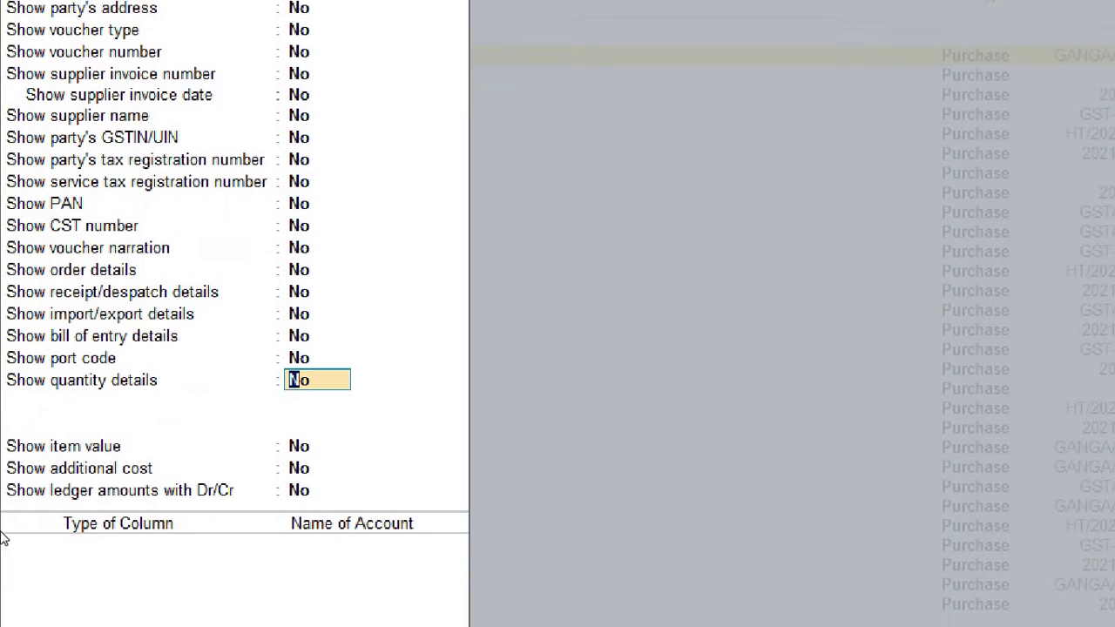
Turn on quantity details, alternate units and rate details, ending the column list.
type("yes")
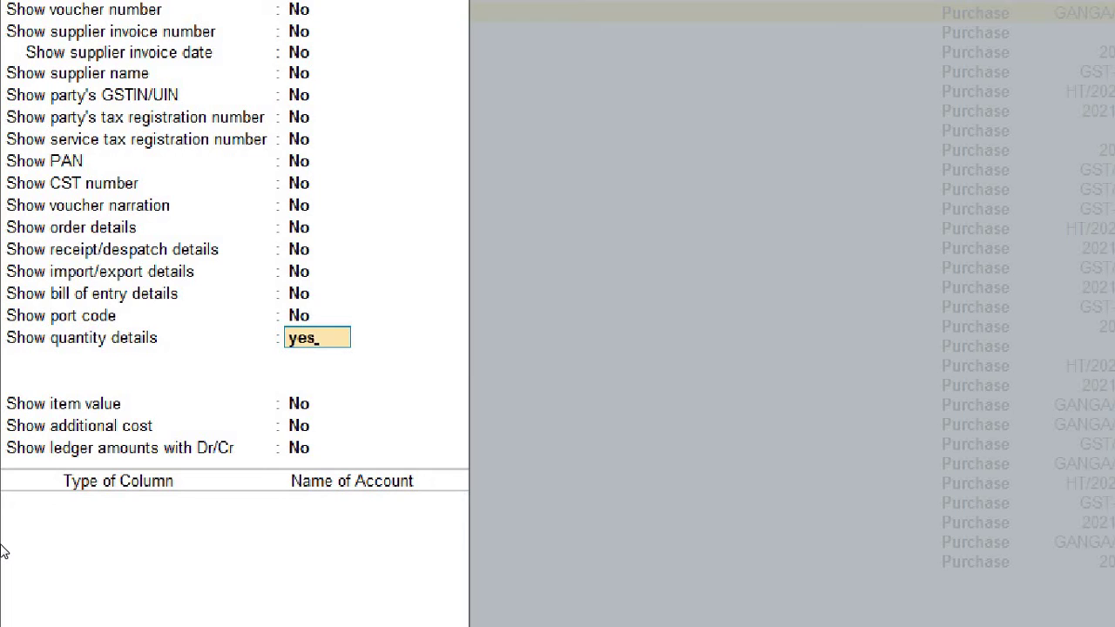
key("Return")
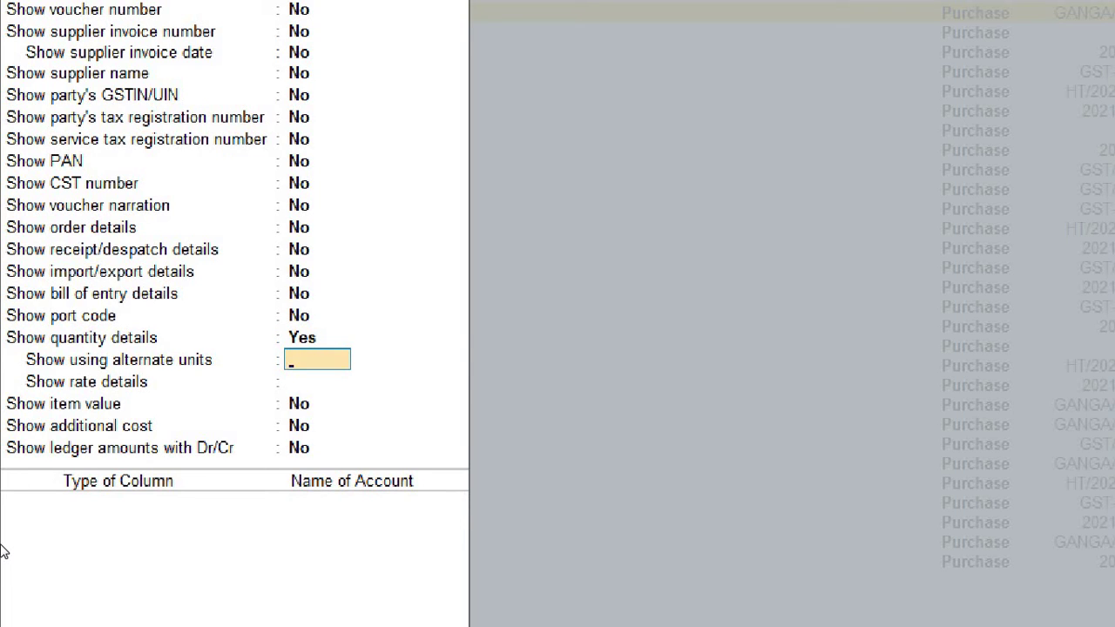
type("yes")
key("Return")
type("yes")
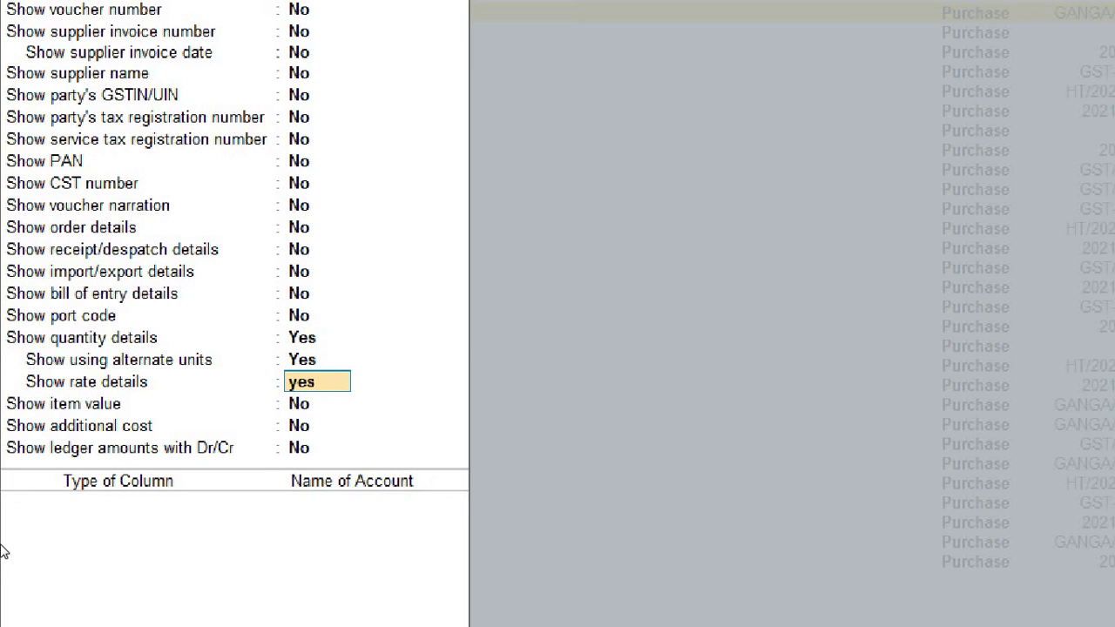
key("Return")
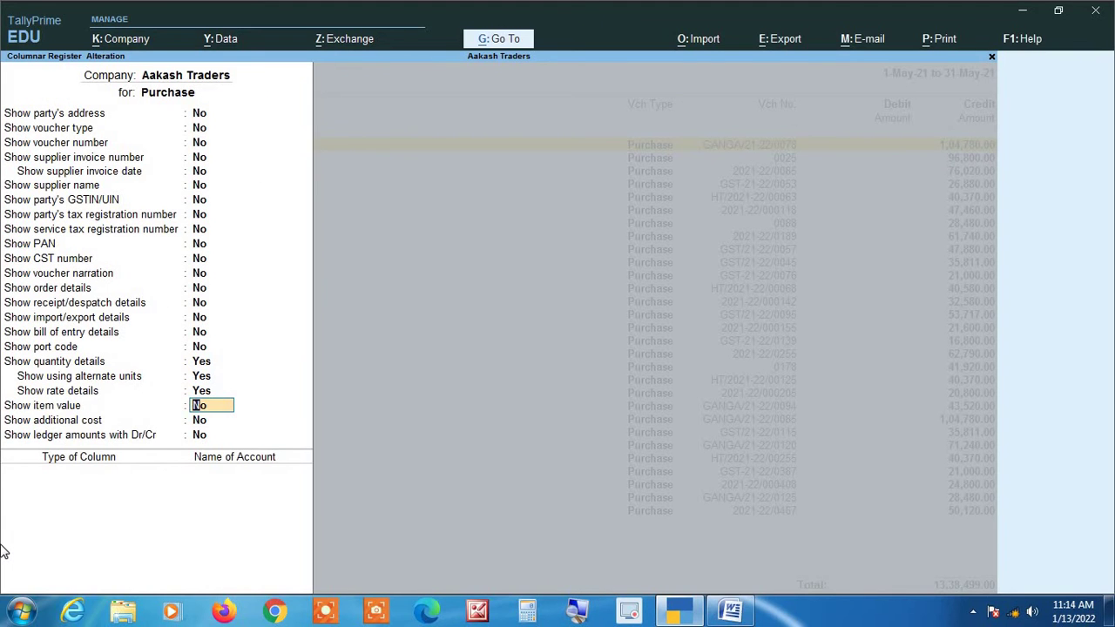
key("Return")
key("Return")
key("Return")
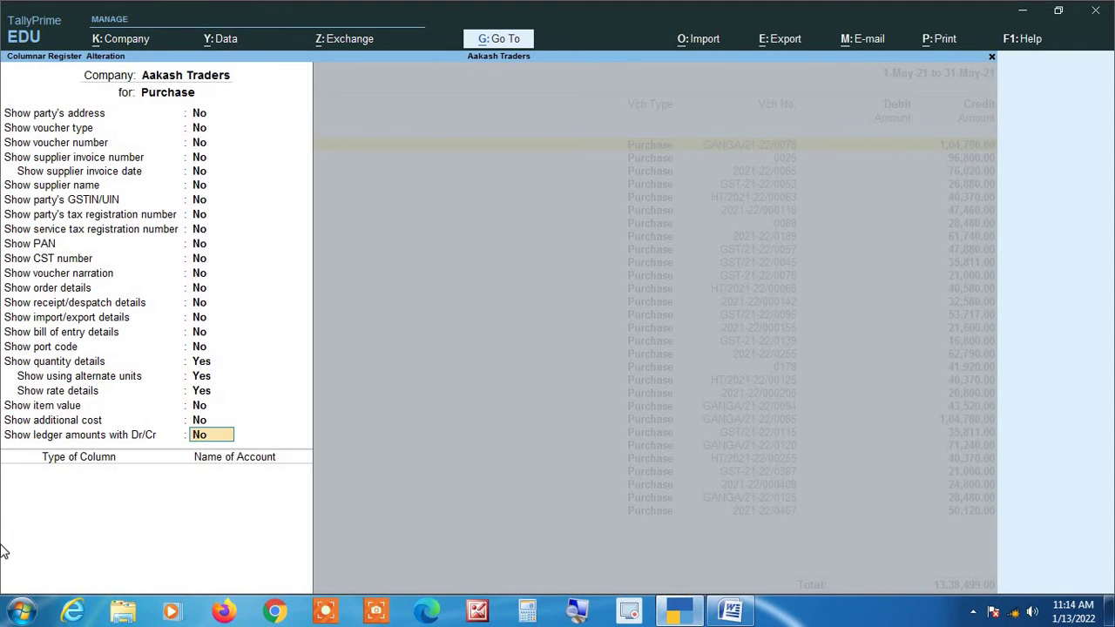
key("Return")
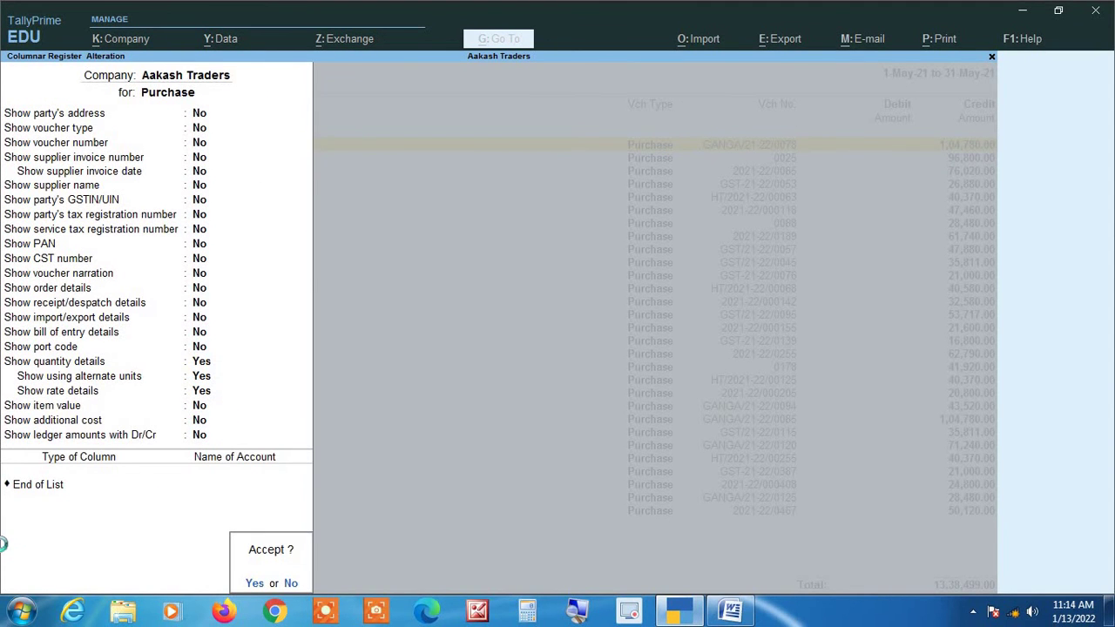
key("Return")
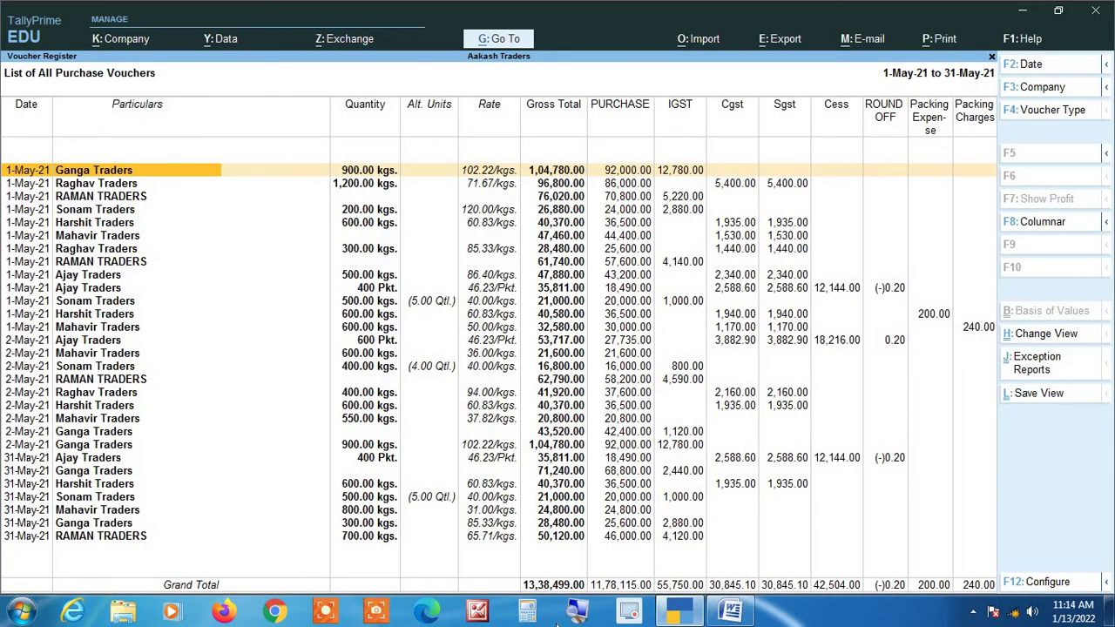
left_click(580, 616)
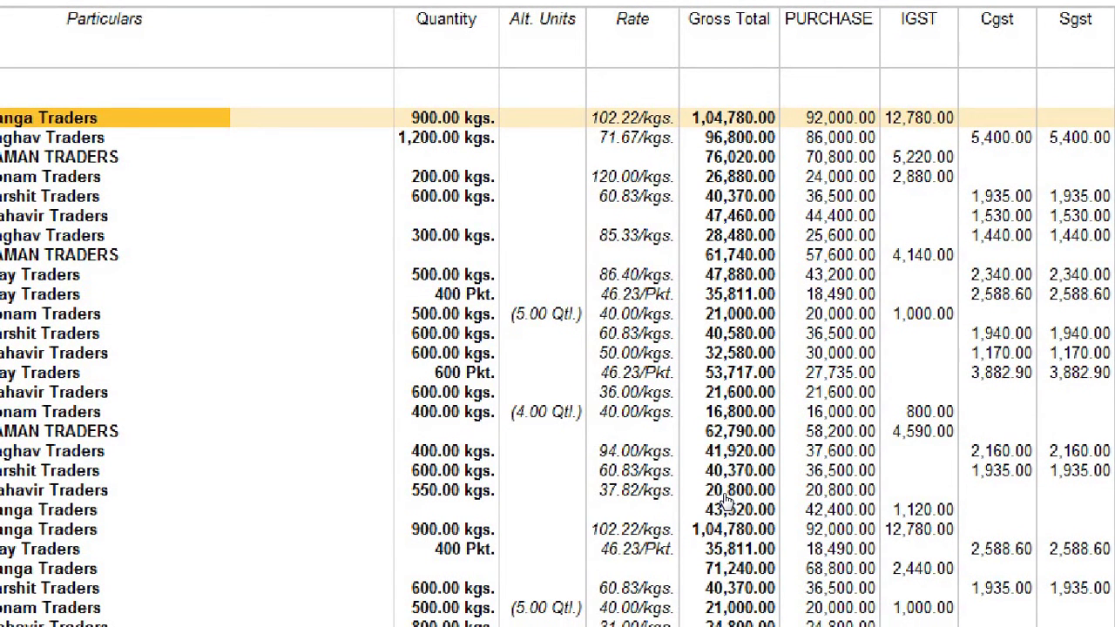
key("Down")
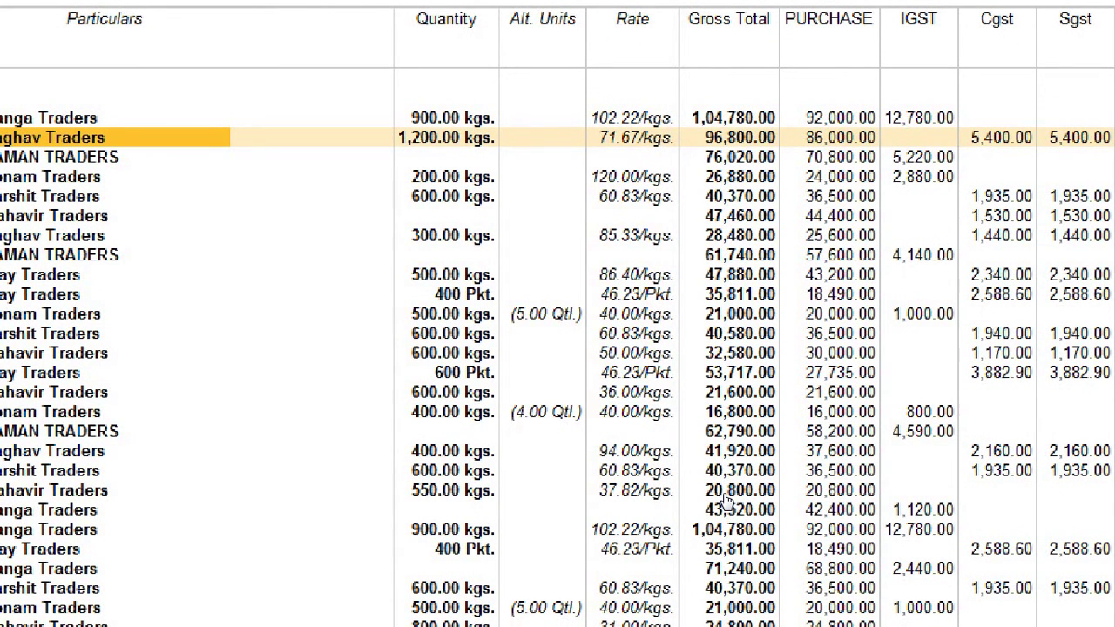
key("Down")
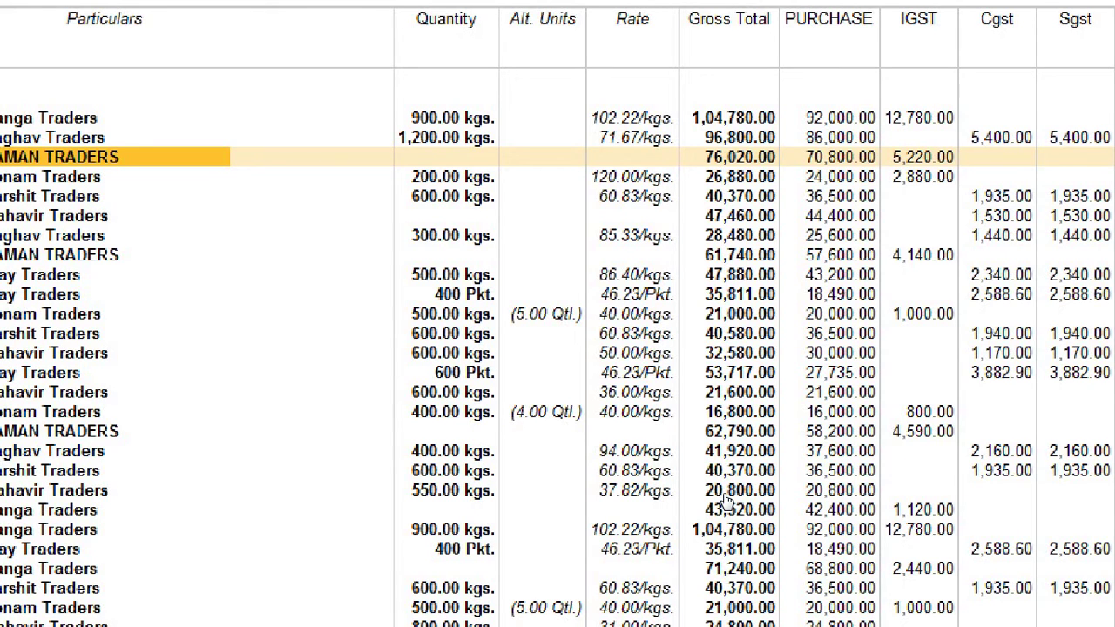
key("Down")
key("Down")
key("Down")
key("Down")
key("Down")
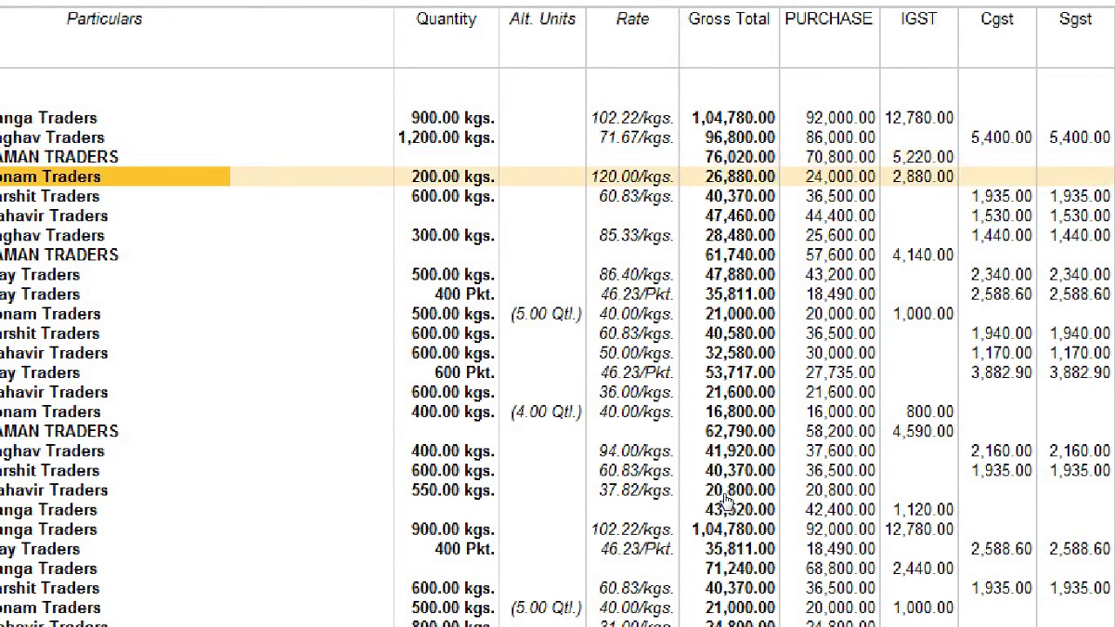
key("Down")
key("Down")
key("Down")
key("Down")
key("Down")
key("Down")
key("Down")
key("Down")
key("Down")
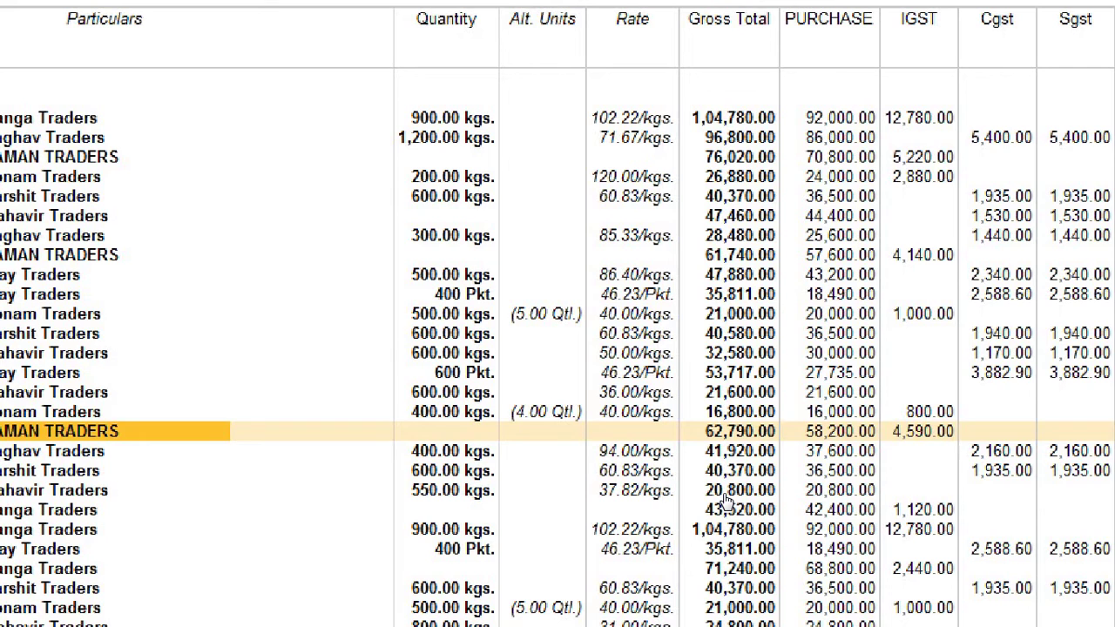
key("Up")
key("Up")
key("Up")
key("Up")
key("Up")
key("Up")
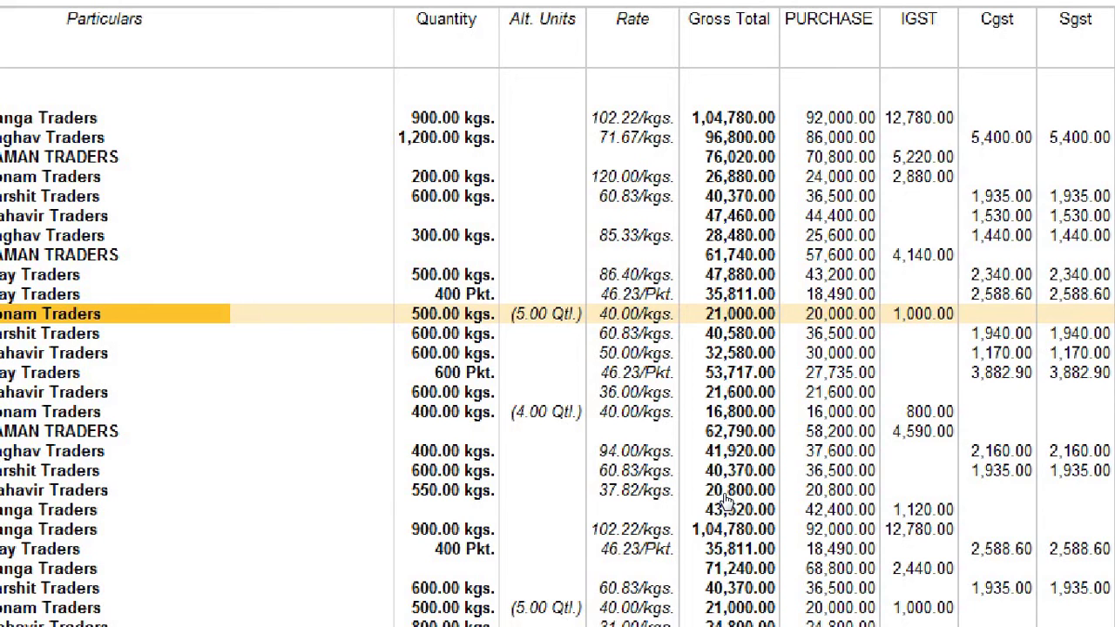
key("Up")
key("Up")
key("Up")
key("Up")
key("Up")
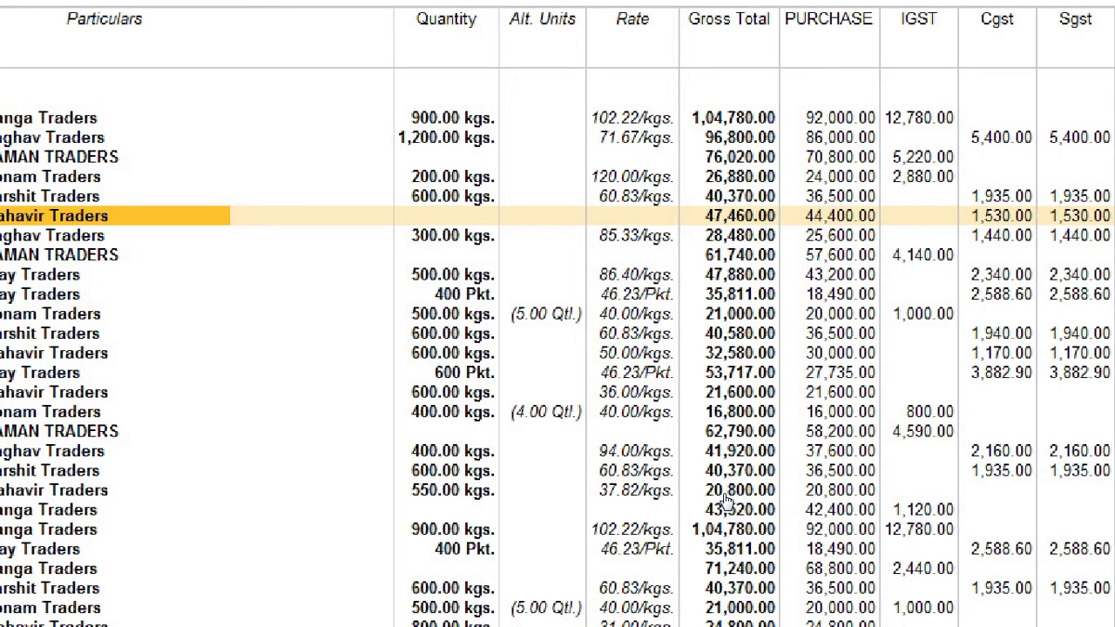
key("Up")
key("Up")
key("Up")
key("Up")
key("Up")
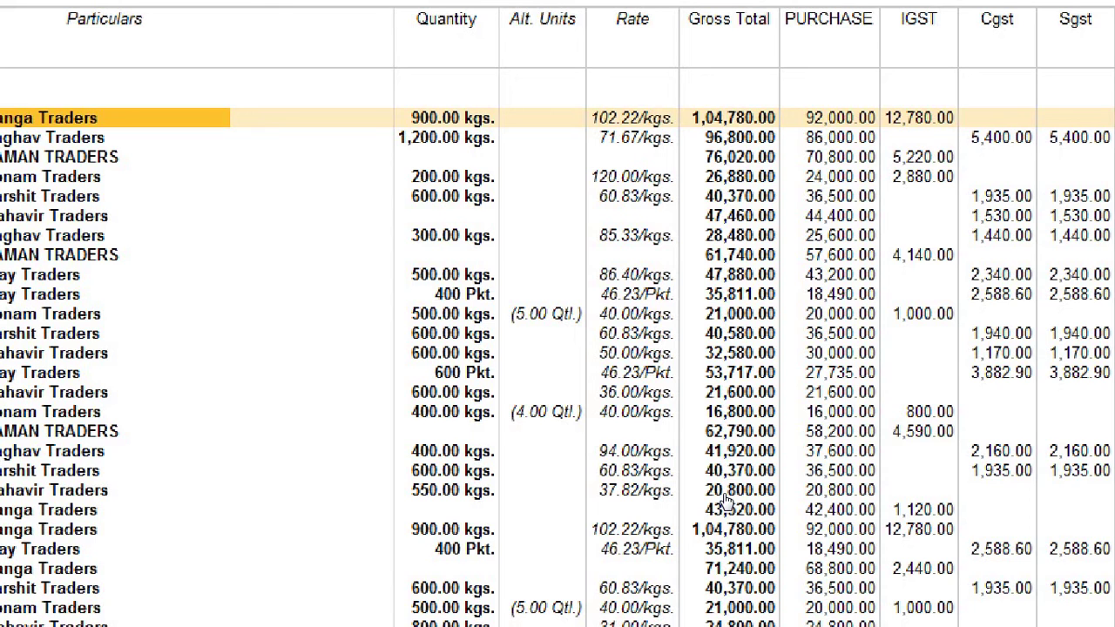
key("Down")
key("Down")
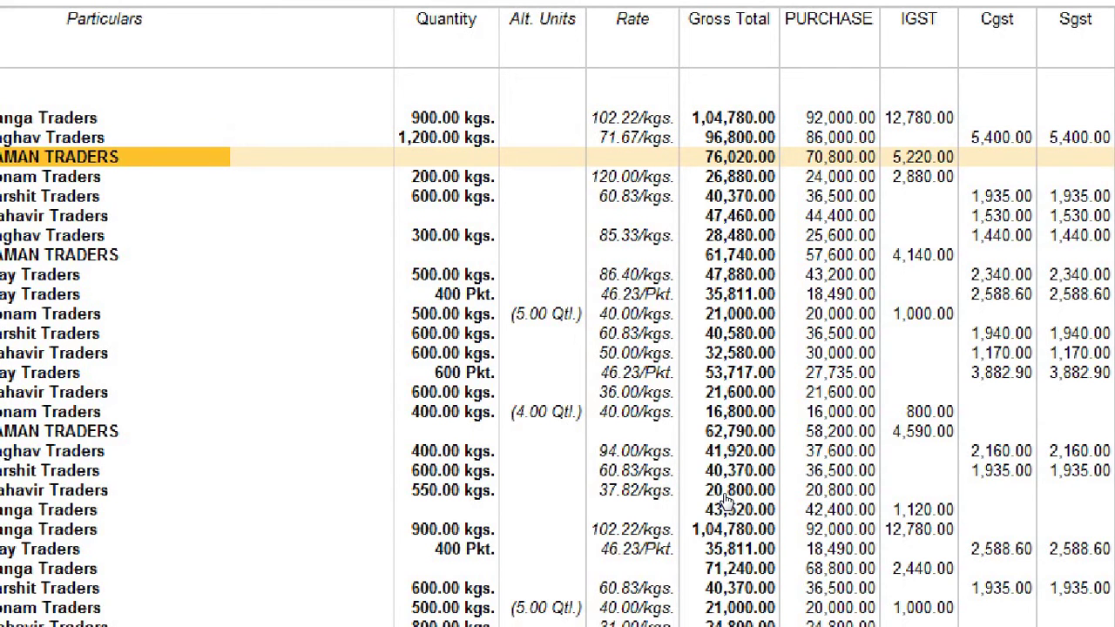
key("Down")
key("Down")
key("Down")
key("Down")
key("Down")
key("Down")
key("Down")
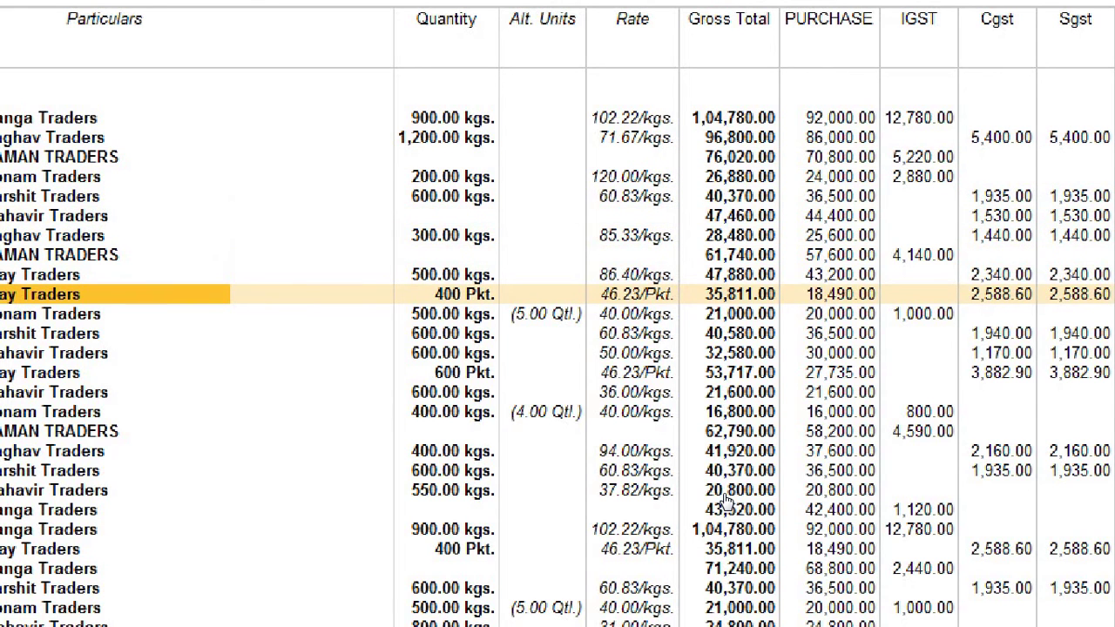
key("Up")
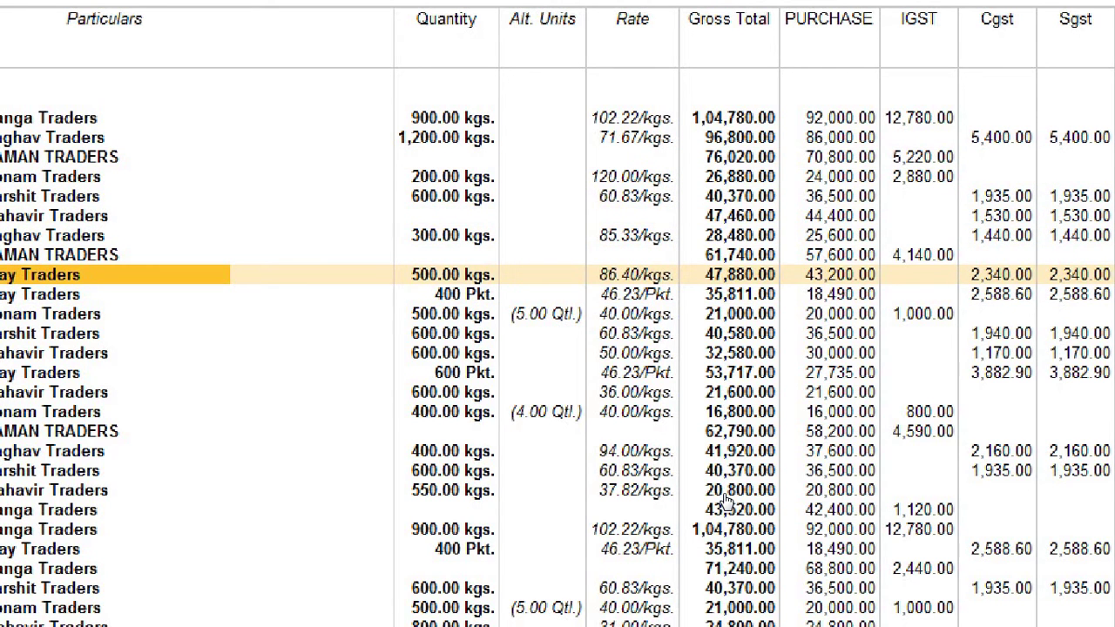
key("Up")
key("Up")
key("Up")
key("Up")
key("Up")
key("Up")
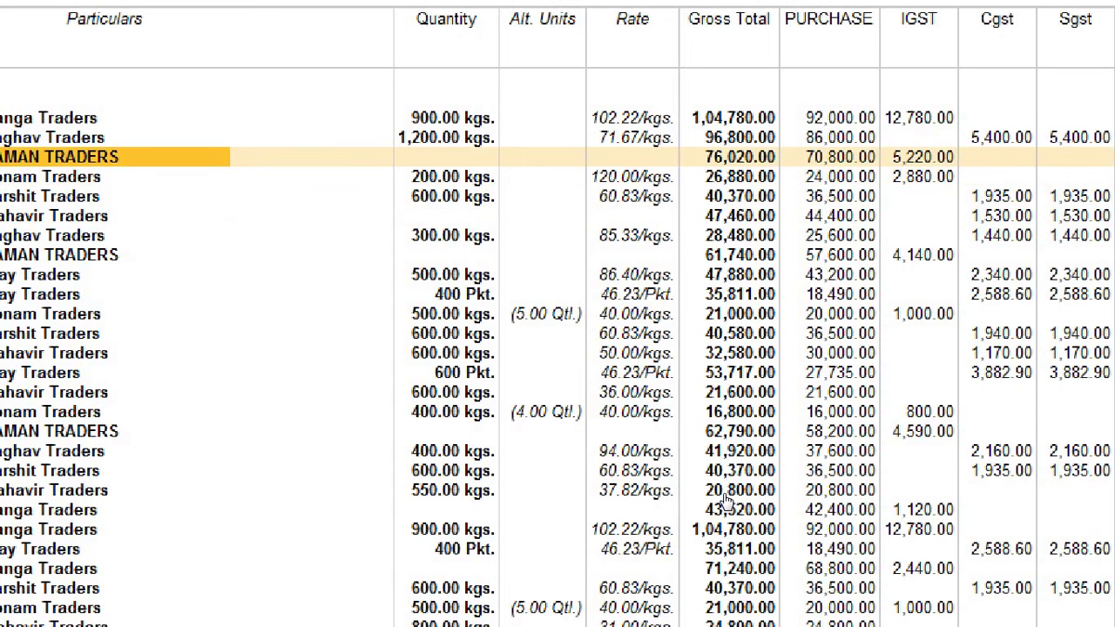
key("Right")
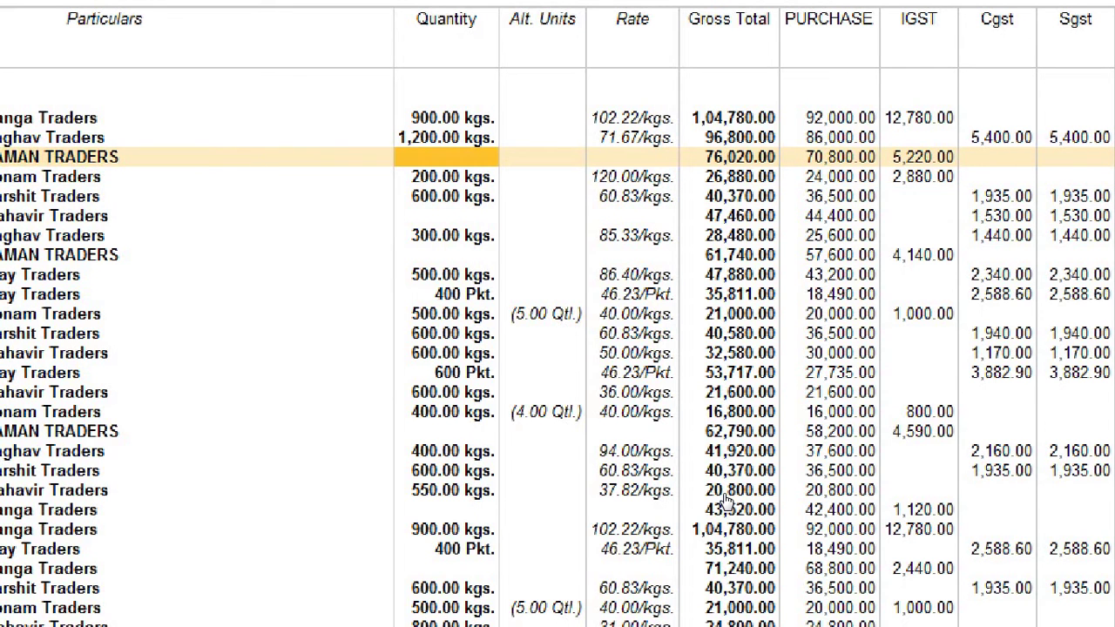
key("Down")
key("Down")
key("Down")
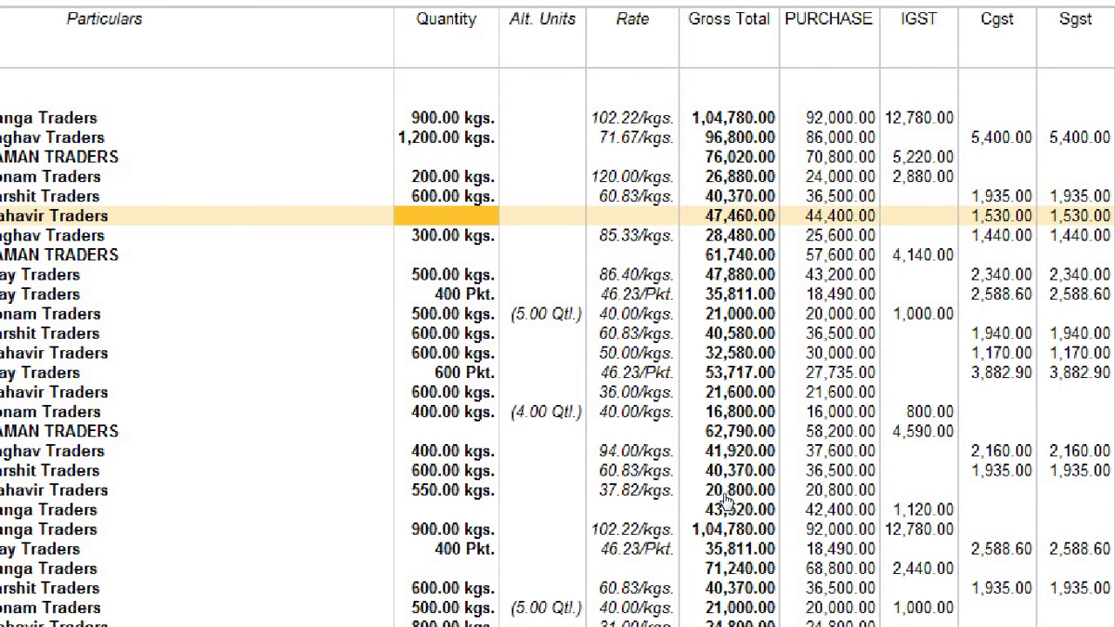
key("Up")
key("Up")
key("Up")
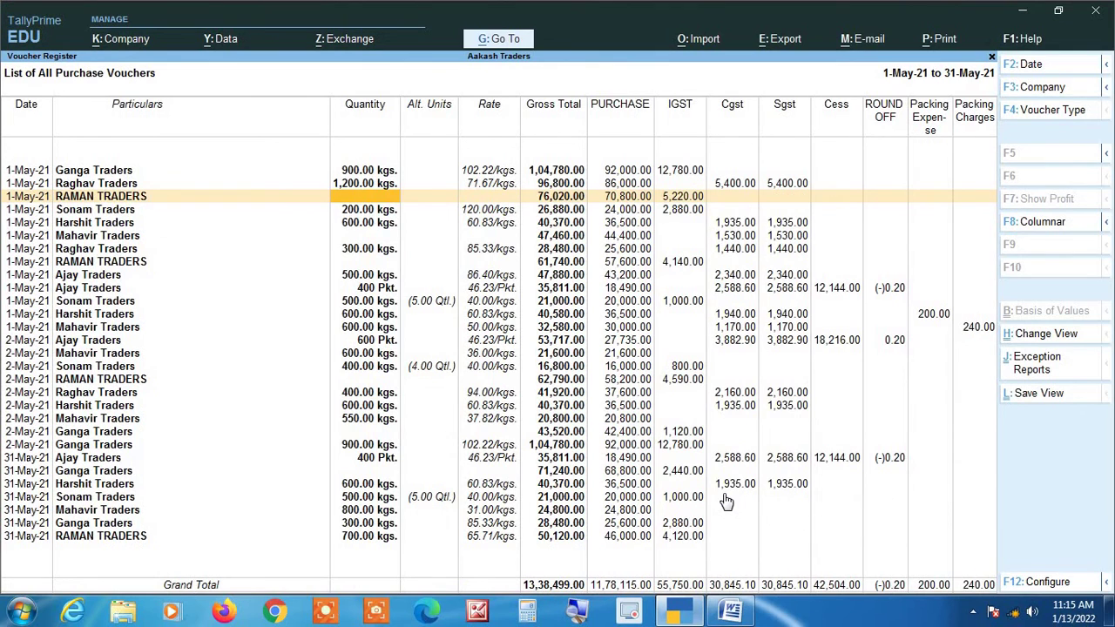
key("Return")
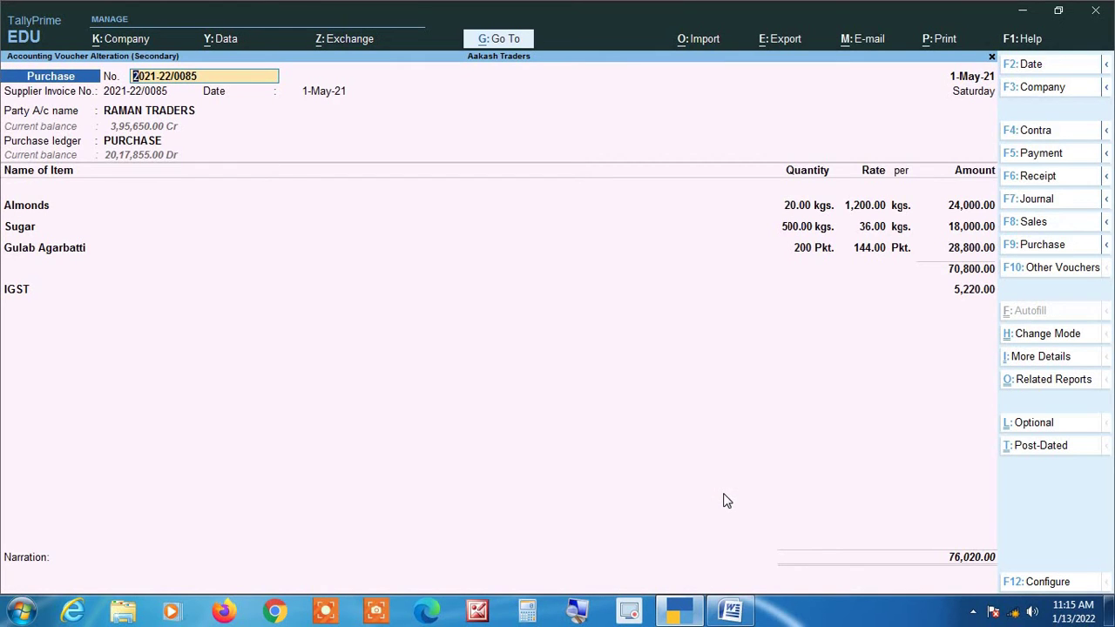
left_click(578, 617)
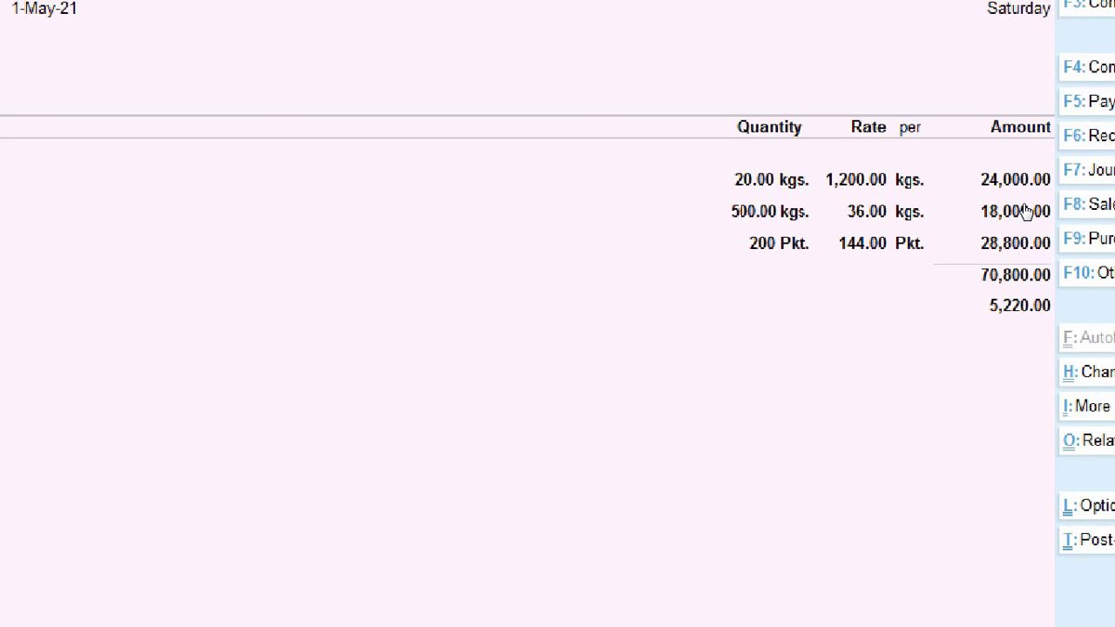
key("super+Escape")
key("Escape")
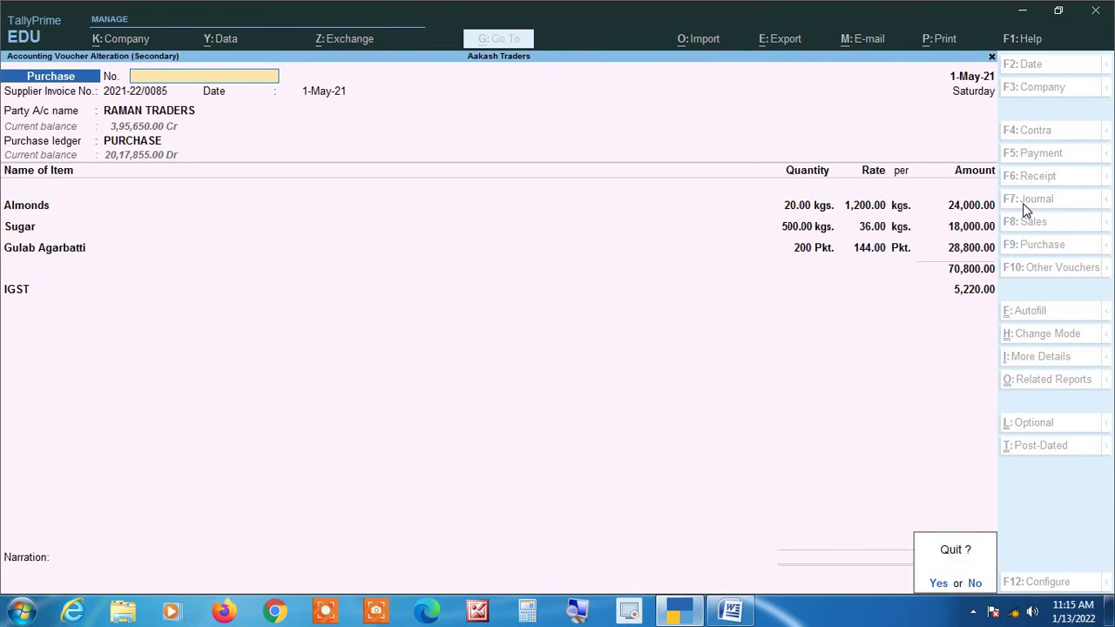
key("y")
key("Down")
key("Down")
key("Down")
key("Down")
key("Down")
key("Down")
key("Down")
key("Down")
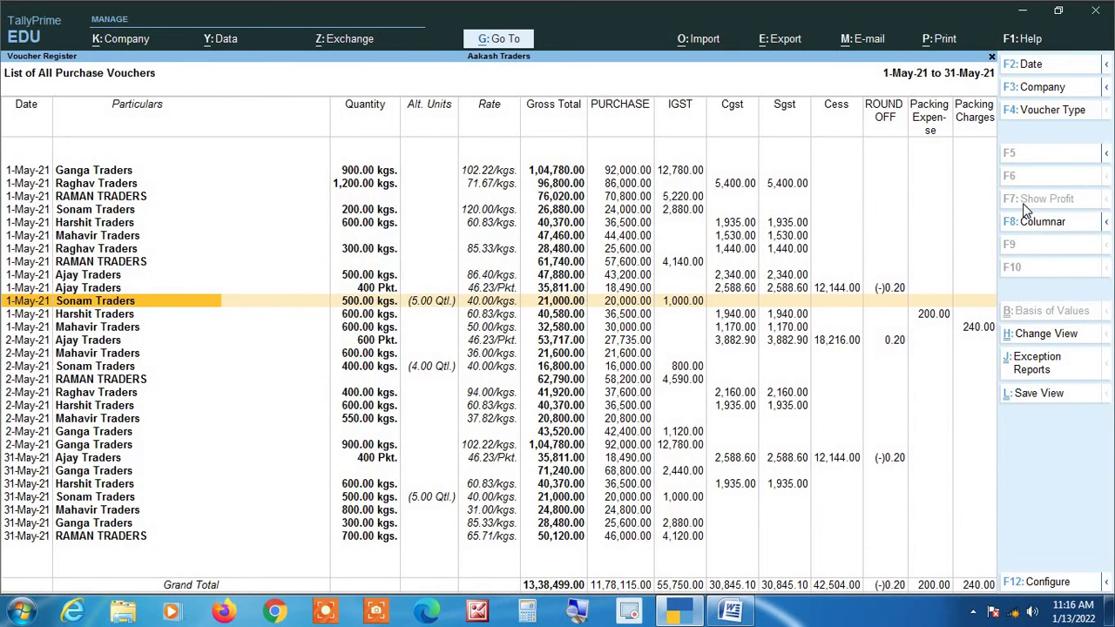
key("Return")
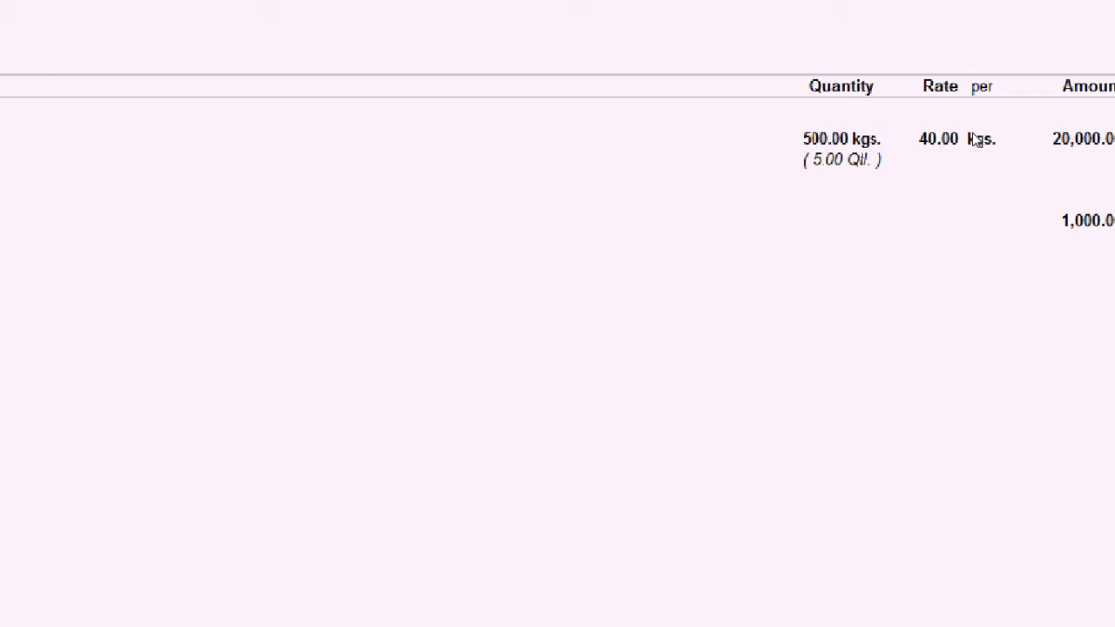
key("Escape")
key("y")
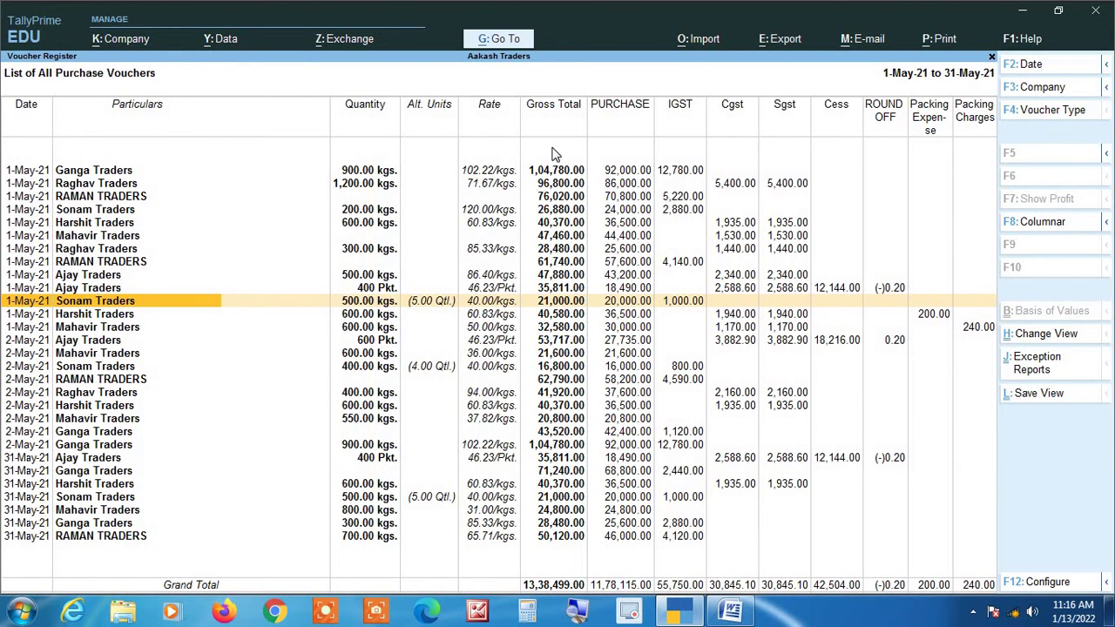
key("Up")
key("Up")
key("Up")
key("Up")
key("Up")
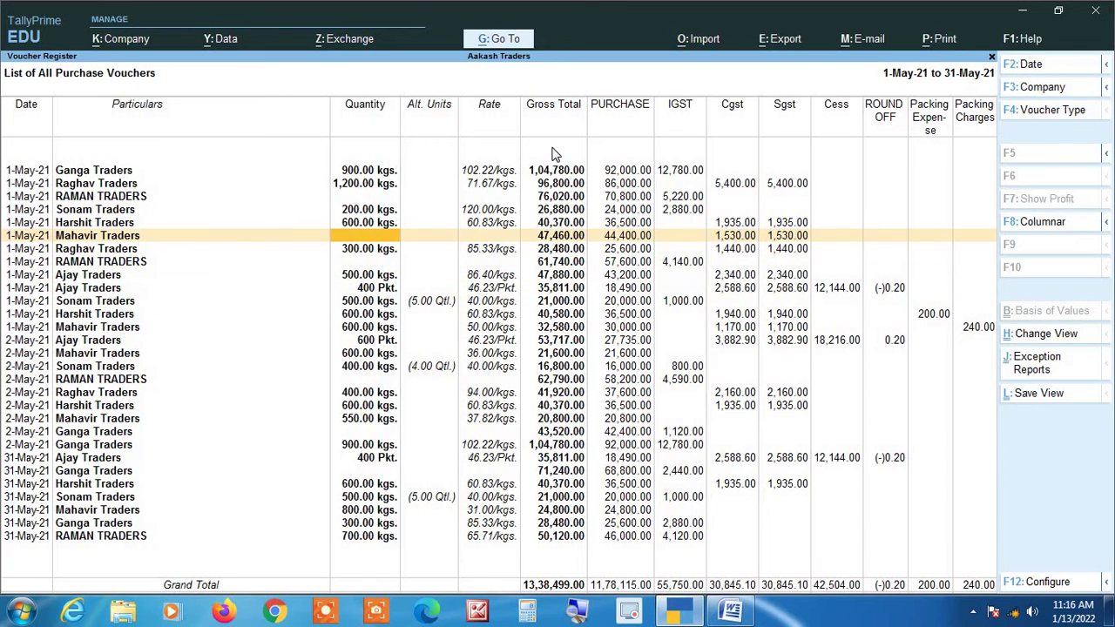
key("Up")
key("Up")
key("Up")
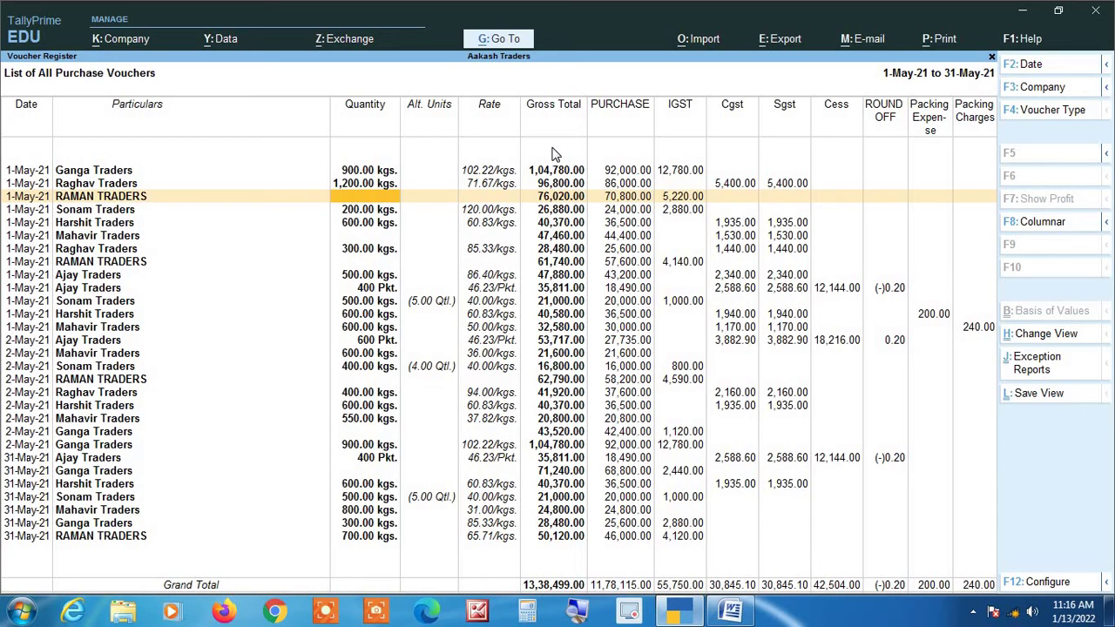
key("Up")
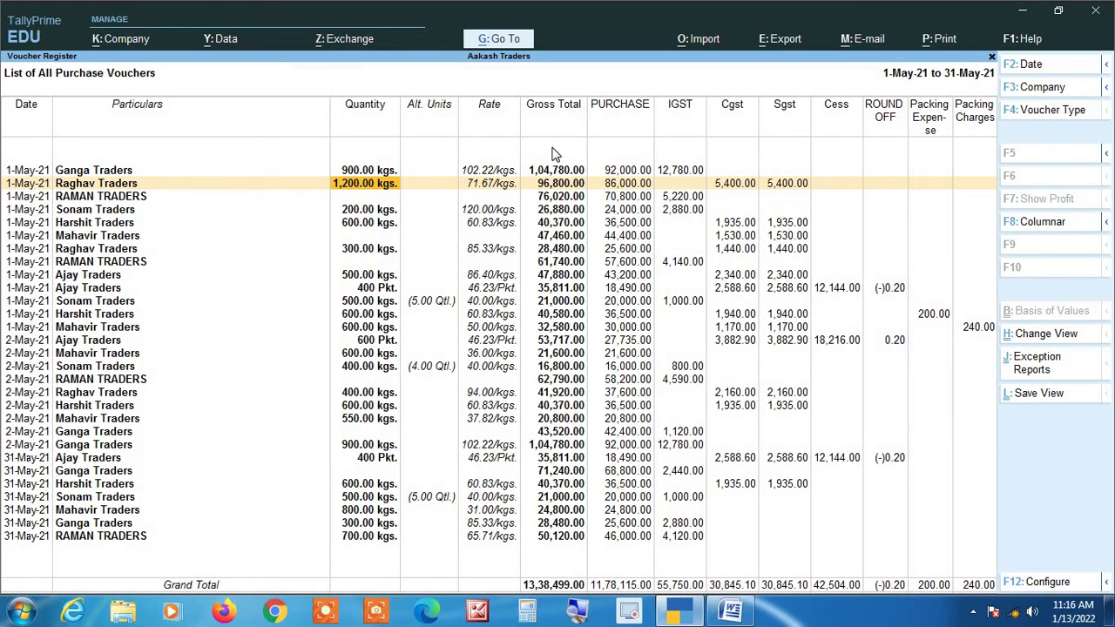
key("Return")
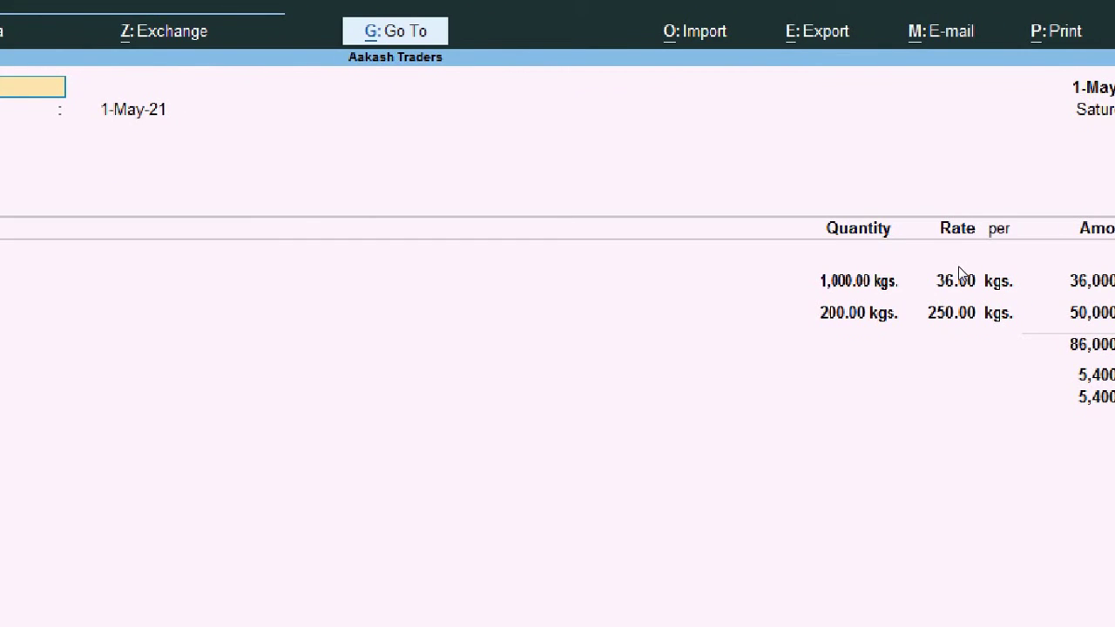
key("Escape")
key("y")
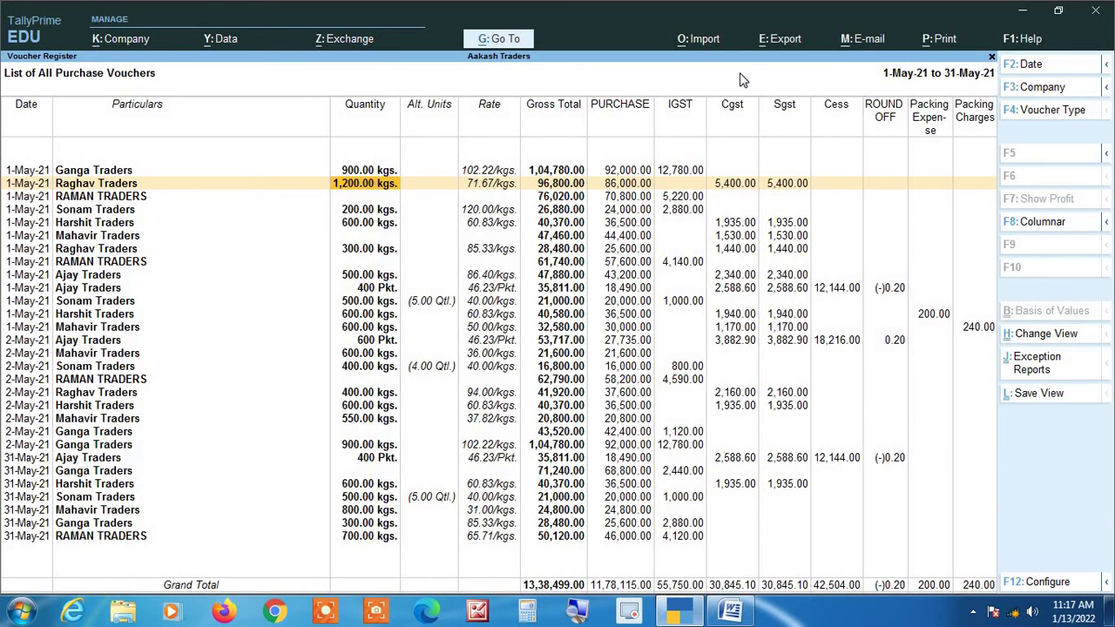
Return to the Gateway of Tally and briefly view the Stock Summary.
key("Escape")
key("Escape")
key("Escape")
key("Escape")
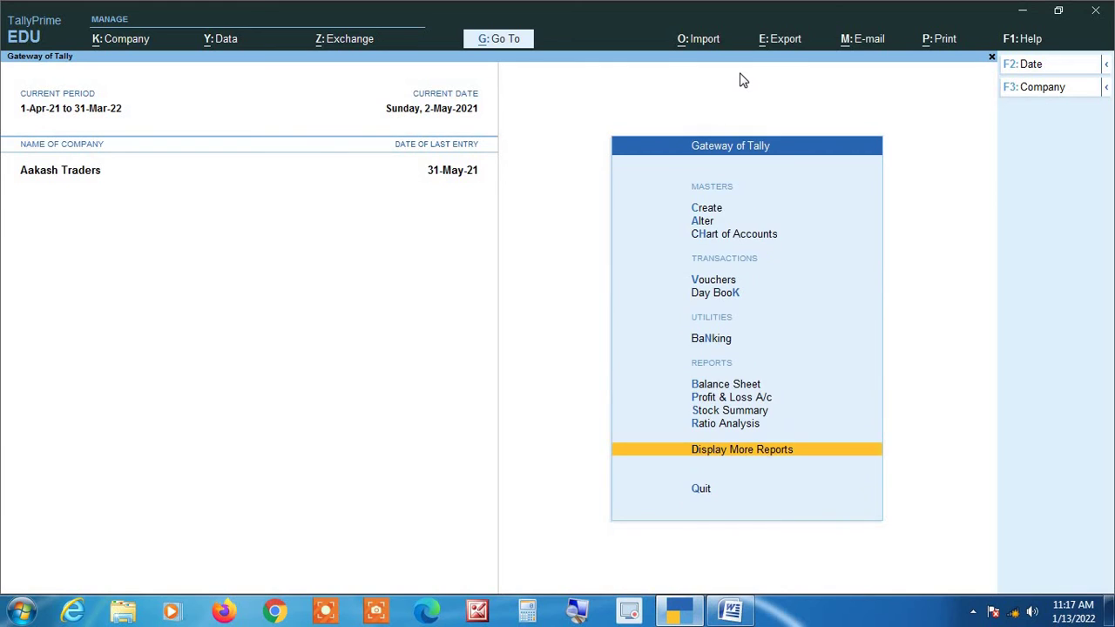
key("s")
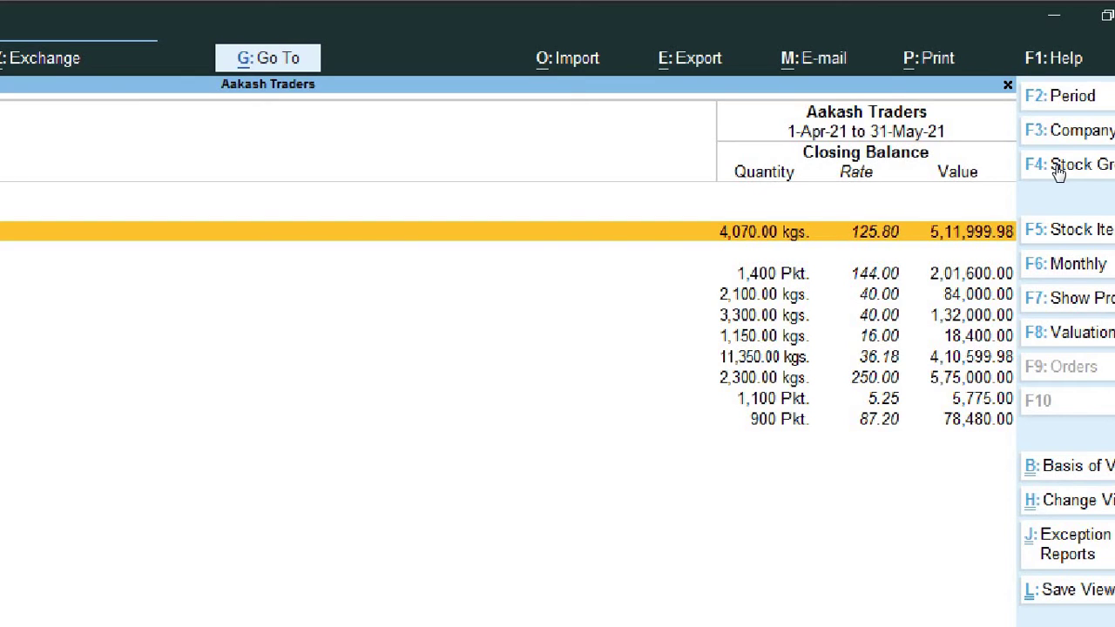
key("Escape")
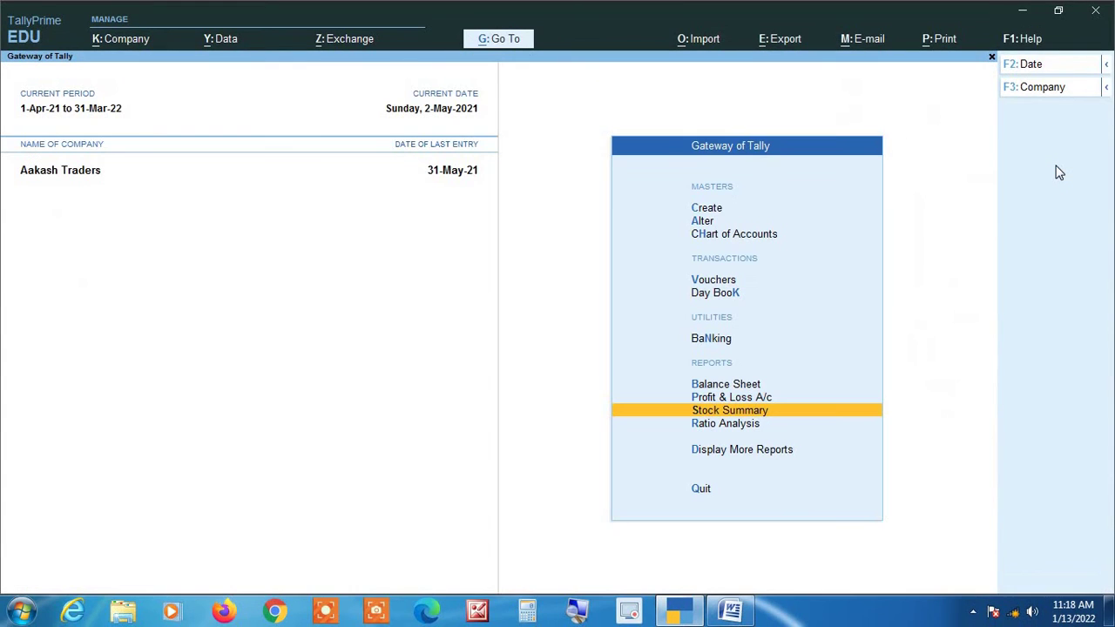
Open the Purchase Register under Account Books and drill into May's vouchers.
key("d")
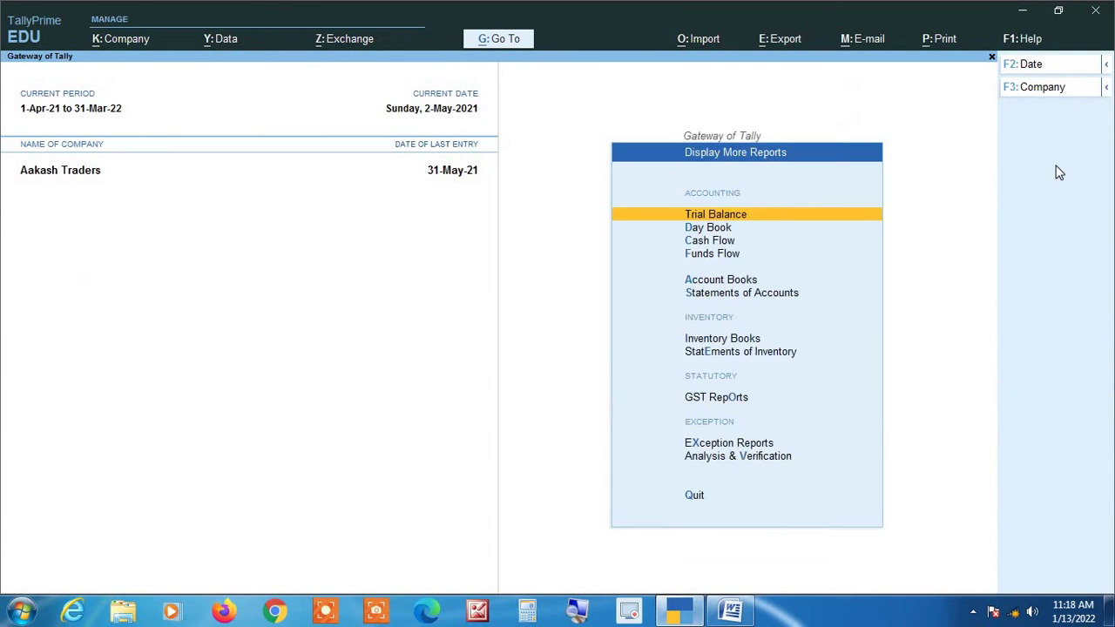
key("a")
key("u")
key("Return")
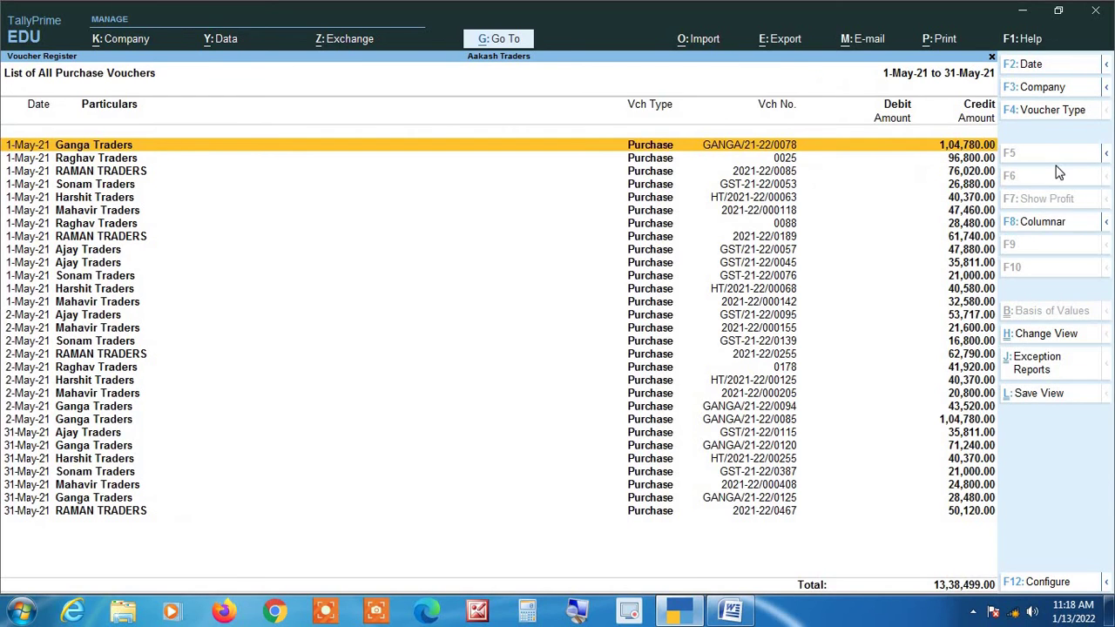
In Columnar settings, set Show voucher type to No, keeping quantity, alternate units and rate Yes.
key("F8")
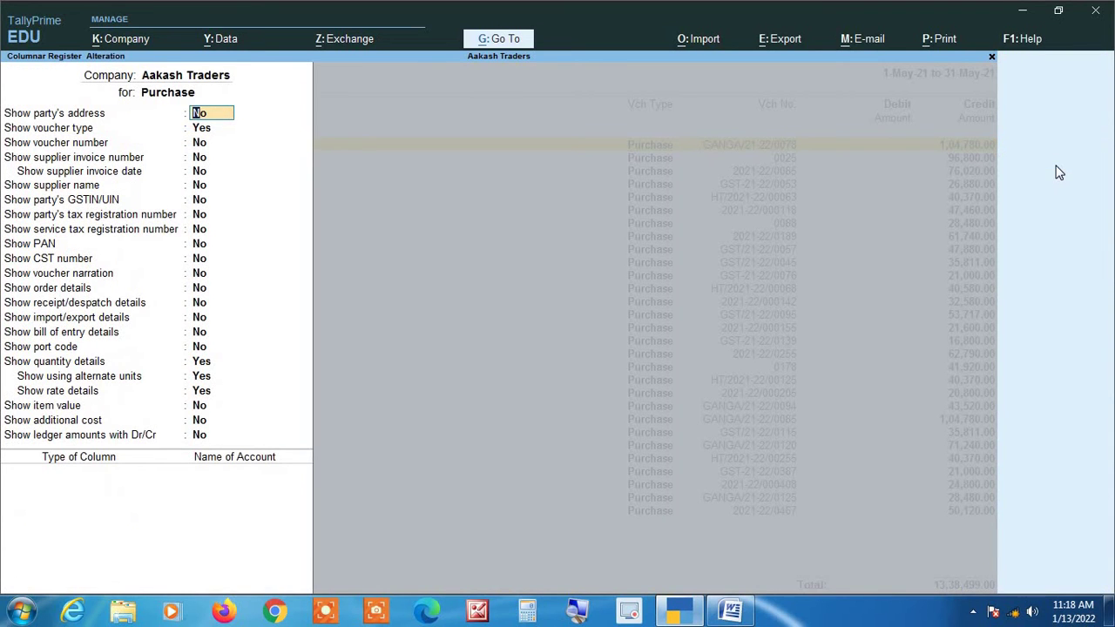
key("Return")
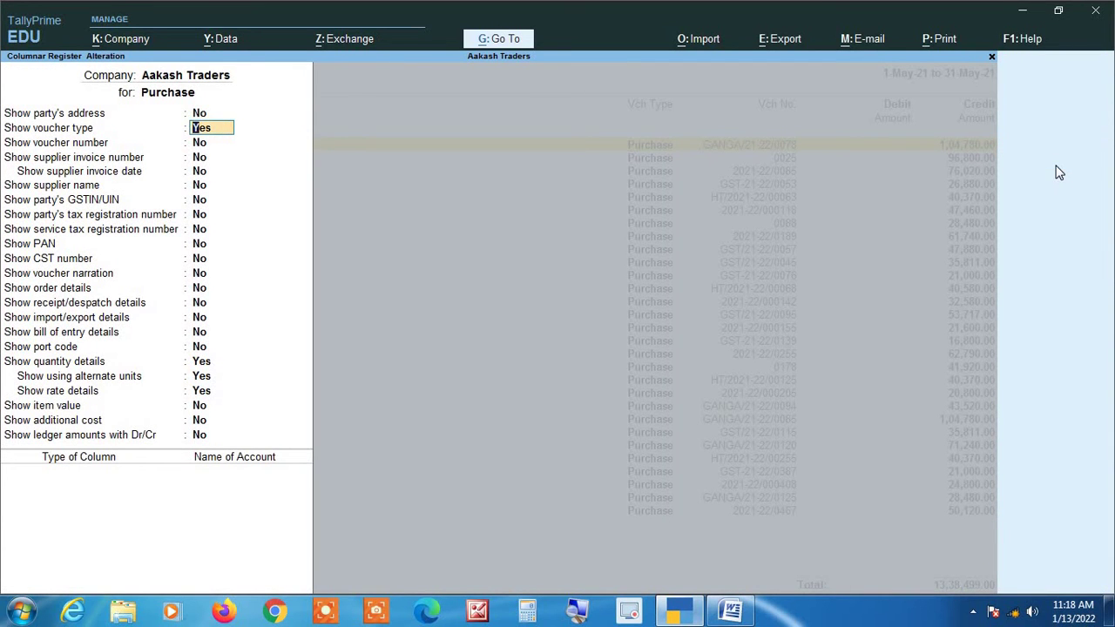
type("n")
key("Return")
key("Return")
key("Return")
key("Return")
key("Return")
key("Return")
key("Return")
key("Return")
key("Return")
key("Return")
key("Return")
key("Return")
key("Return")
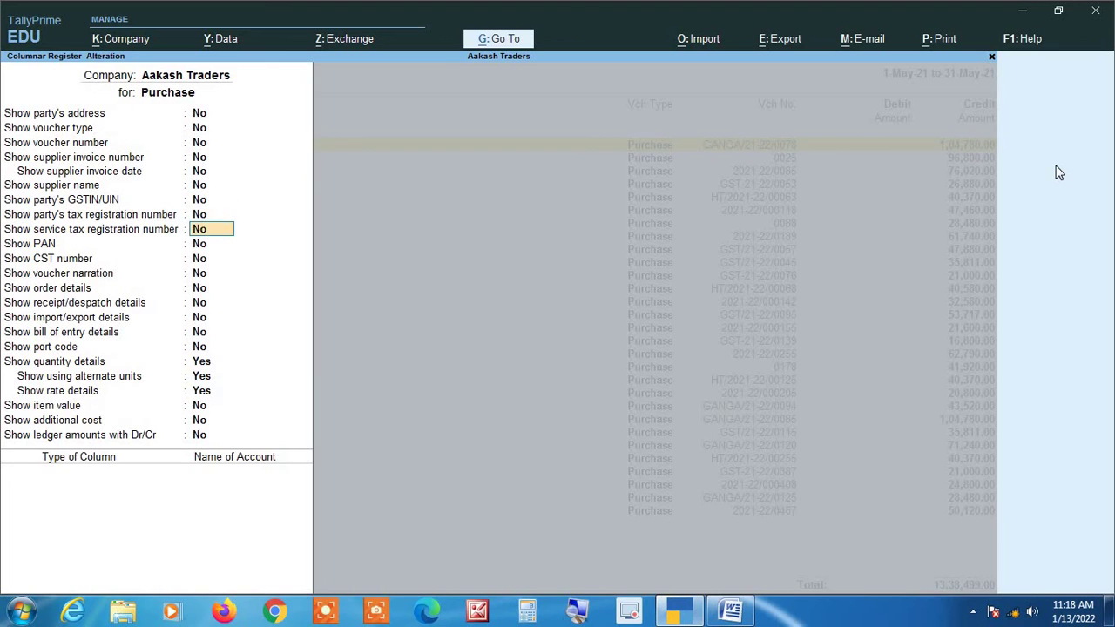
key("Return")
key("Return")
key("Return")
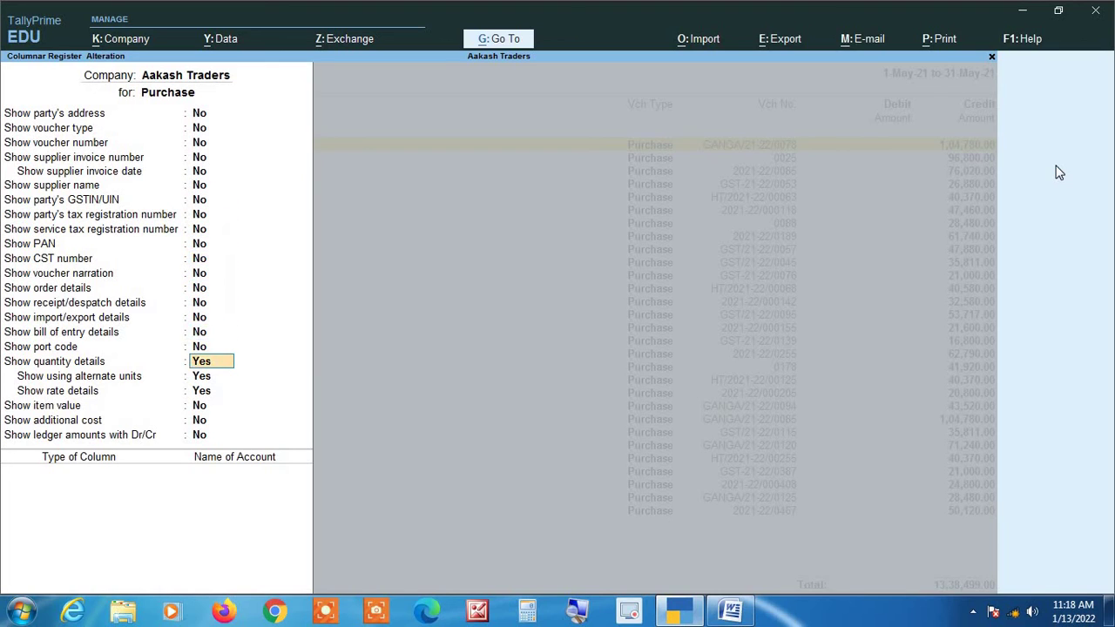
key("Return")
key("Return")
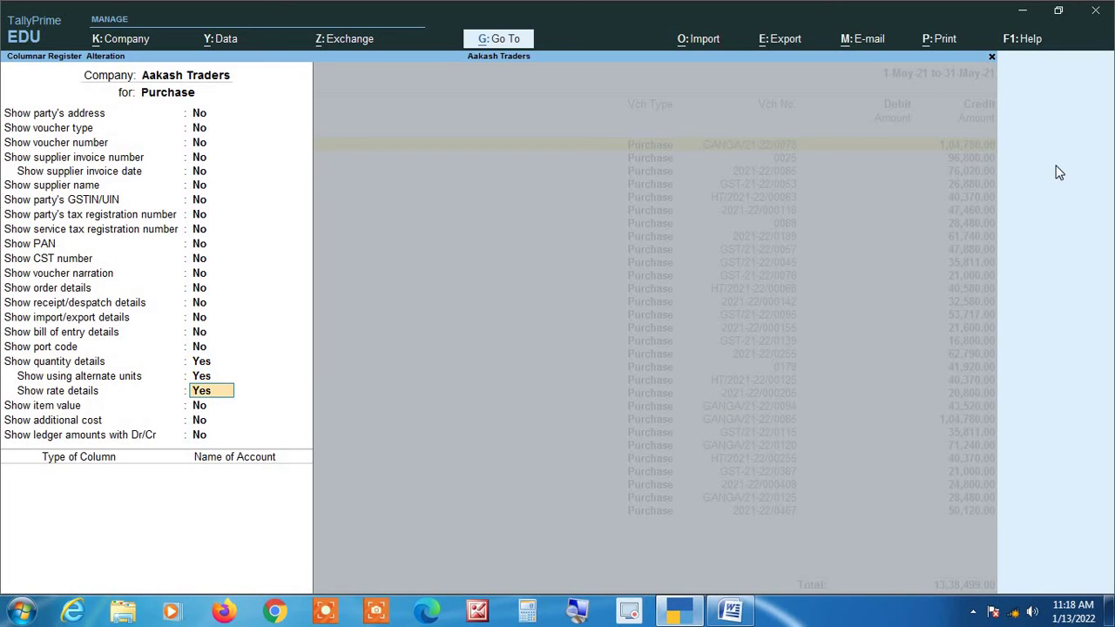
key("Return")
key("Return")
key("Return")
key("Return")
key("Return")
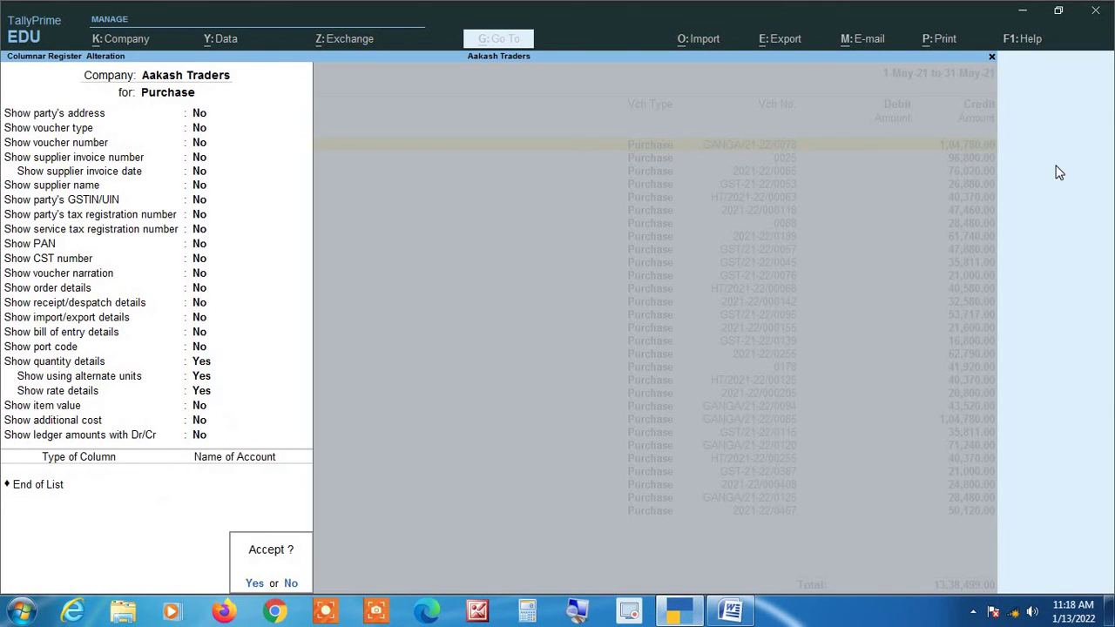
key("Return")
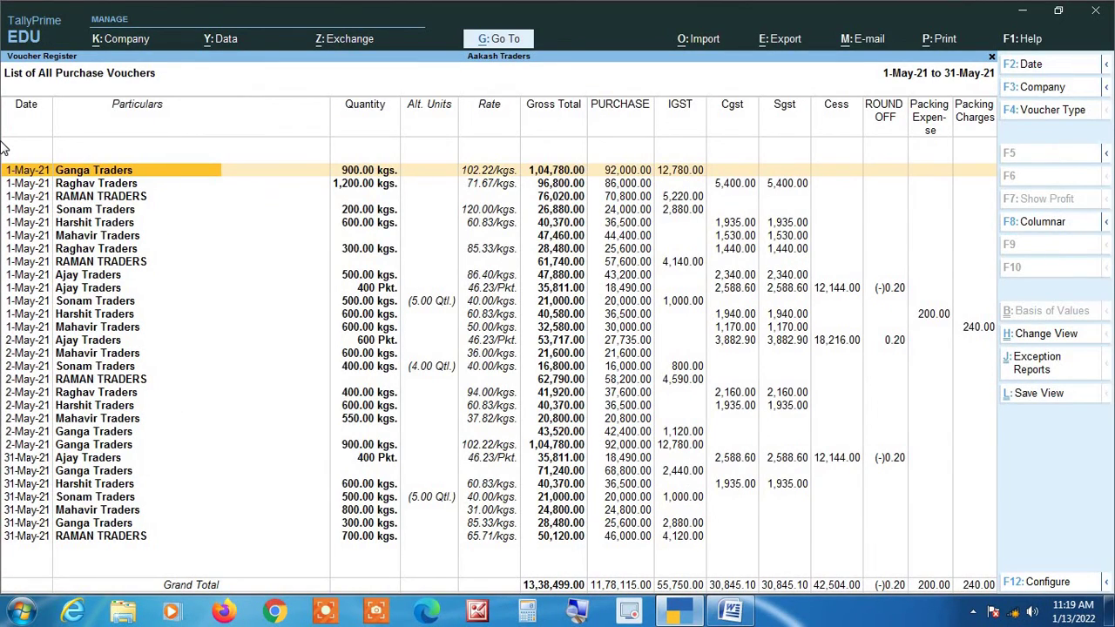
Set the columnar register's Format of Report to Detailed in F12 Configure.
key("F12")
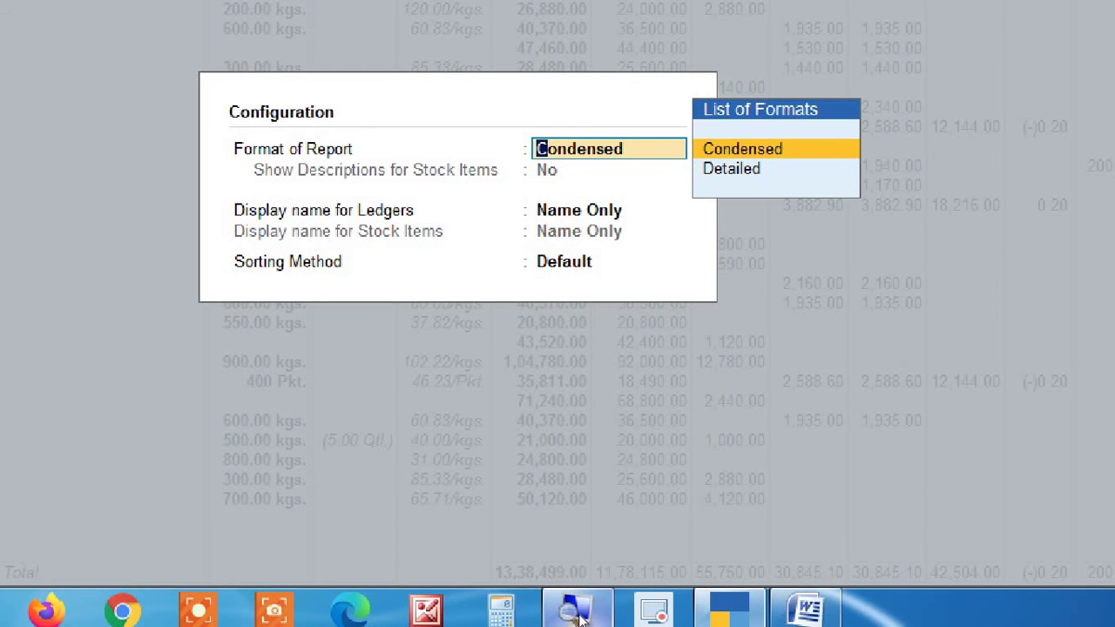
key("Down")
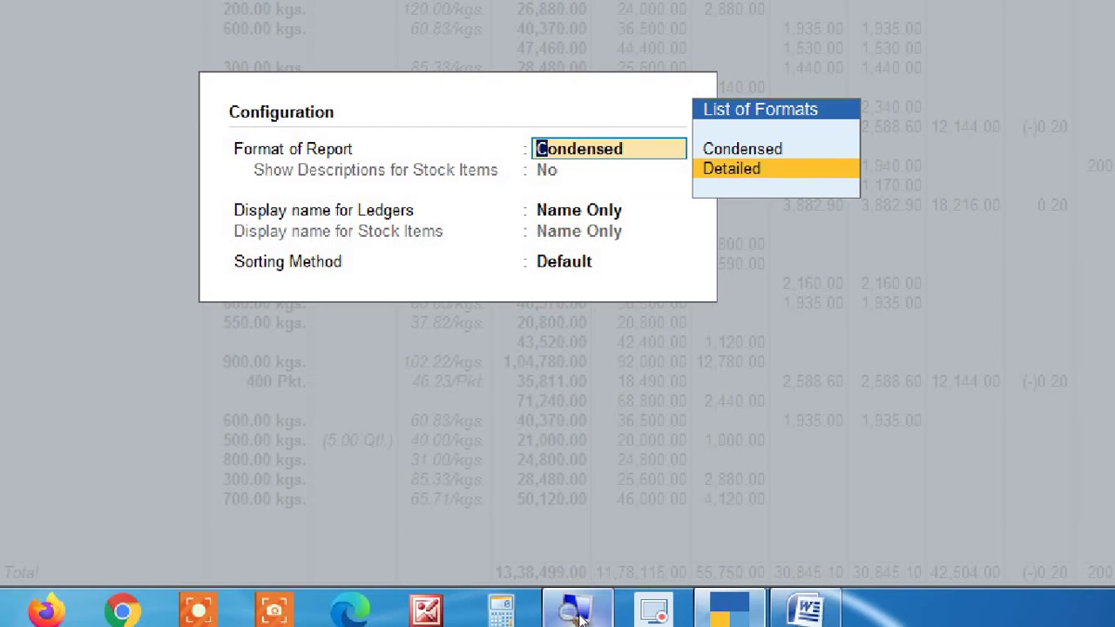
key("Return")
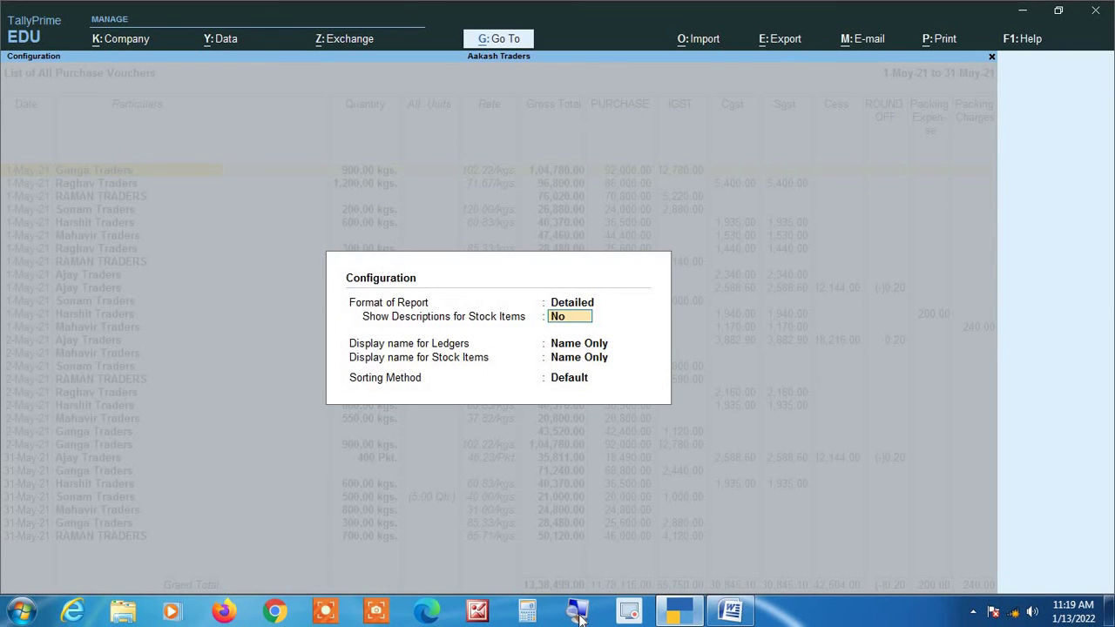
key("Return")
key("Return")
key("Return")
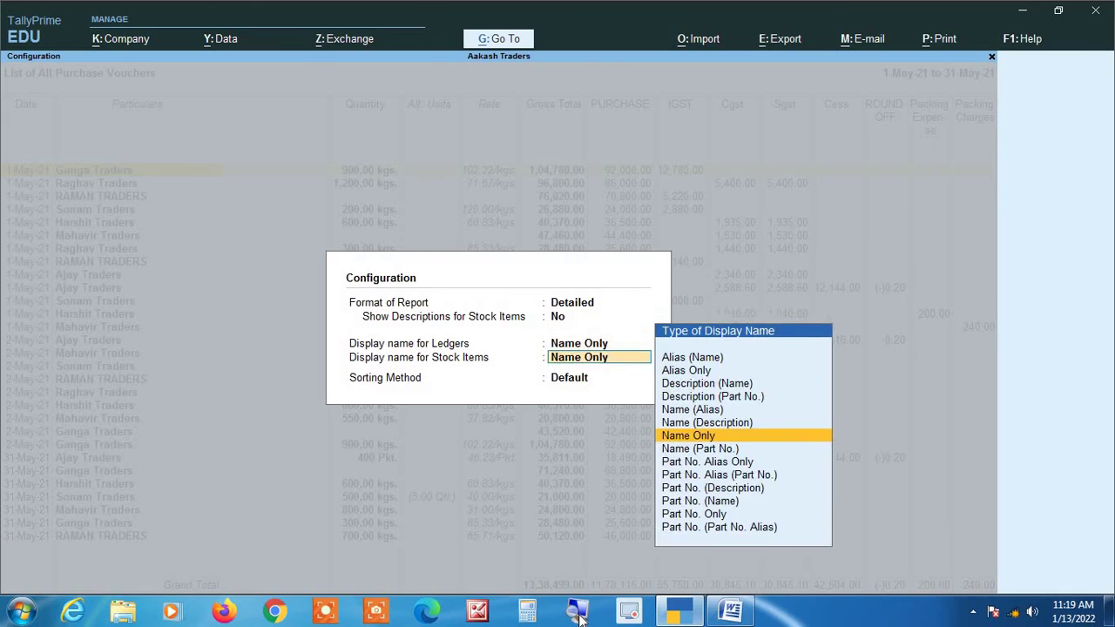
key("Return")
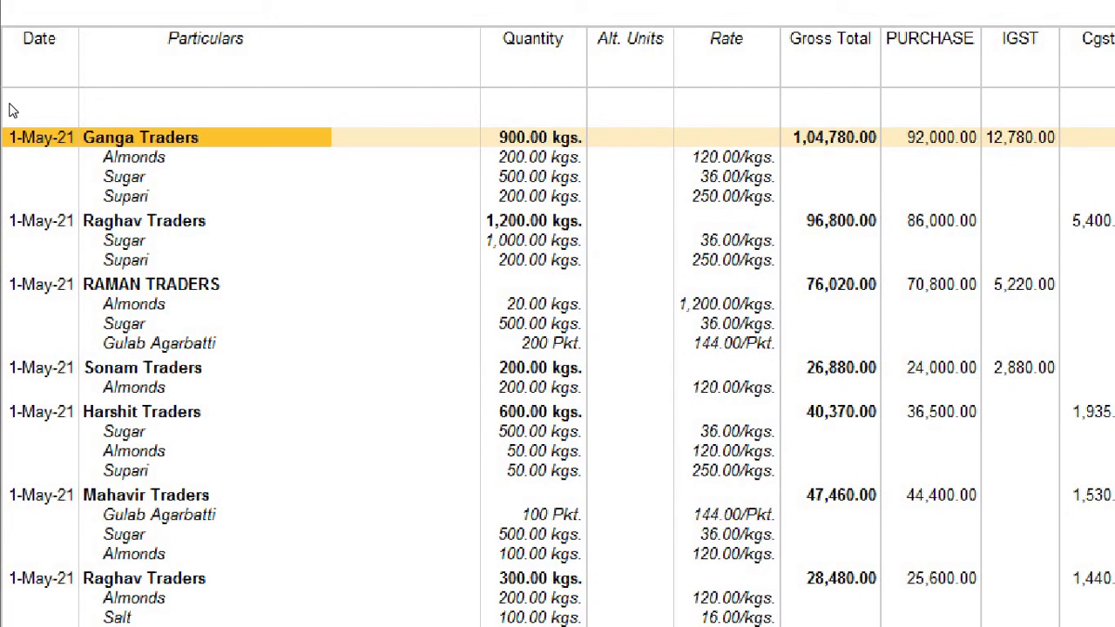
key("Down")
key("Right")
key("Down")
key("Down")
key("Down")
key("Down")
key("Down")
key("Down")
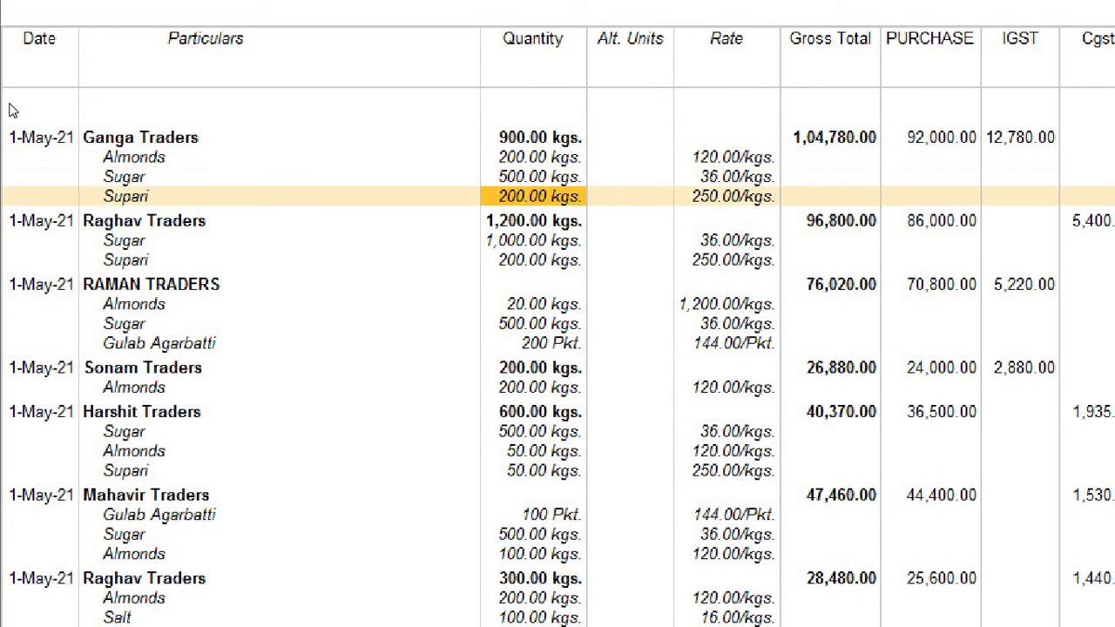
key("Down")
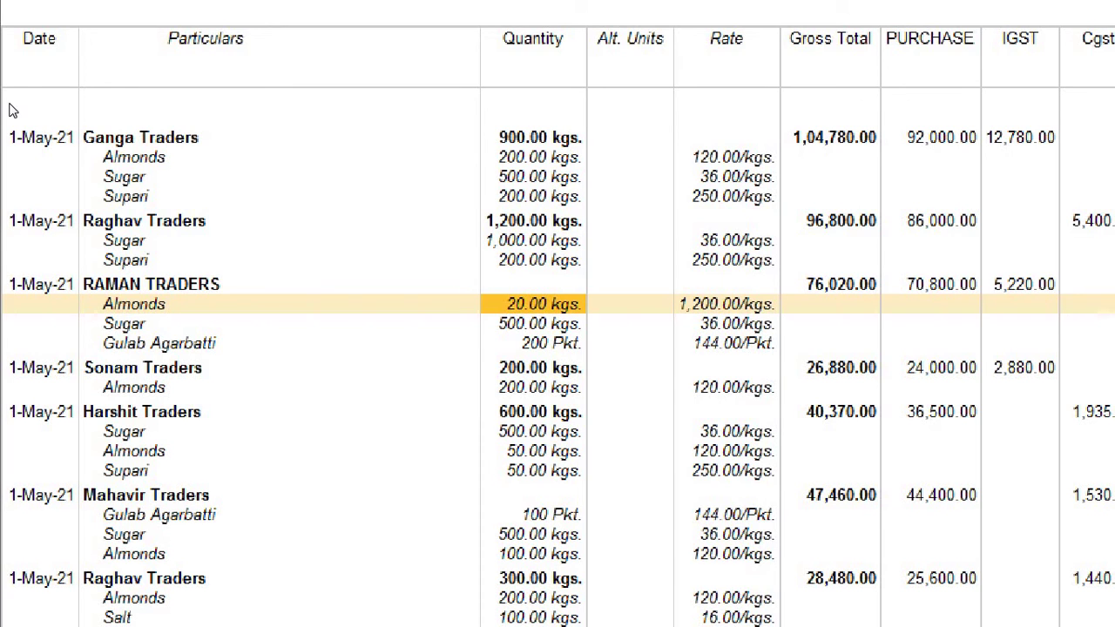
key("Down")
key("Down")
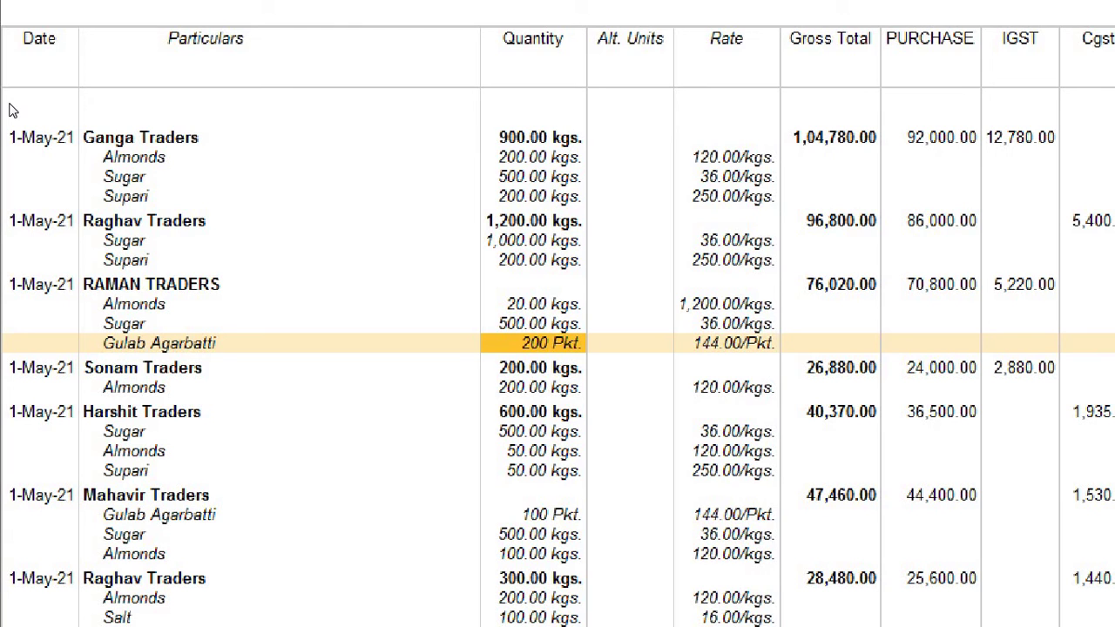
key("Up")
key("Up")
key("Up")
key("Up")
key("Up")
key("Up")
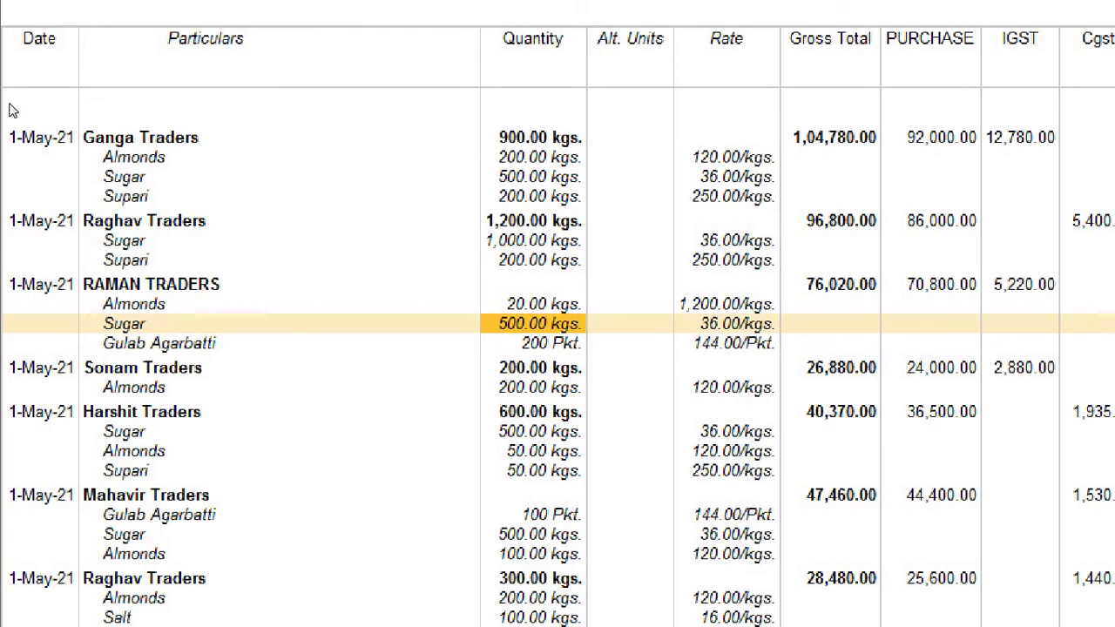
key("Up")
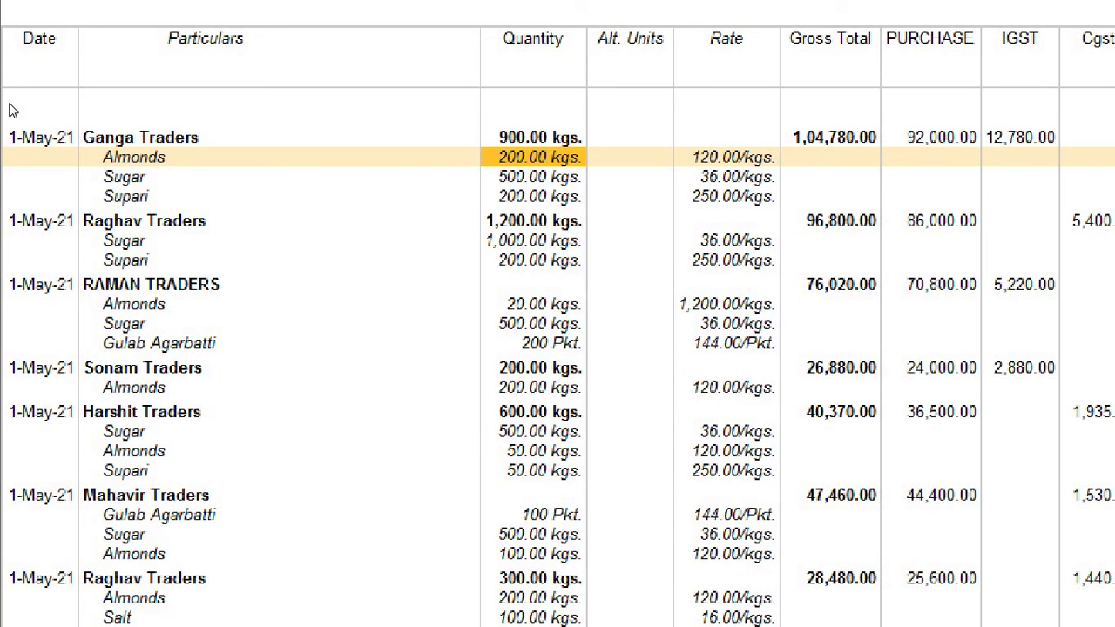
key("Up")
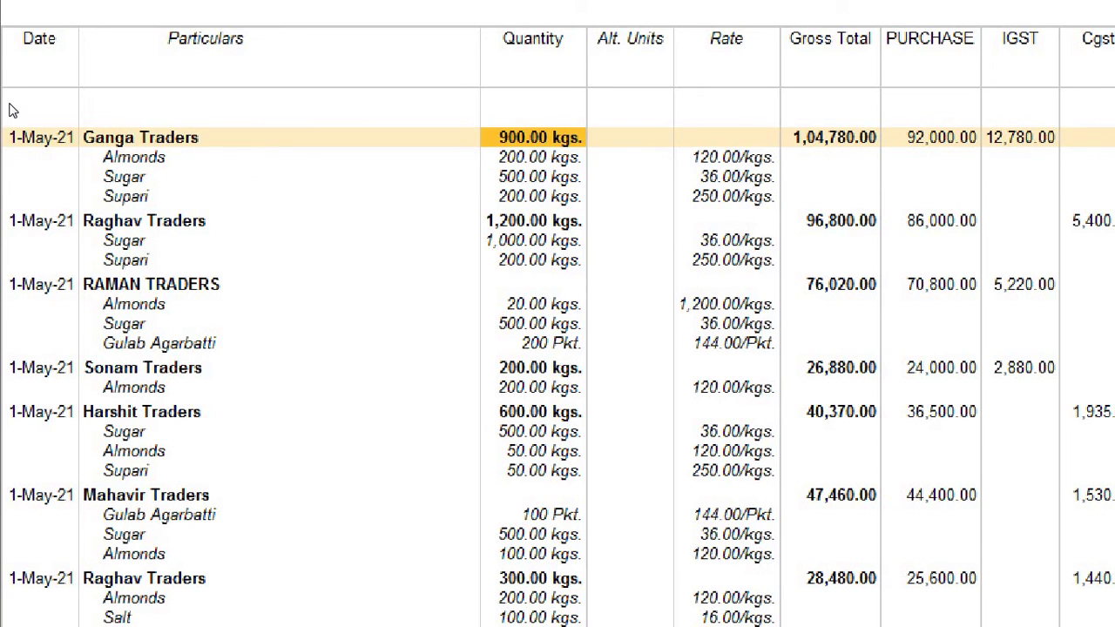
key("Down")
key("Down")
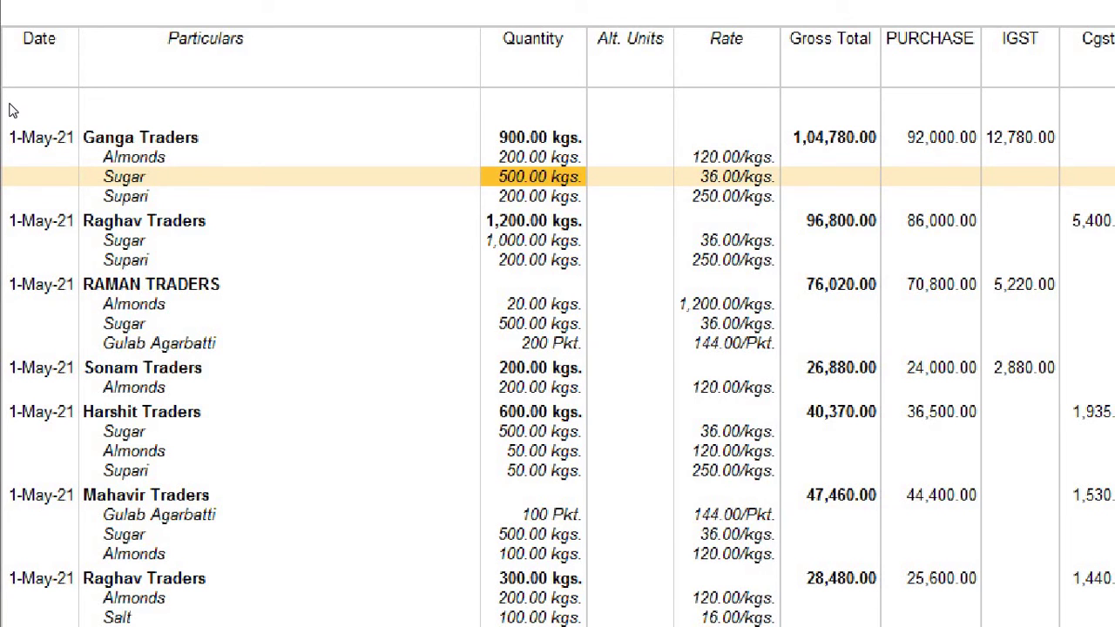
key("Down")
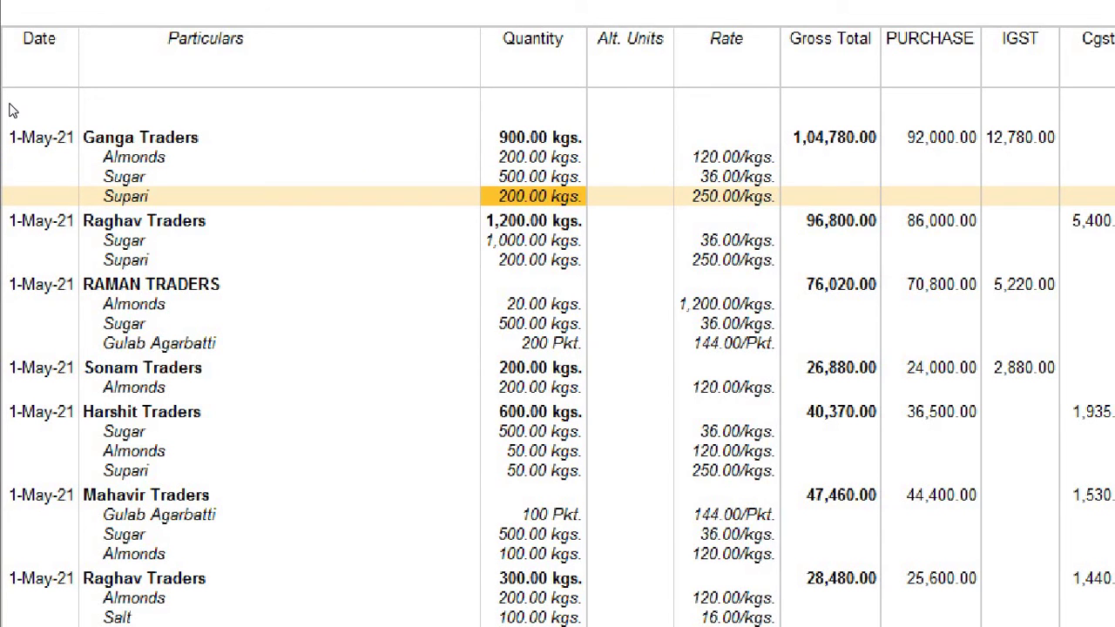
key("Up")
key("Up")
key("Up")
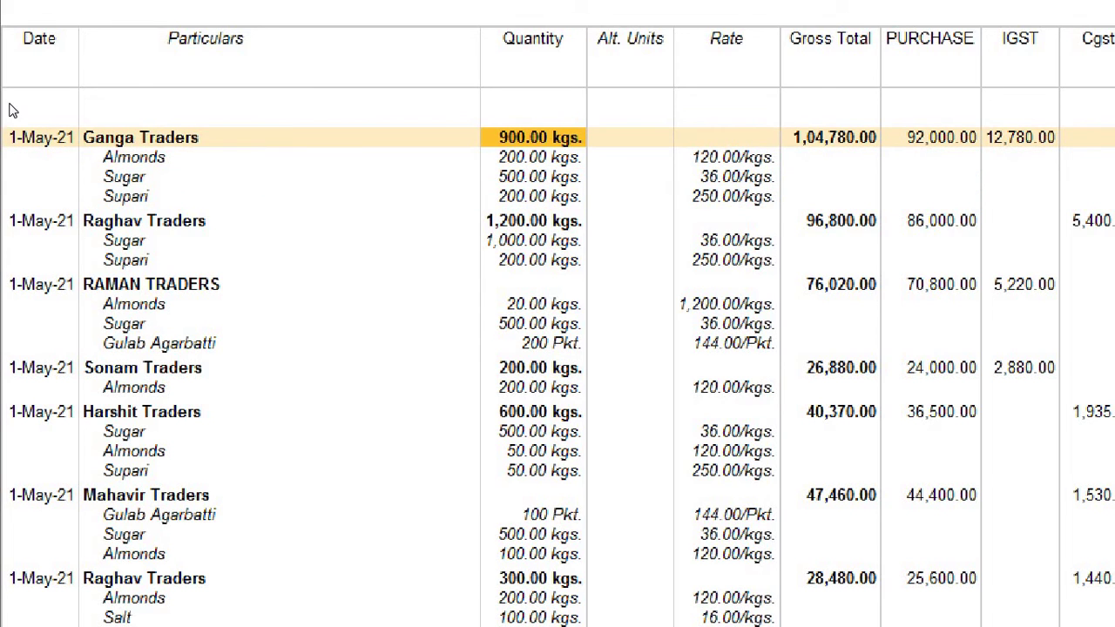
key("Down")
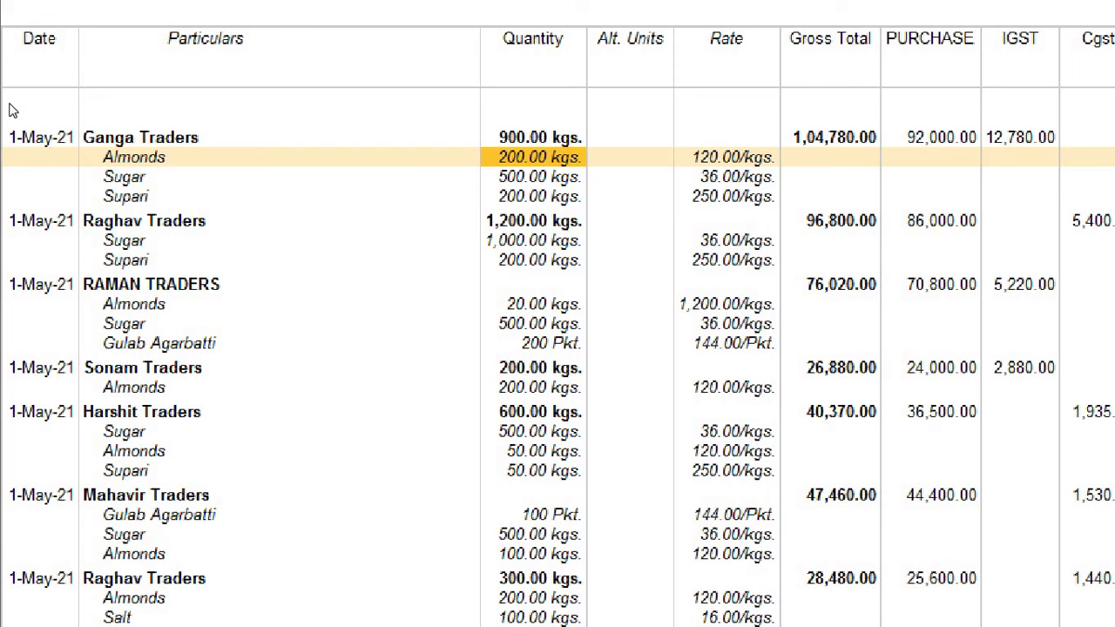
key("Right")
key("Right")
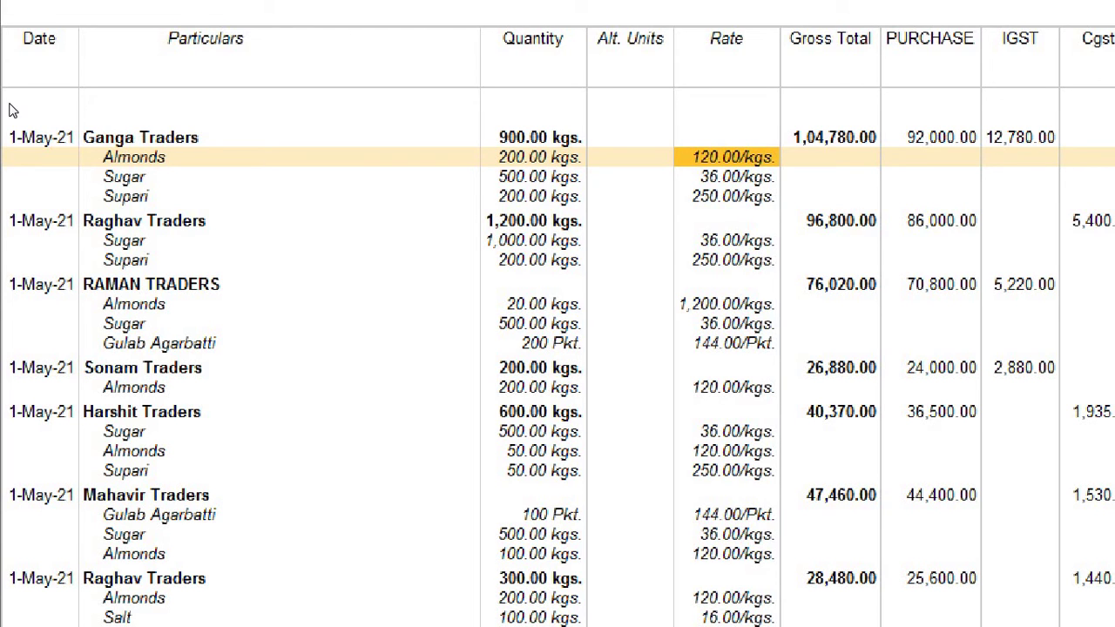
key("Down")
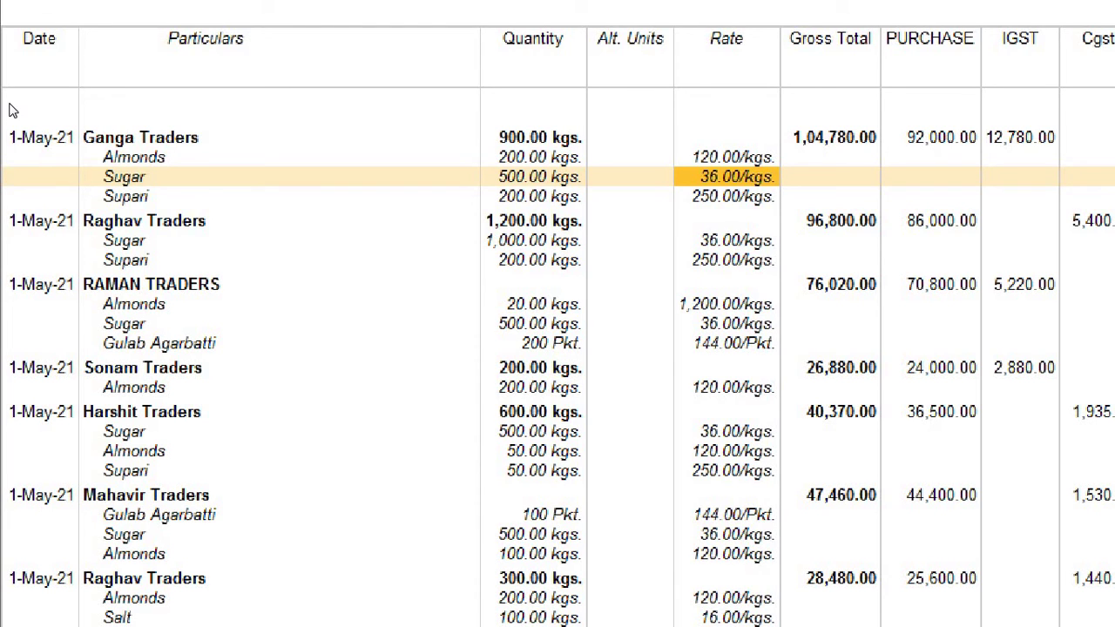
key("Down")
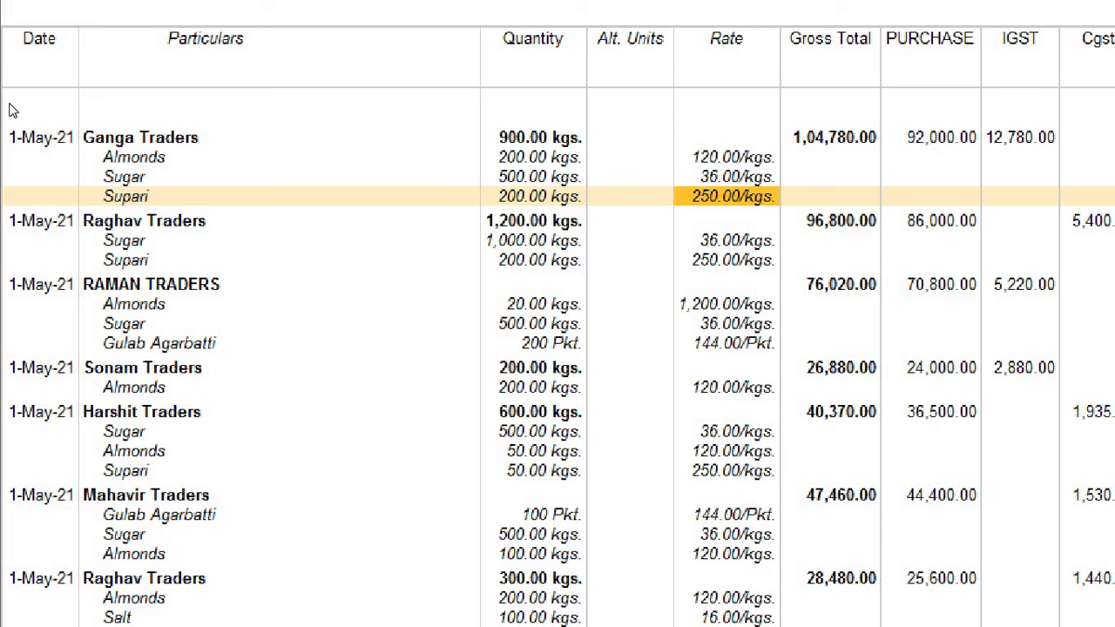
key("Left")
key("Left")
key("Left")
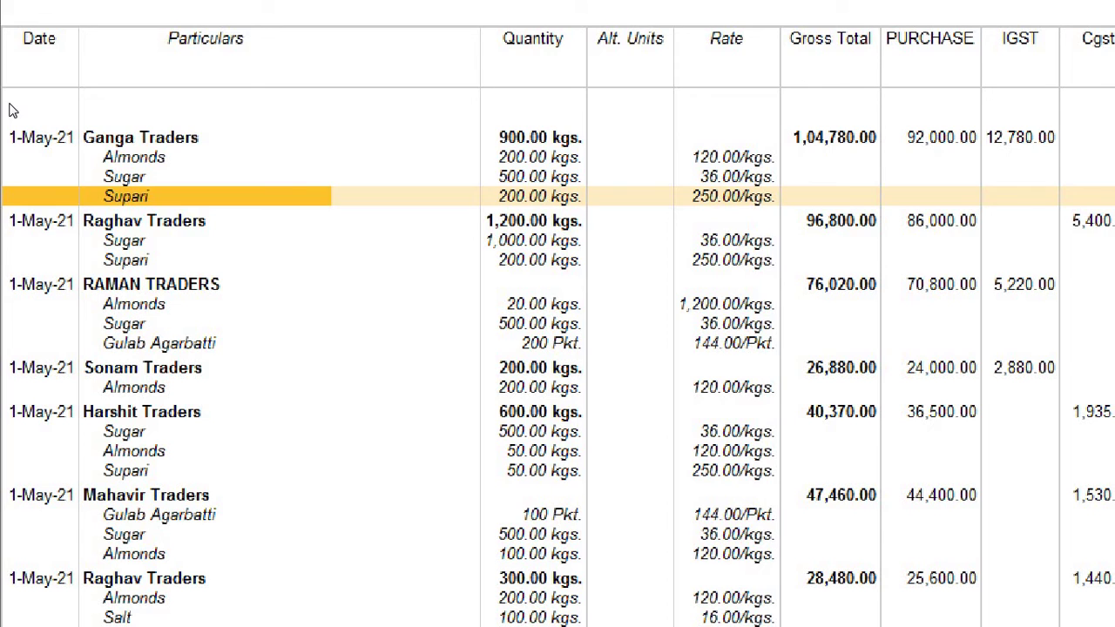
key("Right")
key("Down")
key("Down")
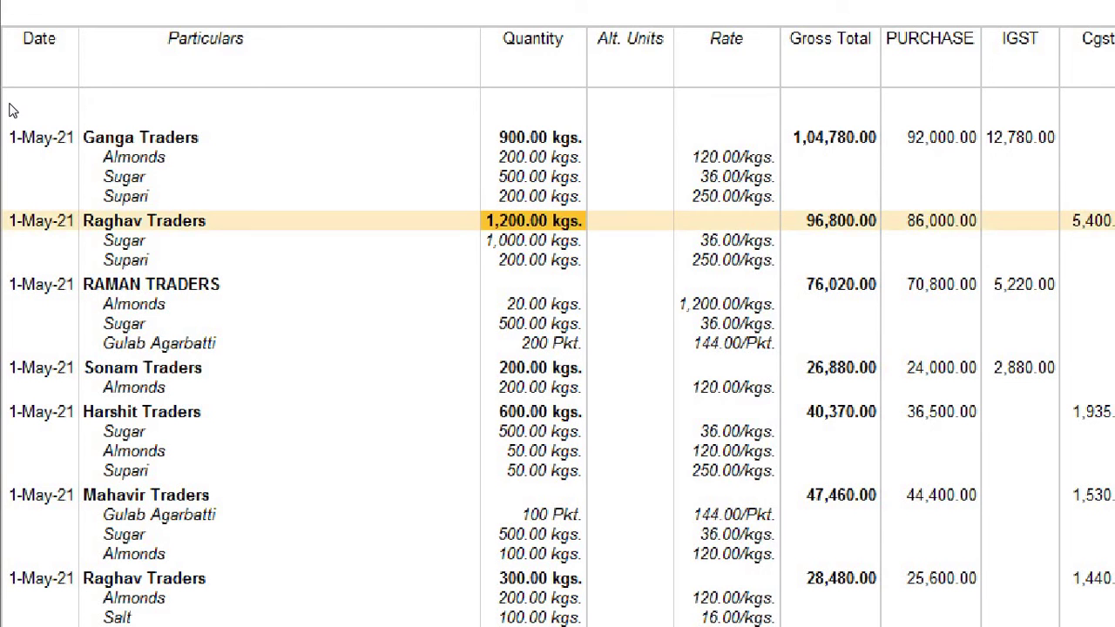
key("Down")
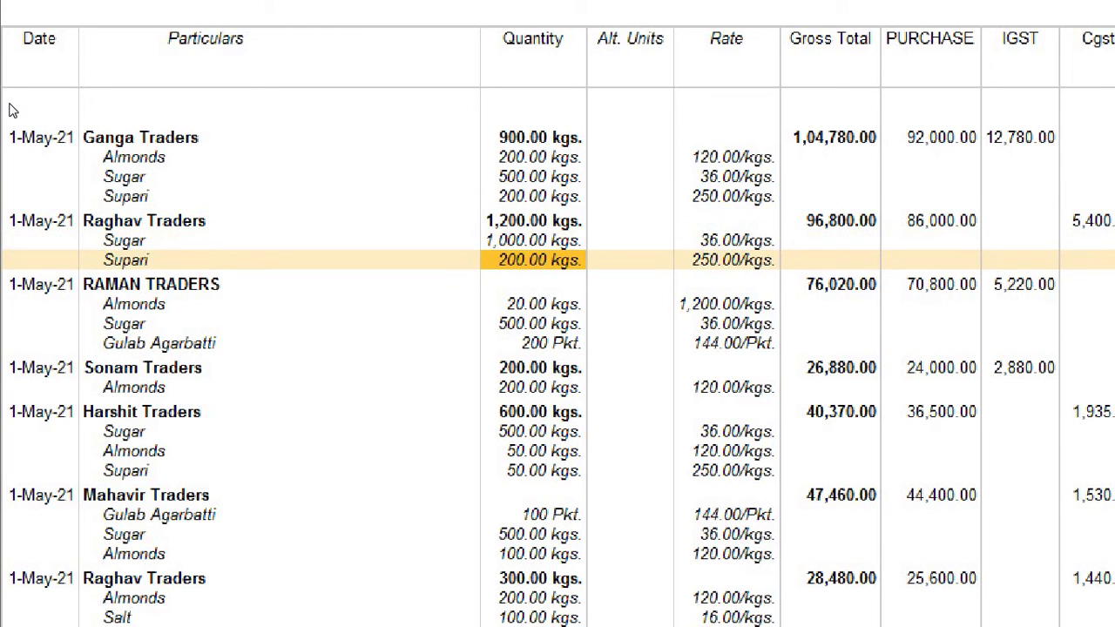
key("Down")
key("Down")
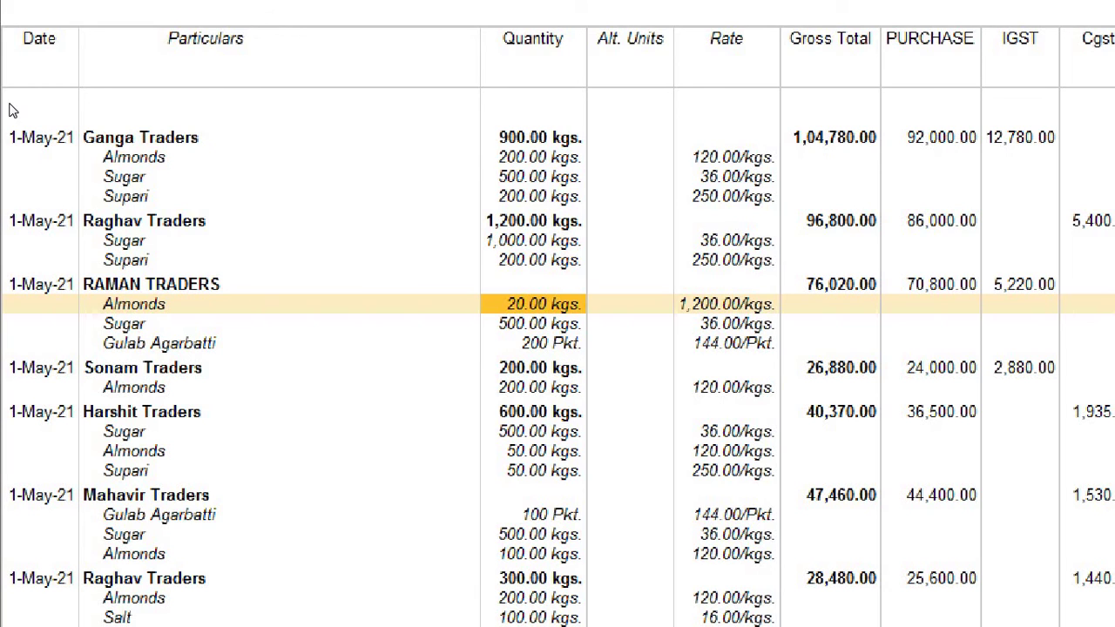
key("Right")
key("Right")
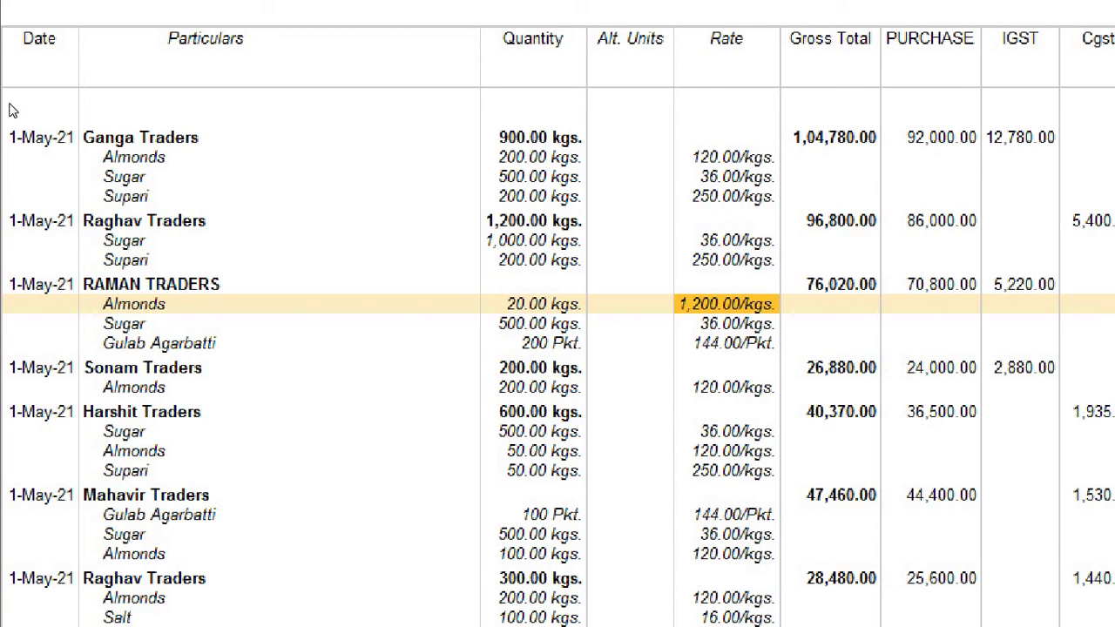
key("Up")
key("Up")
key("Up")
key("Up")
key("Up")
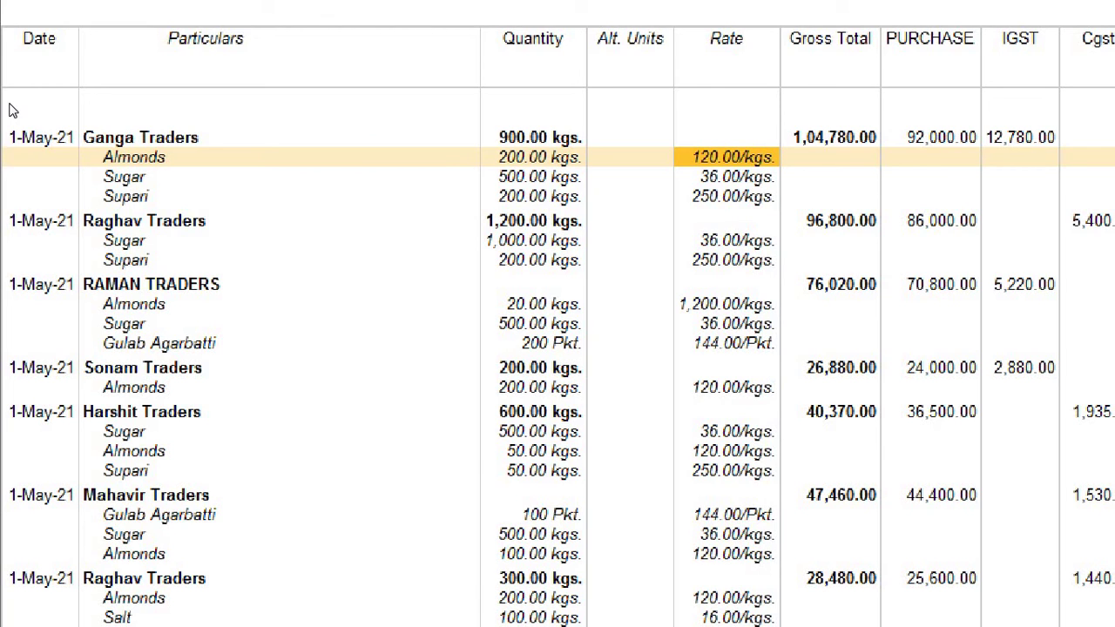
key("Down")
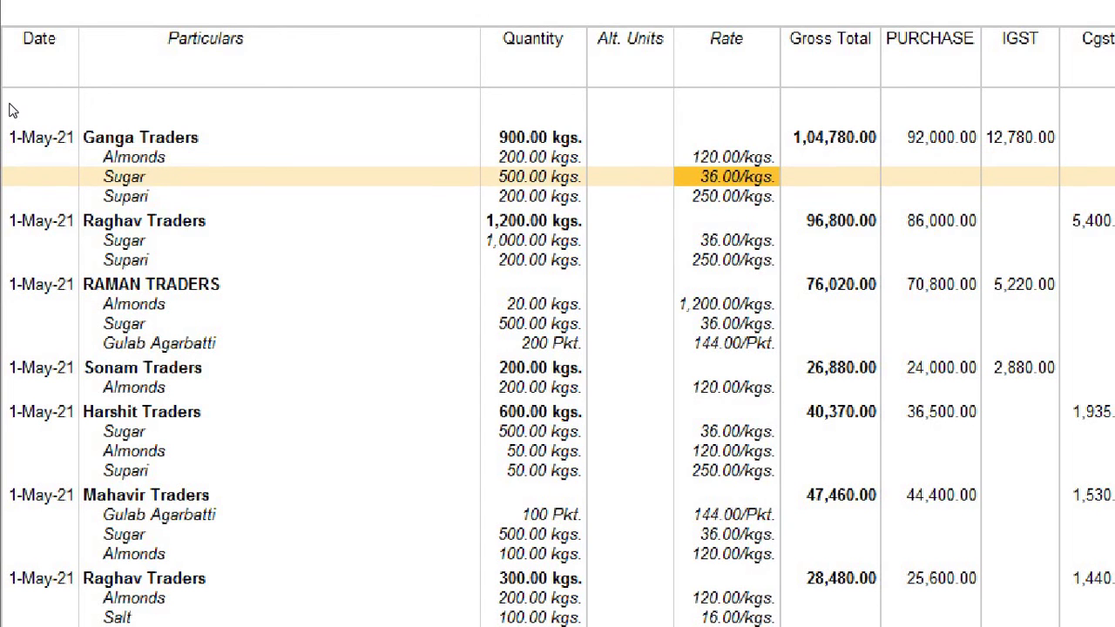
key("Up")
key("Down")
key("Up")
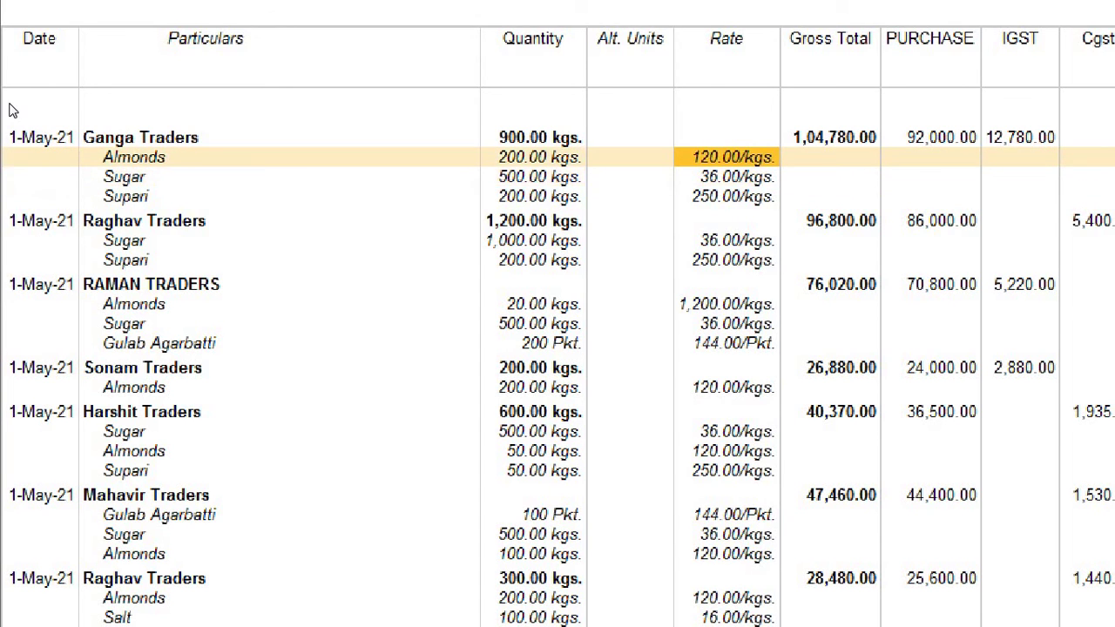
key("Down")
key("Down")
key("Down")
key("Down")
key("Down")
key("Down")
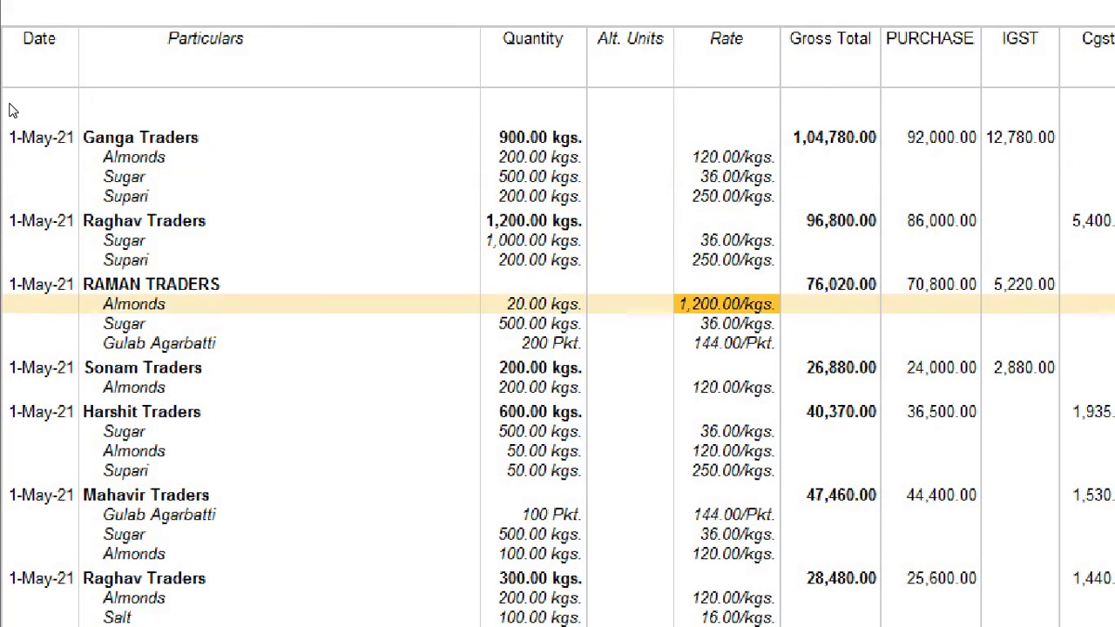
key("Up")
key("Left")
key("Left")
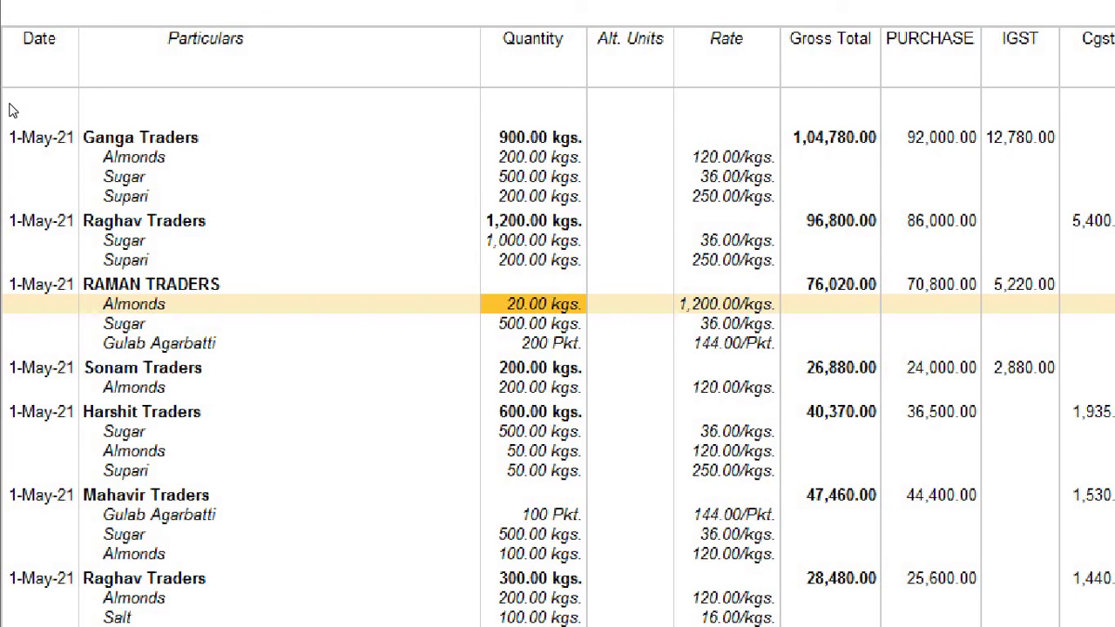
key("Up")
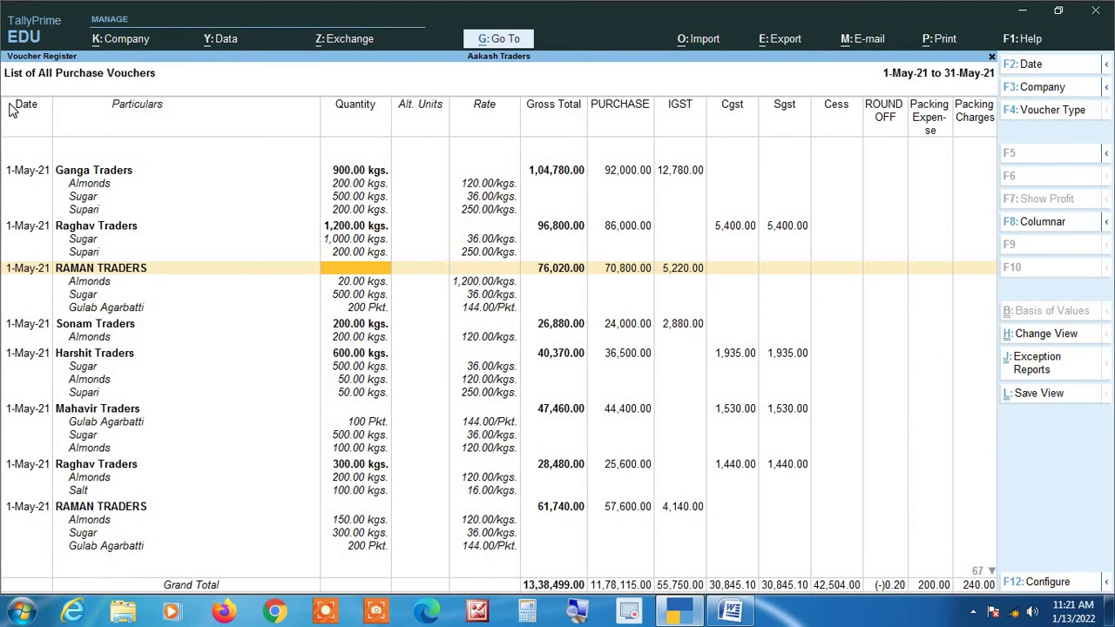
Open the RAMAN TRADERS purchase voucher for alteration.
key("Return")
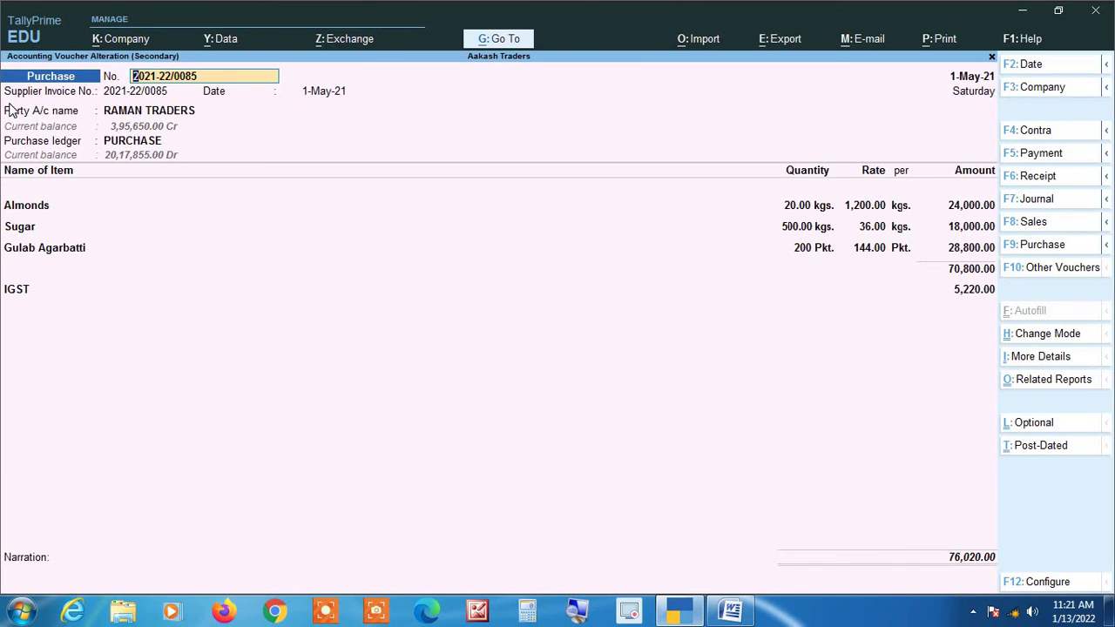
left_click(578, 611)
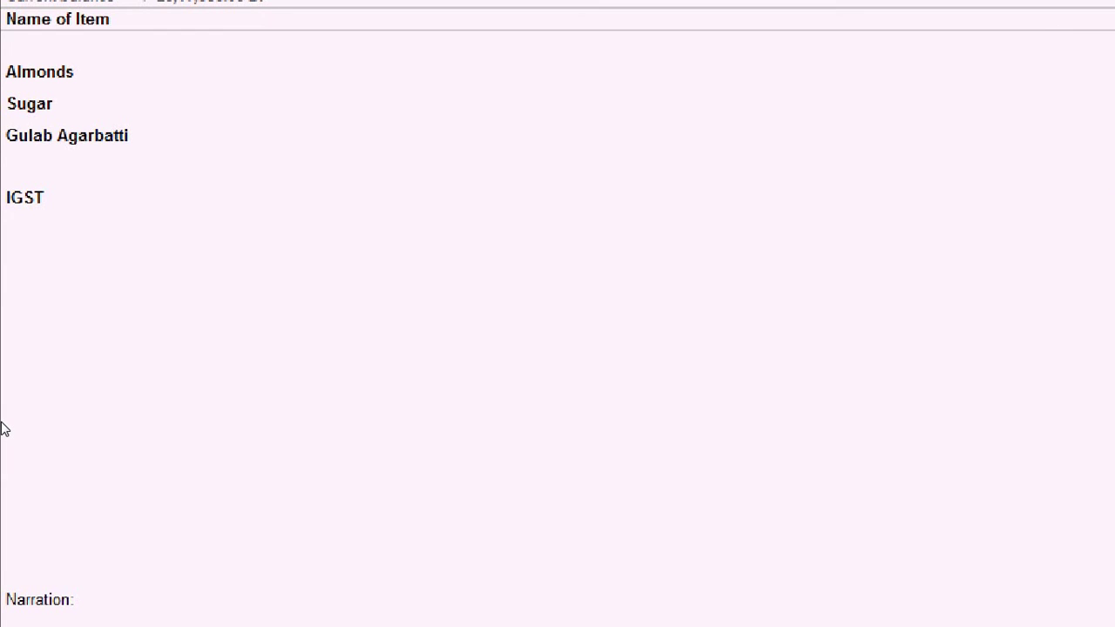
key("Return")
key("Return")
key("Return")
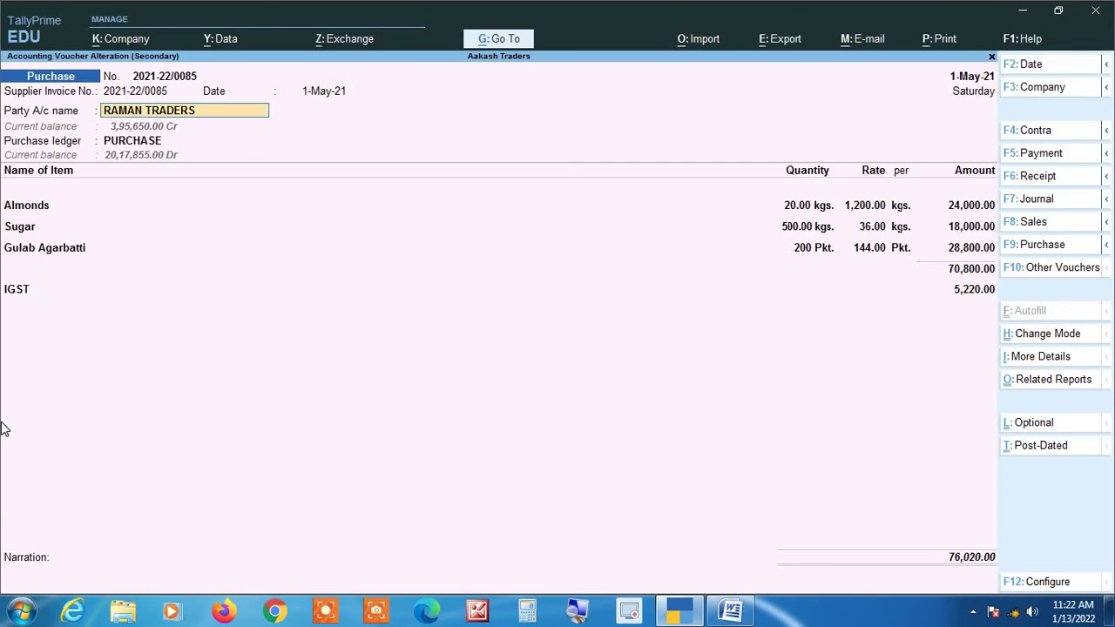
key("Return")
key("Return")
key("Return")
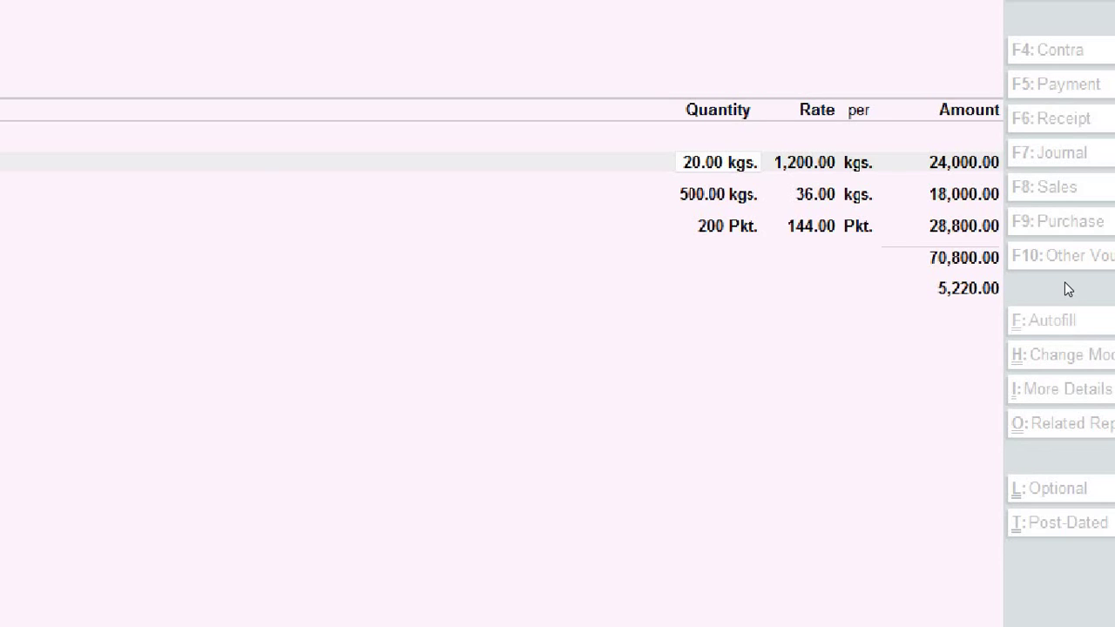
Change Almonds to 200 kgs at 120.00/kgs and save the voucher.
left_click(688, 356)
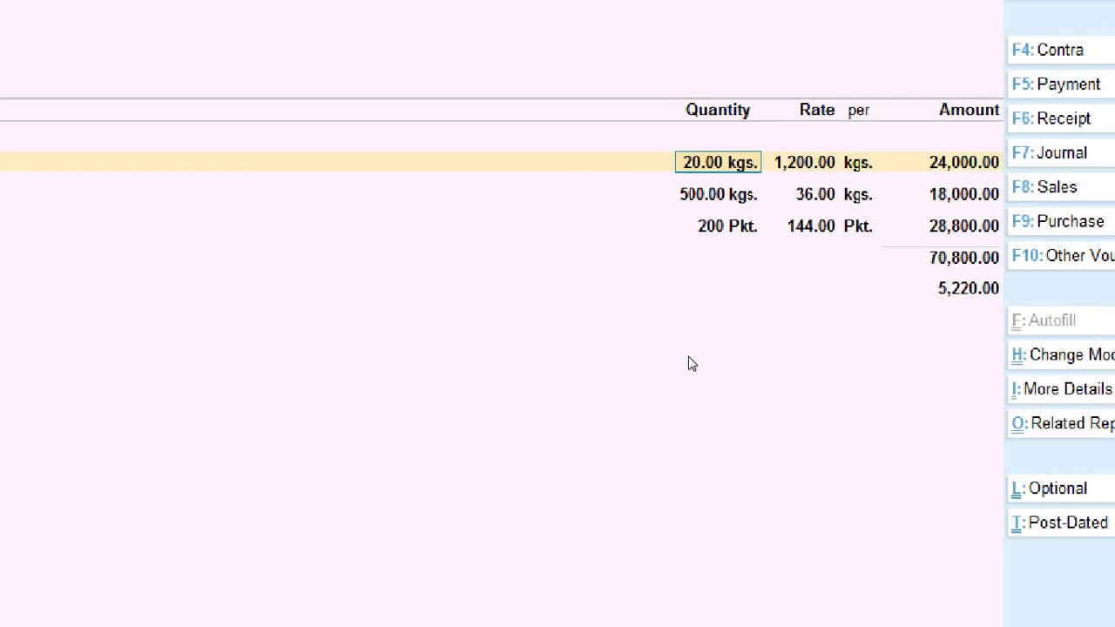
type("200")
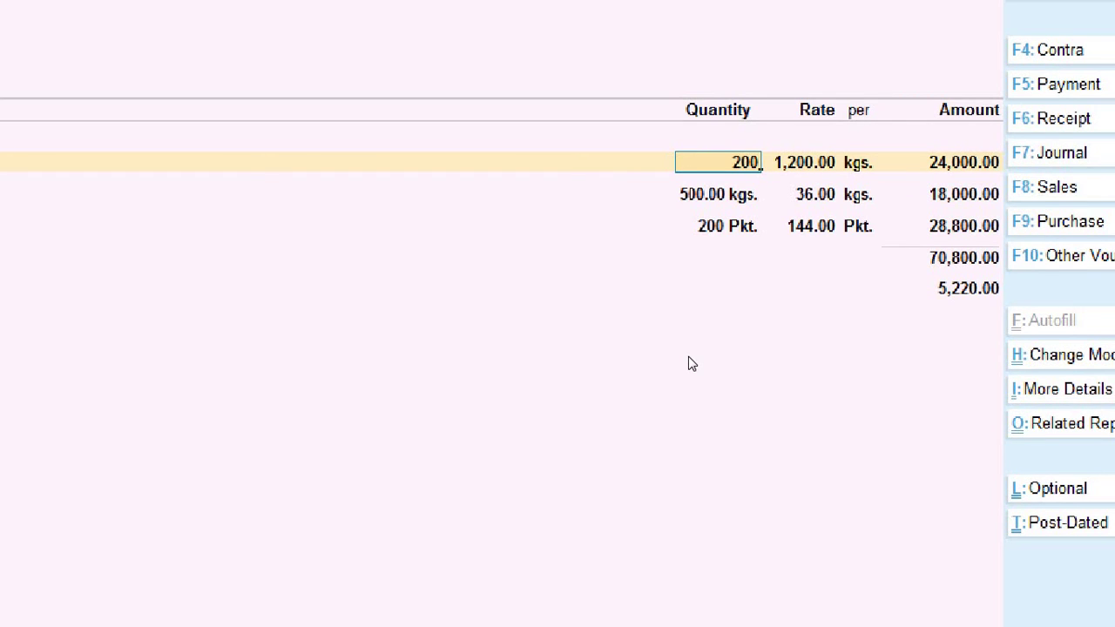
key("Return")
type("12")
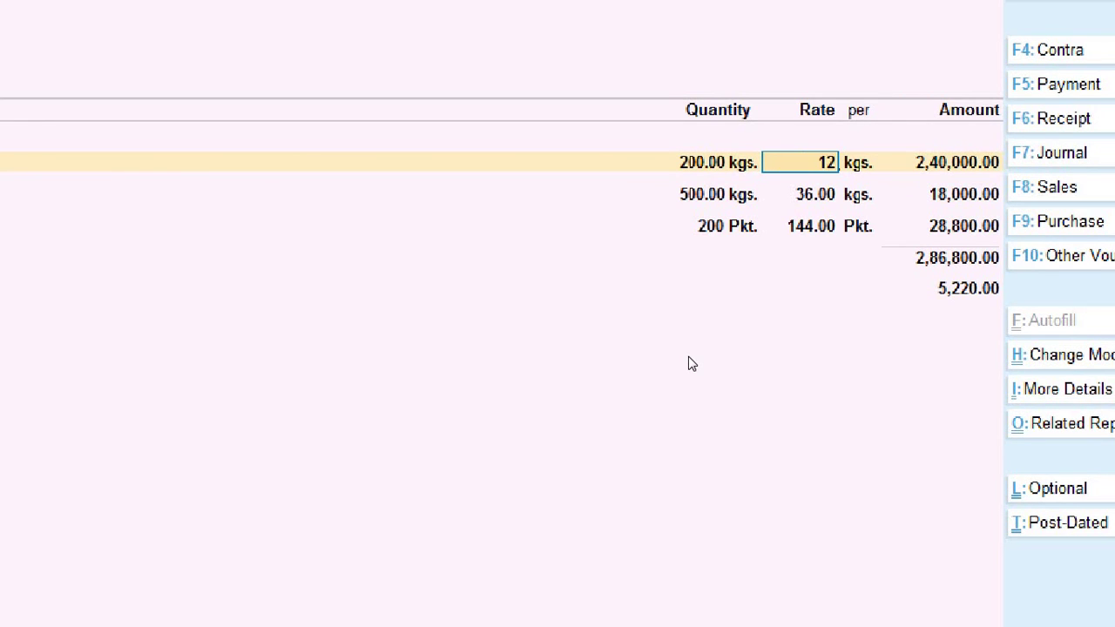
type("0")
key("Return")
key("Return")
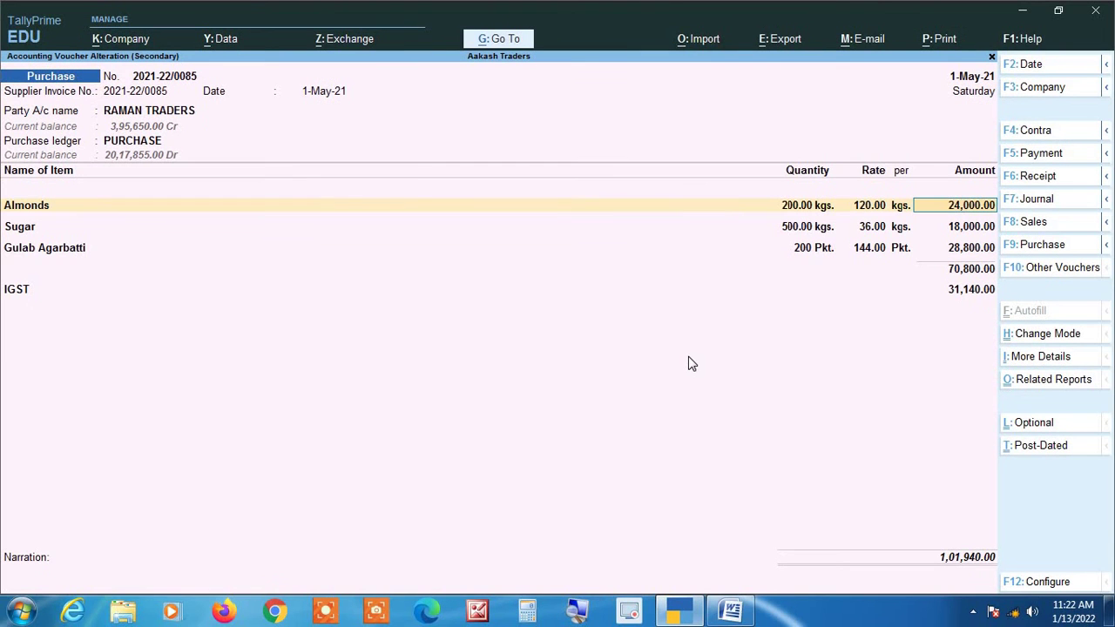
key("Return")
key("Return")
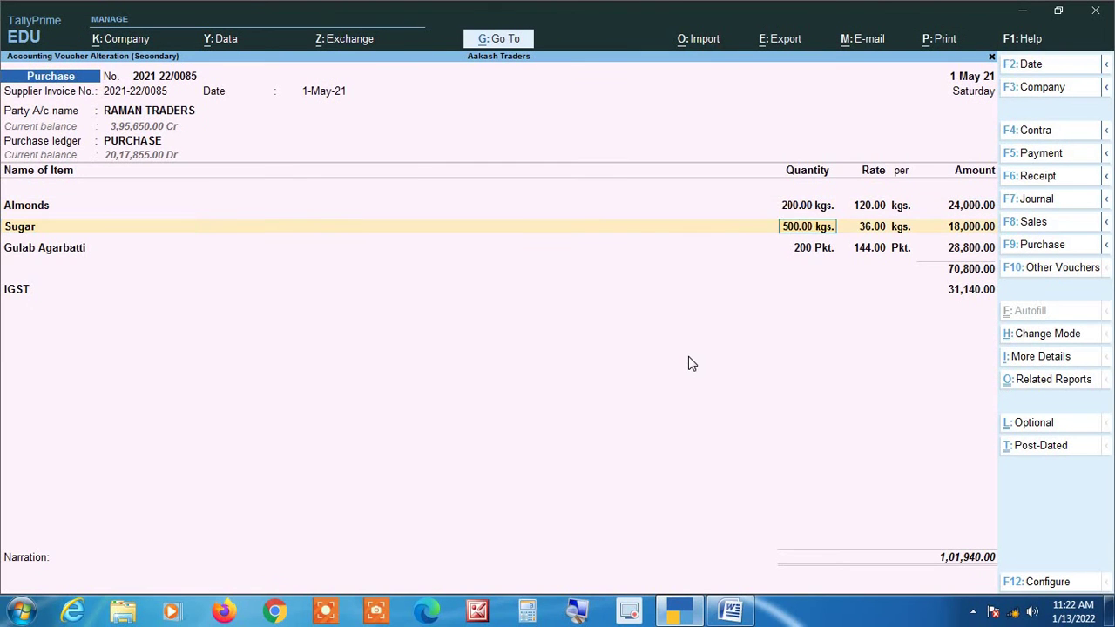
key("Return")
key("Return")
key("Return")
key("Return")
key("Return")
key("Return")
key("Return")
key("Return")
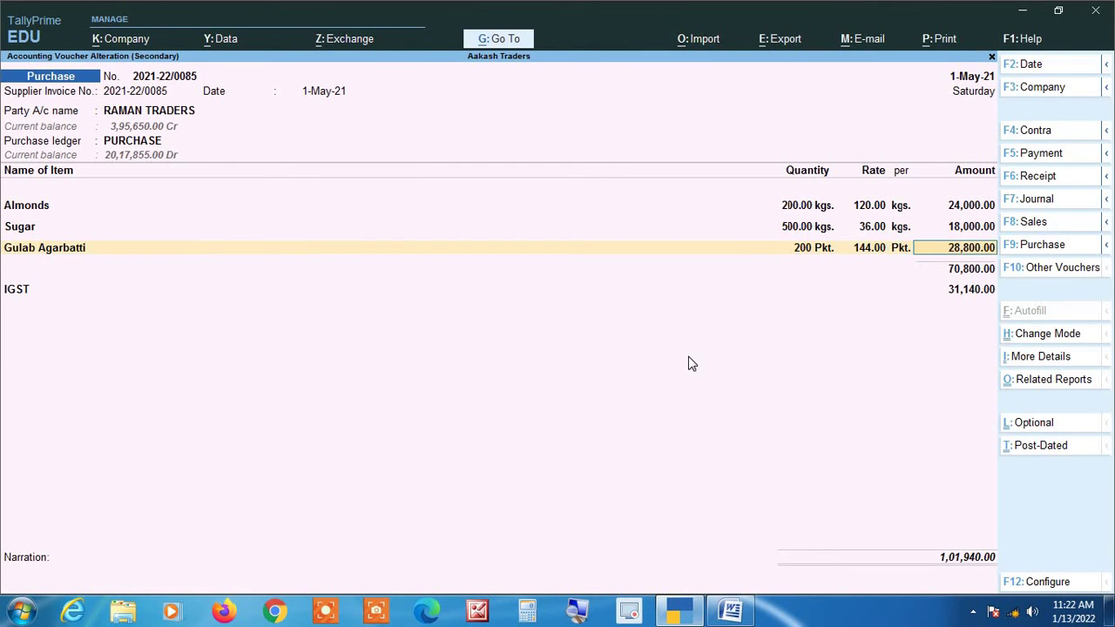
key("Return")
key("Return")
key("Return")
key("Return")
key("Return")
key("Return")
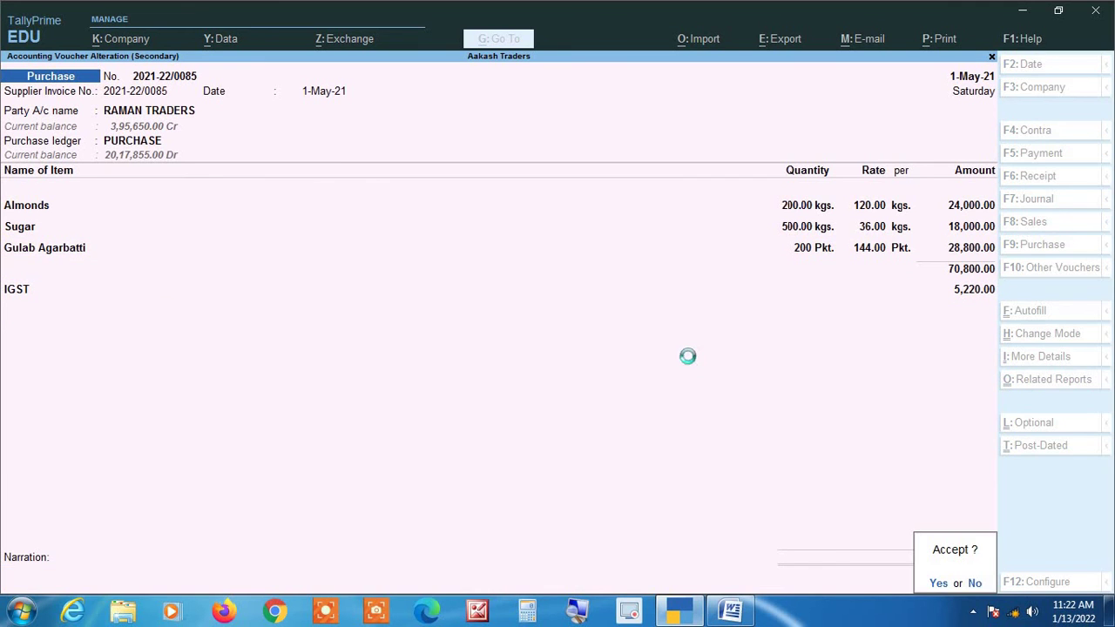
key("Return")
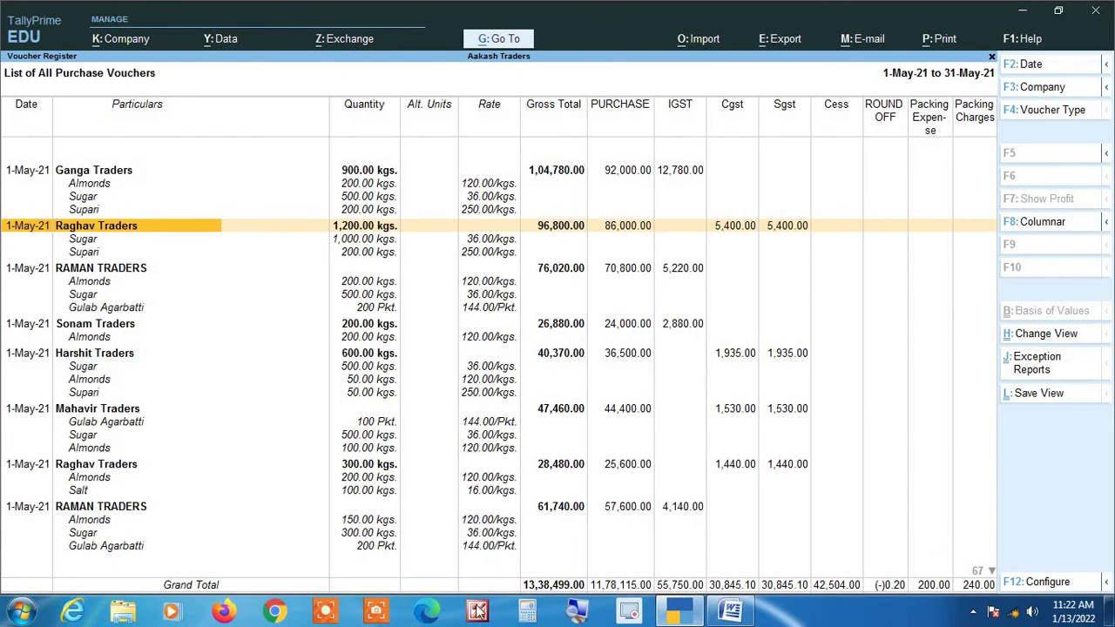
Browse down to the last 31-May voucher and back to the first, then open Configuration.
key("Down")
key("Down")
key("Down")
key("Down")
key("Down")
key("Down")
key("Down")
key("Down")
key("Down")
key("Down")
key("Down")
key("Down")
key("Down")
key("Down")
key("Down")
key("Down")
key("Down")
key("Down")
key("Down")
key("Down")
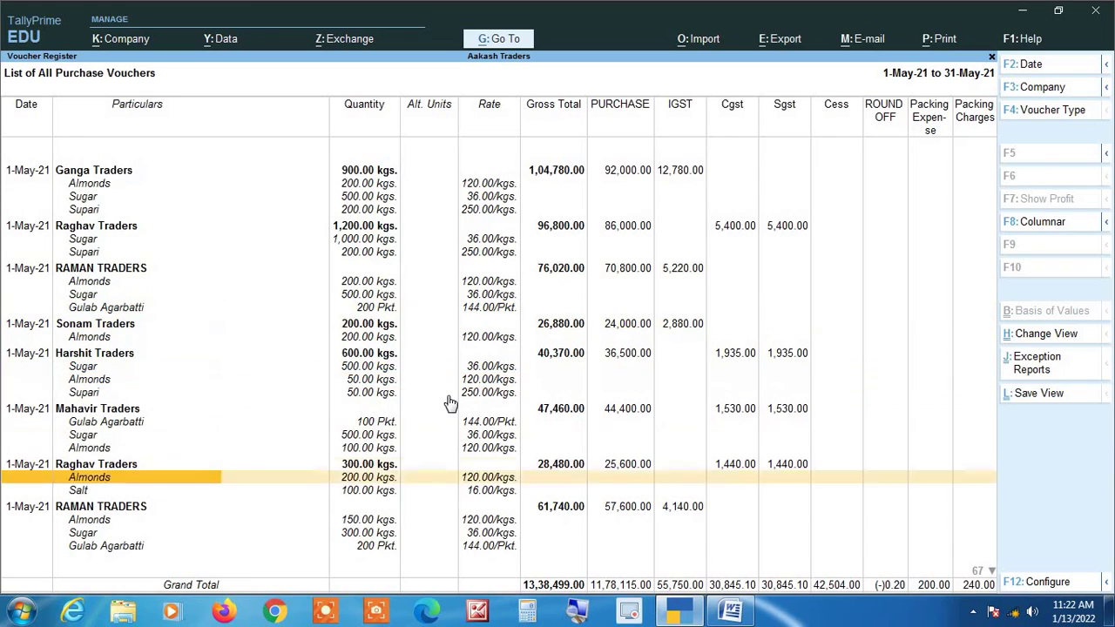
key("Down")
key("Down")
key("Down")
key("Down")
key("Down")
key("Down")
key("Down")
key("Down")
key("Down")
key("Down")
key("Down")
key("Down")
key("Down")
key("Down")
key("Down")
key("Down")
key("Down")
key("Down")
key("Down")
key("Down")
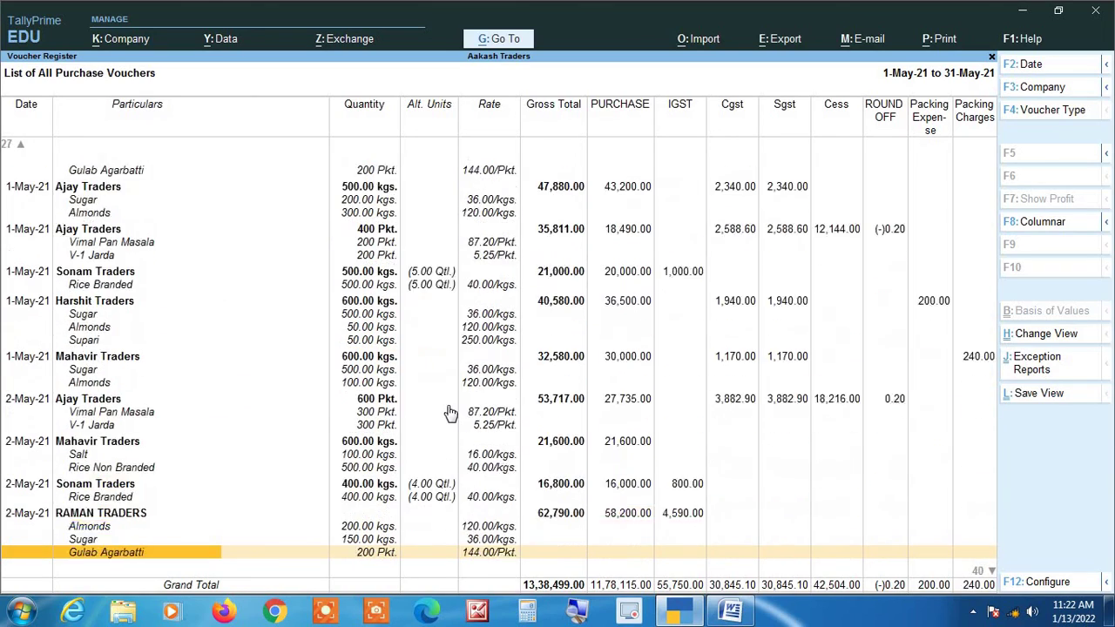
key("Down")
key("Down")
key("Down")
key("Down")
key("Down")
key("Down")
key("Down")
key("Down")
key("Down")
key("Down")
key("Down")
key("Down")
key("Down")
key("Down")
key("Down")
key("Down")
key("Down")
key("Down")
key("Down")
key("Down")
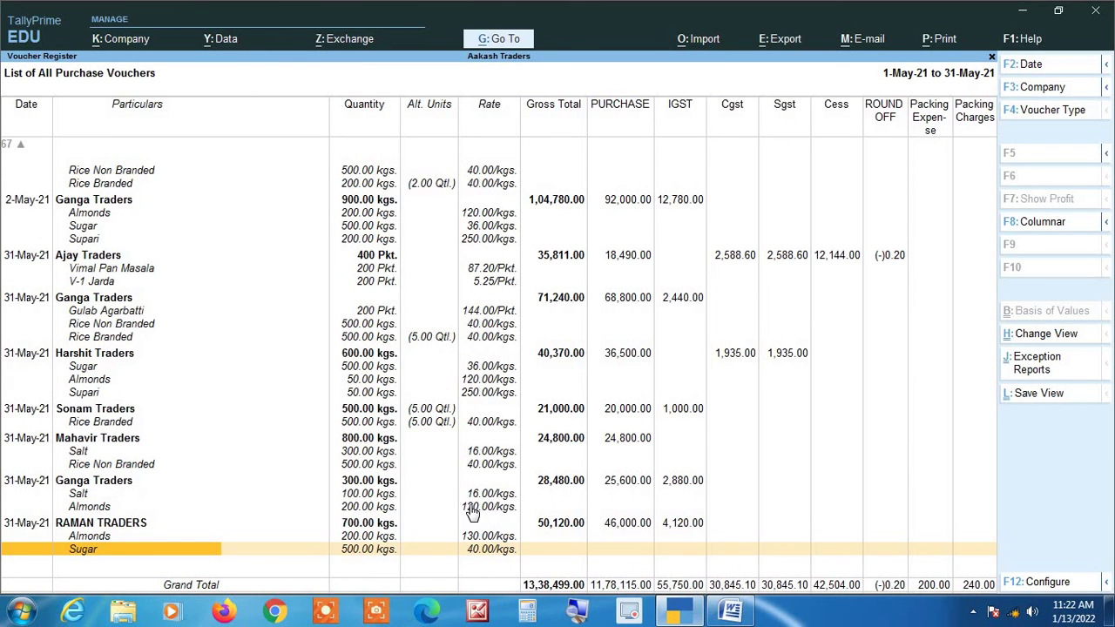
key("Up")
key("Up")
key("Up")
key("Up")
key("Up")
key("Up")
key("Up")
key("Up")
key("Up")
key("Up")
key("Up")
key("Up")
key("Up")
key("Up")
key("Up")
key("Up")
key("Up")
key("Up")
key("Up")
key("Up")
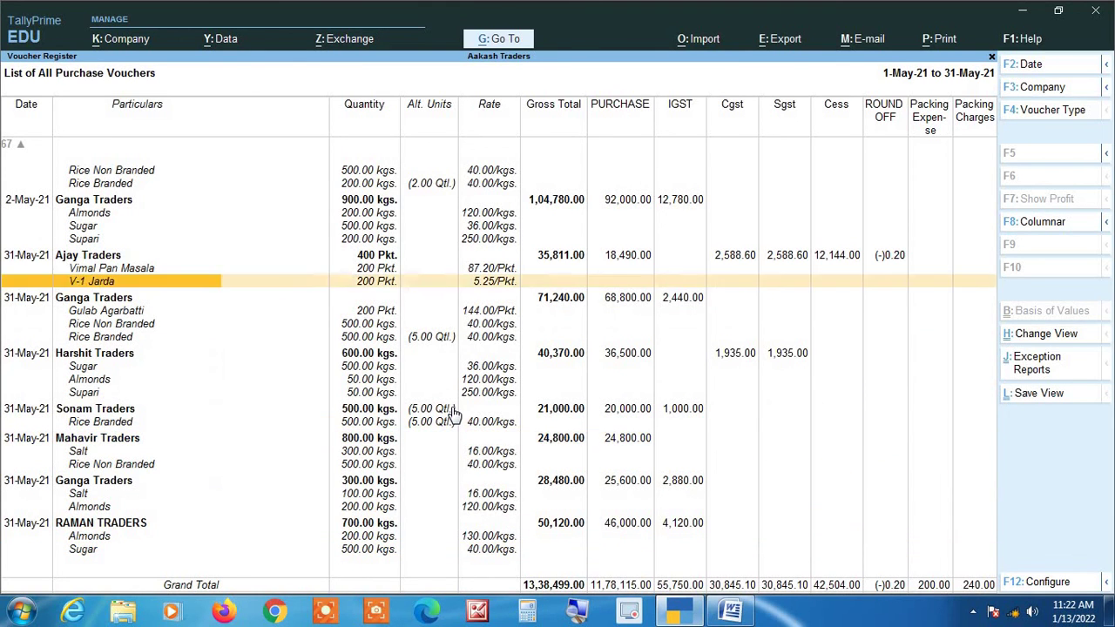
key("Up")
key("Up")
key("Up")
key("Up")
key("Up")
key("Up")
key("Up")
key("Up")
key("Up")
key("Up")
key("Up")
key("Up")
key("Up")
key("Up")
key("Up")
key("Up")
key("Up")
key("Up")
key("Up")
key("Up")
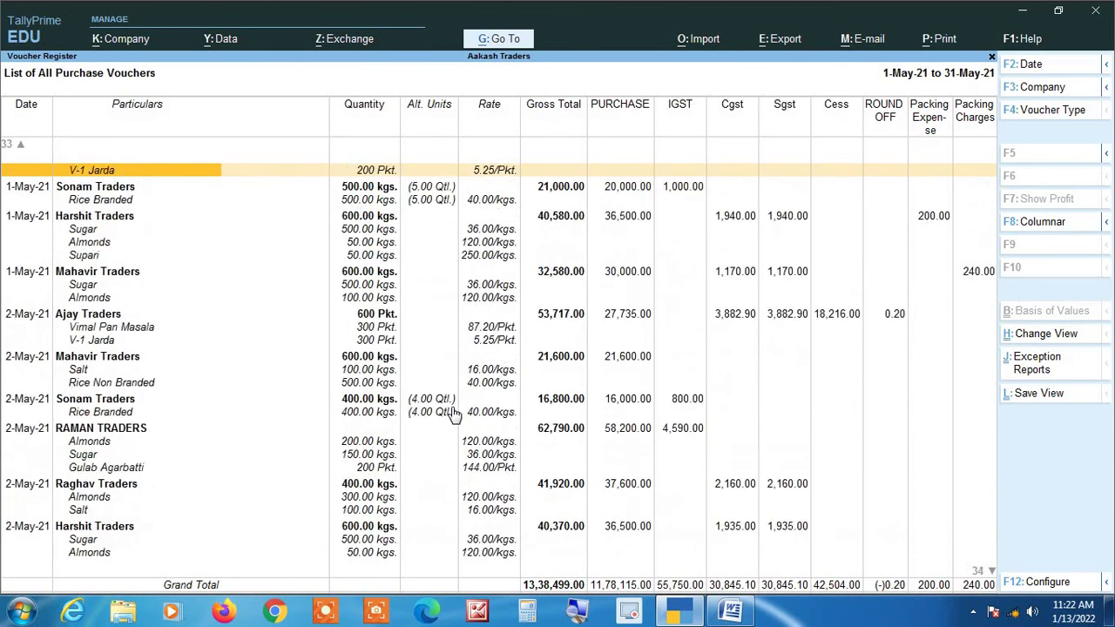
key("Up")
key("Up")
key("Up")
key("Up")
key("Up")
key("Up")
key("Up")
key("Up")
key("Up")
key("Up")
key("Up")
key("Up")
key("Up")
key("Up")
key("Up")
key("Up")
key("Up")
key("Up")
key("Up")
key("Up")
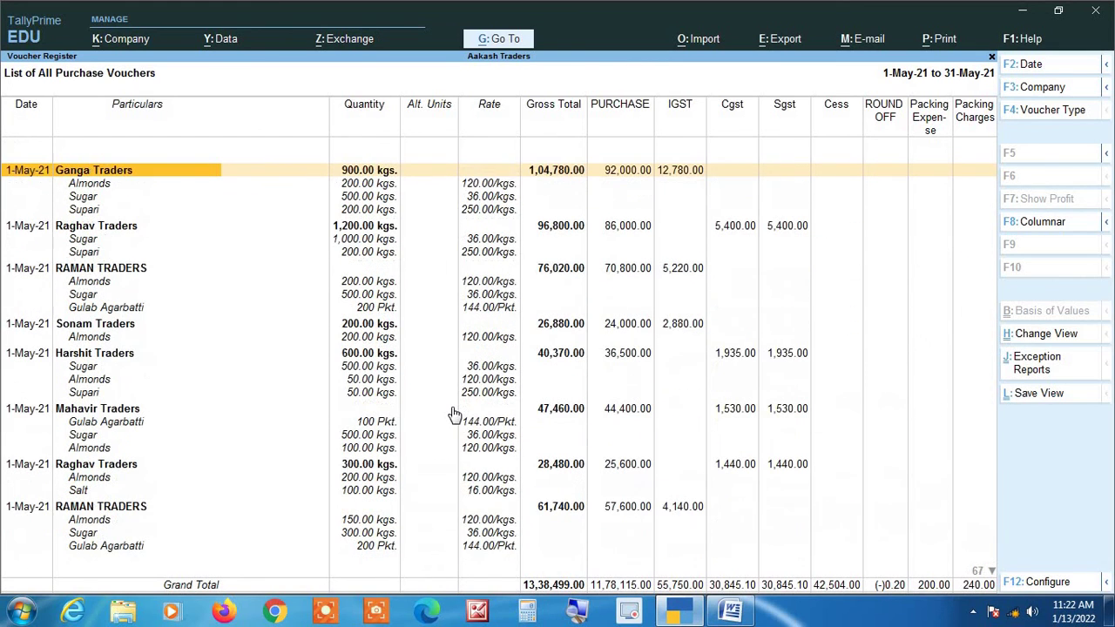
key("F12")
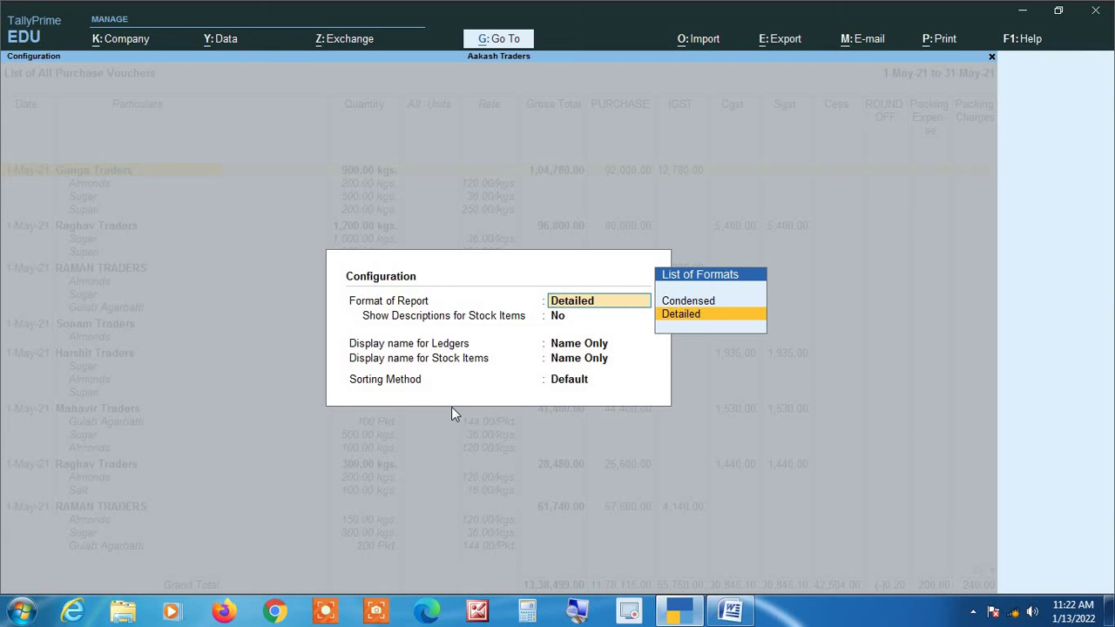
Keep the Detailed format and magnify the Almonds item line for a closer look.
key("Return")
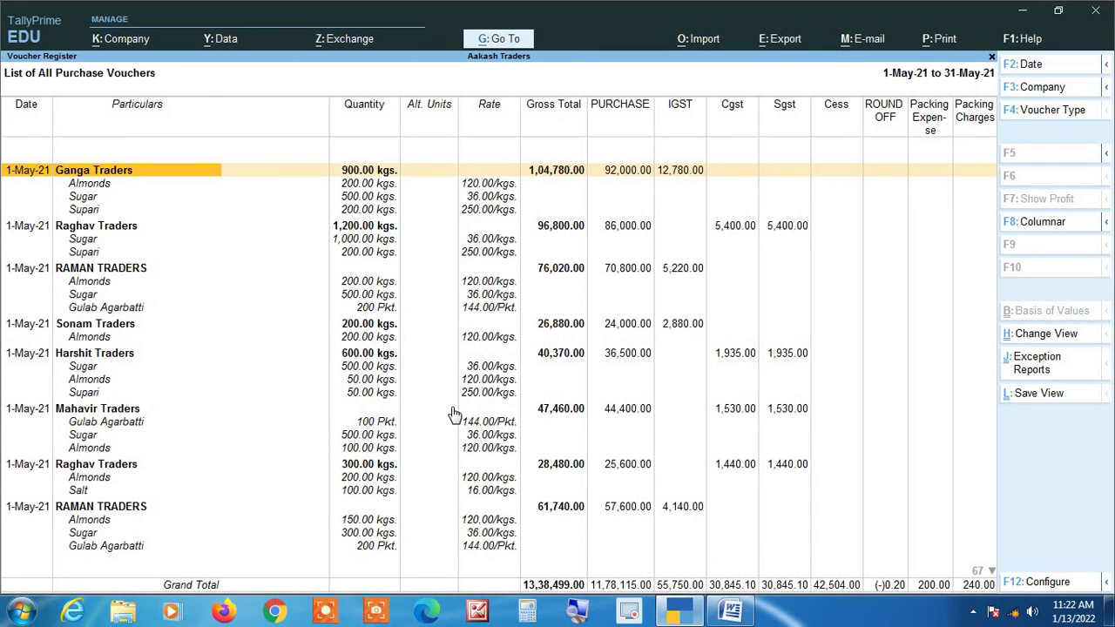
key("Down")
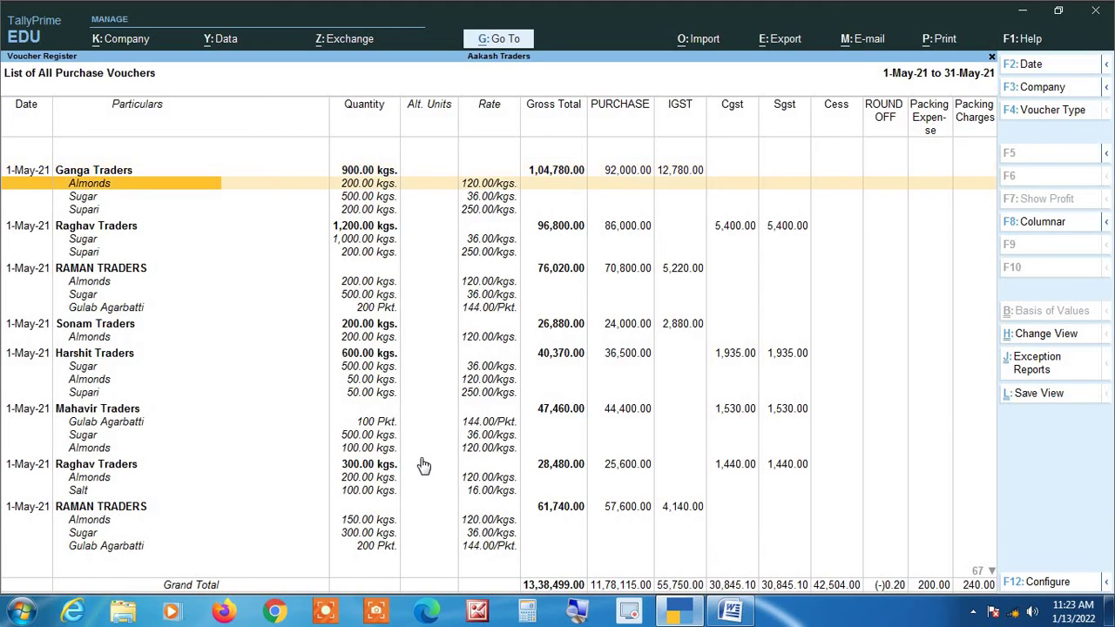
left_click(579, 616)
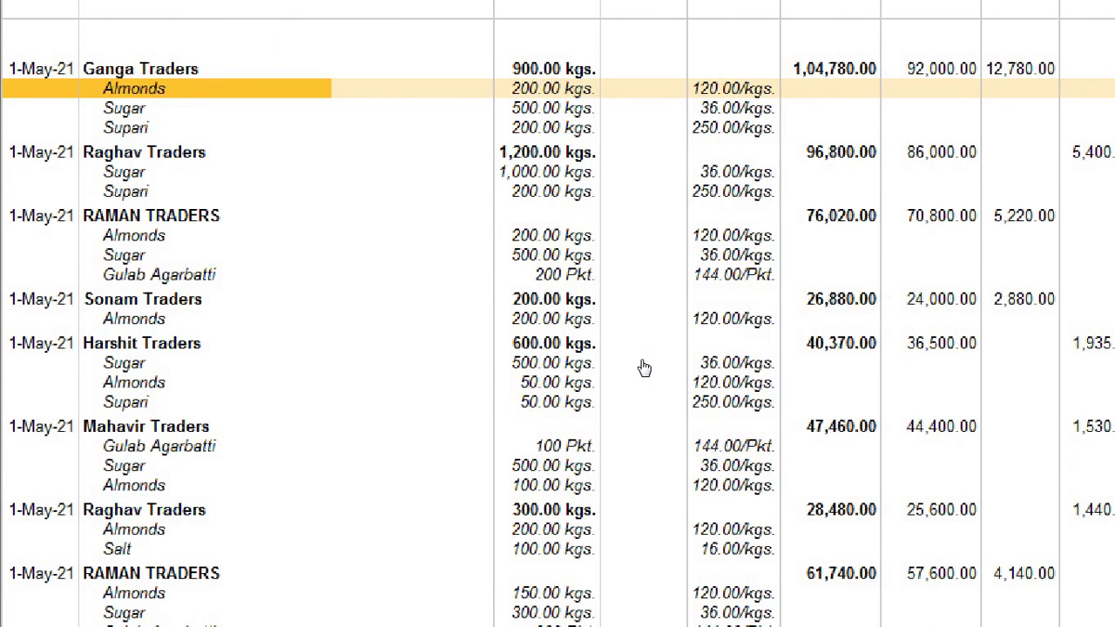
key("super+minus")
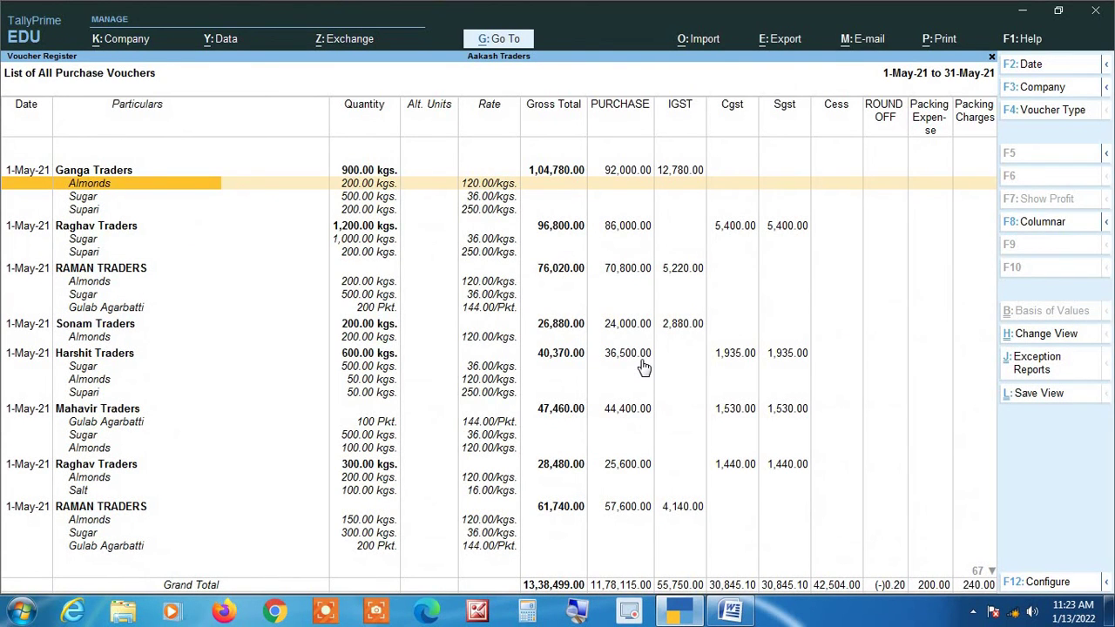
Condense the register to one line per voucher, then return and reopen May.
key("alt+F1")
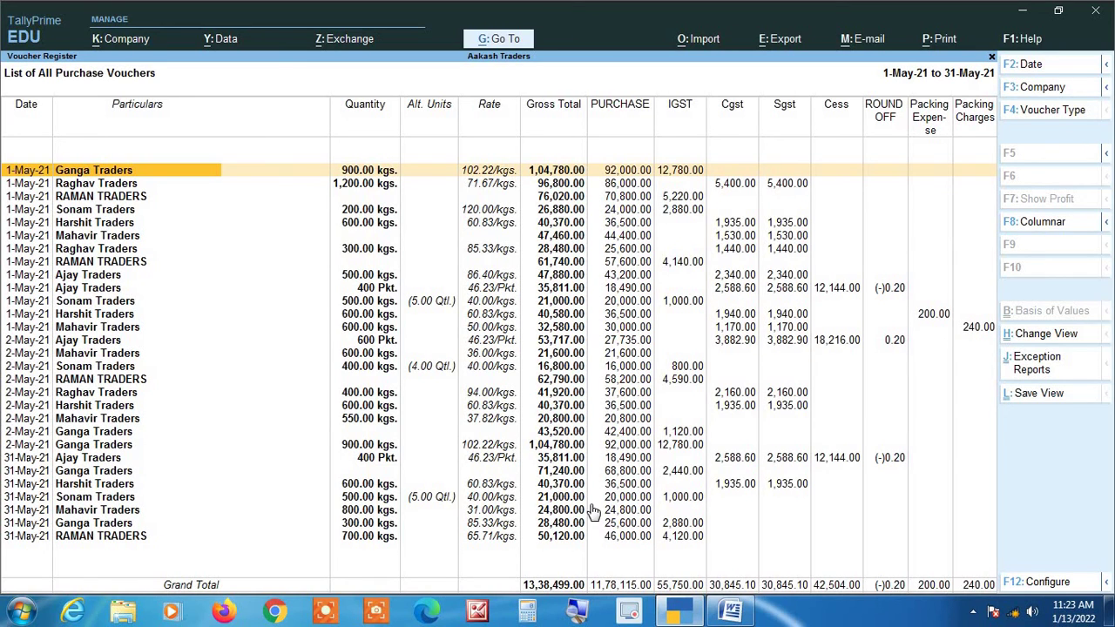
key("Escape")
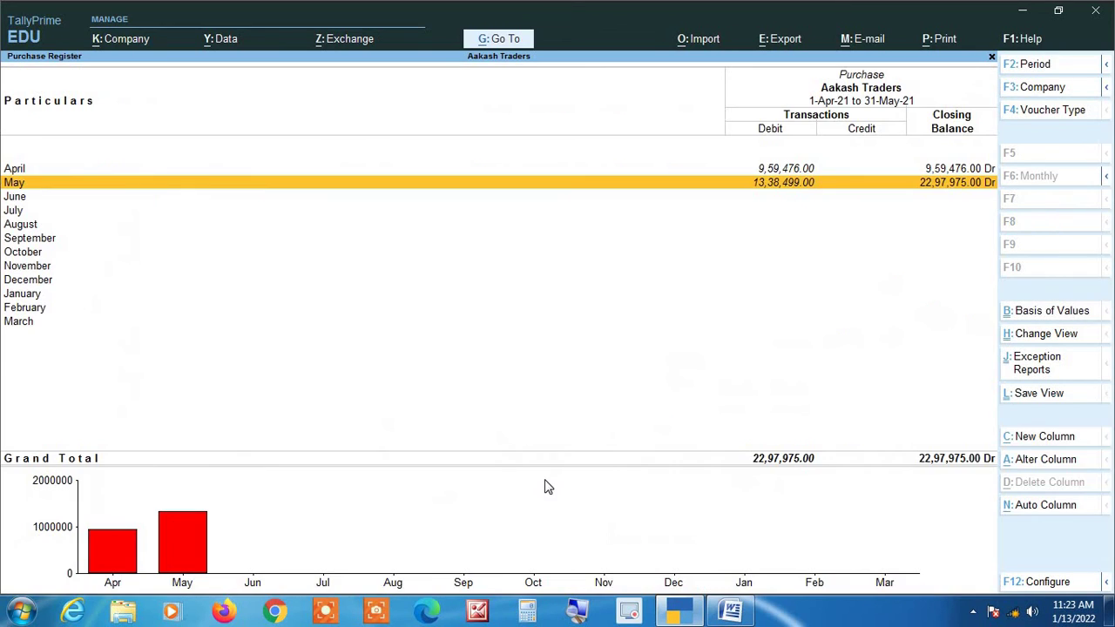
key("Return")
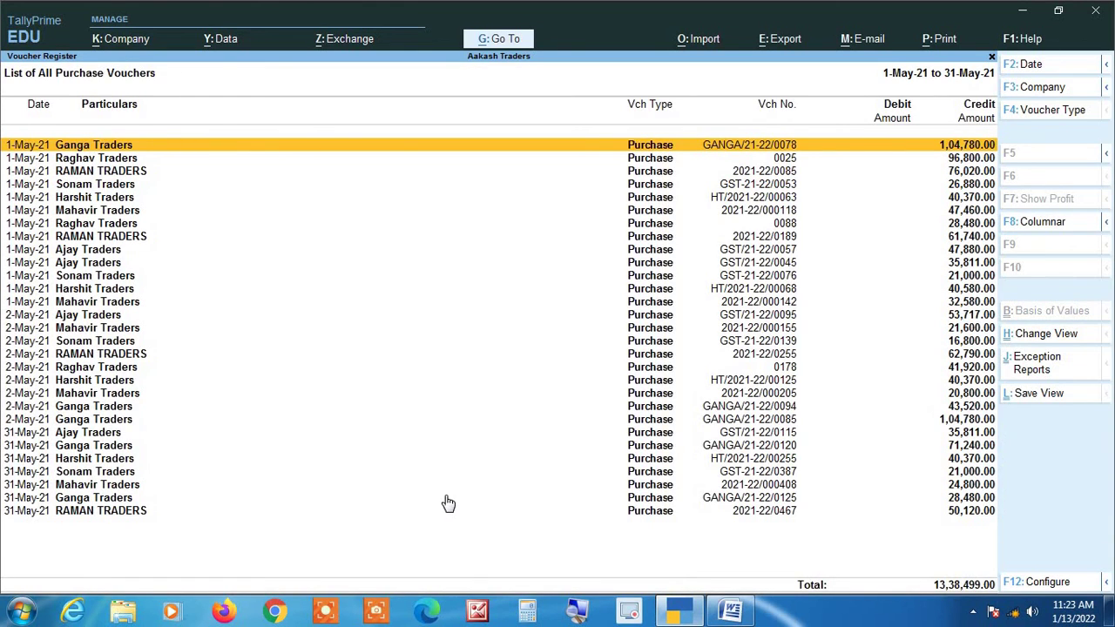
Set the Purchase columnar Type of Column to All items (automatic columns).
key("F8")
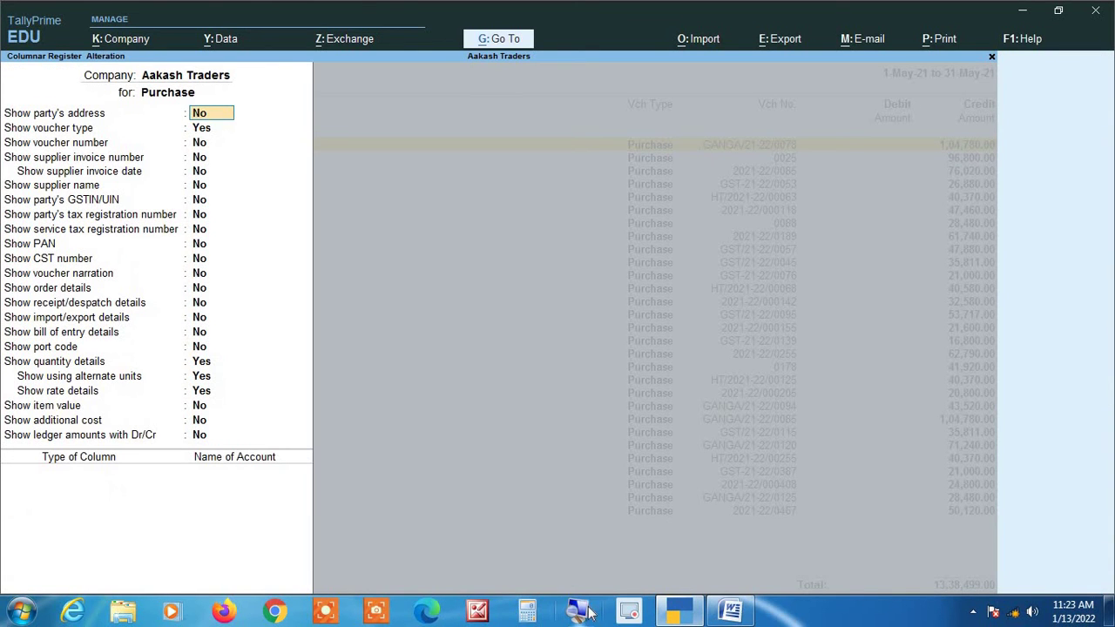
left_click(587, 611)
key("Return")
key("Return")
key("Return")
key("Return")
key("Return")
key("Return")
key("Return")
key("Return")
key("Return")
key("Return")
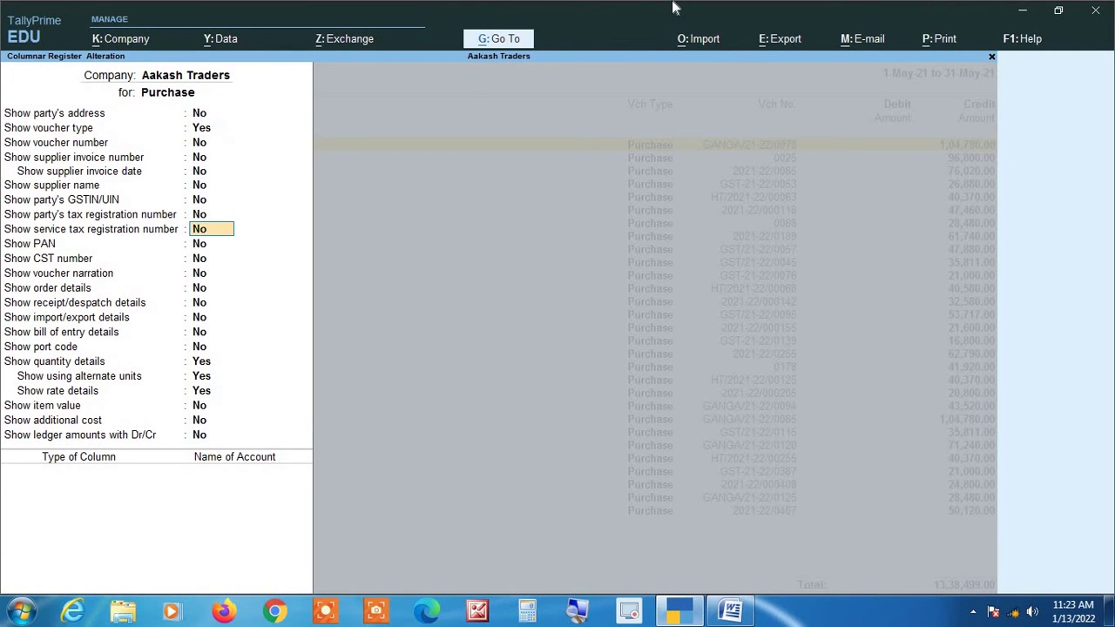
key("Return")
key("Return")
key("Return")
key("Return")
key("Return")
key("Return")
key("Return")
key("Return")
key("Return")
key("Return")
key("Return")
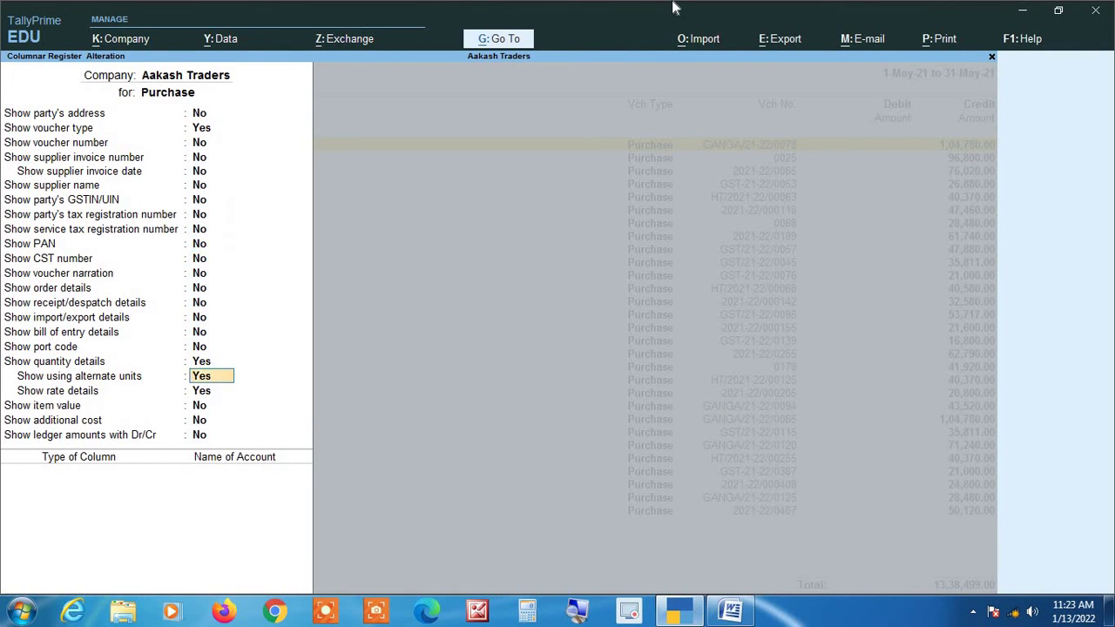
key("Return")
key("Return")
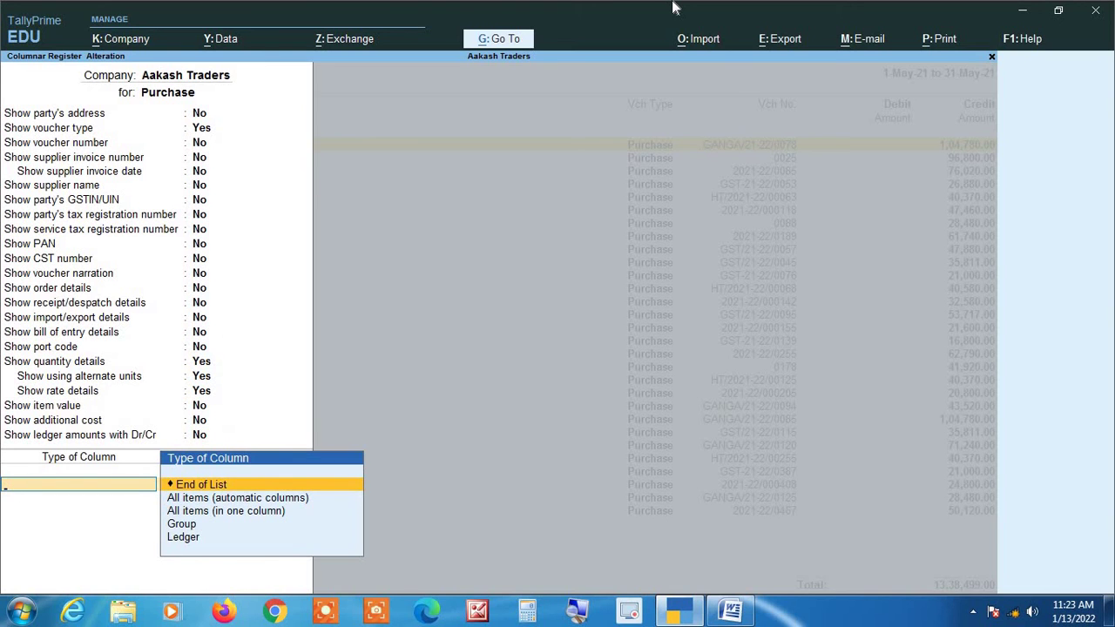
key("Down")
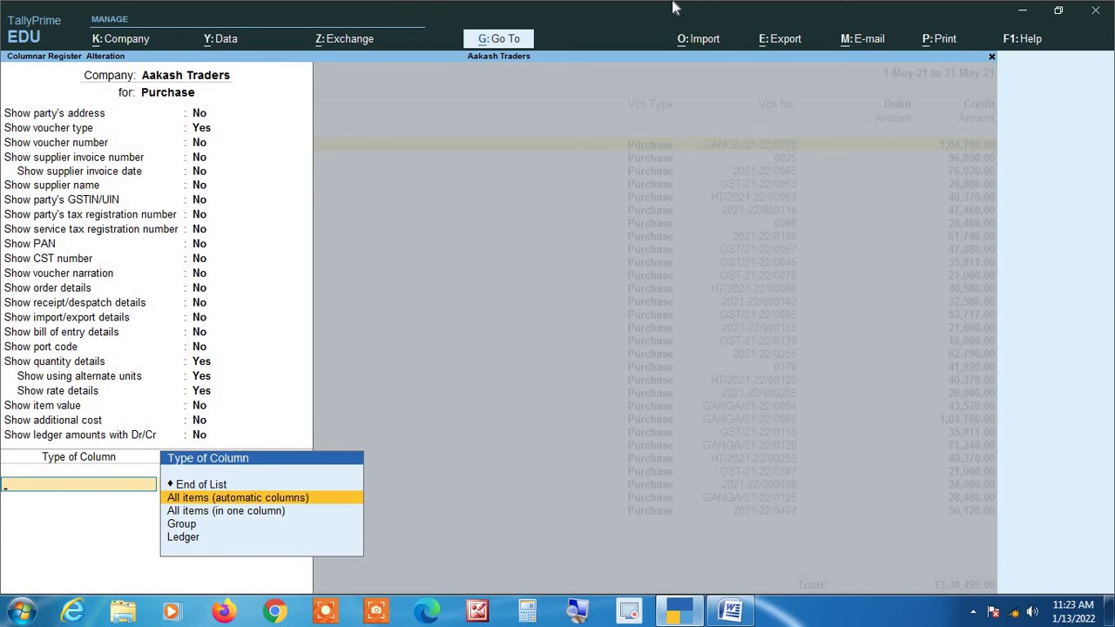
key("Return")
key("Return")
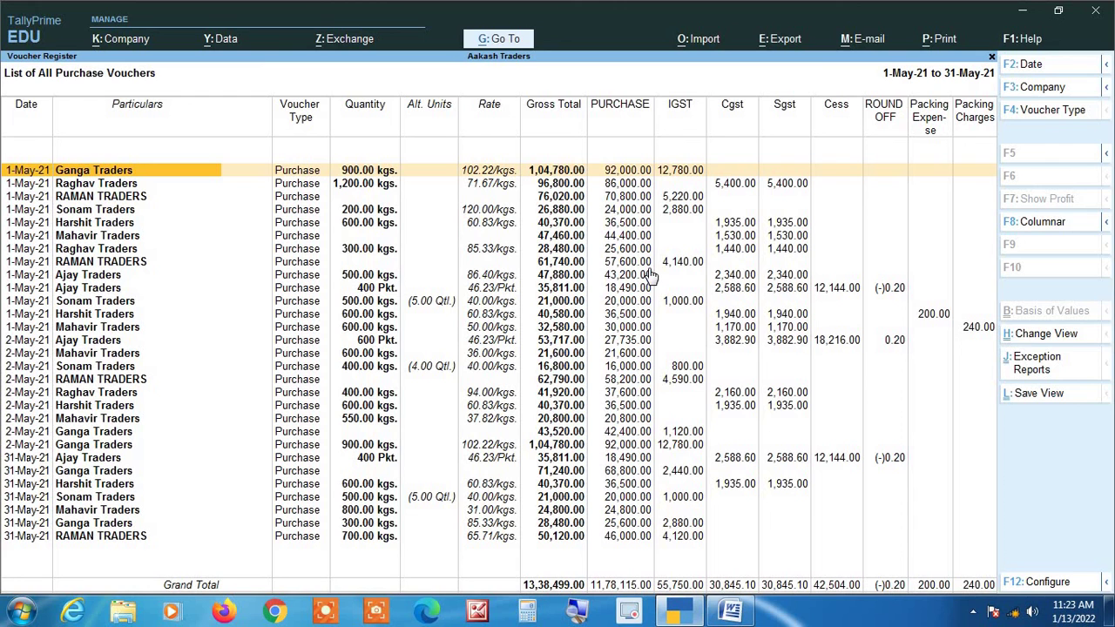
Reopen May's vouchers and set Type of Column to All items (in one column).
key("Escape")
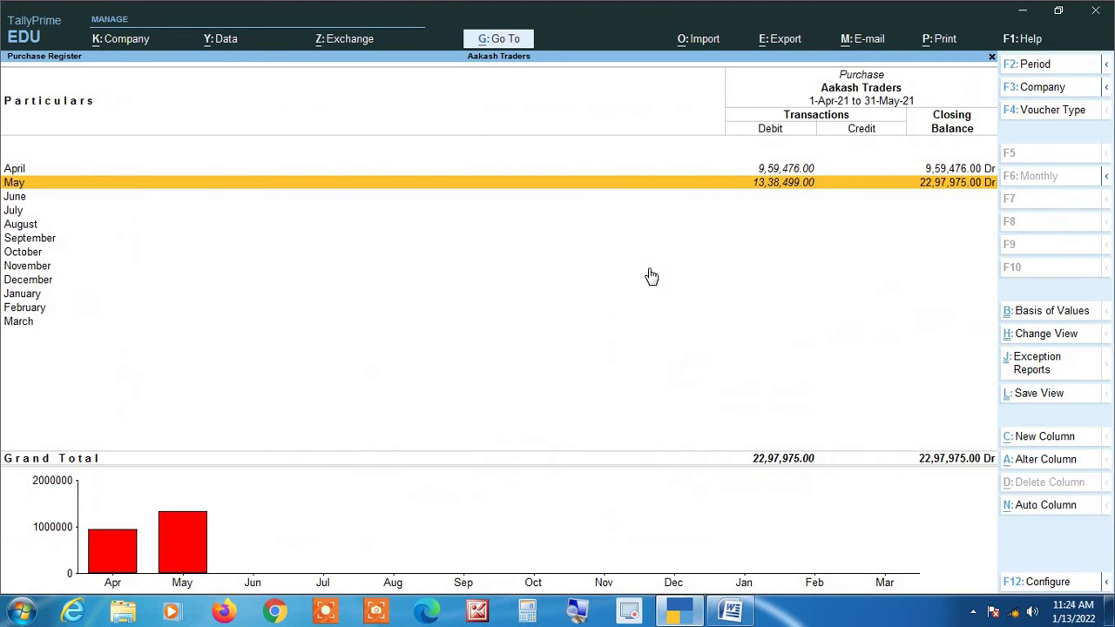
key("Return")
key("F8")
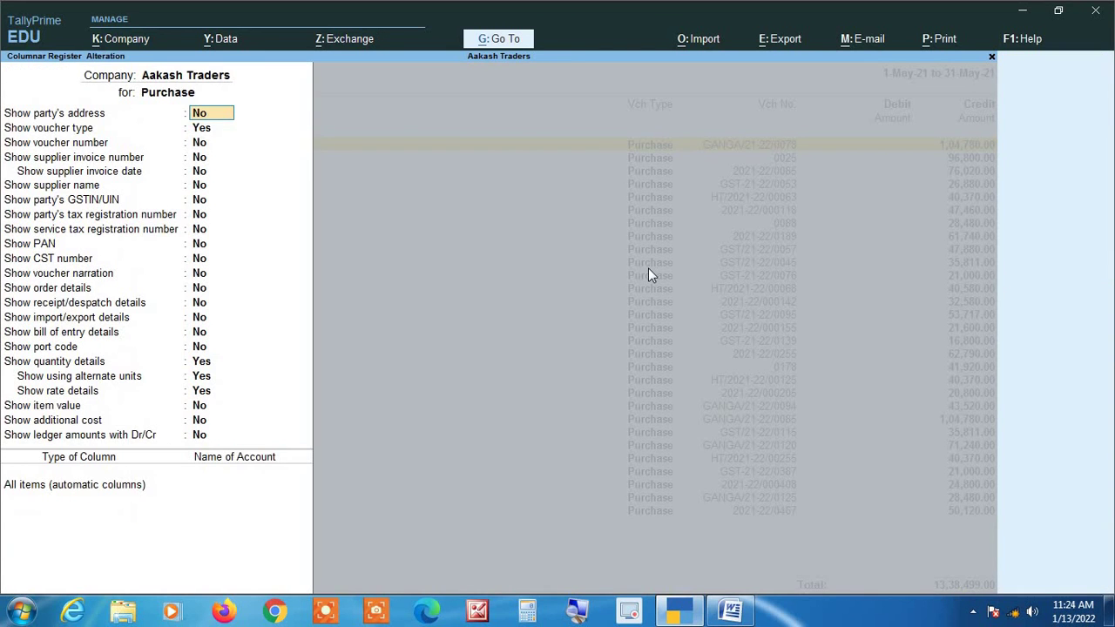
key("Down")
key("Down")
key("Down")
key("Down")
key("Down")
key("Down")
key("Down")
key("Down")
key("Down")
key("Down")
key("Down")
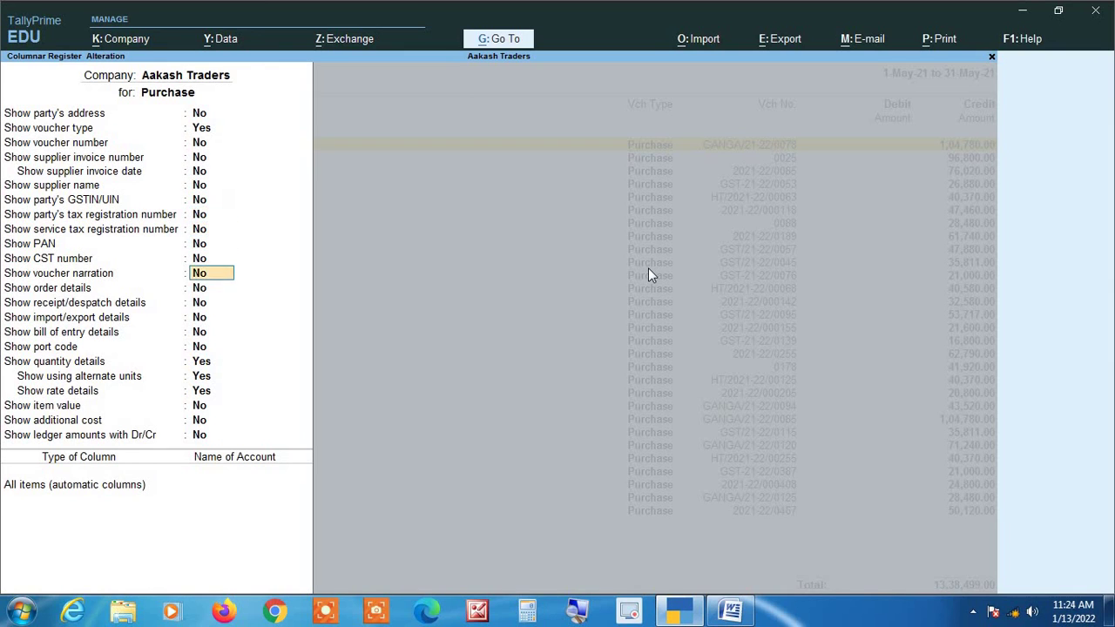
key("Down")
key("Down")
key("Down")
key("Down")
key("Down")
key("Down")
key("Down")
key("Down")
key("Down")
key("Down")
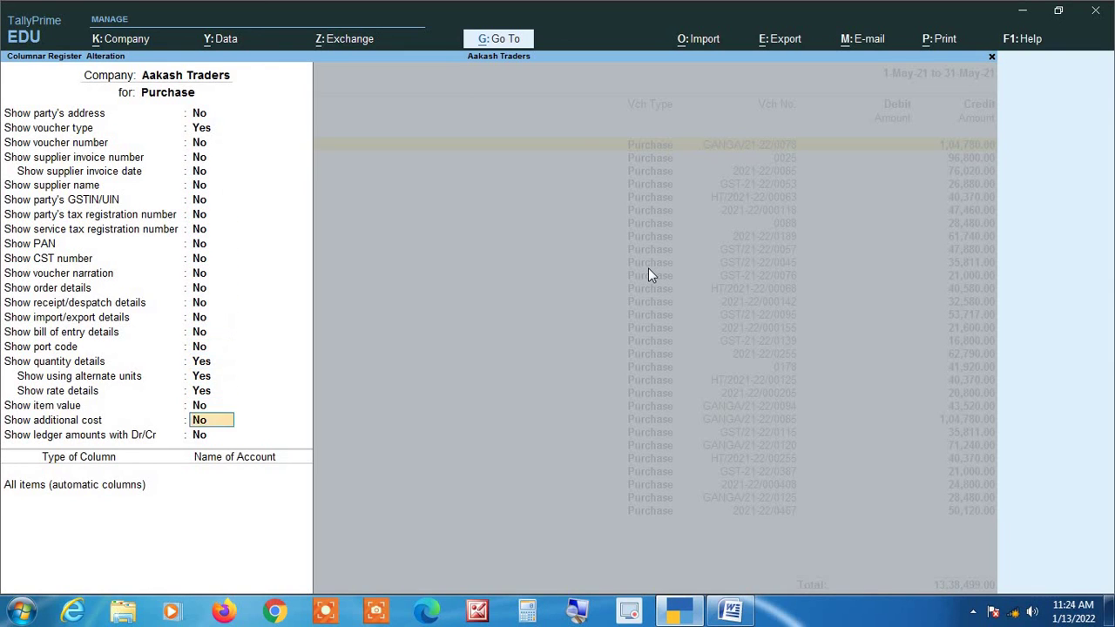
key("Down")
key("Down")
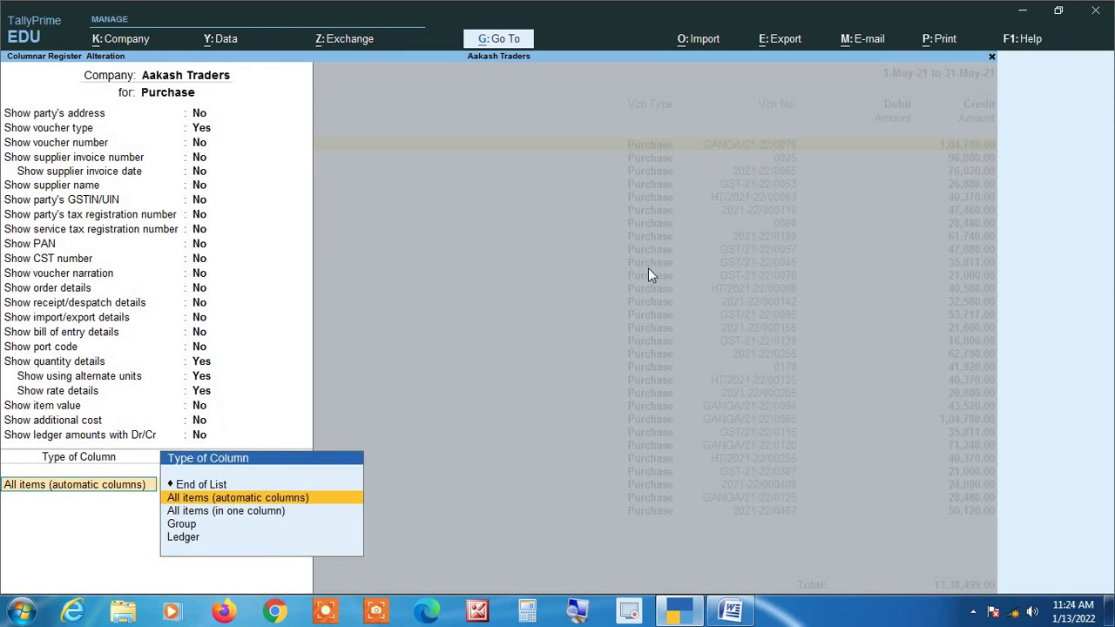
key("Down")
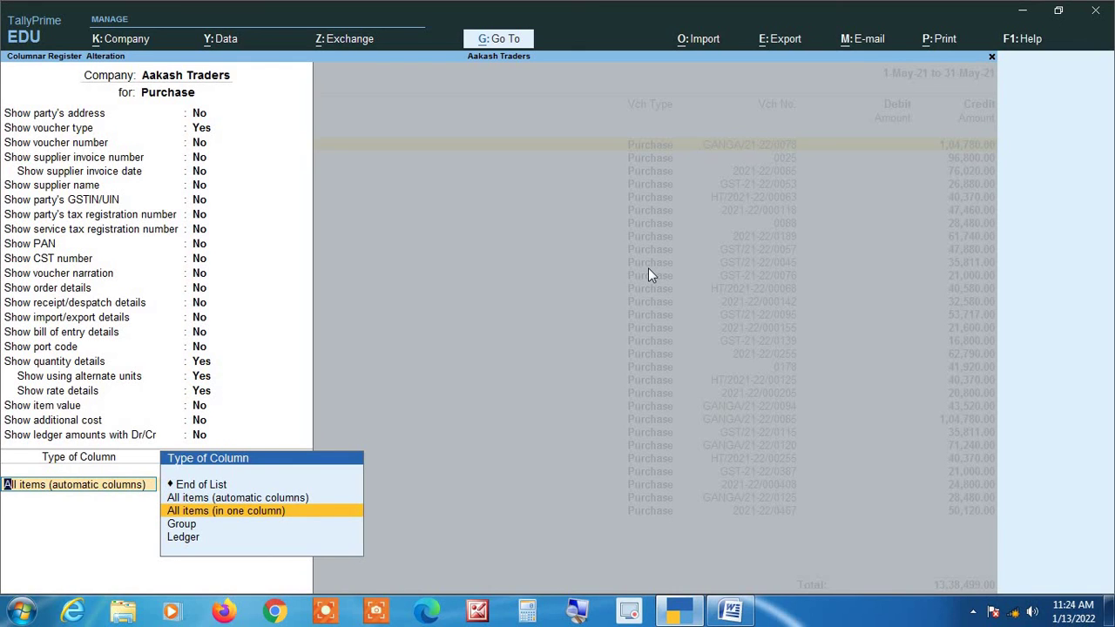
key("Return")
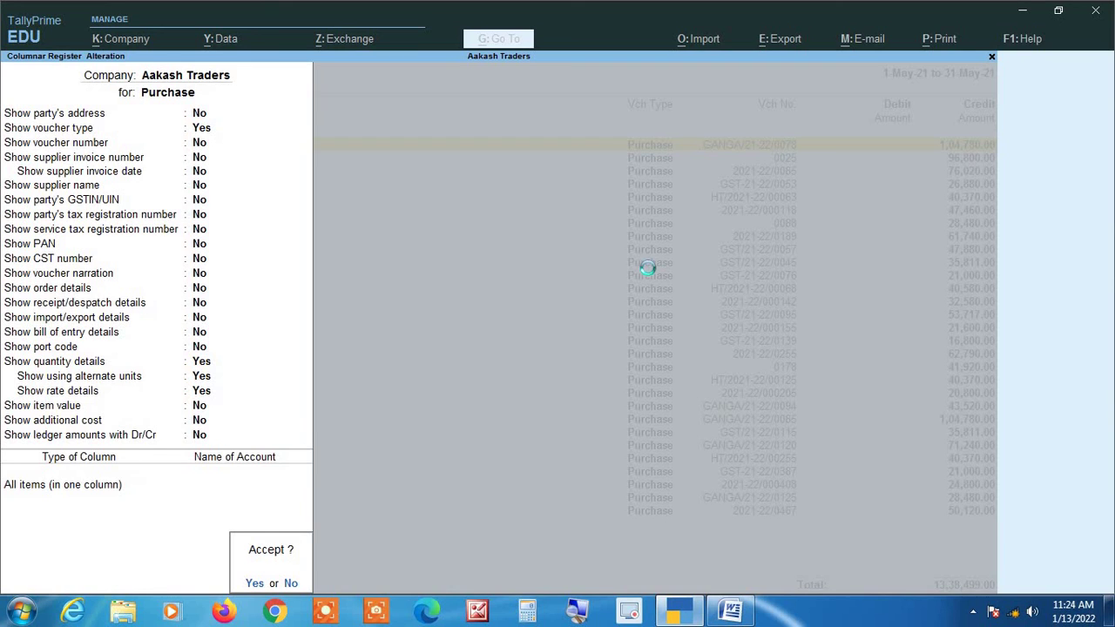
key("Return")
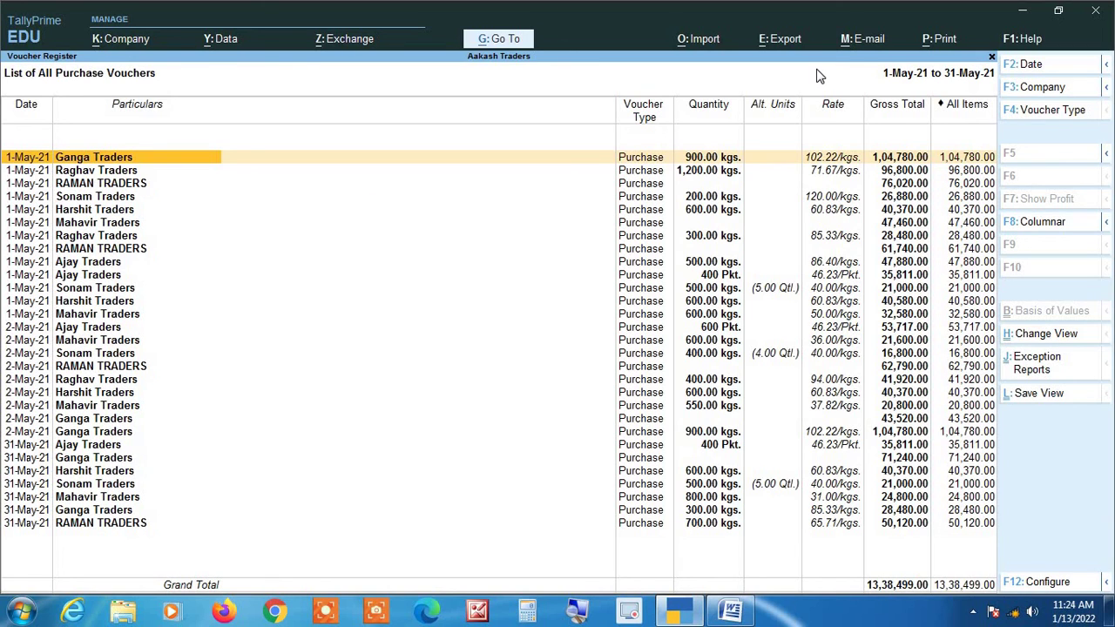
Reopen May's columnar settings and drop the All items column by ending the list.
key("Escape")
key("Return")
key("f8")
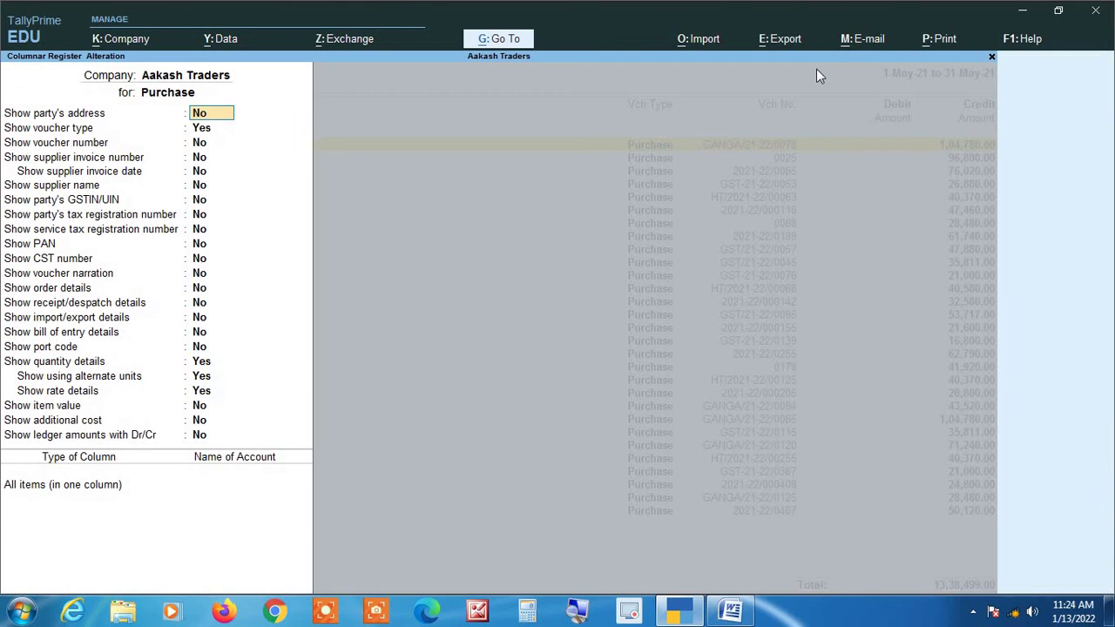
key("Return")
key("Return")
key("Return")
key("Return")
key("Return")
key("Return")
key("Return")
key("Return")
key("Return")
key("Return")
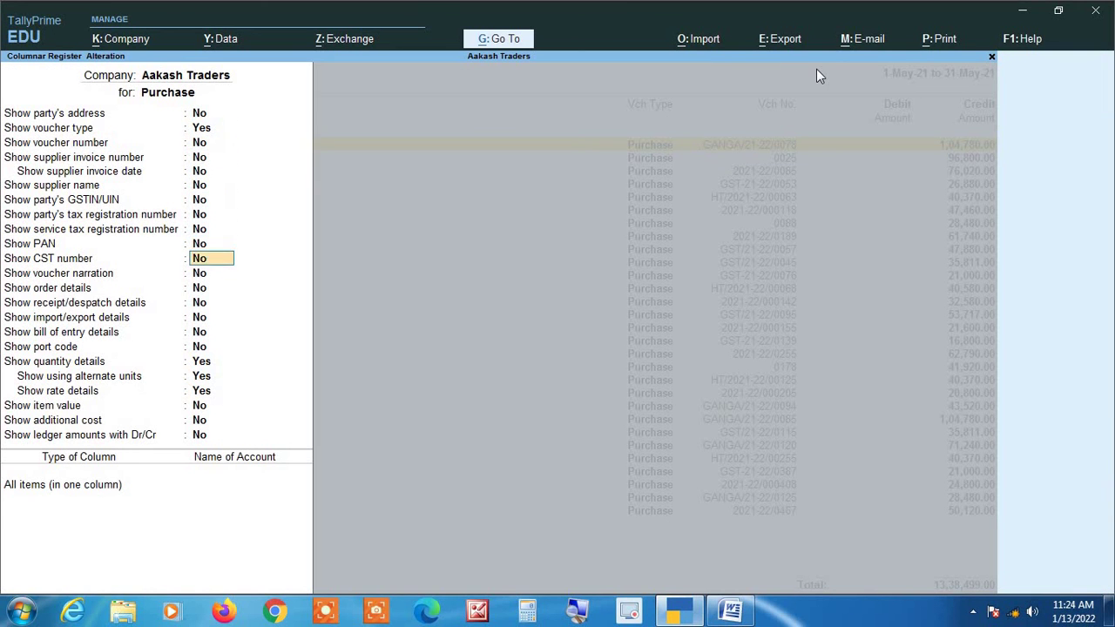
key("Return")
key("Return")
key("Return")
key("Return")
key("Return")
key("Return")
key("Return")
key("Return")
key("Return")
key("Return")
key("Return")
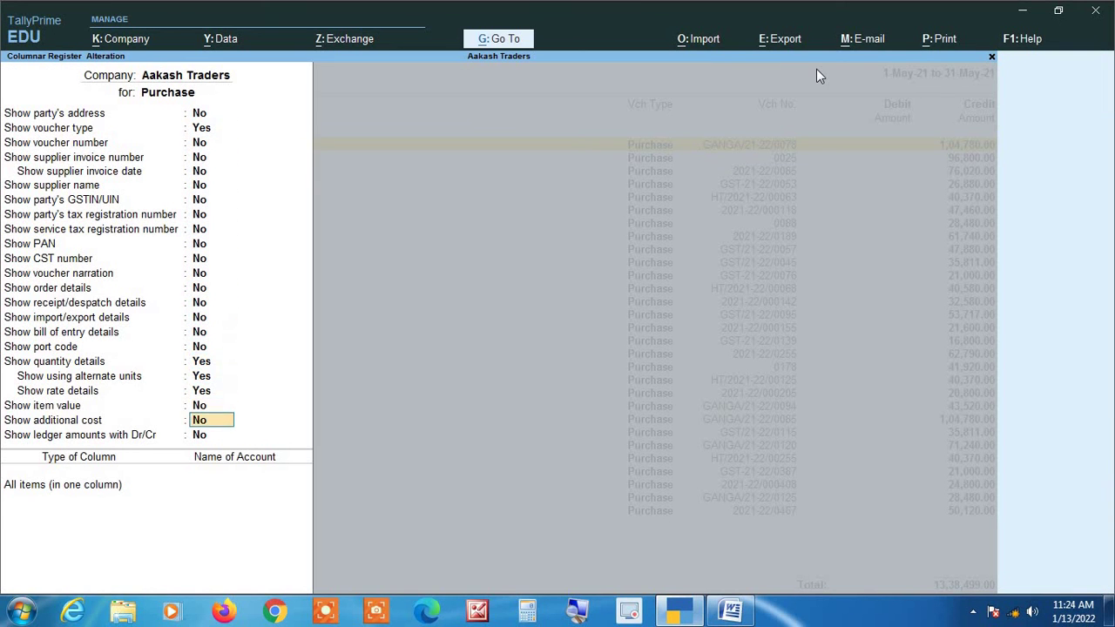
key("Return")
key("Return")
key("Up")
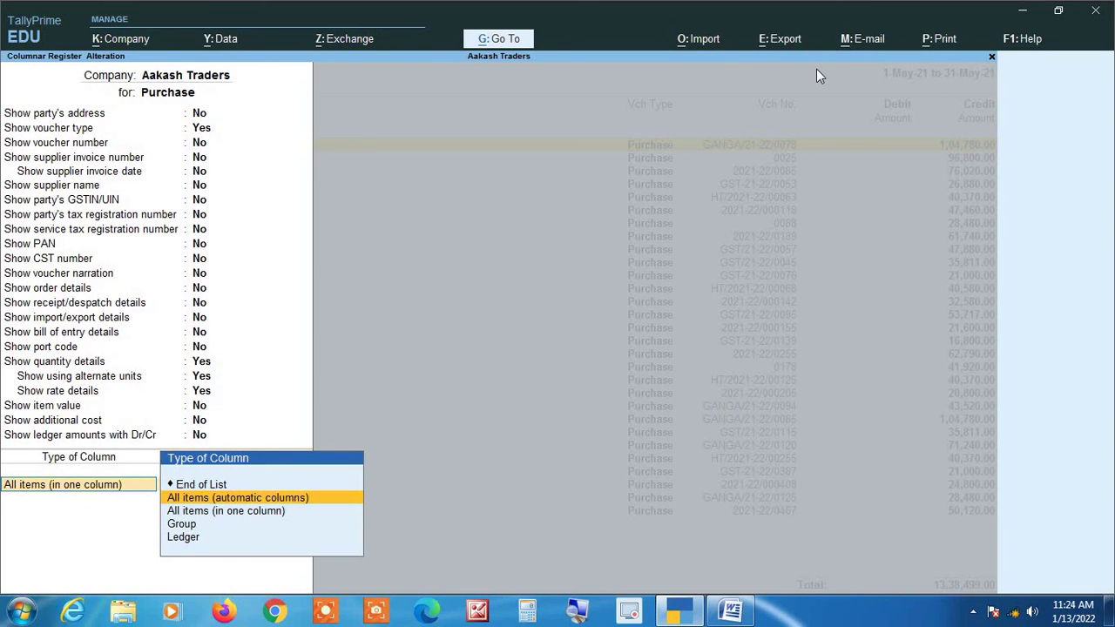
key("Down")
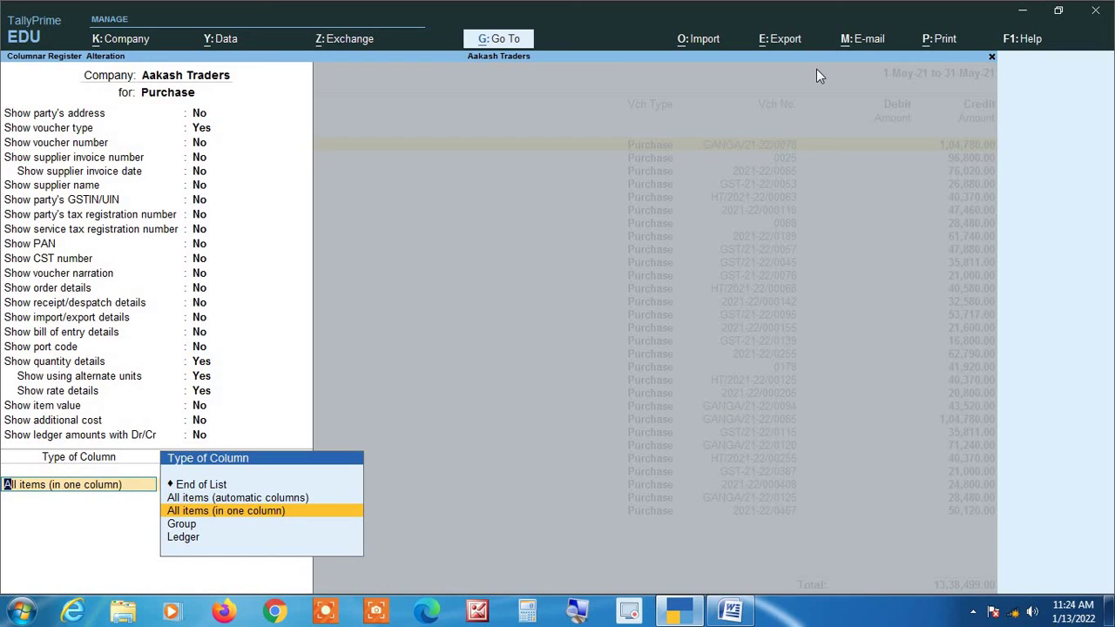
key("Up")
key("Up")
key("Return")
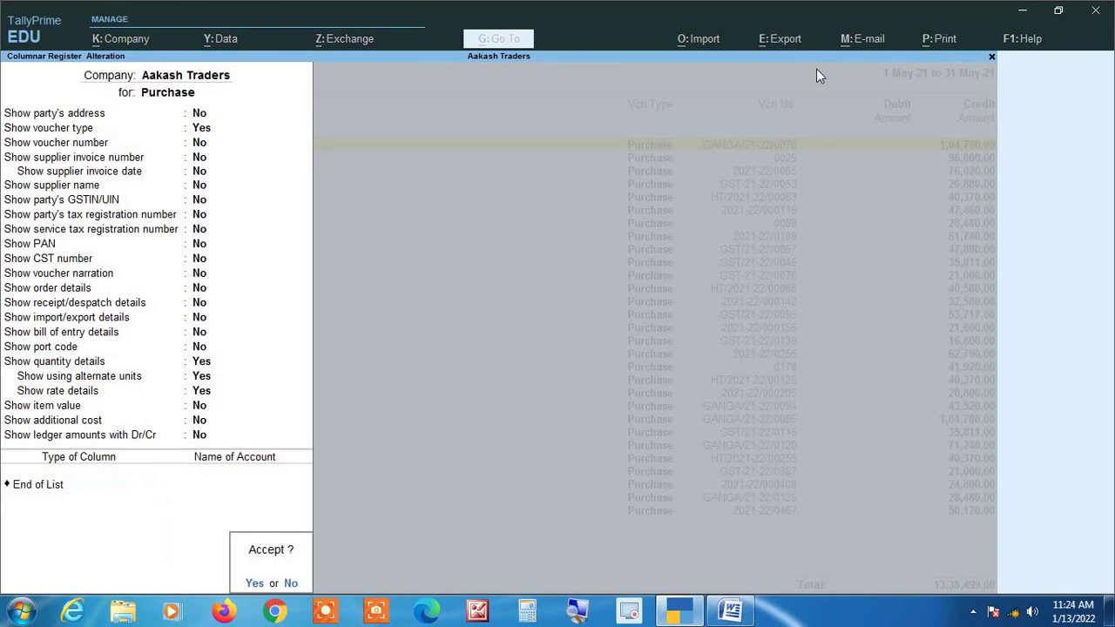
key("n")
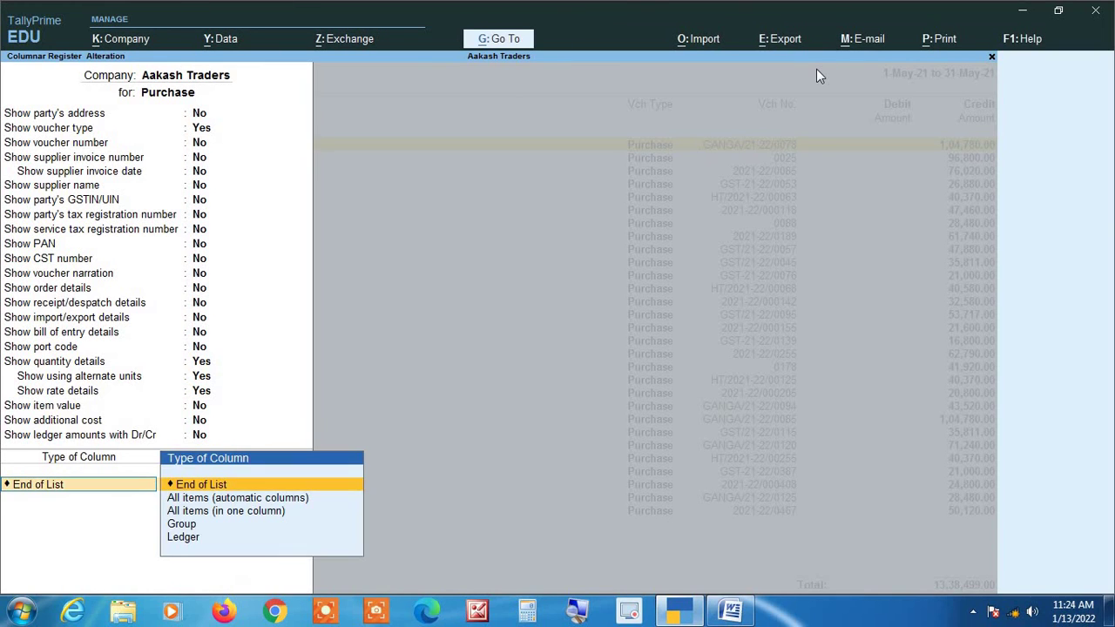
Add Cgst as the first Ledger-type column.
key("Down")
key("Down")
key("Down")
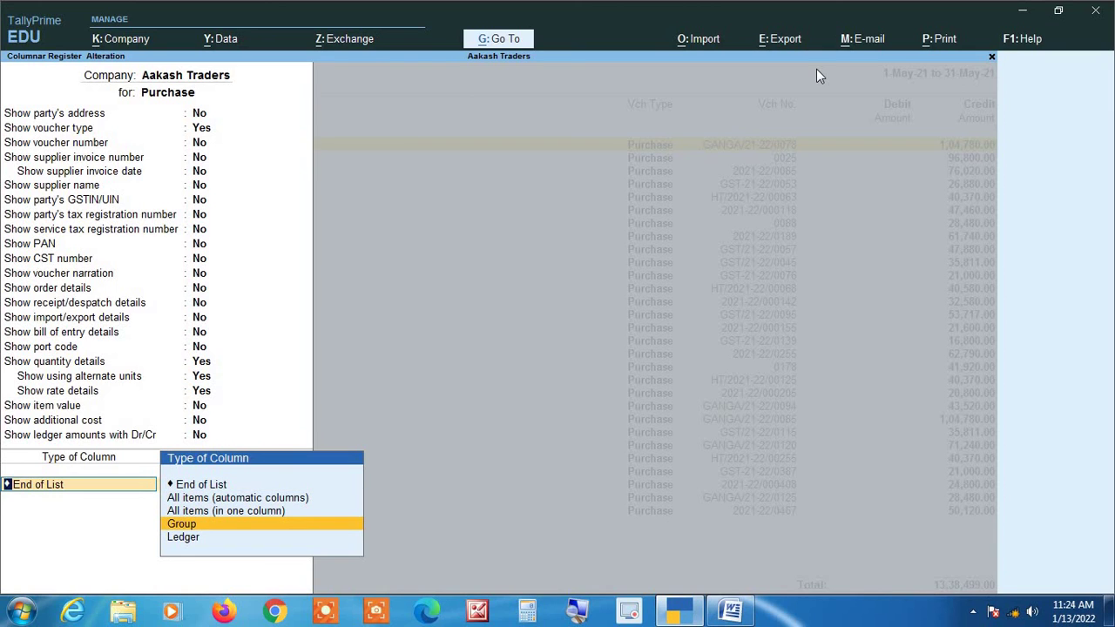
key("Down")
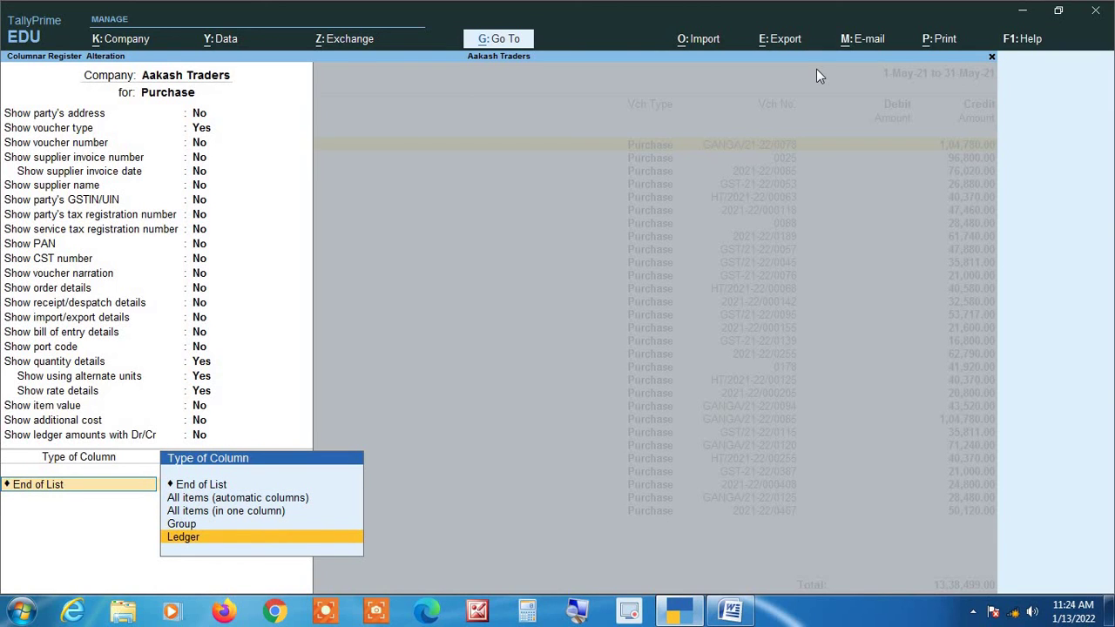
key("Return")
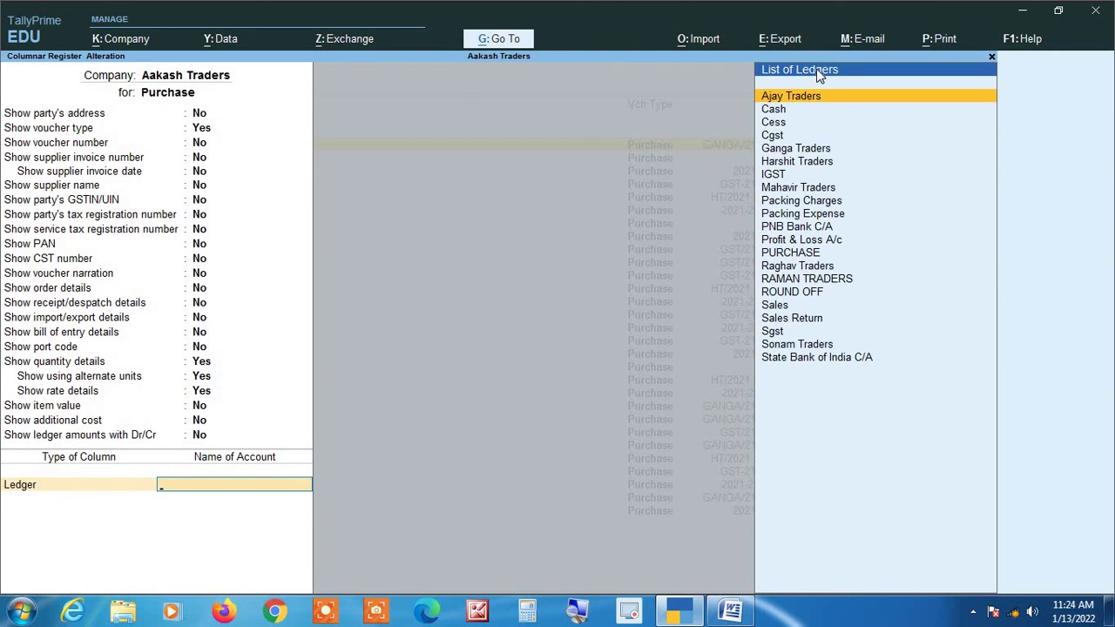
type("Cg")
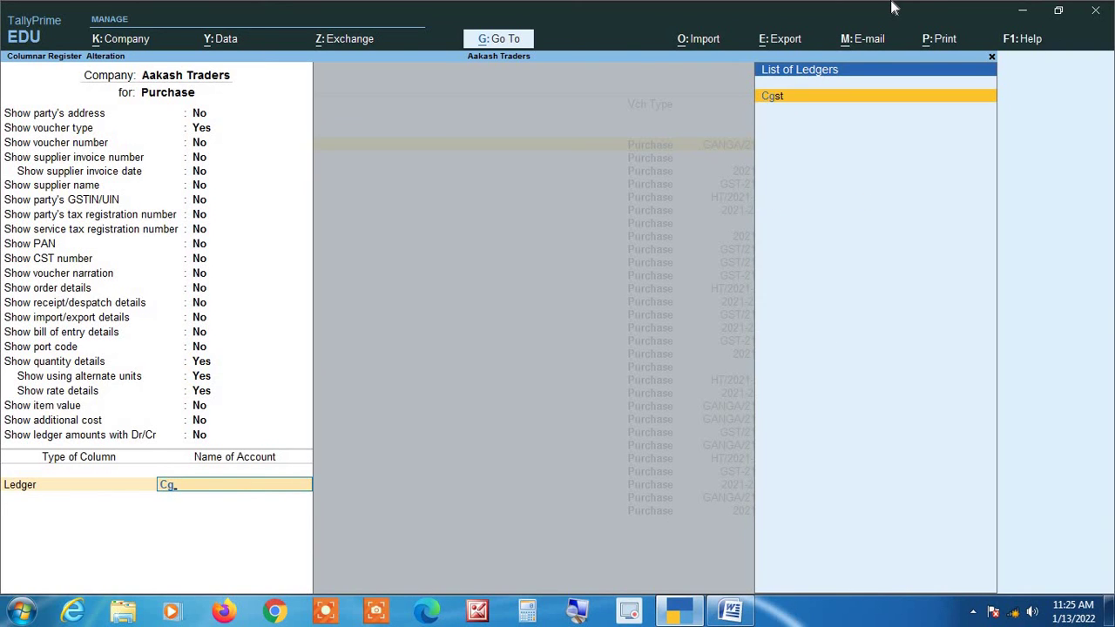
key("Return")
key("Return")
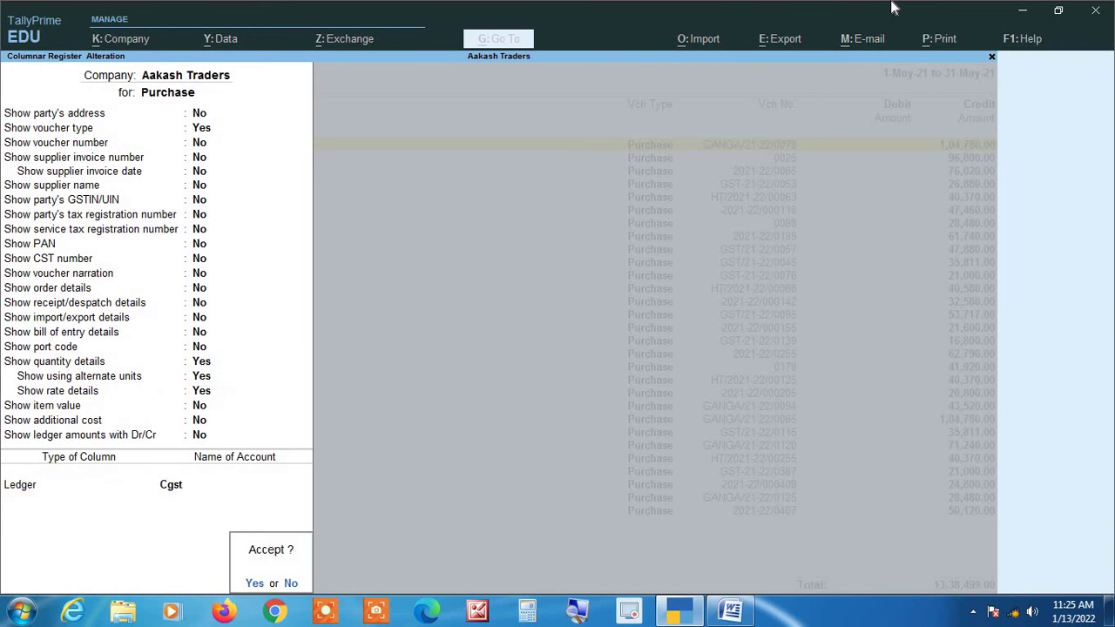
key("Escape")
key("Return")
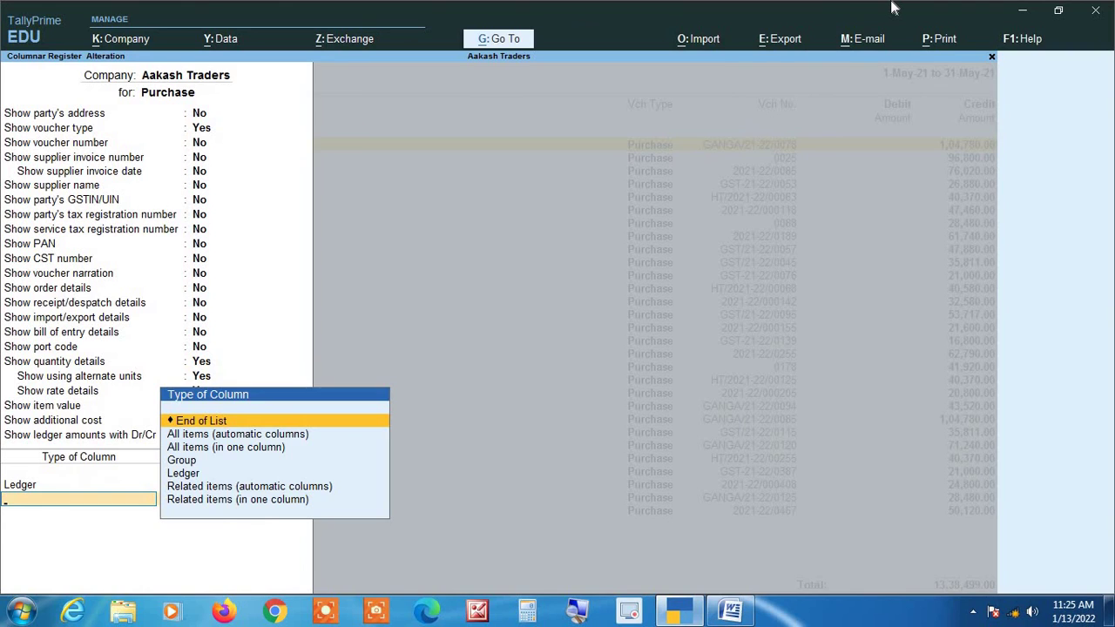
Add Sgst and IGST as Ledger-type columns.
type("s")
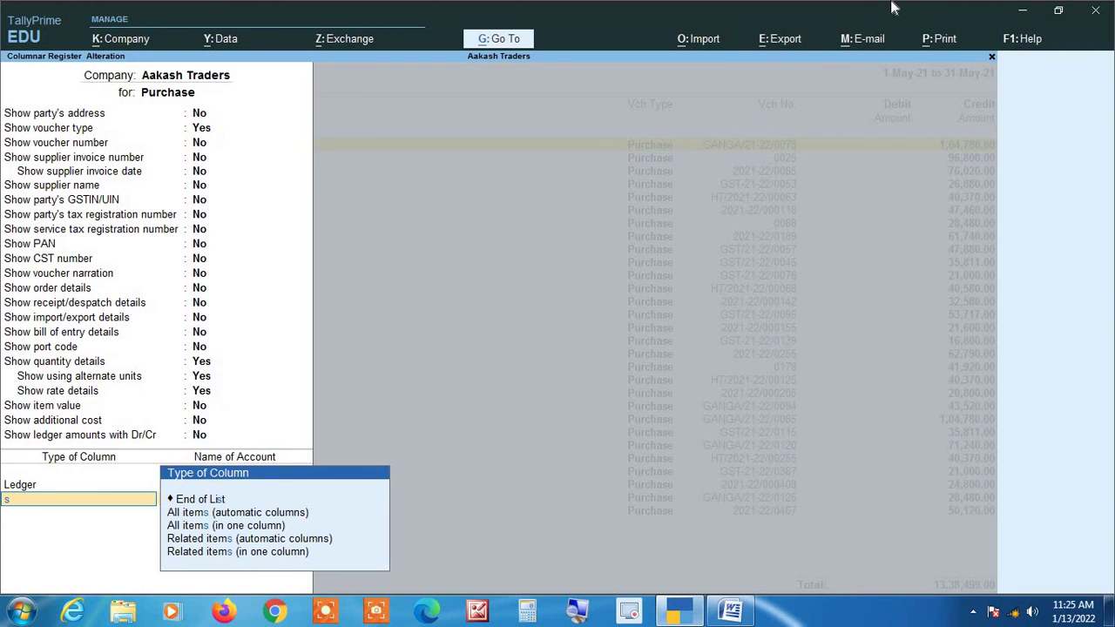
key("BackSpace")
type("led")
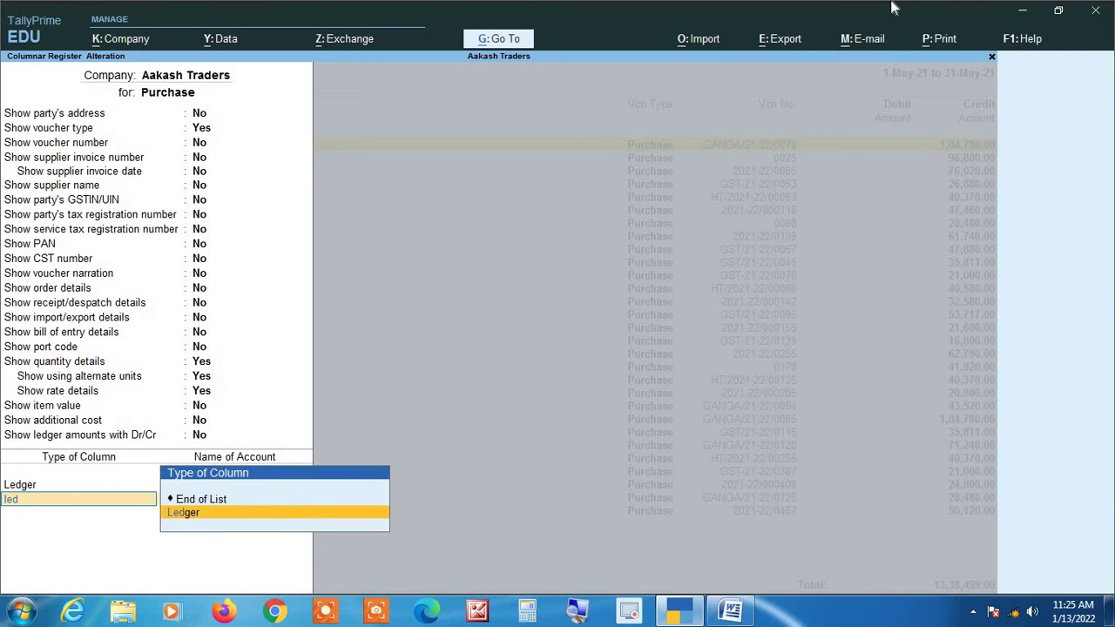
key("Return")
type("Sg")
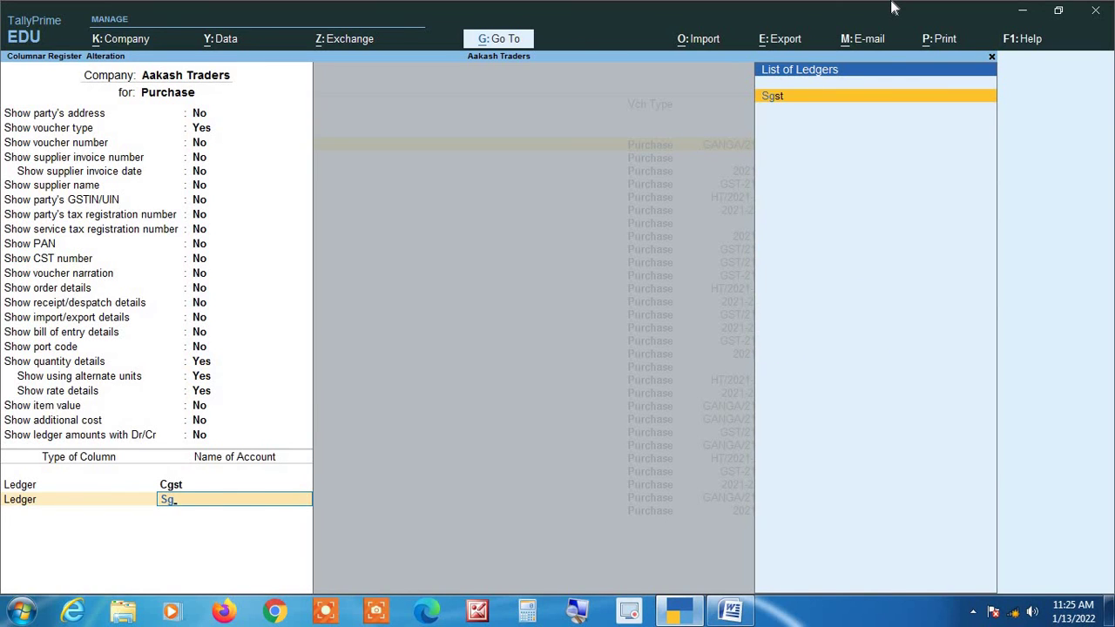
key("Return")
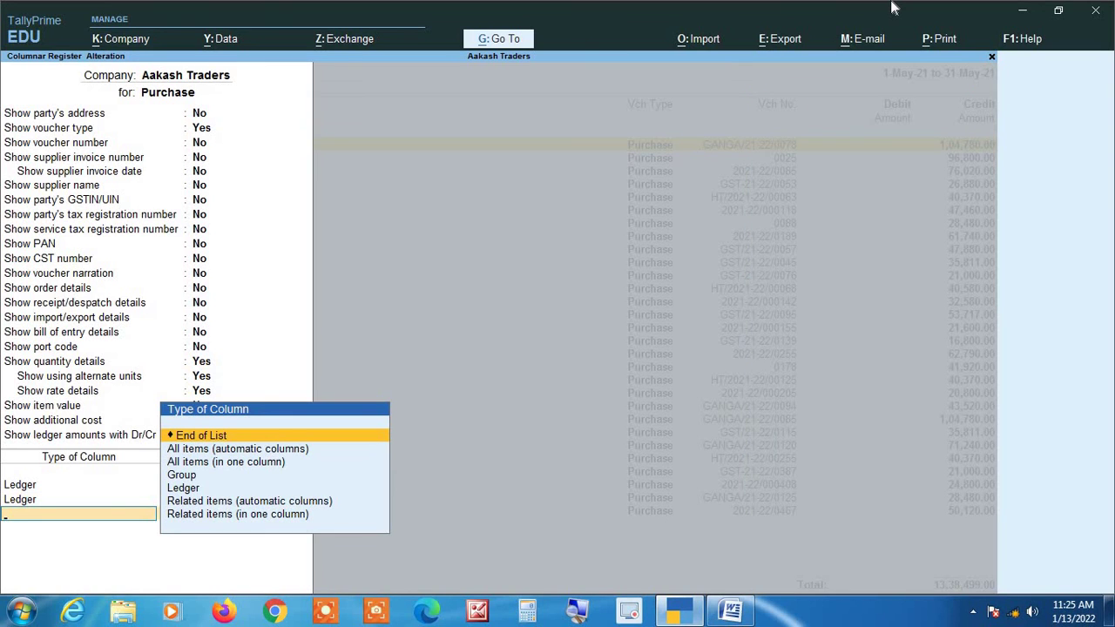
type("led")
key("Return")
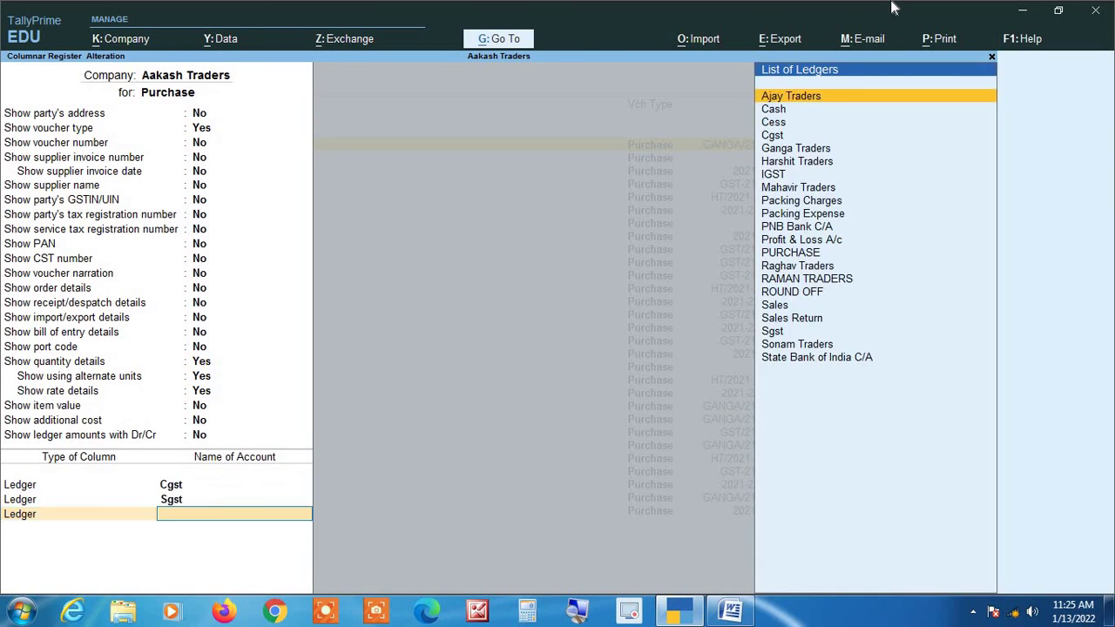
type("Igs")
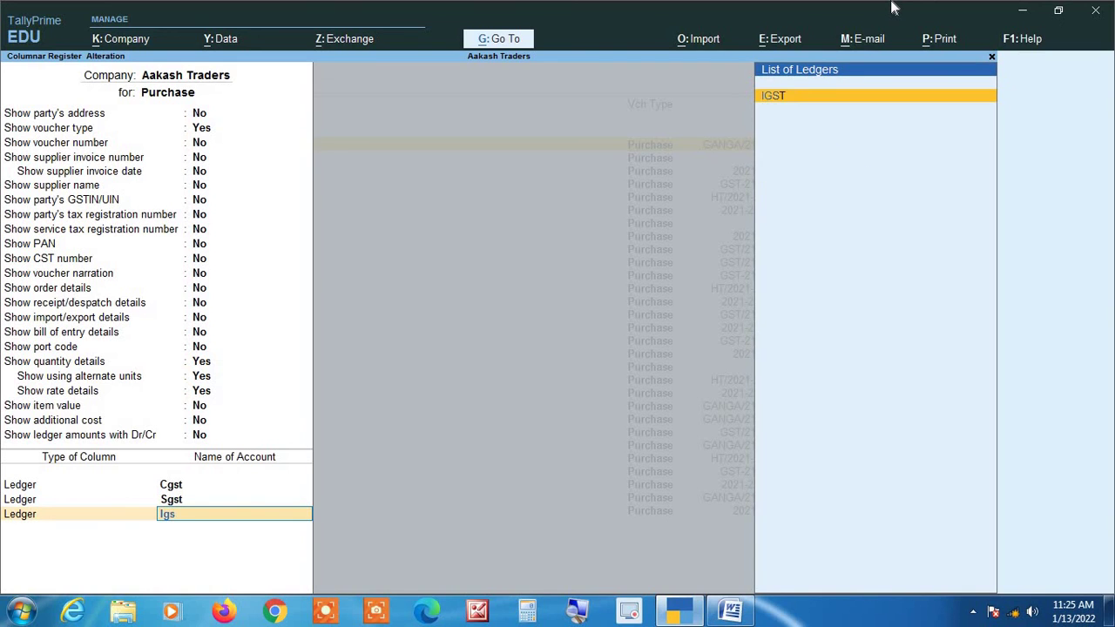
type("t")
key("Return")
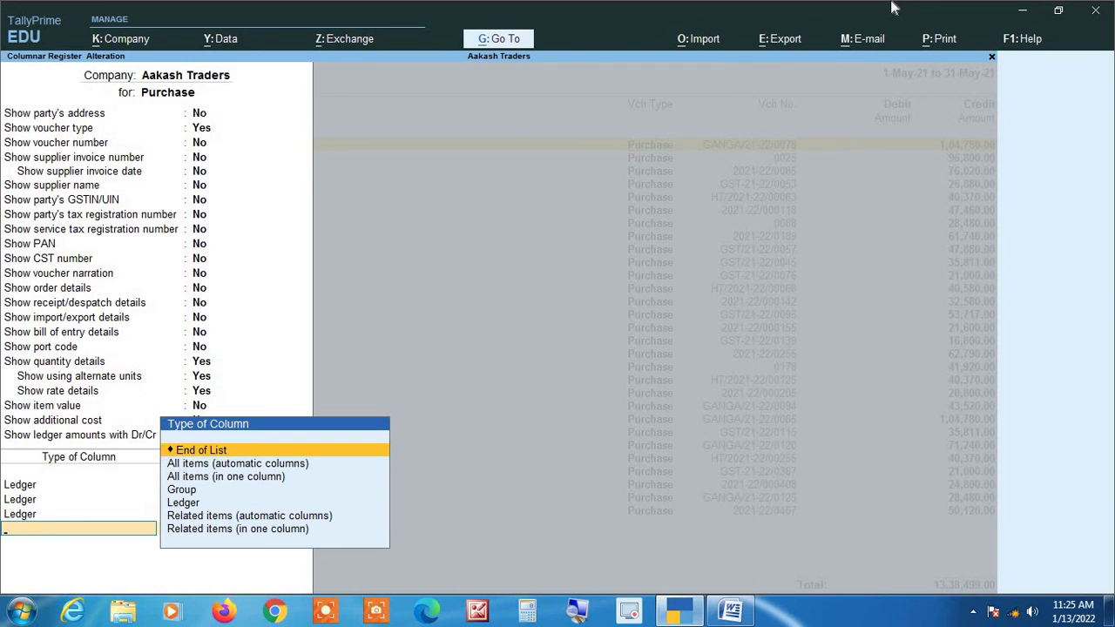
Add Cess as a Ledger column and end the column list at the save prompt.
type("led")
key("Return")
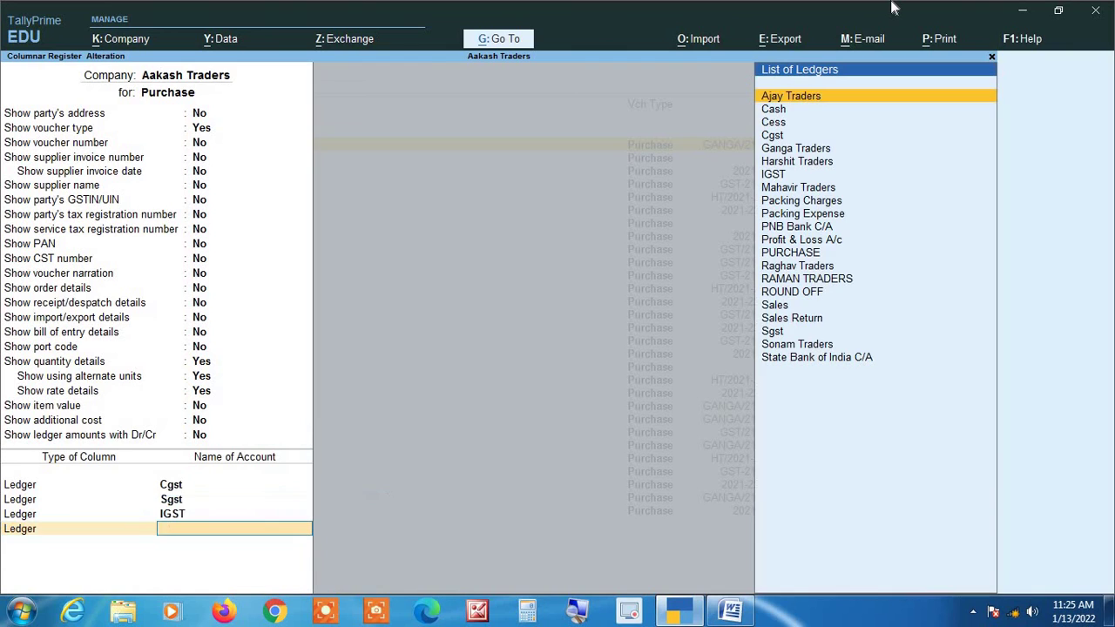
type("Cess")
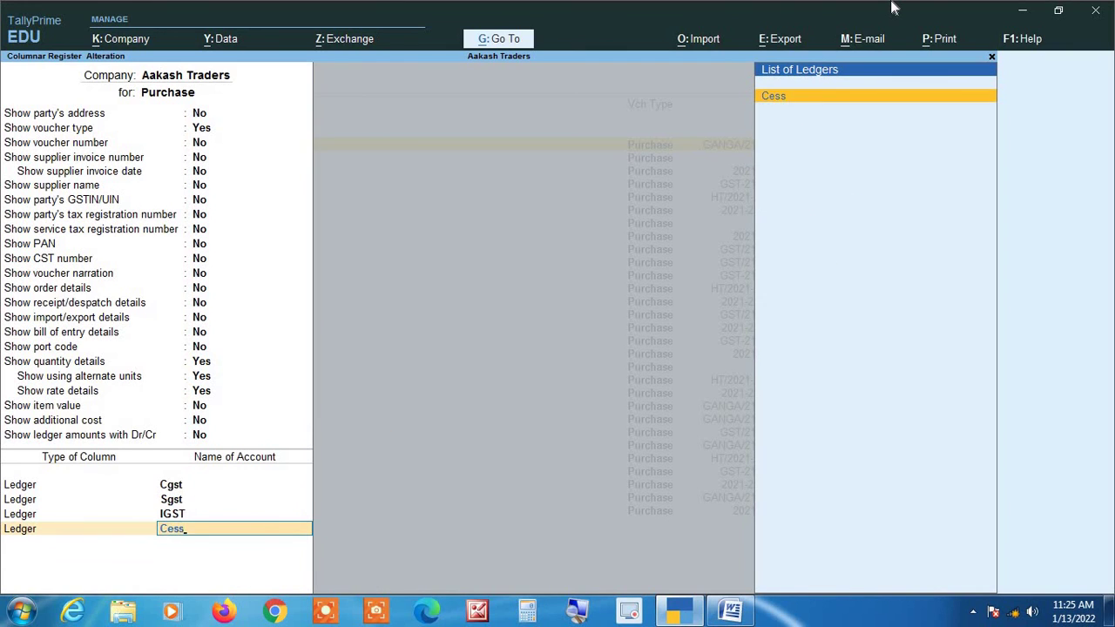
key("Return")
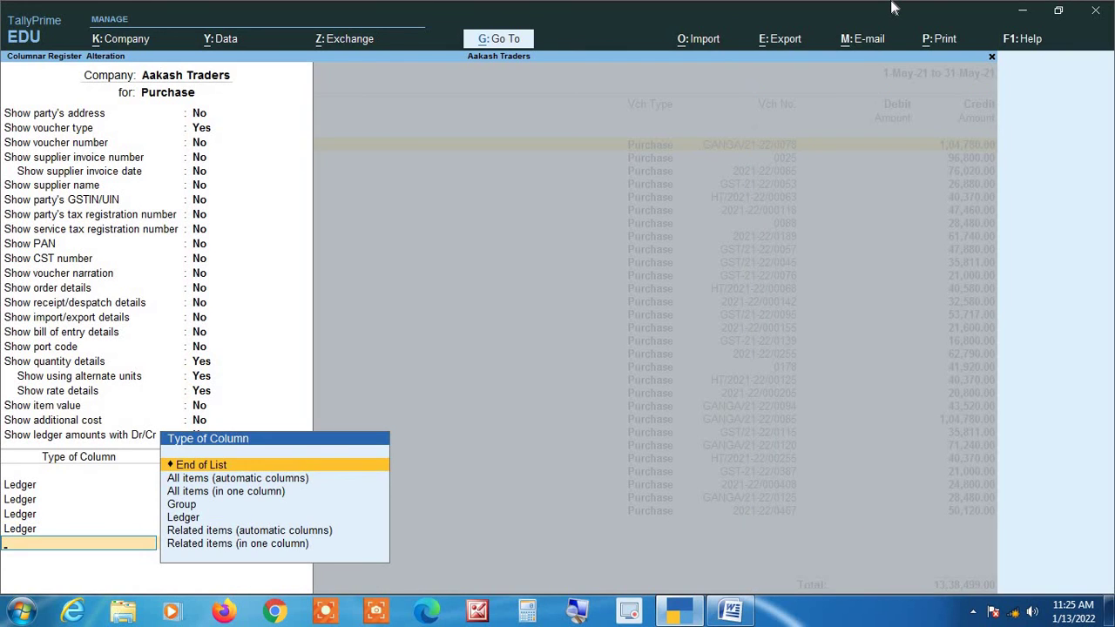
key("BackSpace")
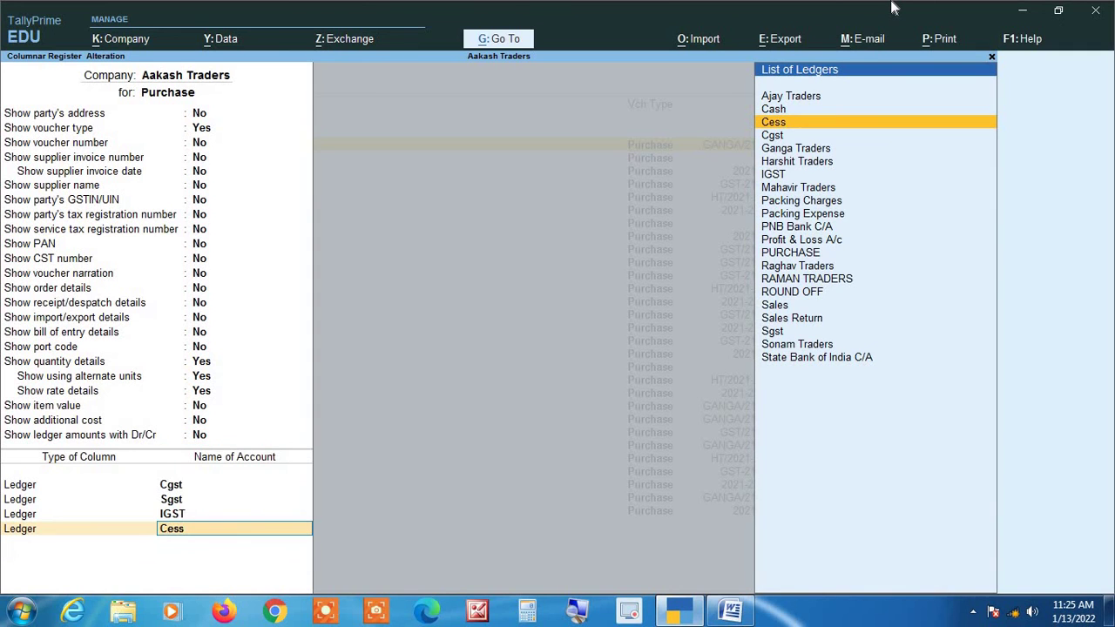
key("Return")
key("Return")
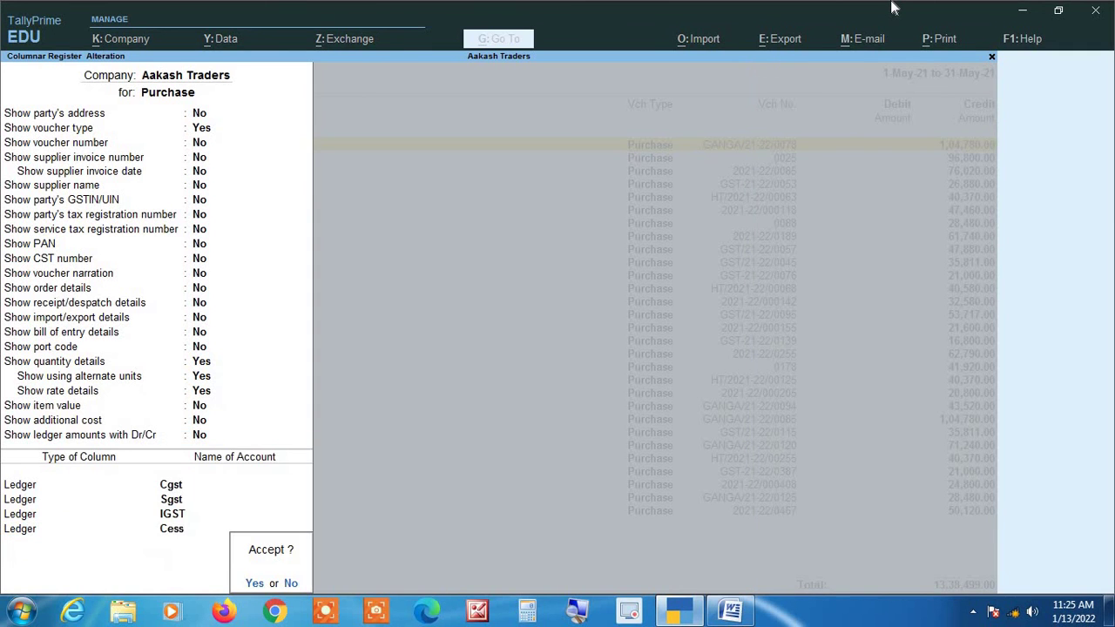
key("Return")
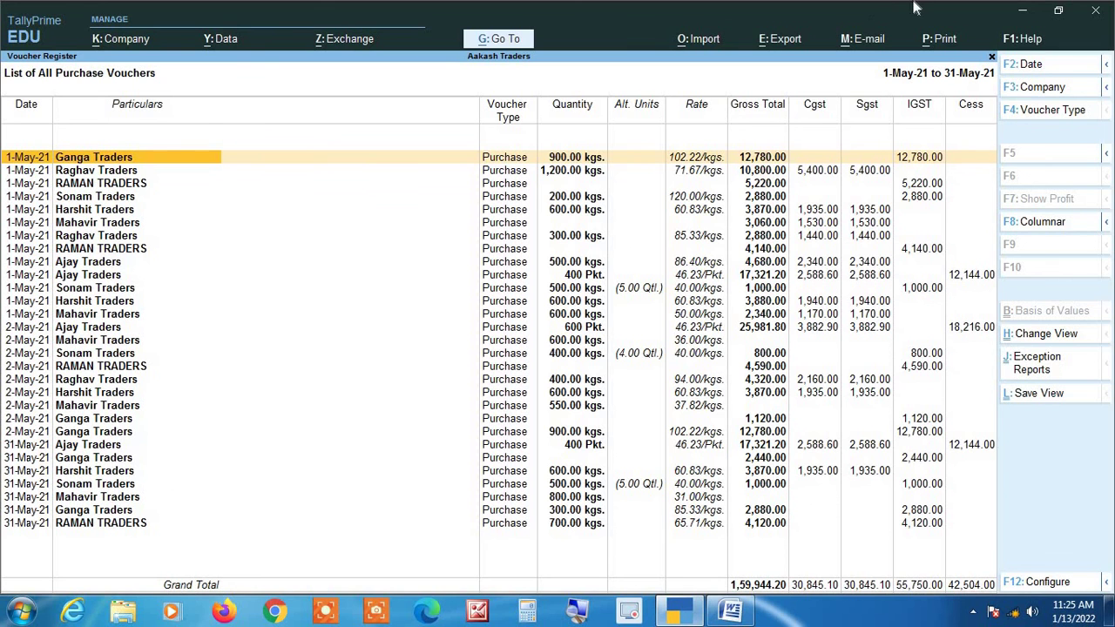